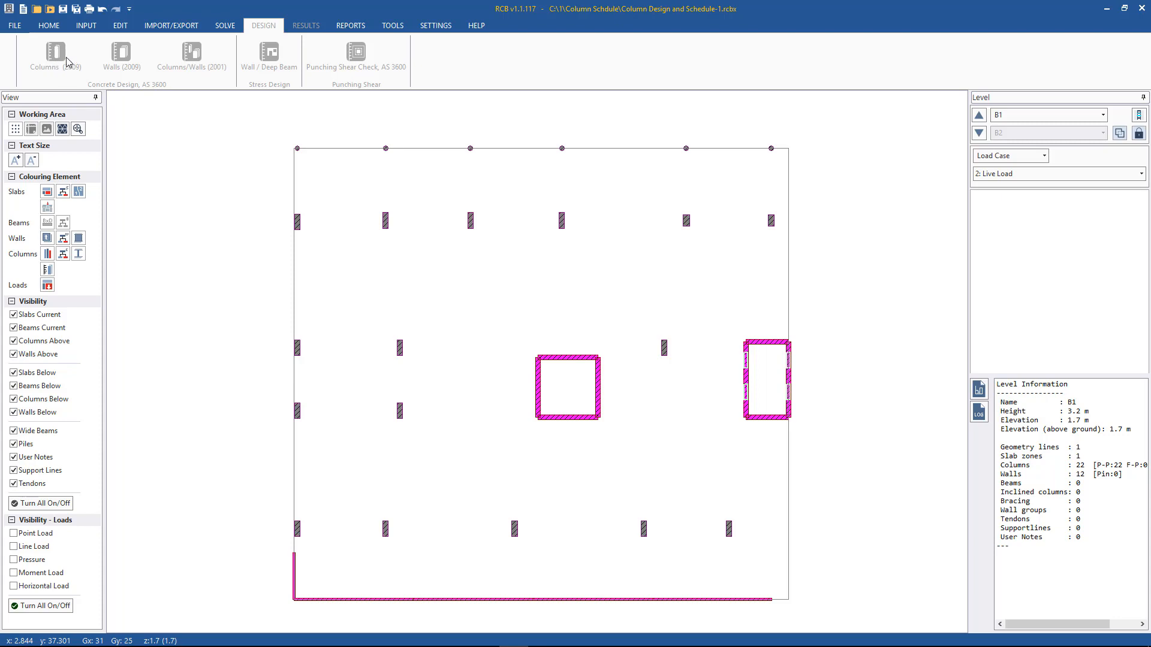
# - Review the RCB load combination labels and factors for all load cases in an enlarged window, and accept them
pyautogui.click(88, 27)
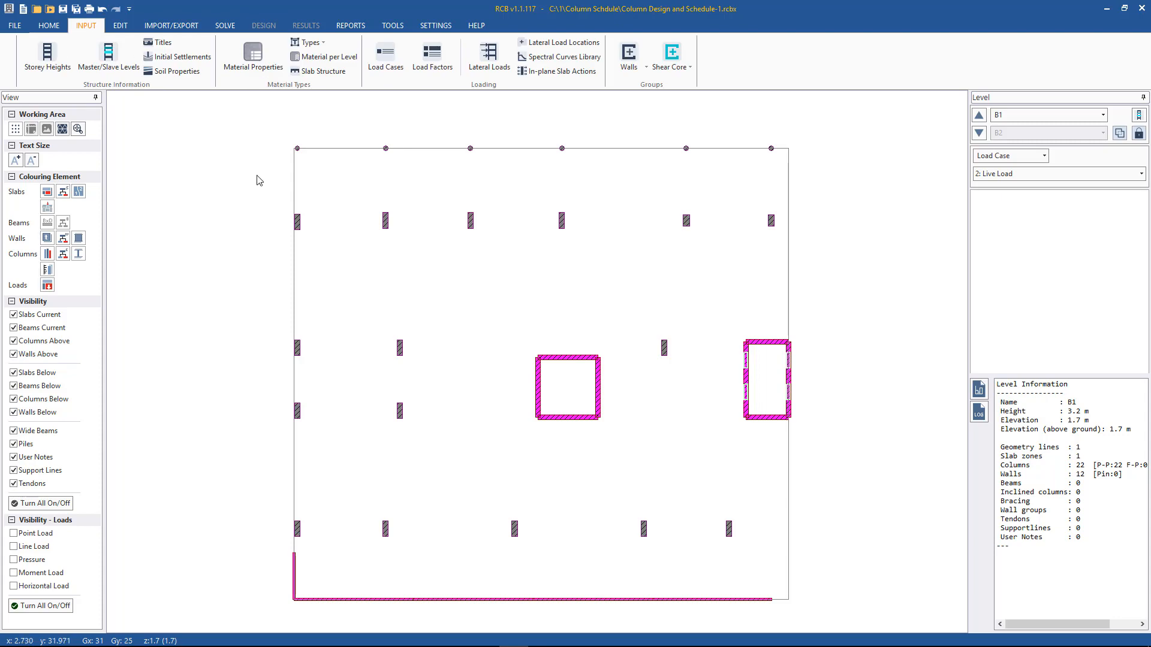
pyautogui.click(433, 65)
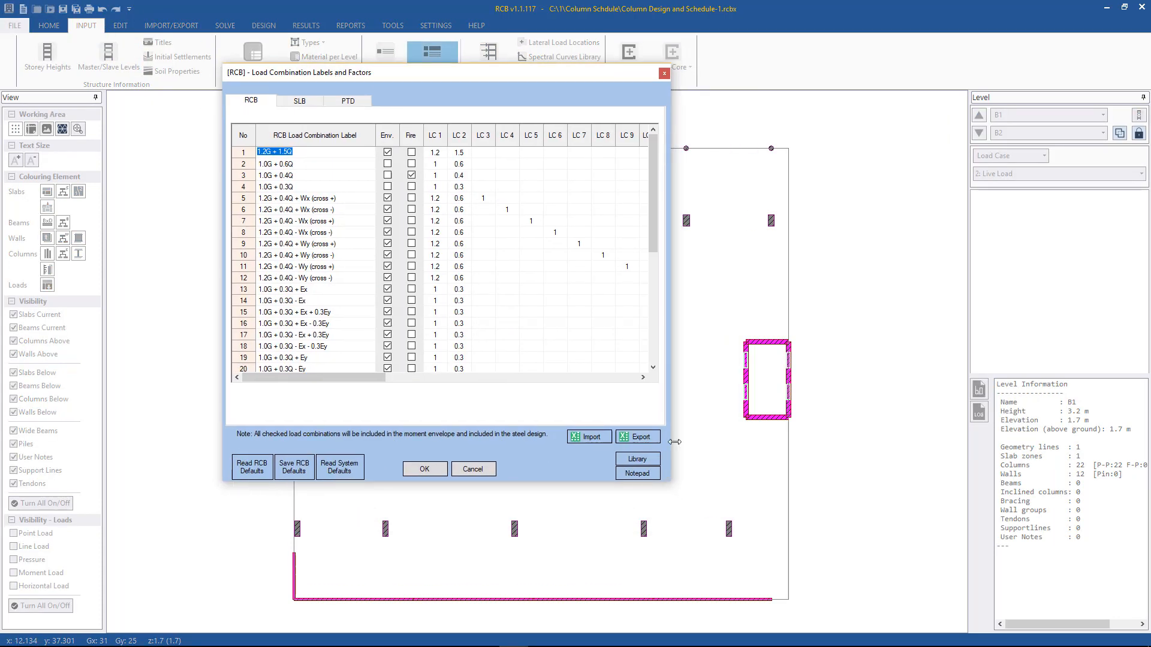
pyautogui.moveTo(670, 481); pyautogui.dragTo(936, 607)
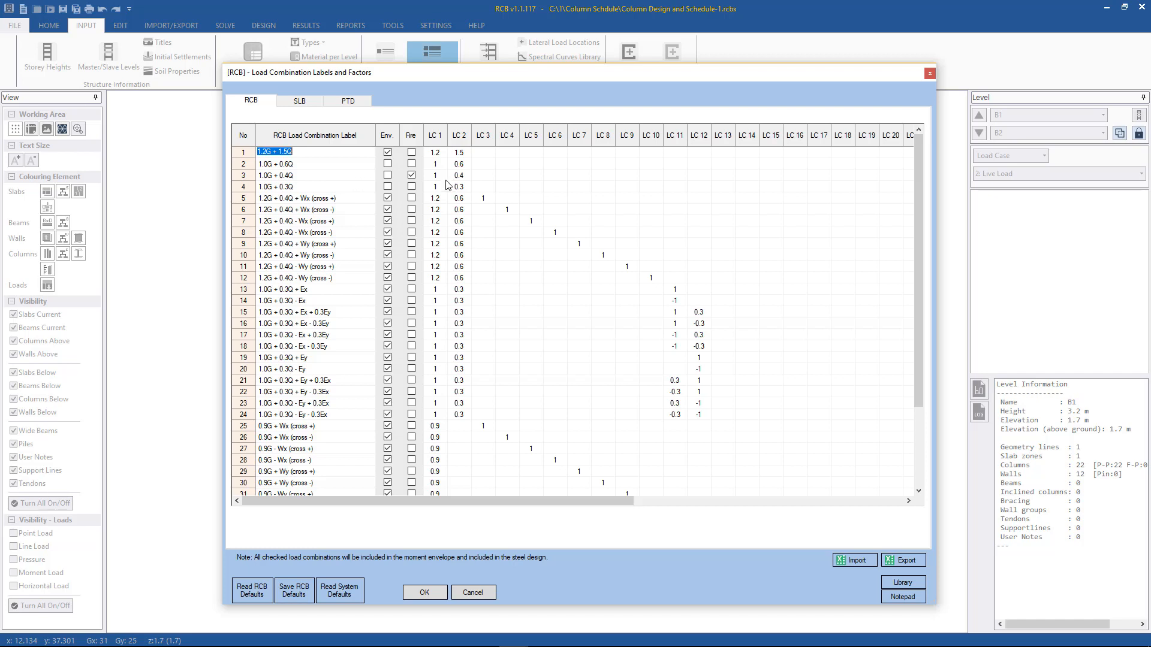
pyautogui.moveTo(922, 183)
pyautogui.mouseDown()
pyautogui.moveTo(924, 229)
pyautogui.moveTo(926, 163)
pyautogui.mouseUp()
pyautogui.moveTo(425, 76); pyautogui.dragTo(400, 48)
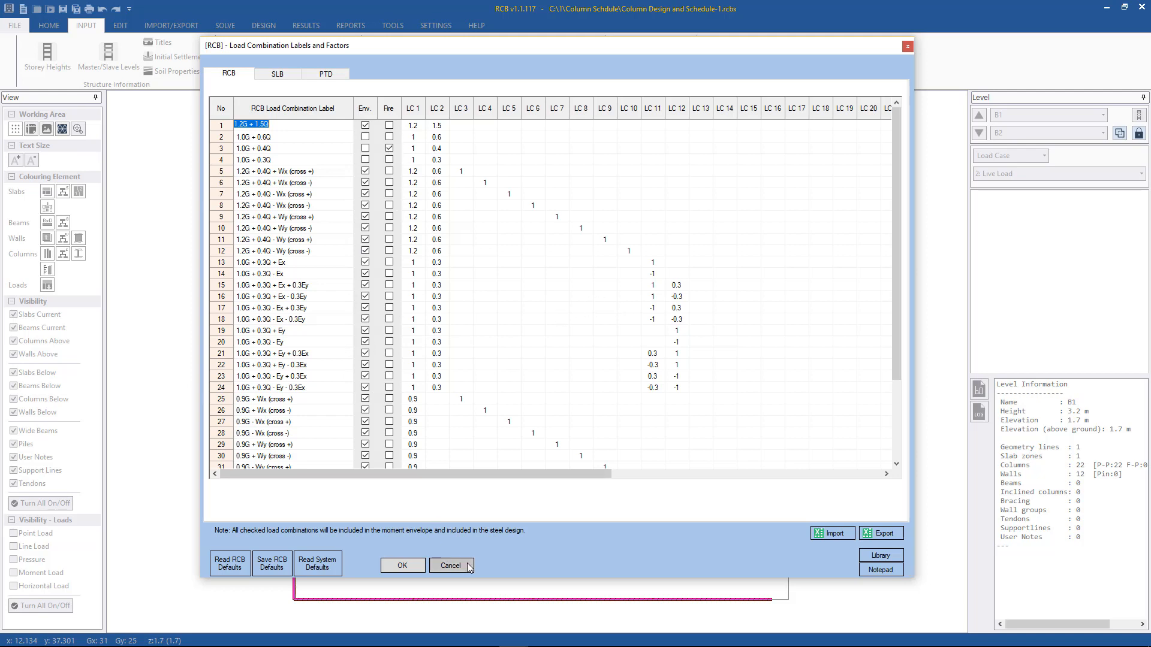
pyautogui.click(421, 569)
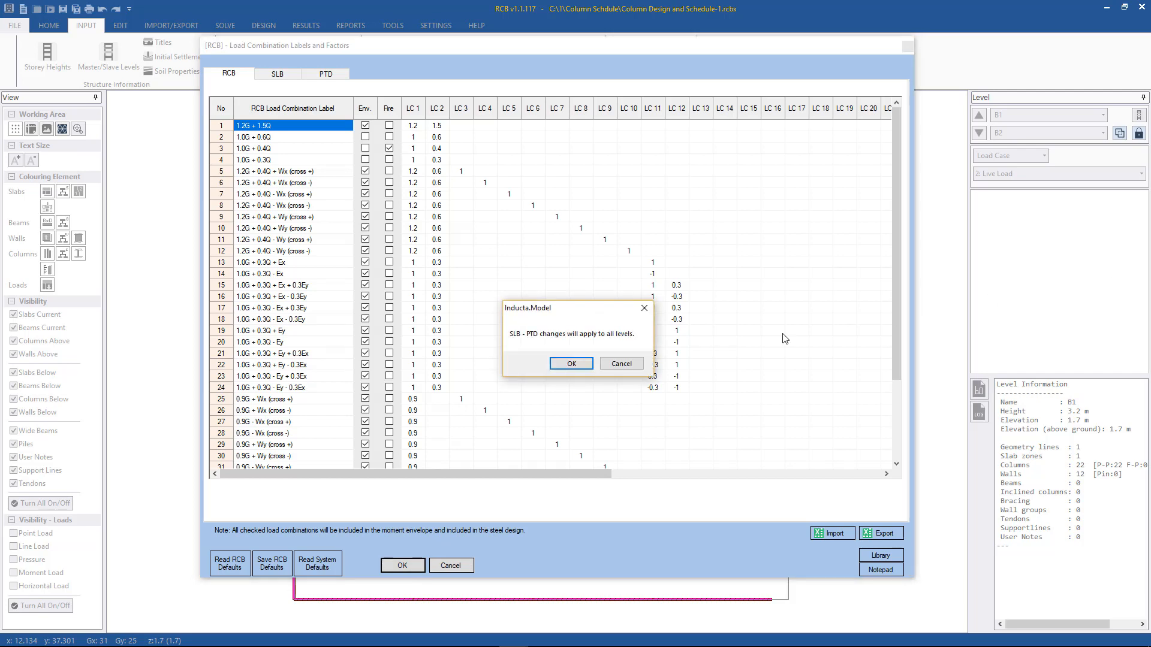
pyautogui.click(573, 365)
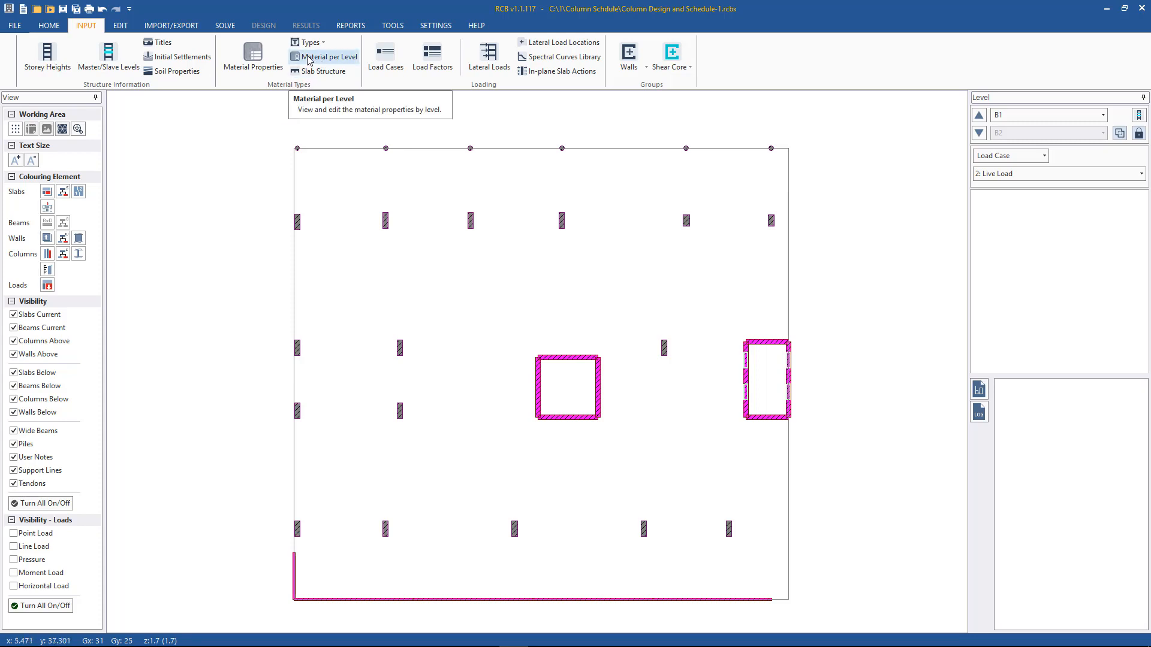
# - Review the structural materials and the column type materials, including the type assigned to a rectangular column in the upper row
pyautogui.click(254, 57)
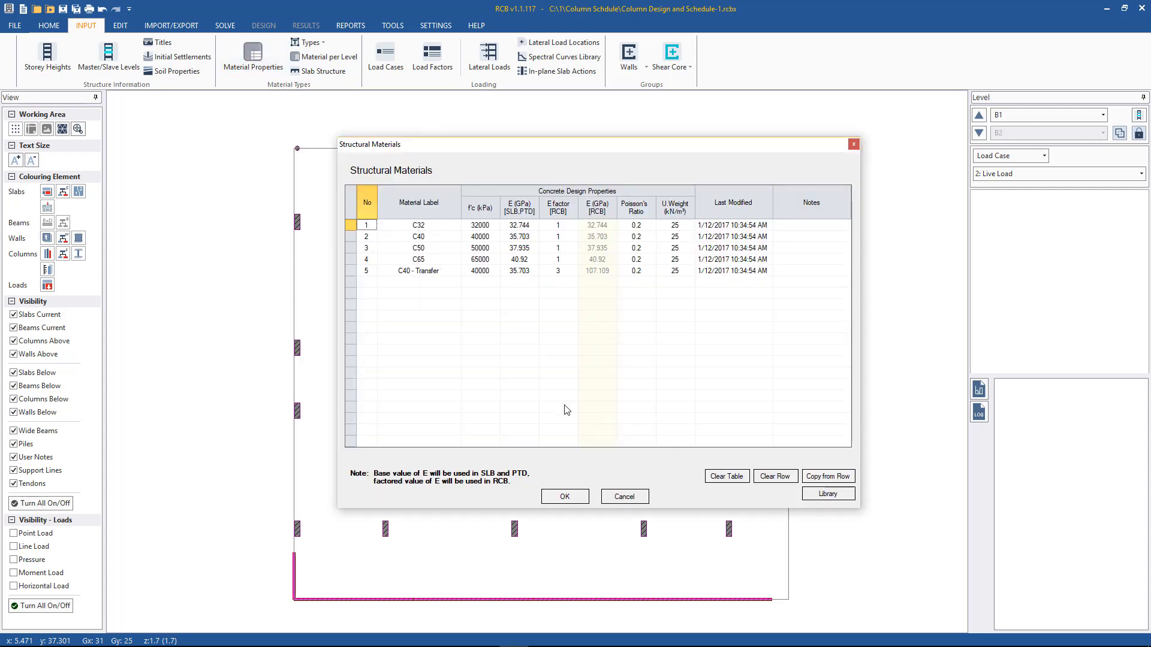
pyautogui.click(566, 496)
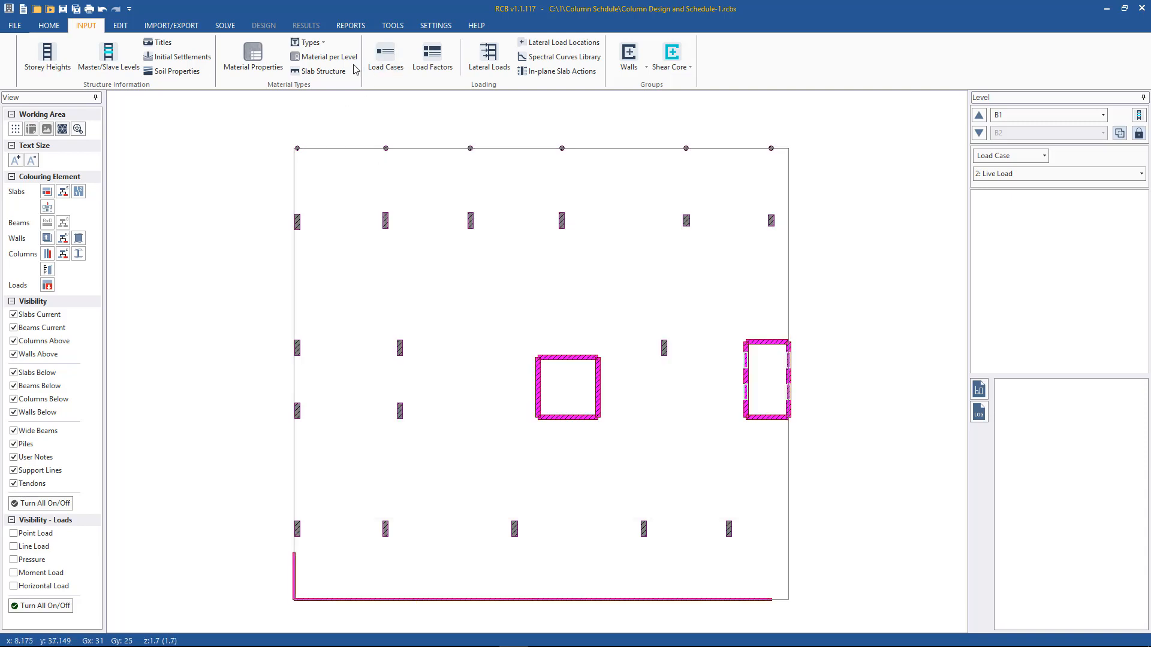
pyautogui.click(310, 41)
pyautogui.click(324, 60)
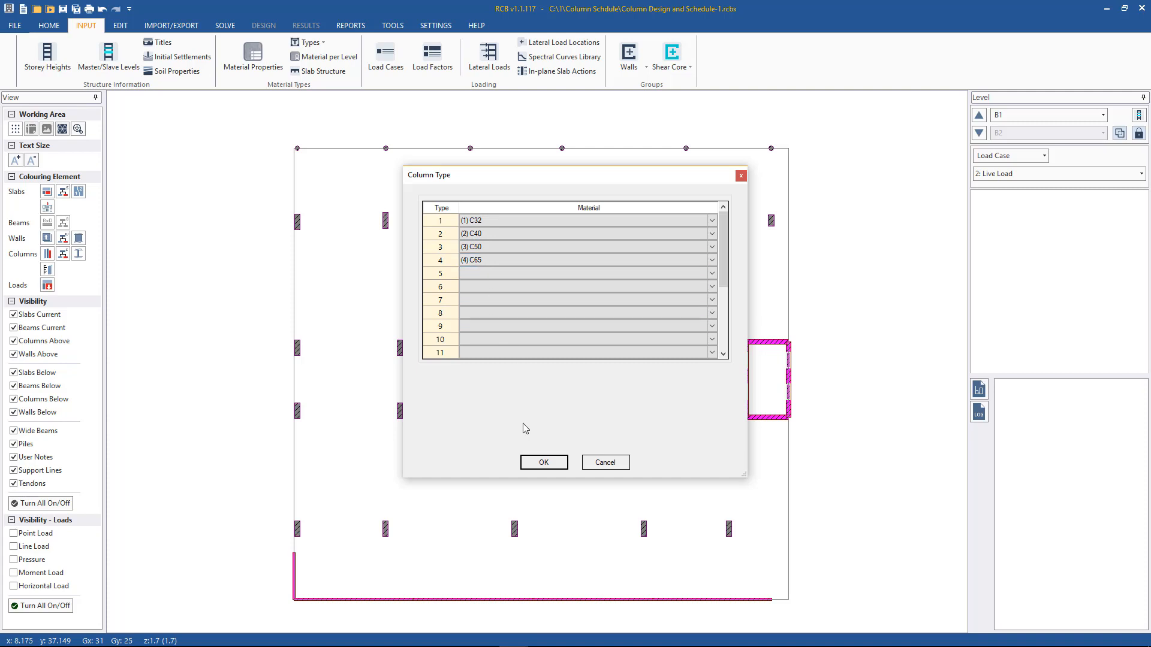
pyautogui.click(543, 462)
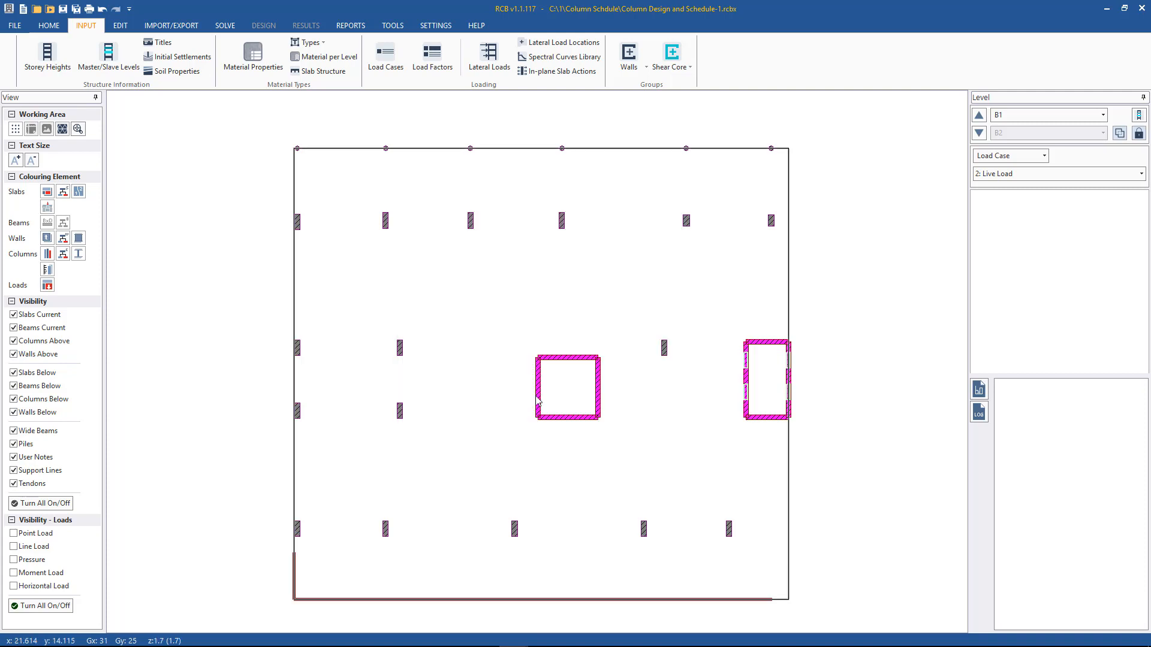
pyautogui.click(386, 220)
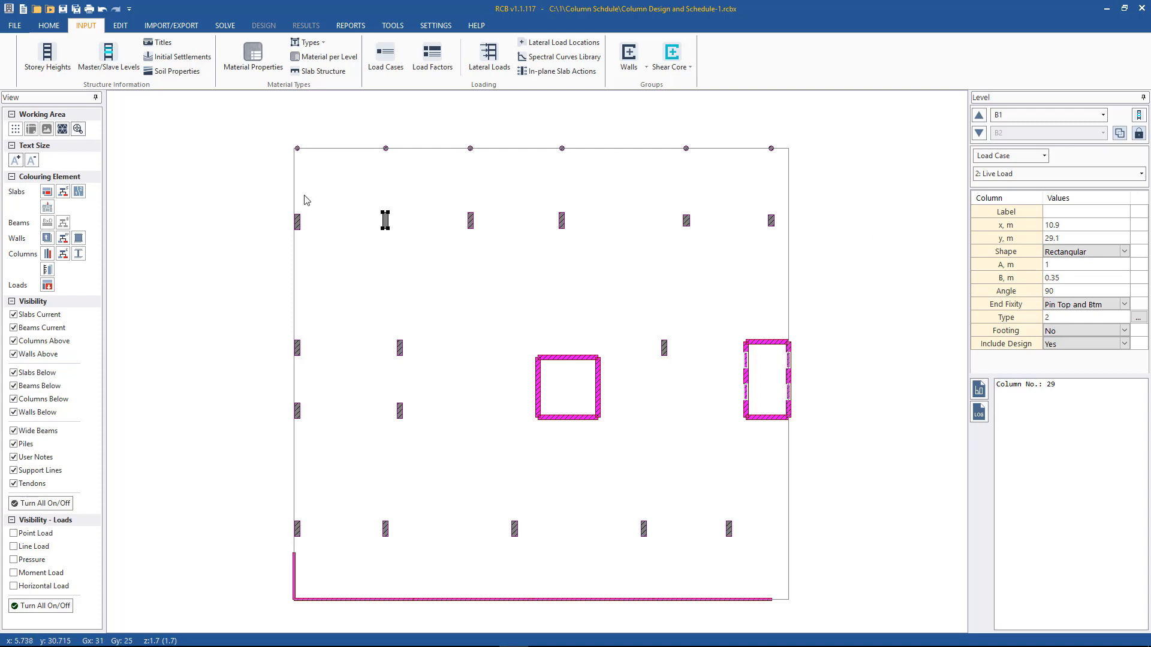
pyautogui.click(194, 237)
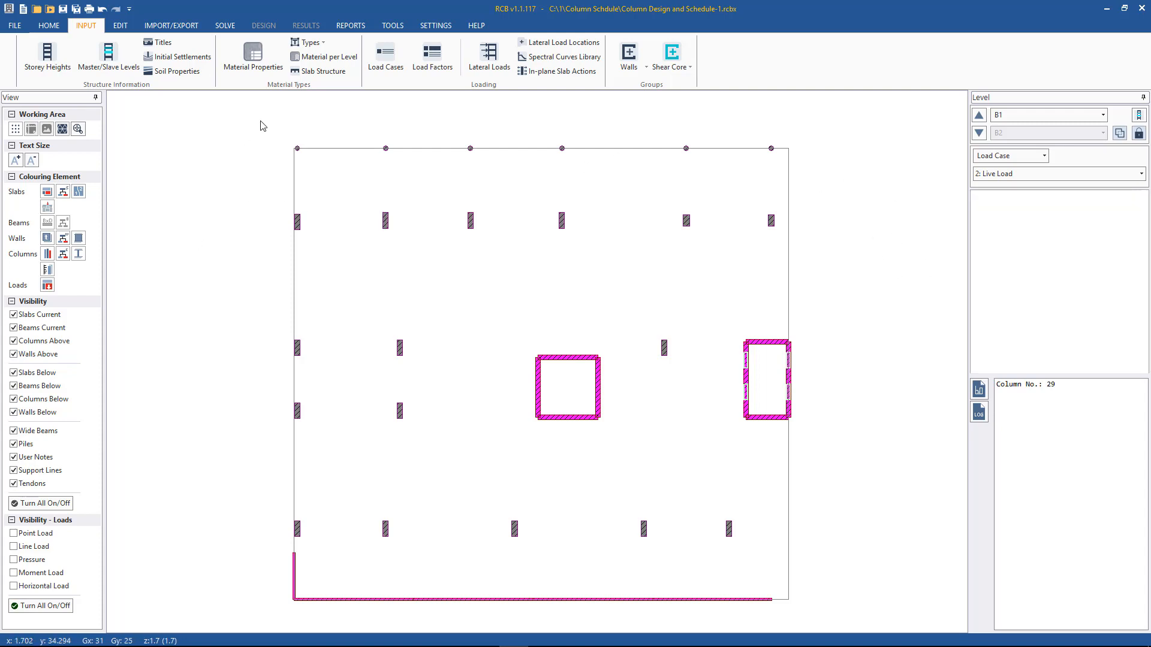
# - Review the column, wall and slab material types by level, examine the column type choices for L10, and discard any changes
pyautogui.click(306, 59)
pyautogui.moveTo(558, 180); pyautogui.dragTo(482, 110)
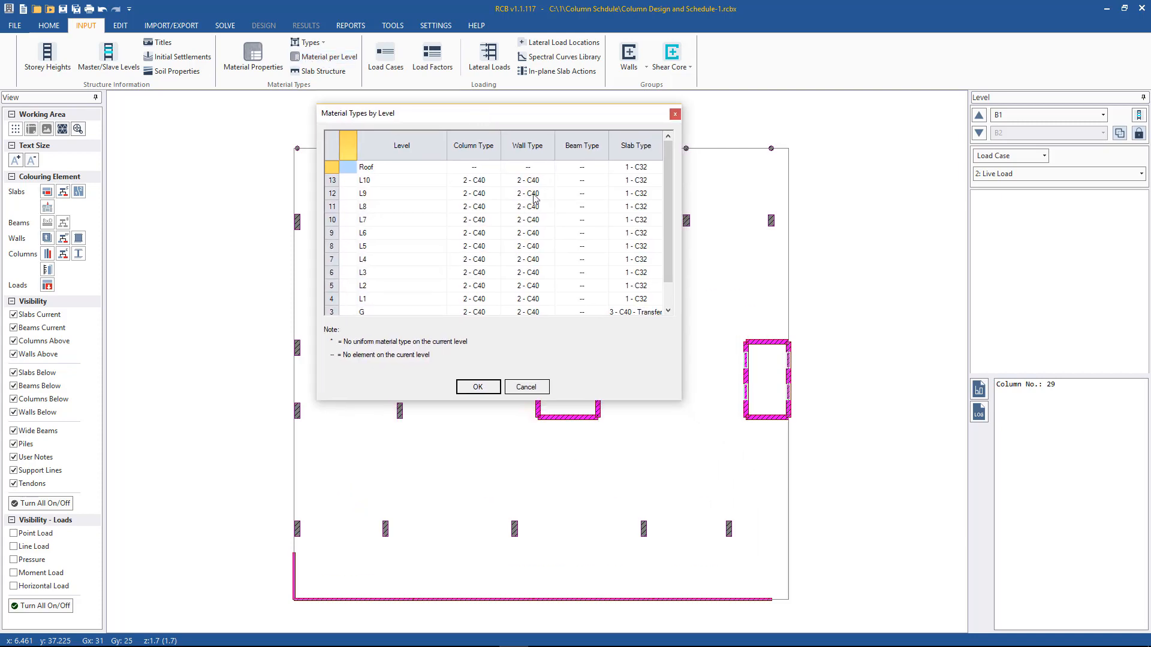
pyautogui.moveTo(680, 402); pyautogui.dragTo(681, 487)
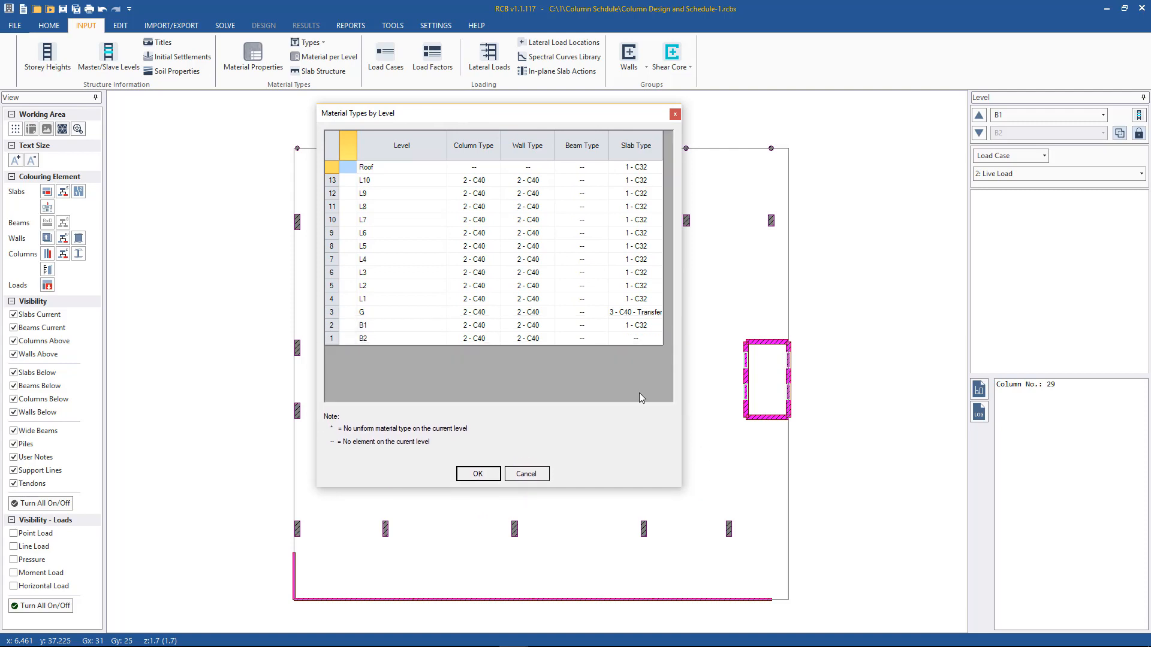
pyautogui.doubleClick(492, 181)
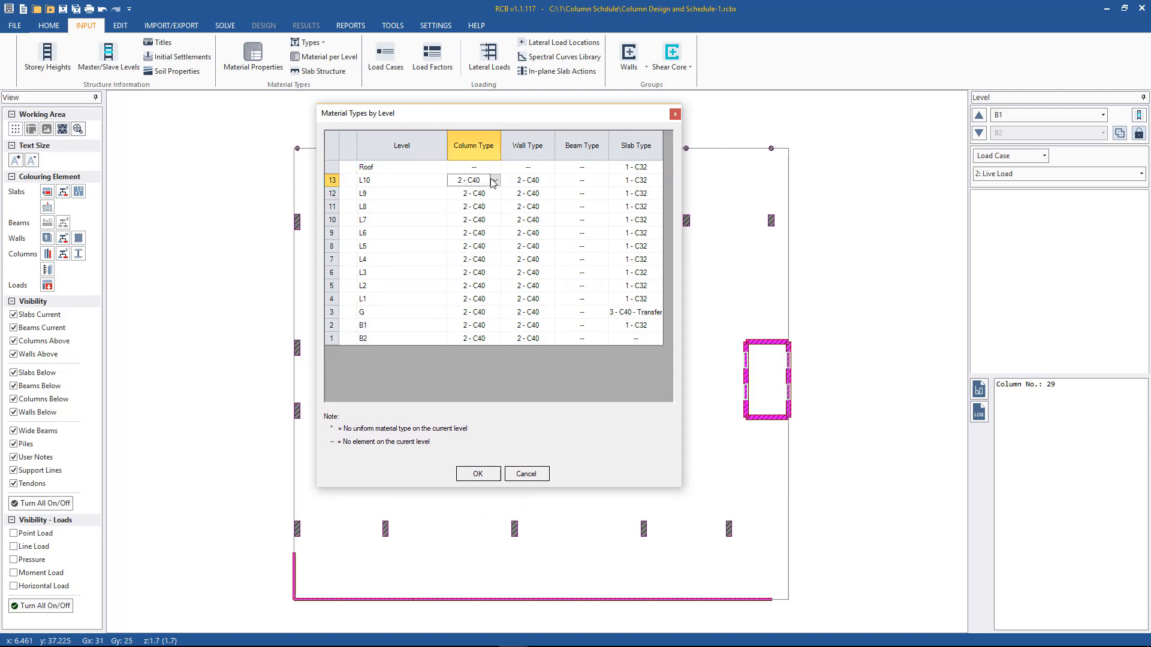
pyautogui.click(494, 180)
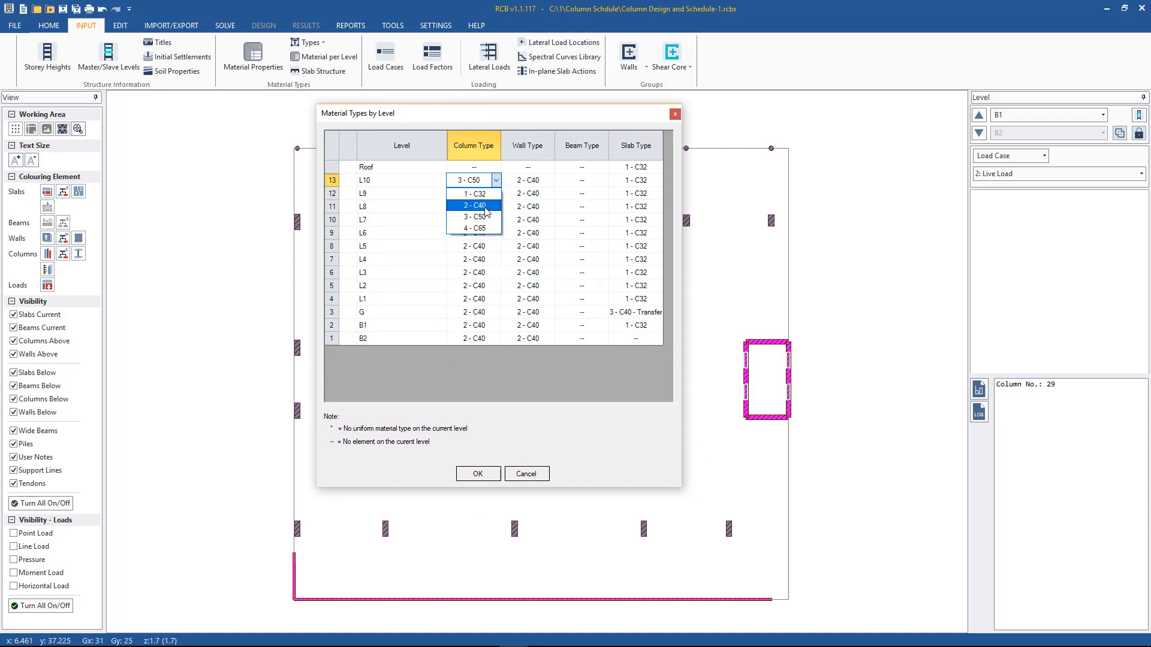
pyautogui.click(487, 207)
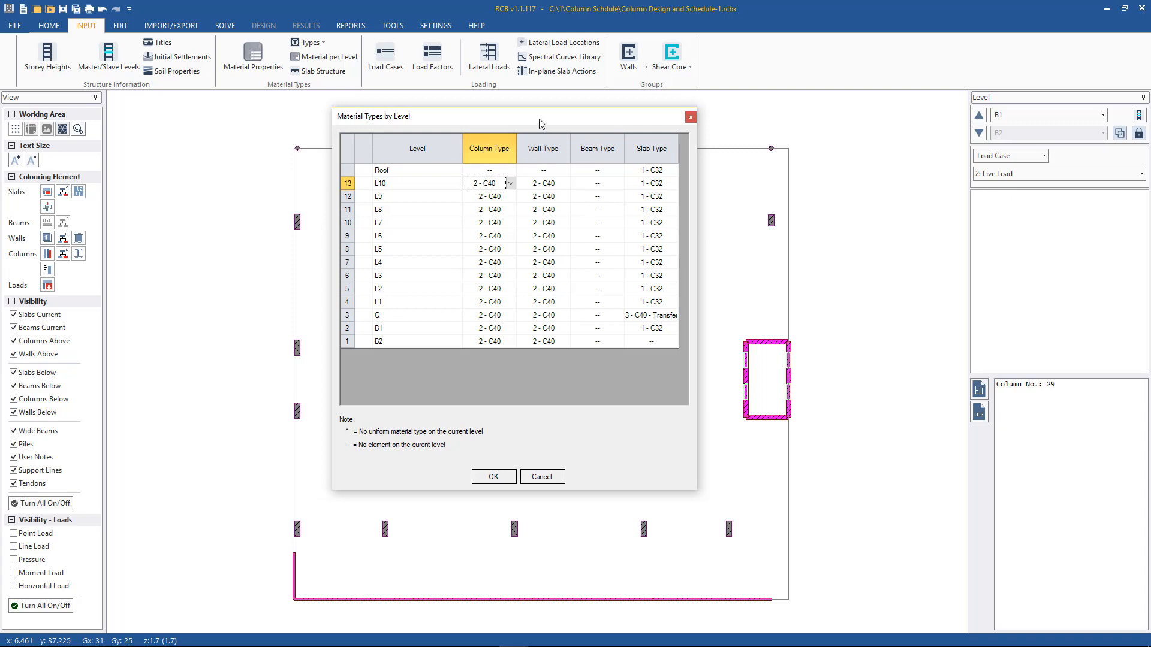
pyautogui.moveTo(539, 120); pyautogui.dragTo(519, 123)
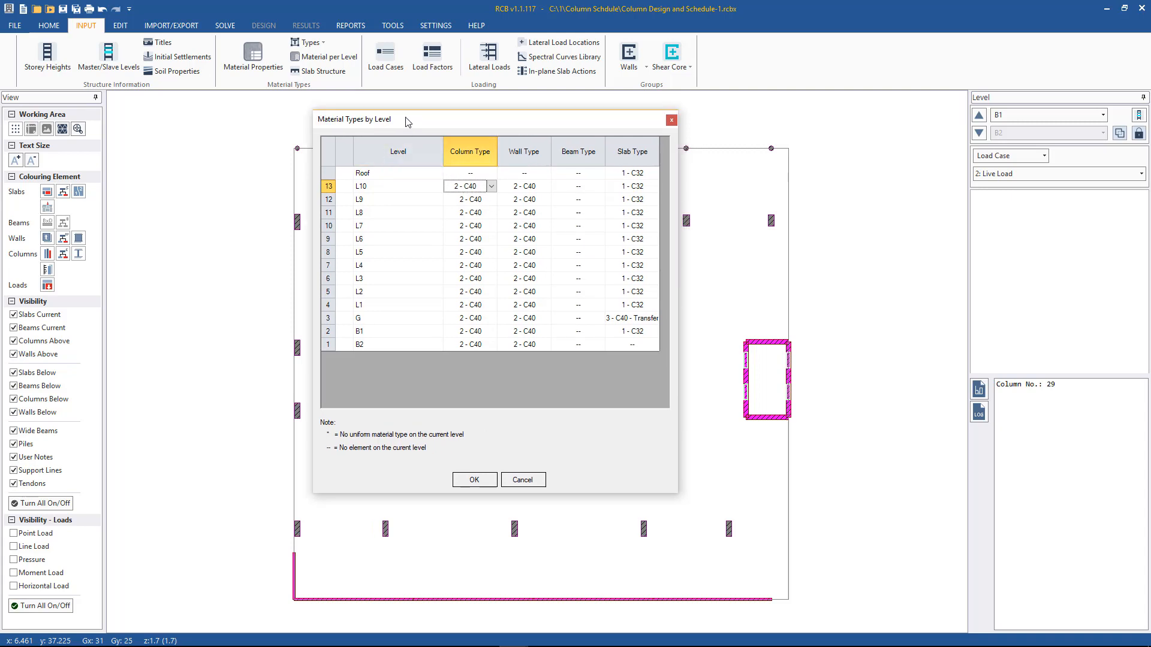
pyautogui.click(531, 488)
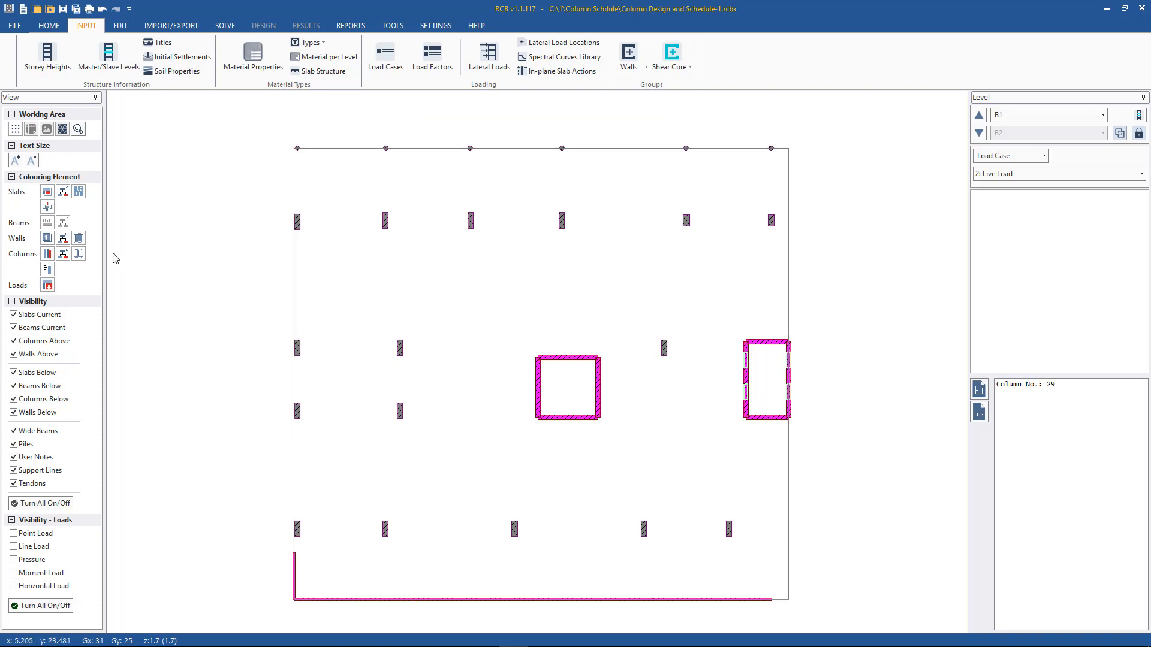
# - Colour the columns by material type to check their assignment, and remove the colouring
pyautogui.click(63, 254)
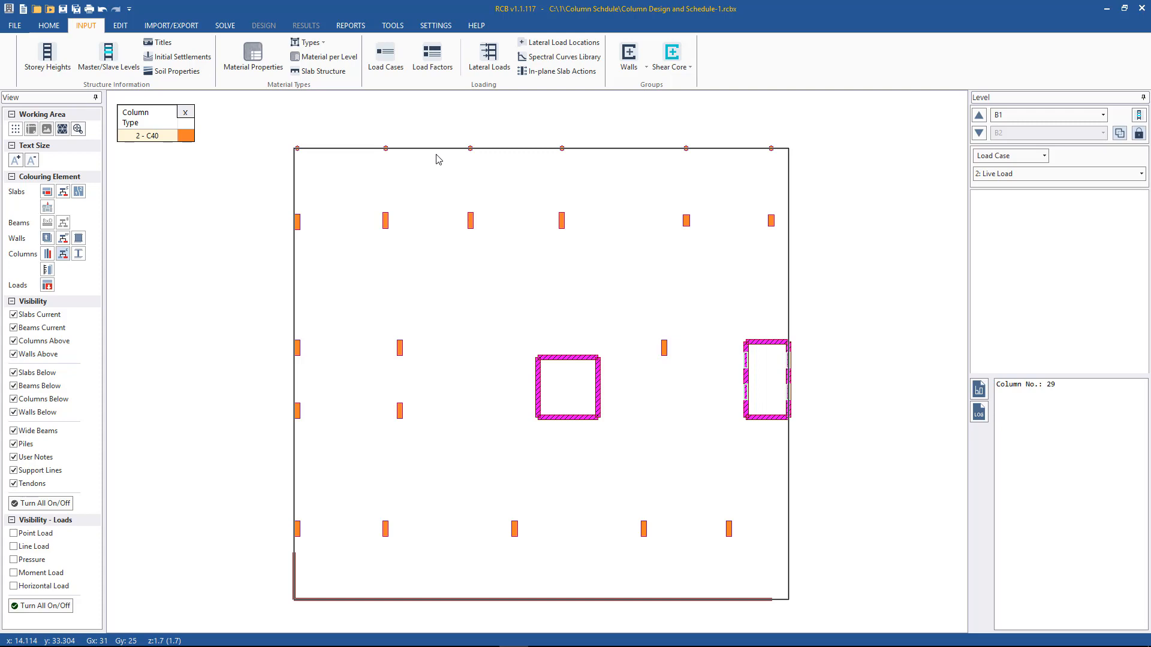
pyautogui.click(185, 112)
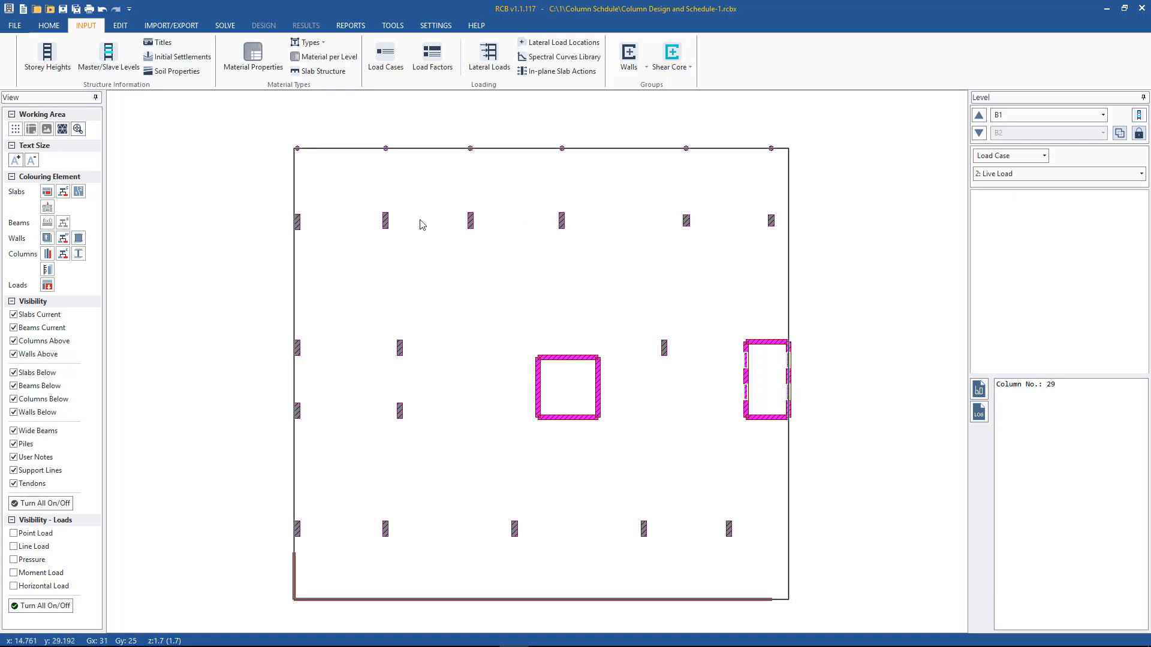
# - Inspect the properties of three neighbouring rectangular columns in the upper row, and clear the selection
pyautogui.click(386, 222)
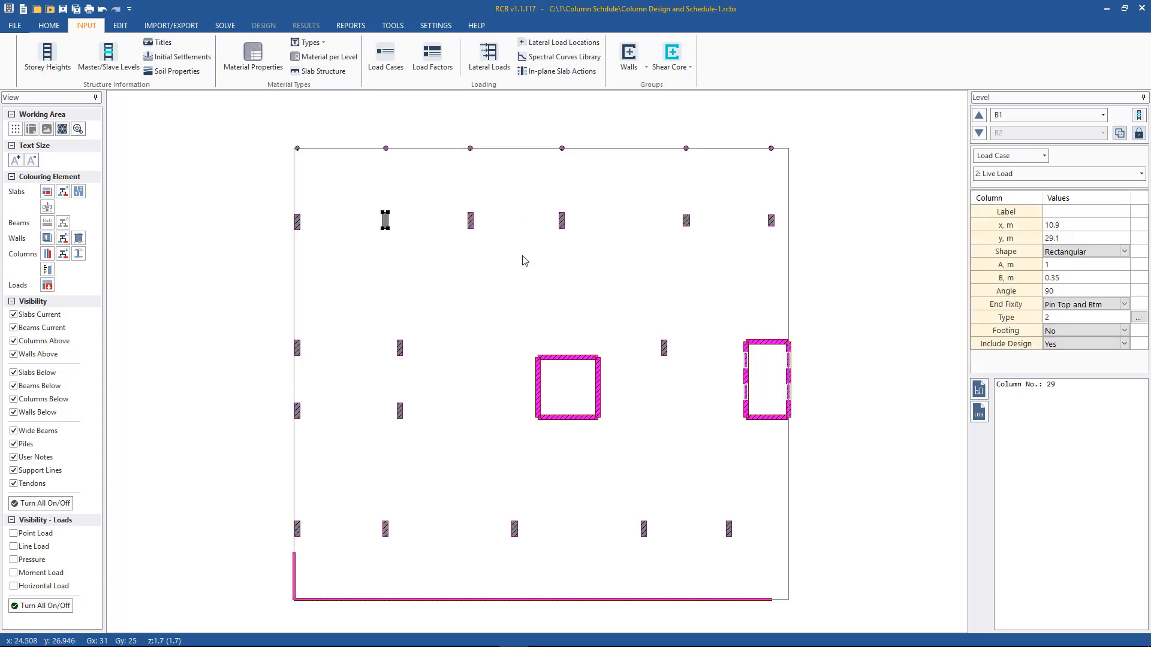
pyautogui.click(470, 222)
pyautogui.click(562, 222)
pyautogui.press('Escape')
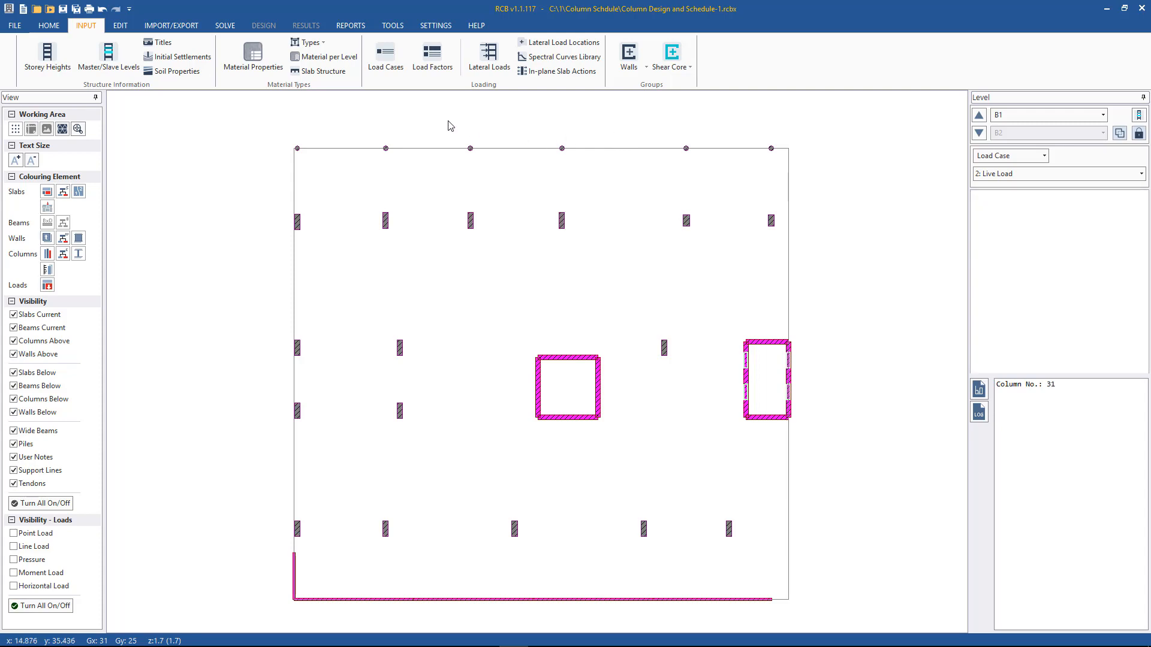
# - Manually label the first three columns of the lowest row C10, C11 and C12
pyautogui.click(126, 28)
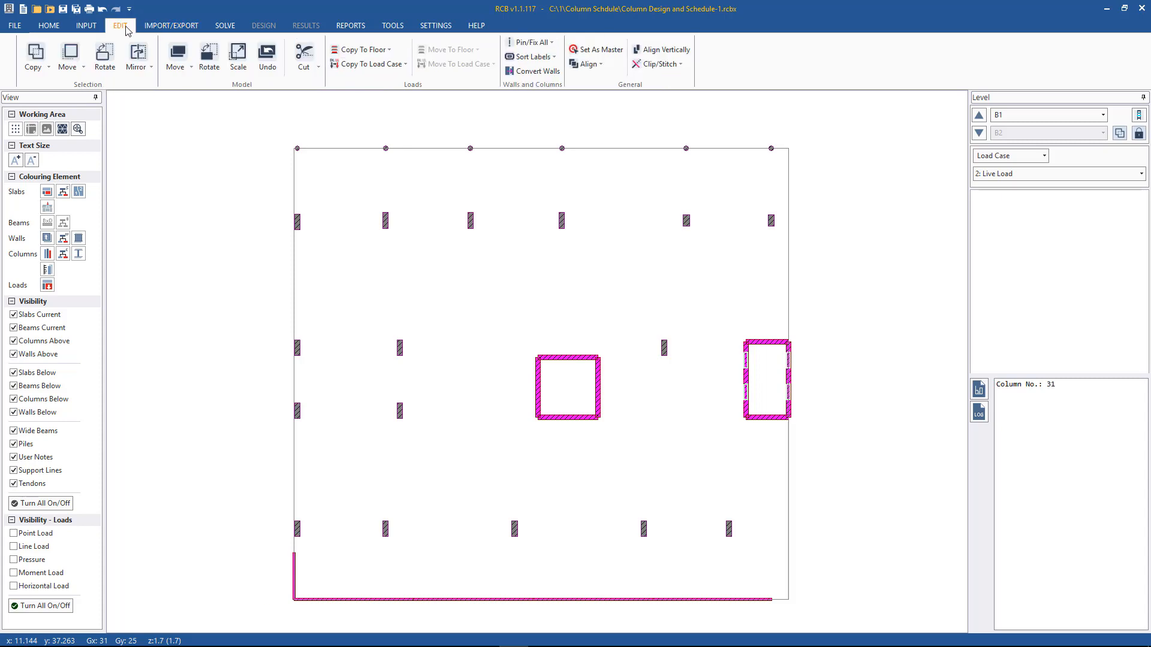
pyautogui.click(536, 58)
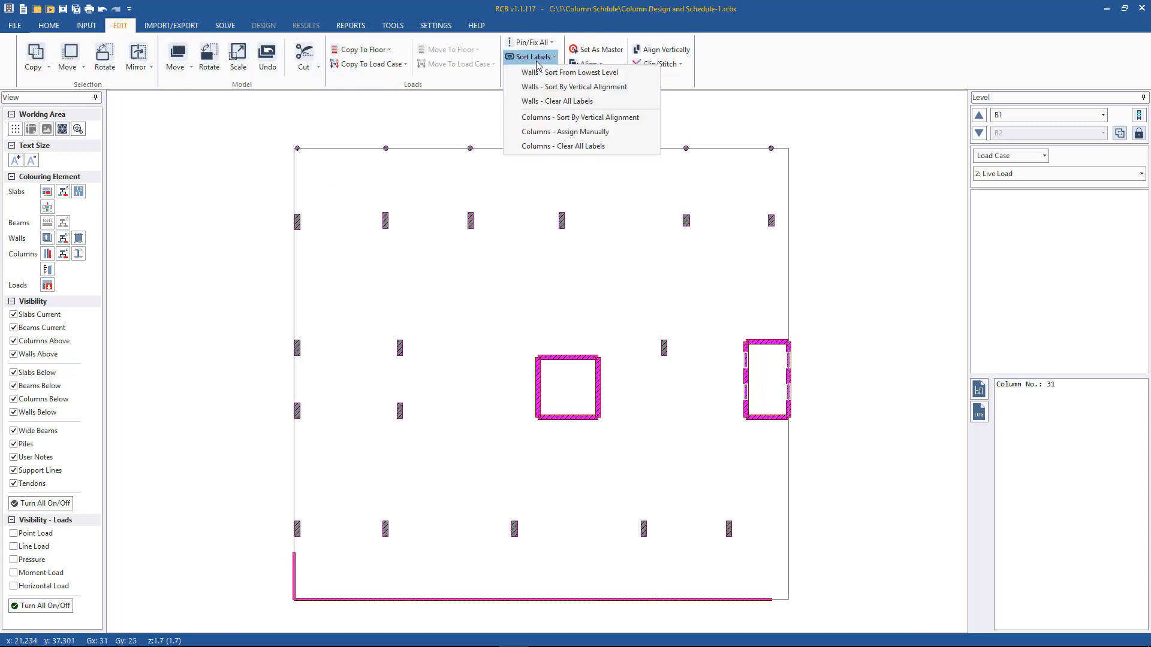
pyautogui.click(546, 135)
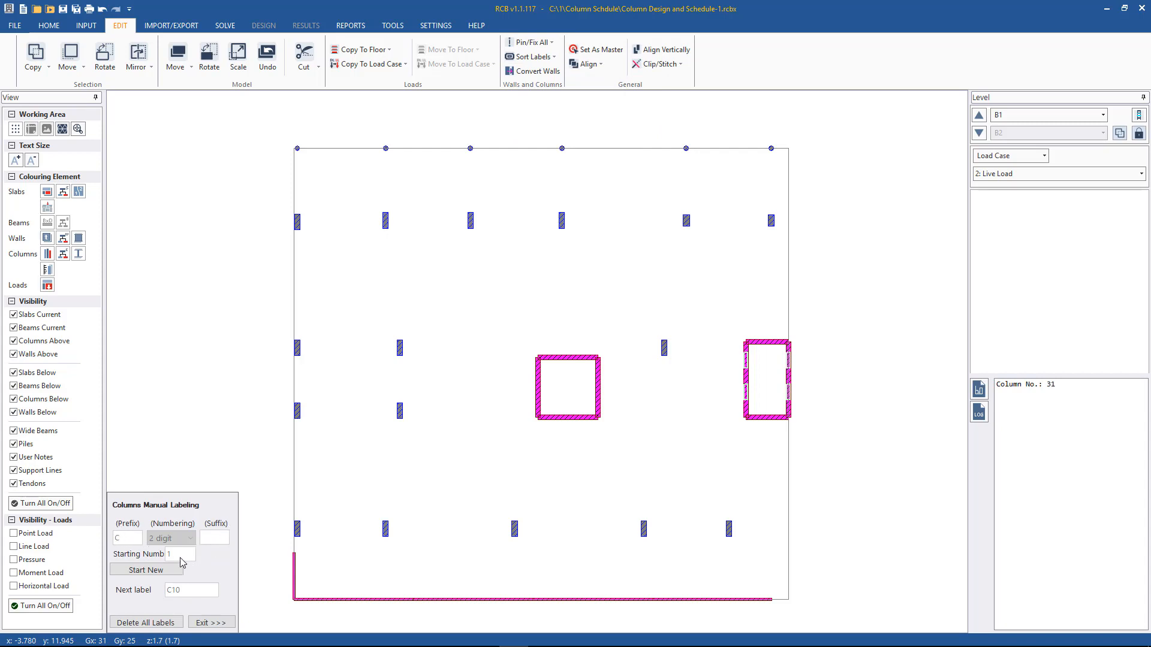
pyautogui.click(297, 529)
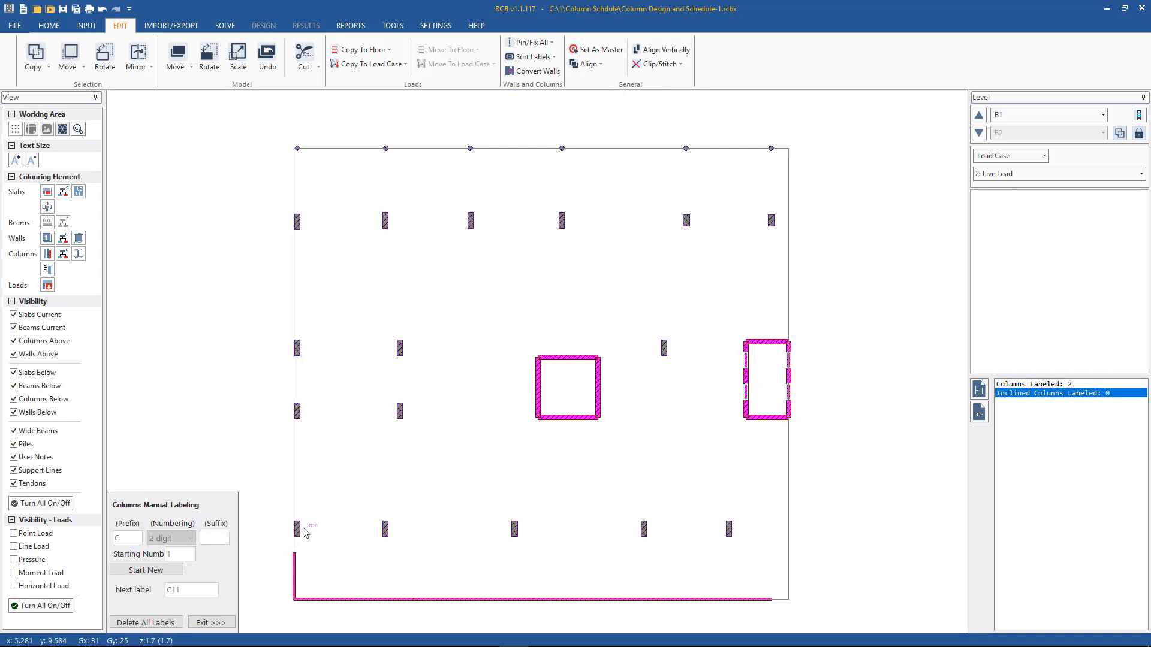
pyautogui.click(386, 528)
pyautogui.click(515, 529)
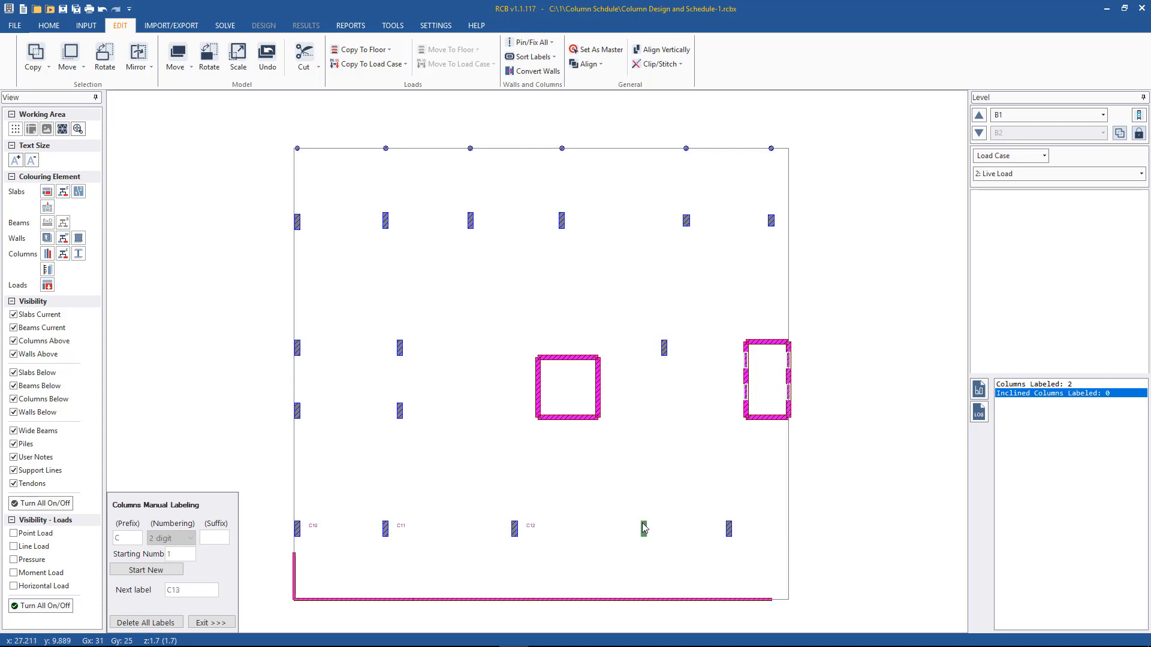
# - Delete all column labels and leave manual labelling
pyautogui.click(162, 623)
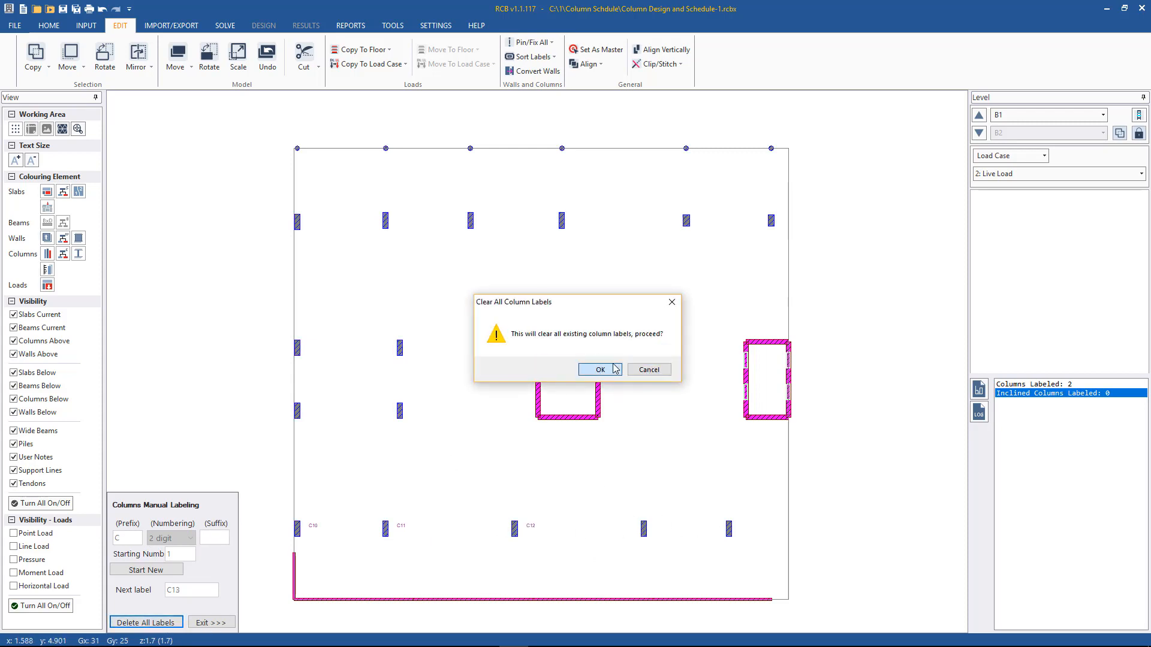
pyautogui.click(611, 372)
pyautogui.click(226, 622)
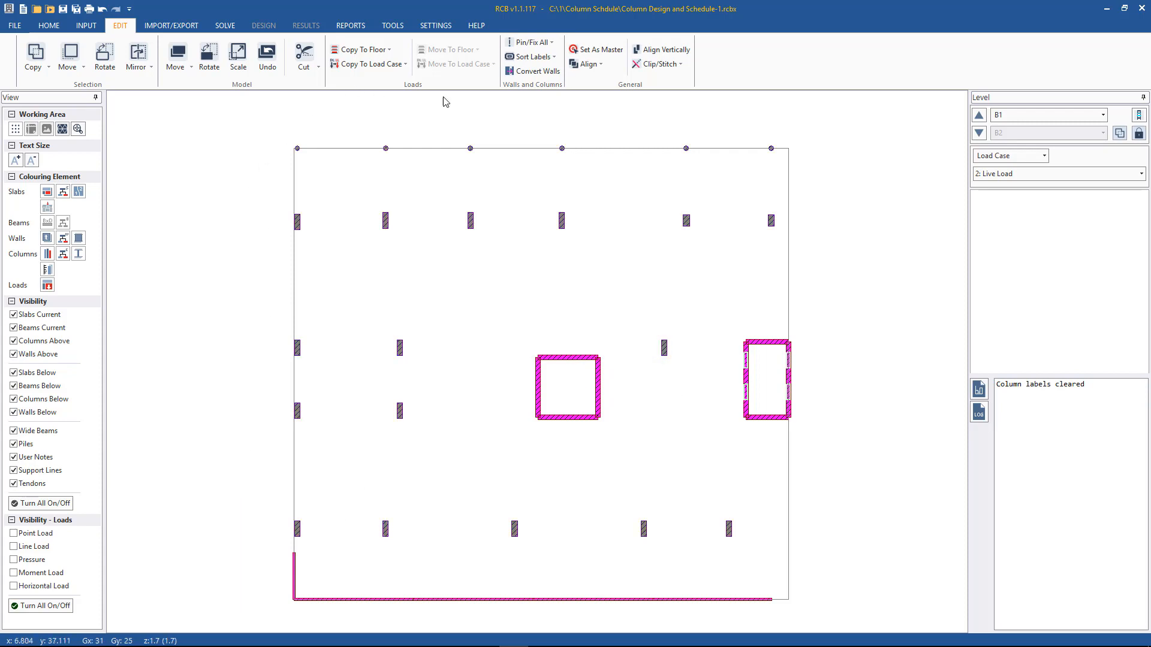
# - Label all columns automatically, sorted by vertical alignment
pyautogui.click(541, 57)
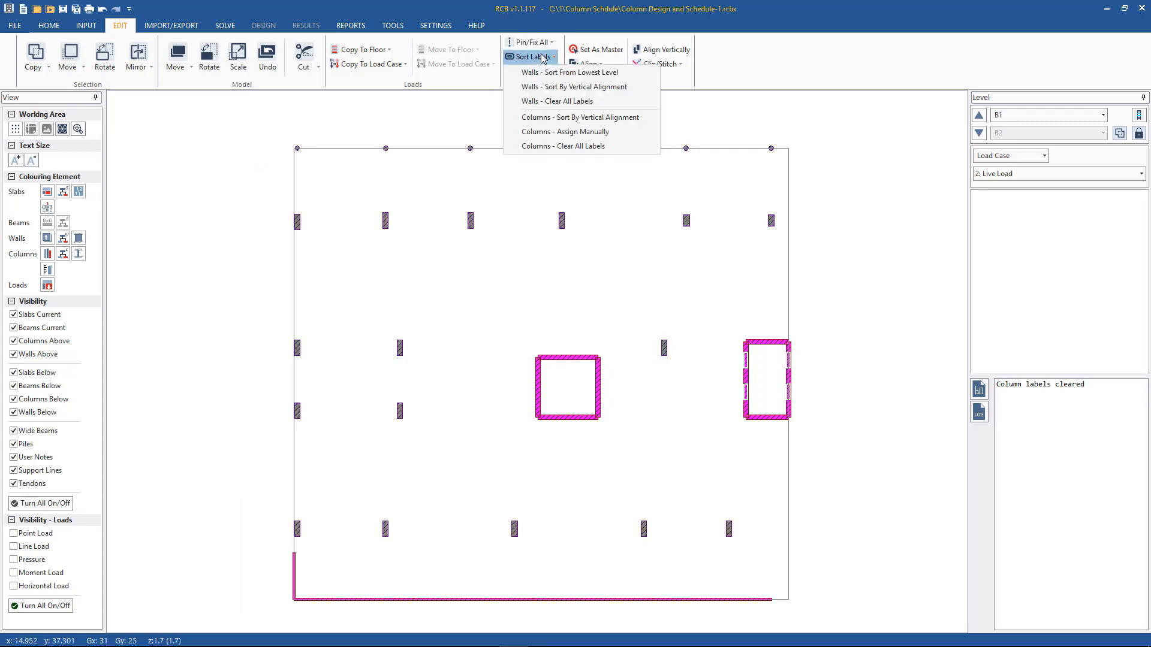
pyautogui.click(542, 118)
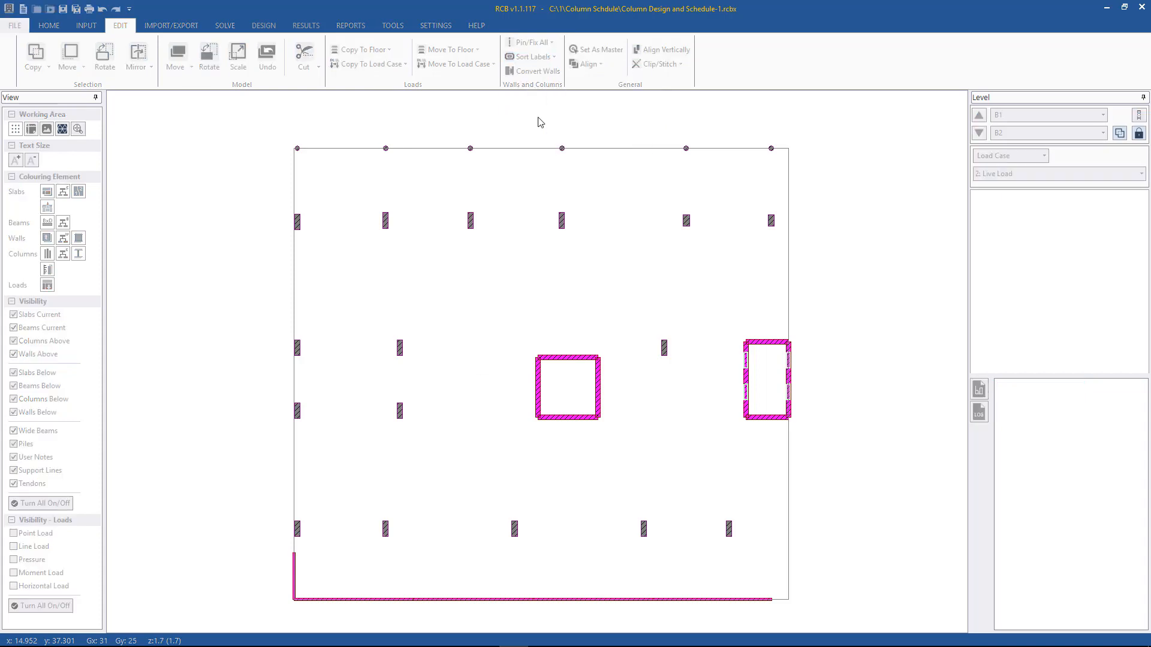
pyautogui.click(665, 307)
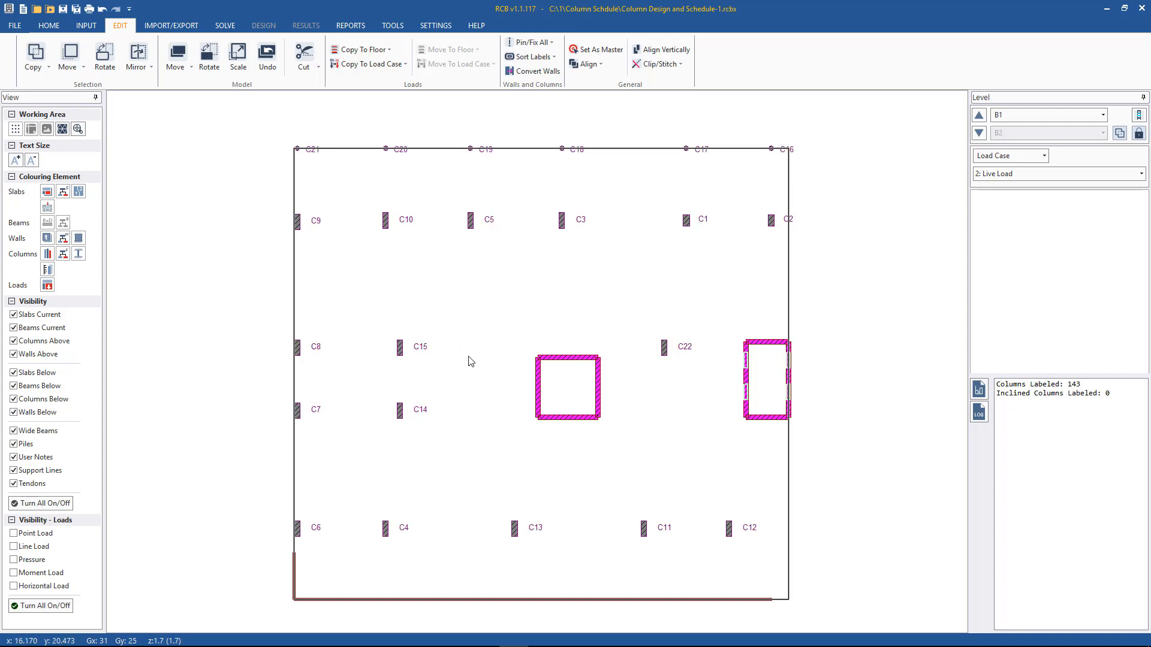
# - Inspect the label and properties of column C12 in the lowest row
pyautogui.click(729, 528)
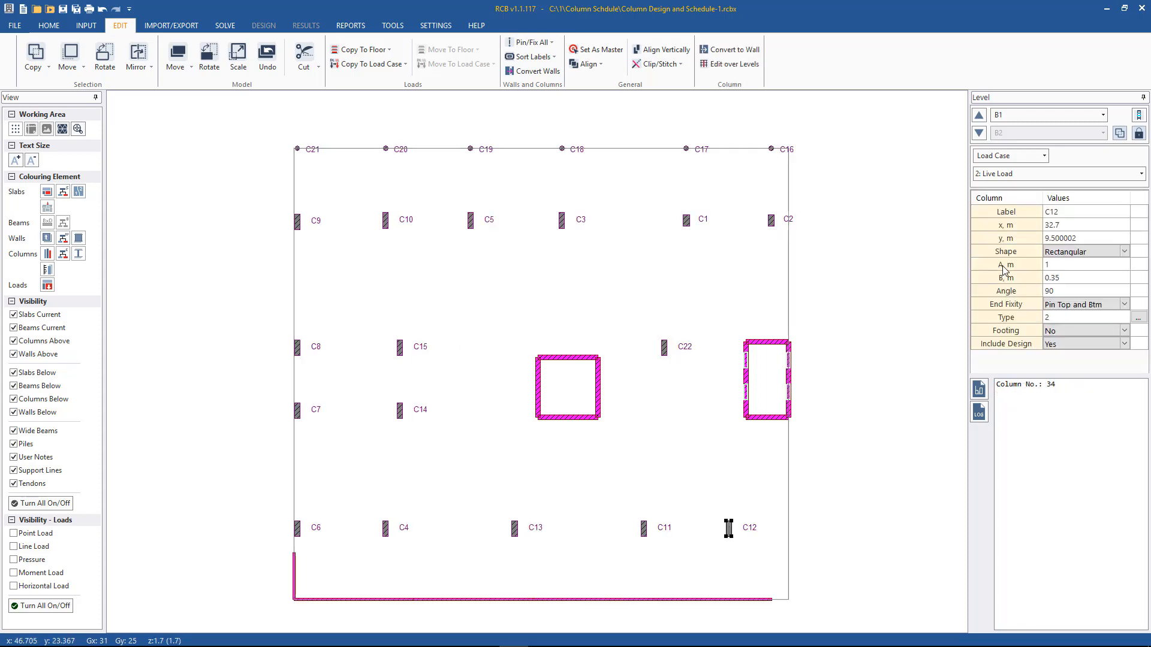
pyautogui.click(838, 479)
pyautogui.click(729, 527)
# - Review the column label sorting options and check column C12 in the lowest row
pyautogui.click(543, 60)
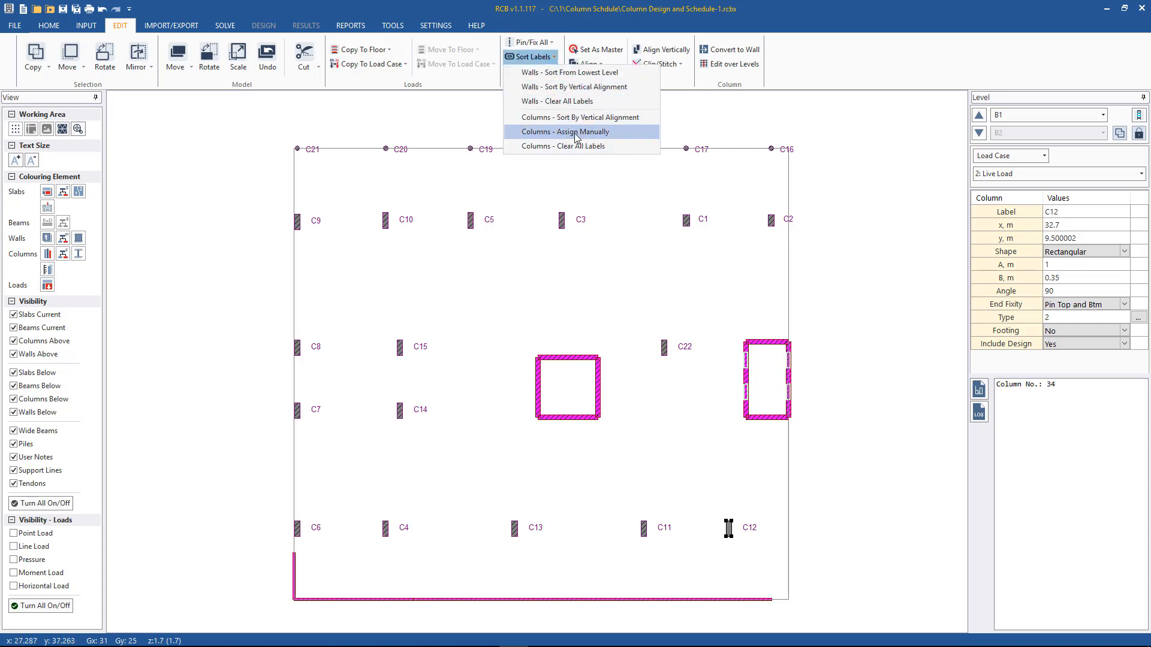
pyautogui.click(665, 143)
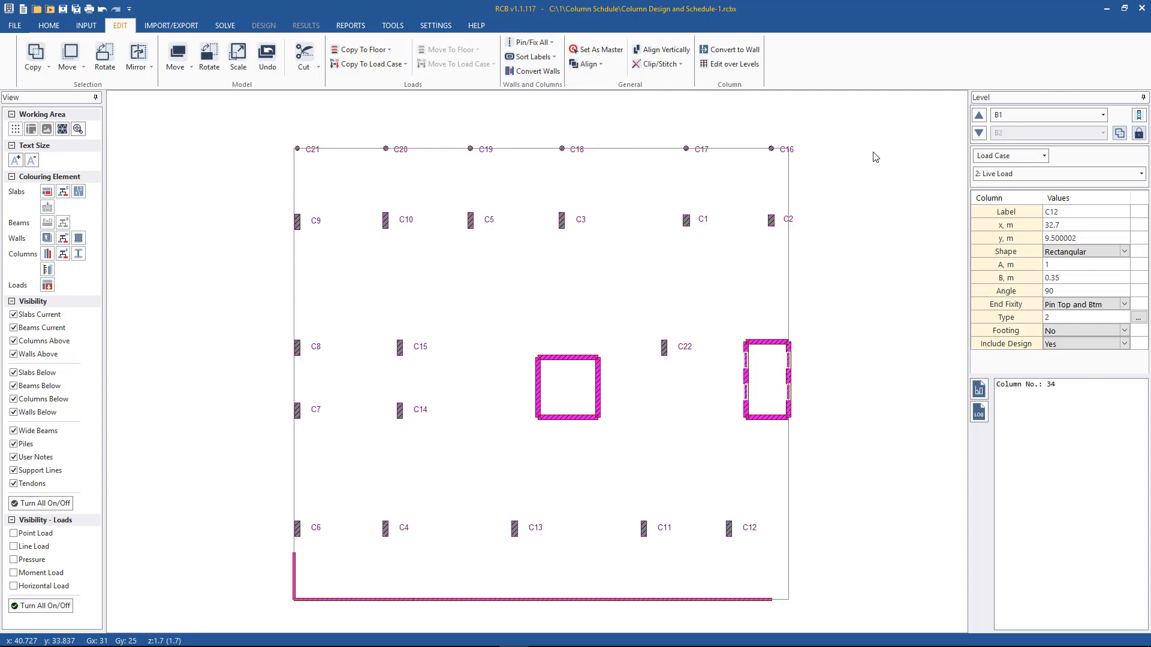
pyautogui.click(730, 528)
pyautogui.click(907, 249)
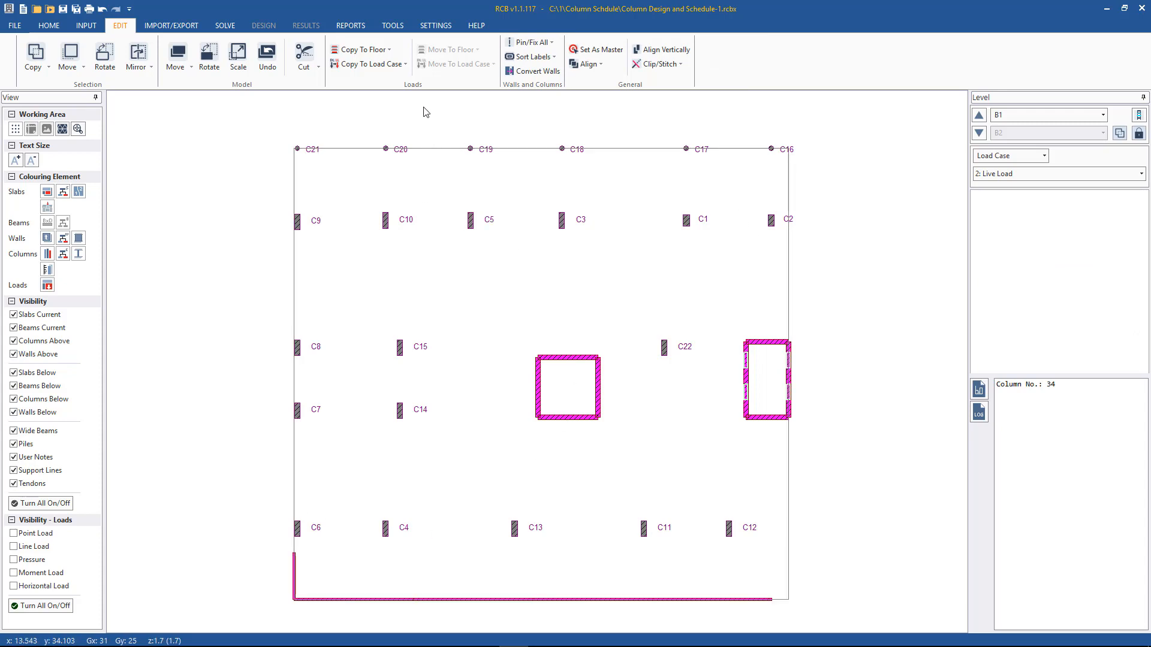
# - Hide the column labels through the viewing options and display them again
pyautogui.click(435, 25)
pyautogui.click(94, 57)
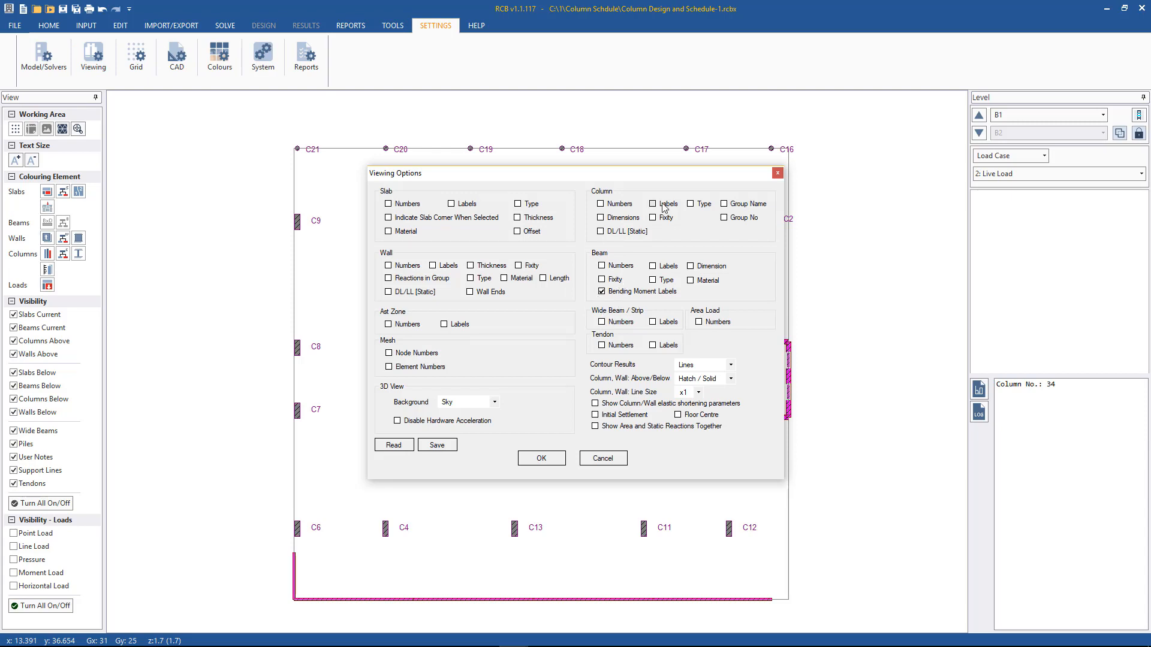
pyautogui.click(541, 458)
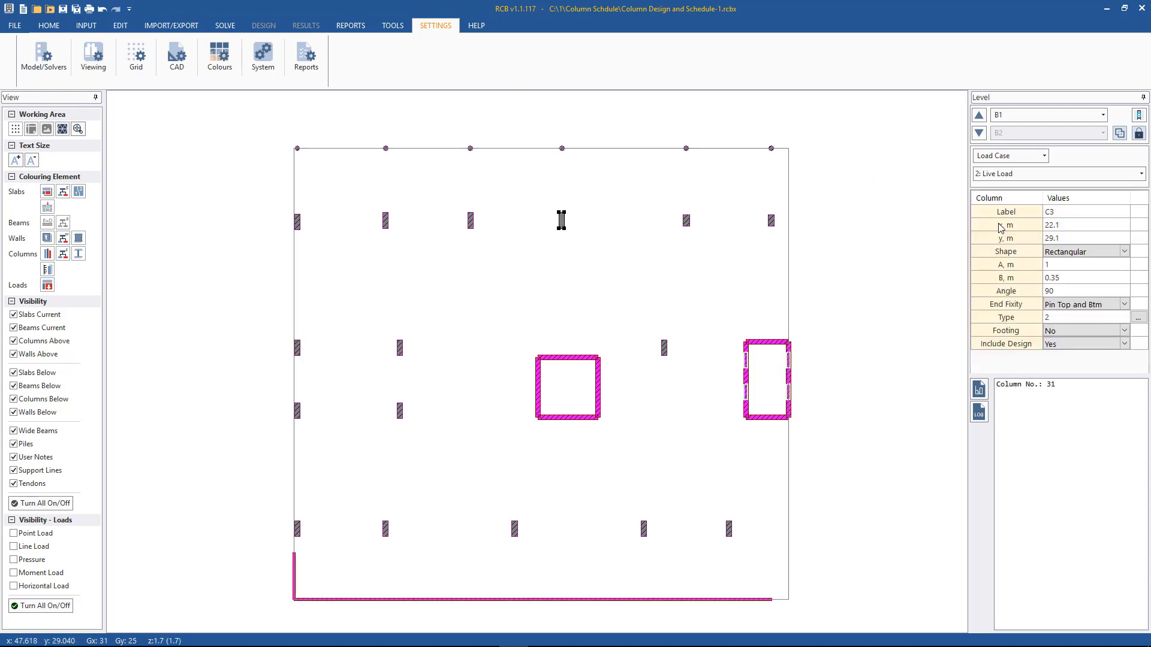
pyautogui.click(93, 57)
pyautogui.click(670, 205)
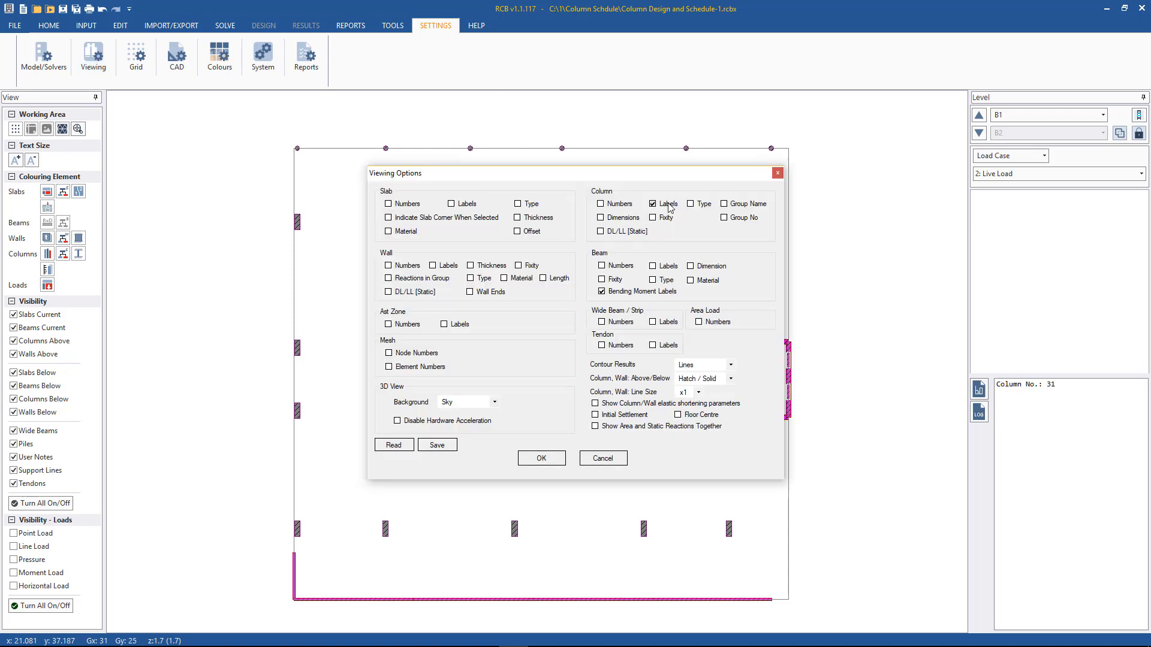
pyautogui.click(544, 459)
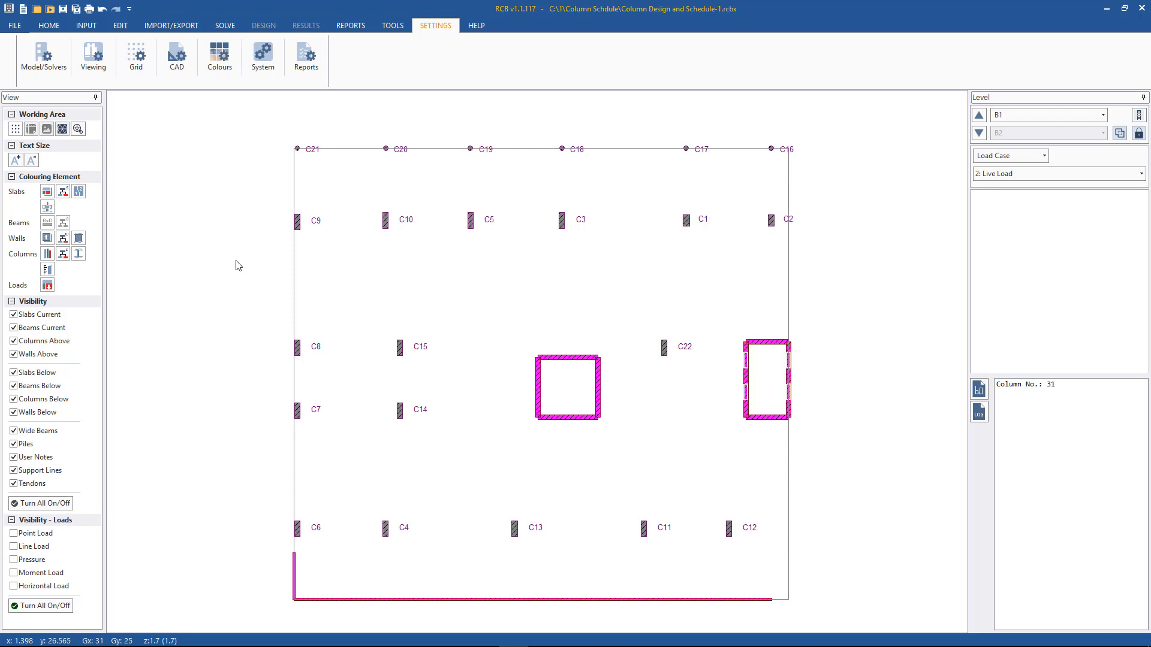
# - Switch to level B2 and check the Include Design setting of circular column C16
pyautogui.click(1004, 118)
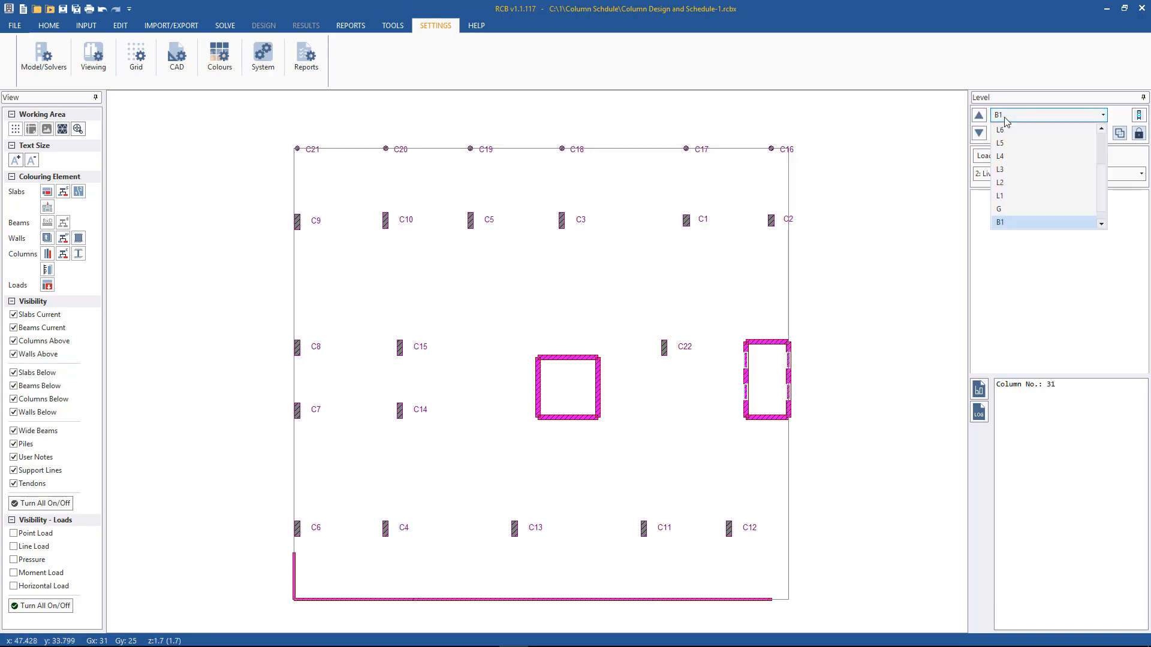
pyautogui.click(1005, 117)
pyautogui.click(979, 133)
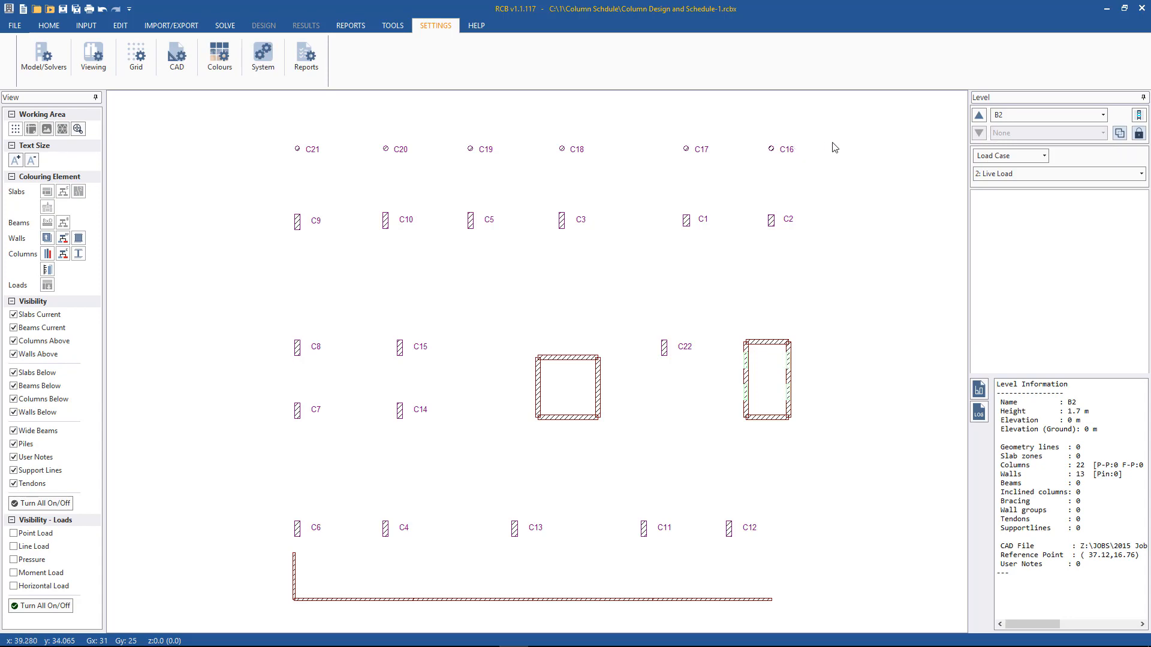
pyautogui.click(771, 148)
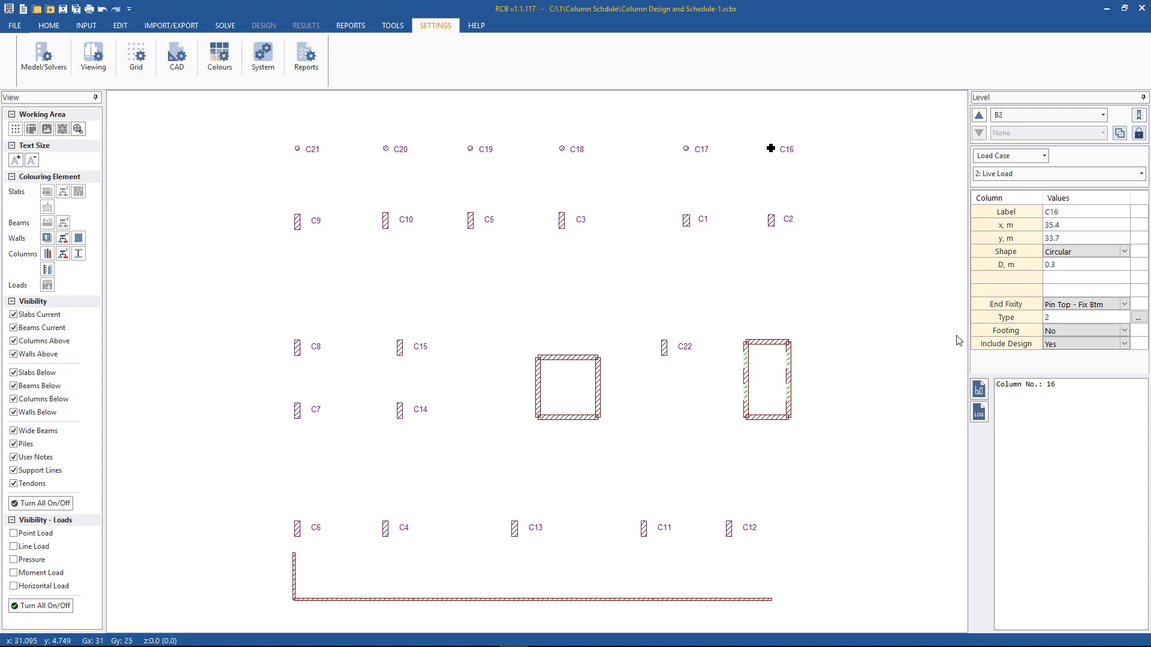
pyautogui.click(1063, 344)
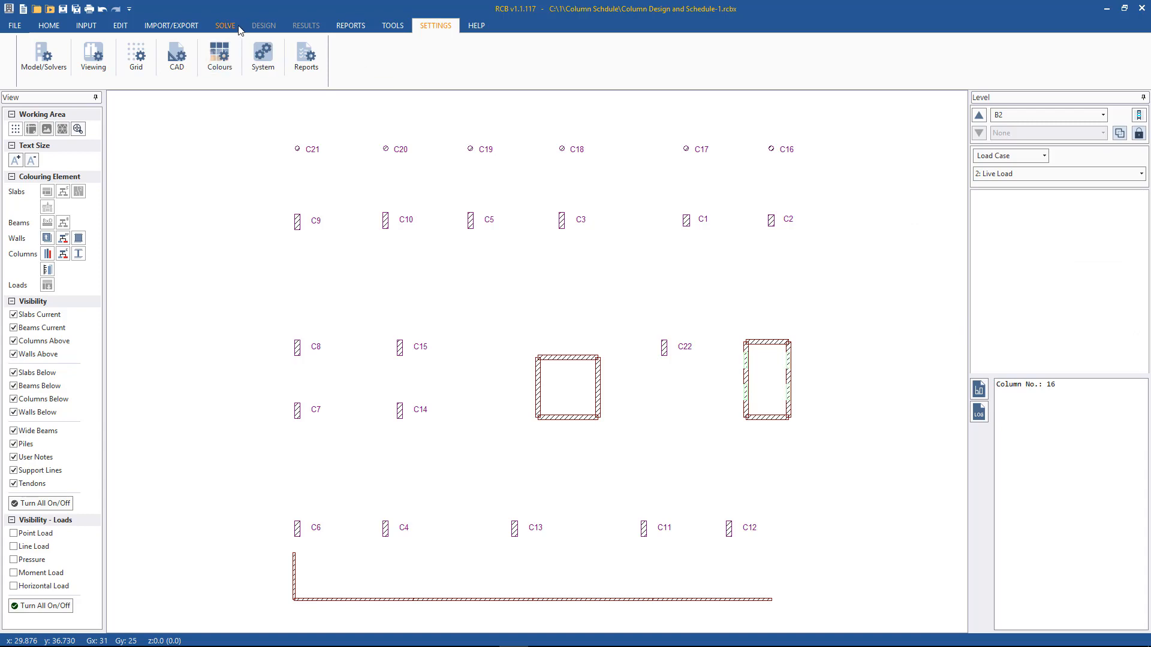
# - Run the 2nd order linear static analysis of the model
pyautogui.click(262, 27)
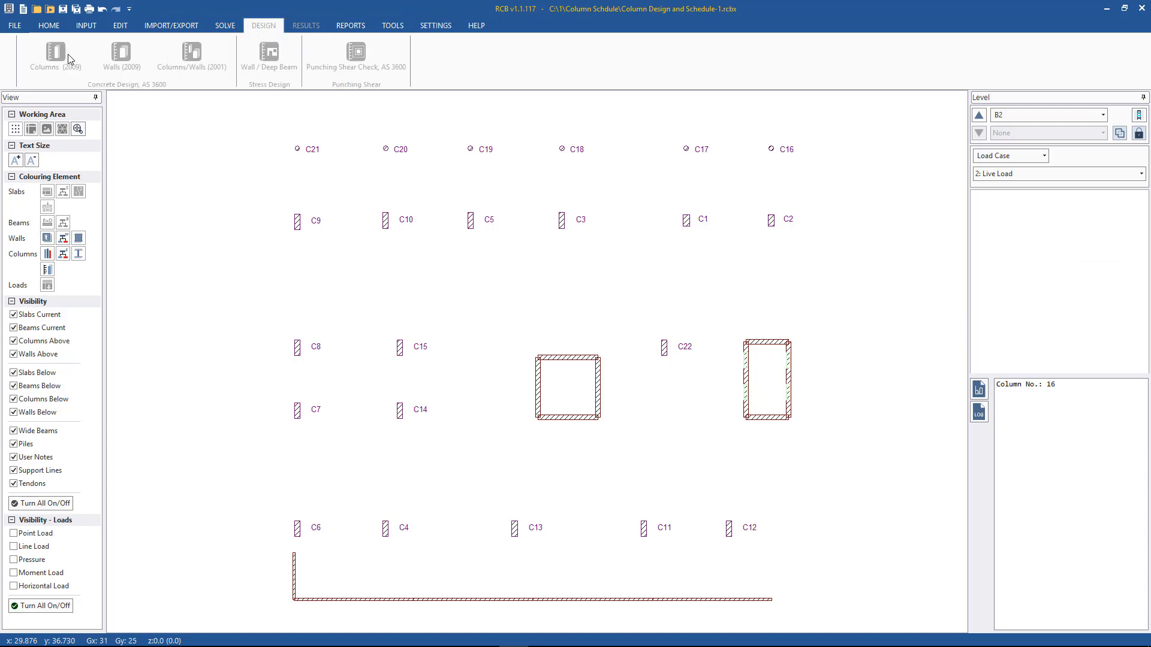
pyautogui.click(224, 26)
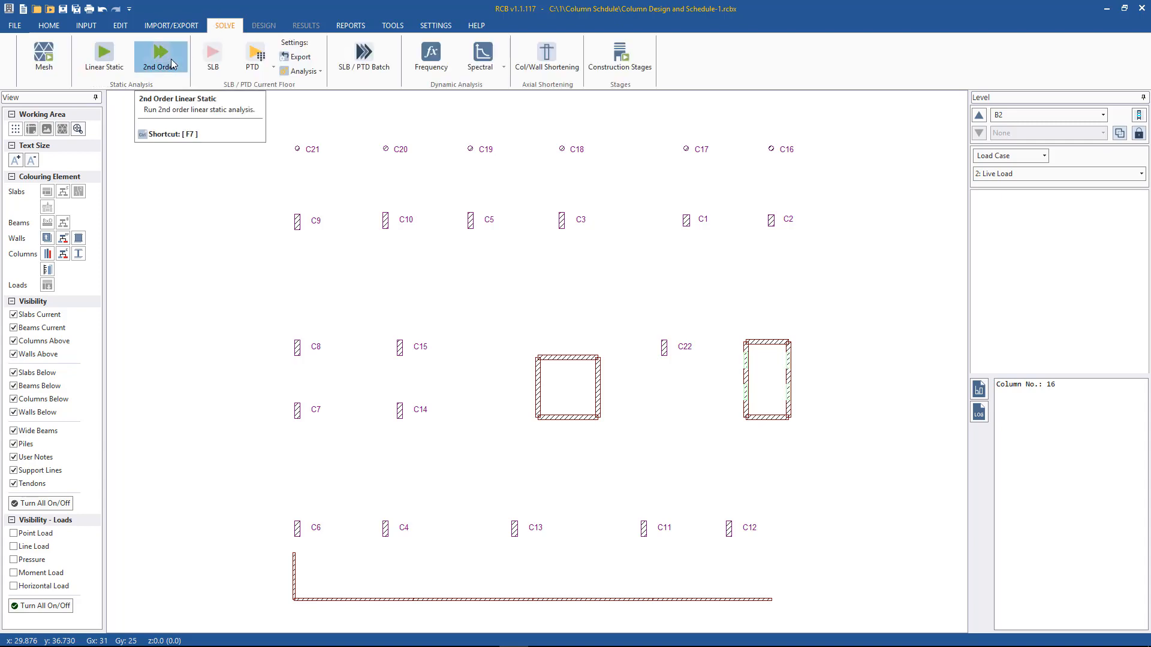
pyautogui.click(171, 60)
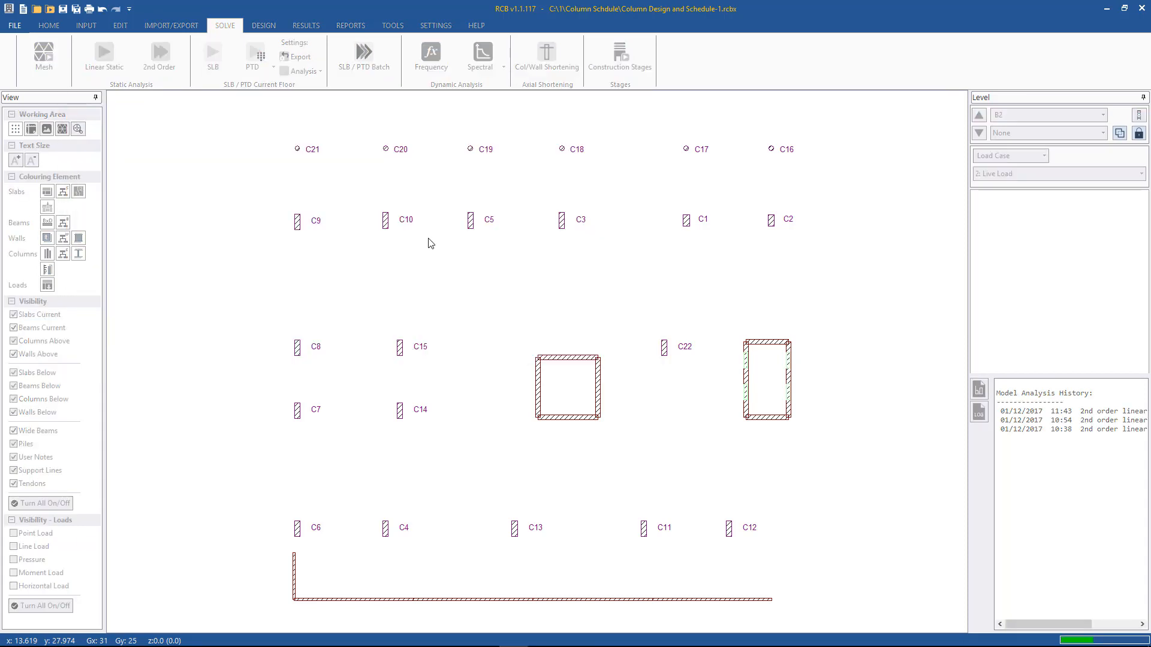
pyautogui.click(663, 371)
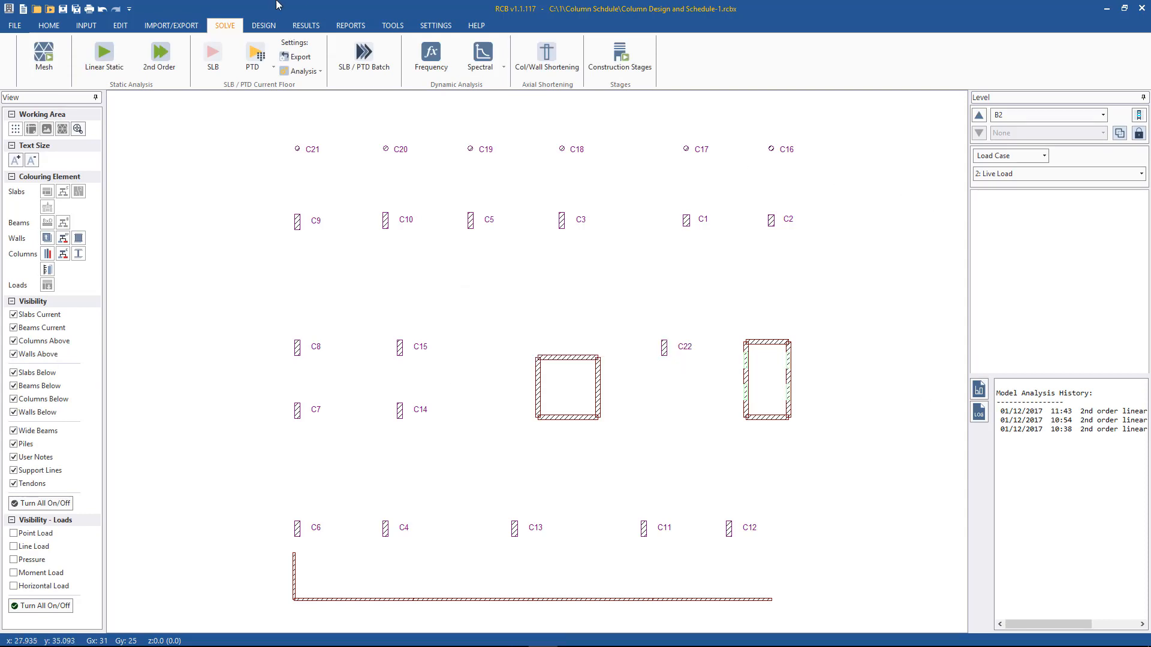
# - Open the AS 3600 (2009) concrete column design and display its design table
pyautogui.click(263, 27)
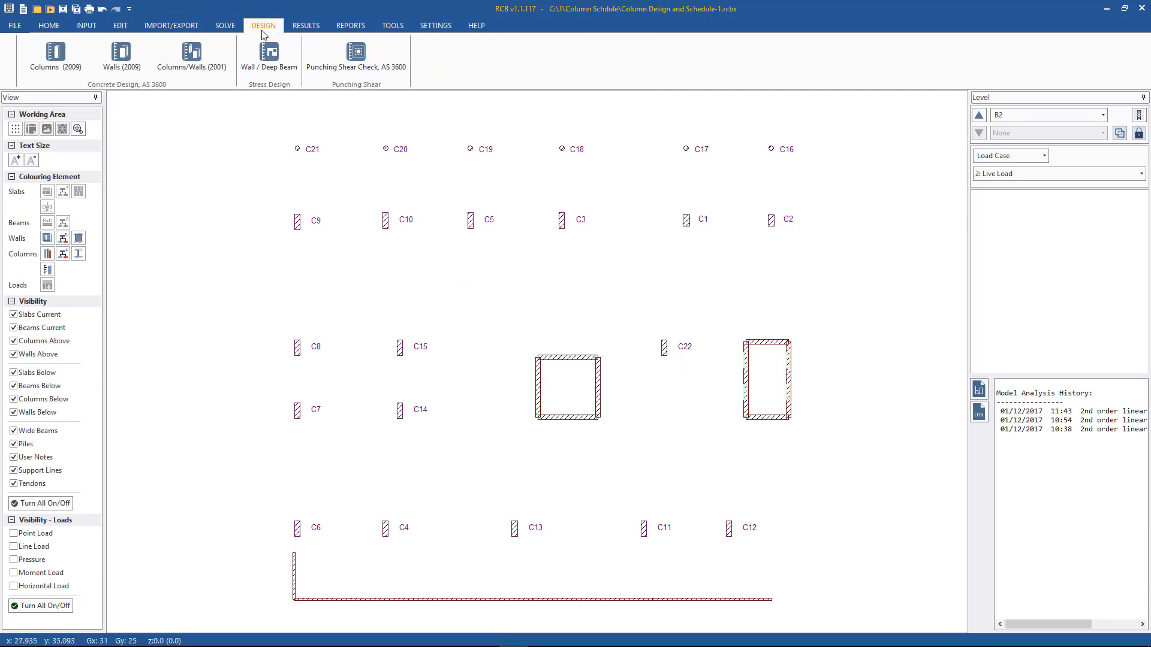
pyautogui.click(60, 52)
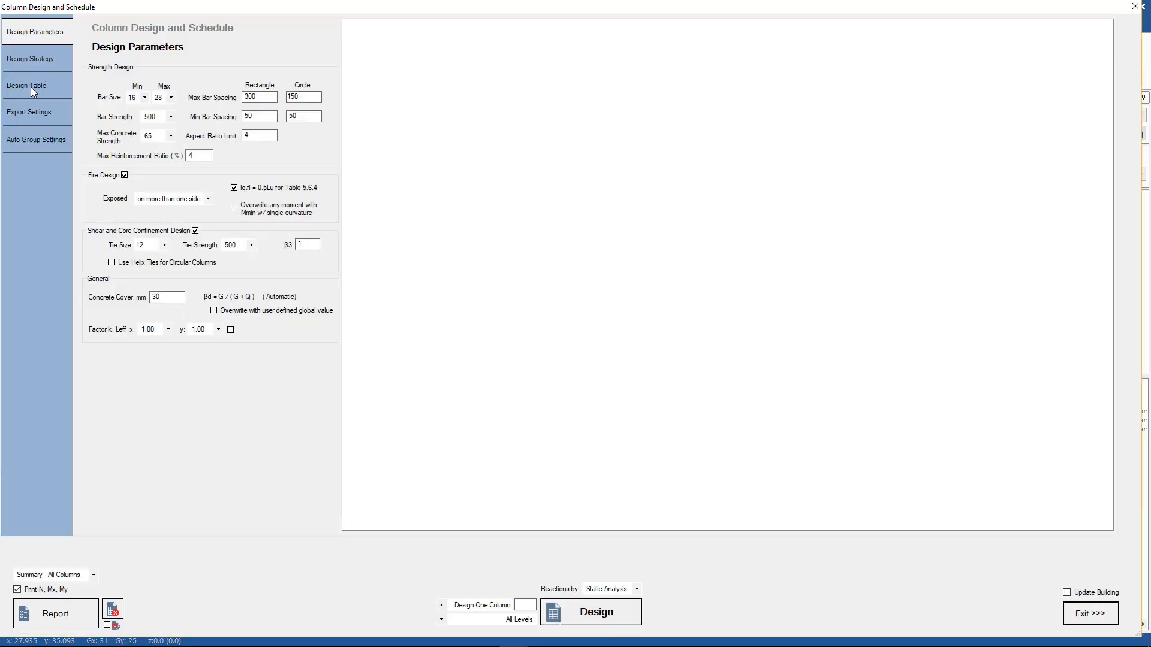
pyautogui.click(30, 87)
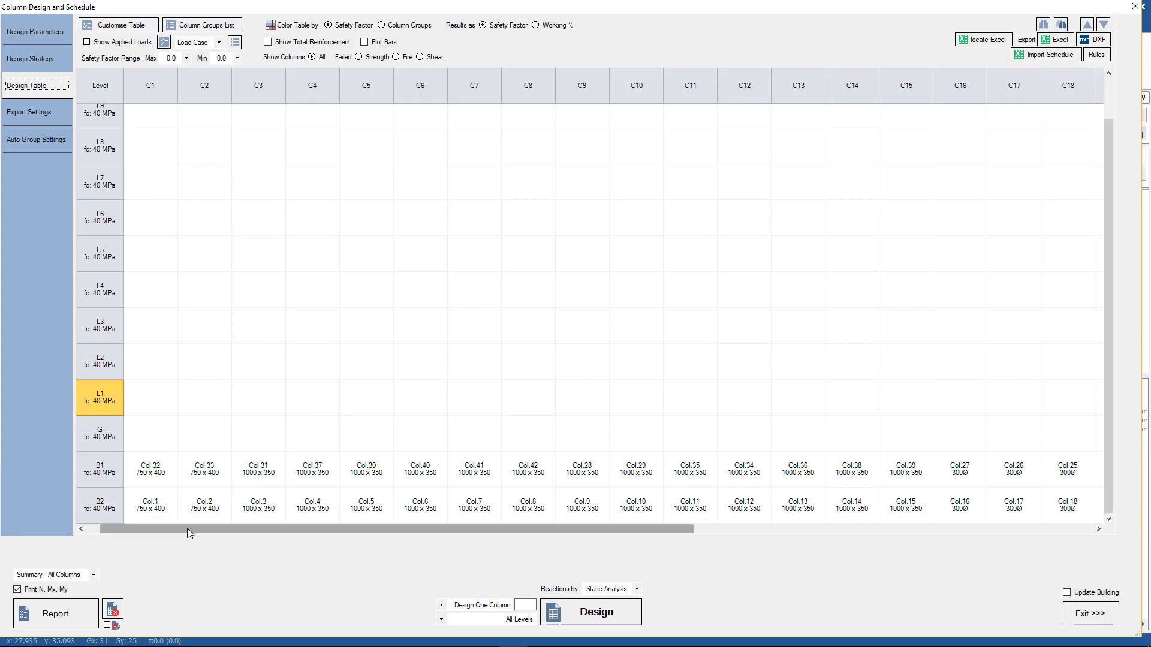
# - Examine the design table's column sizes, concrete grades and fire ratings across columns C1 to C31 and levels B2 to L10
pyautogui.moveTo(187, 528); pyautogui.dragTo(554, 529)
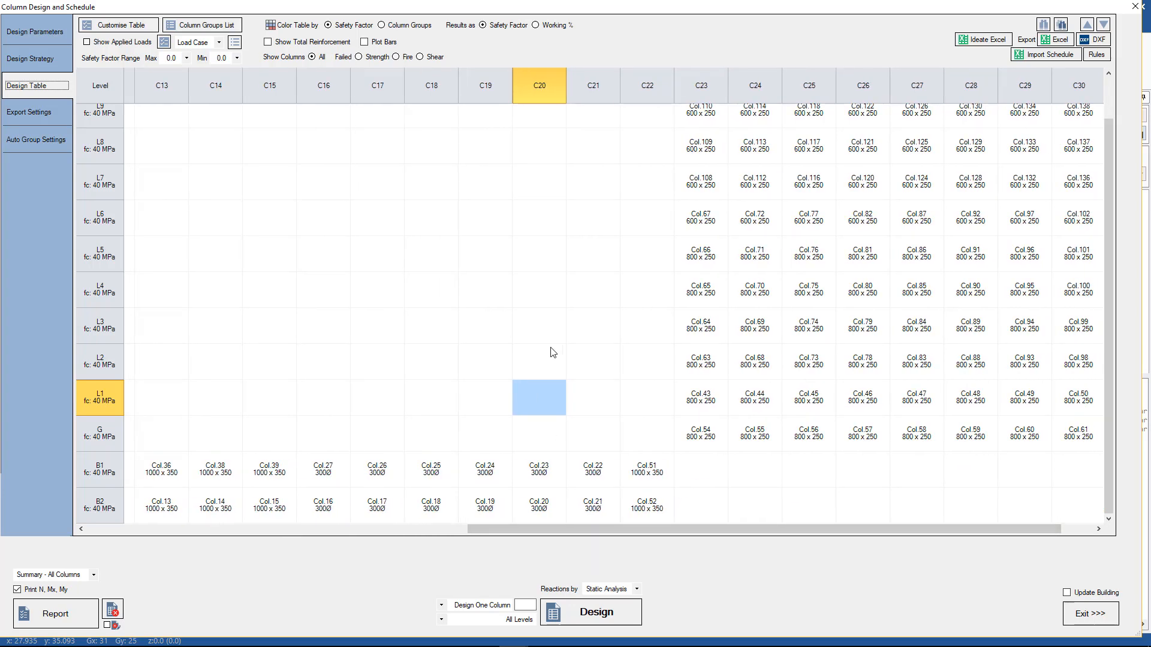
pyautogui.click(368, 155)
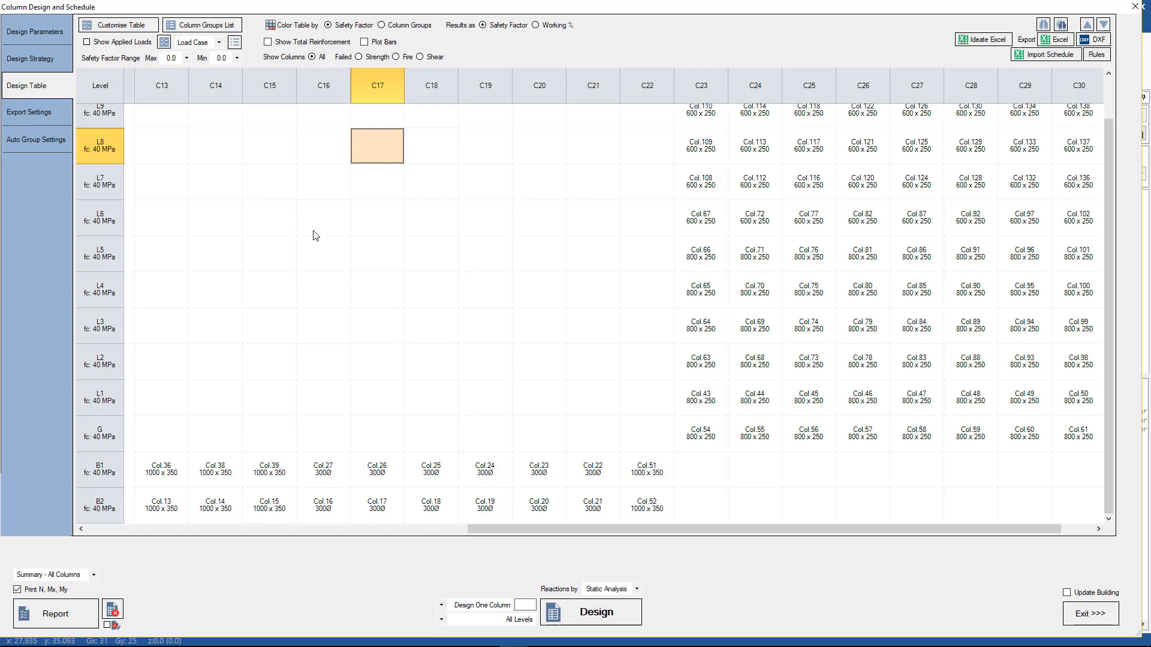
pyautogui.moveTo(488, 527); pyautogui.dragTo(174, 528)
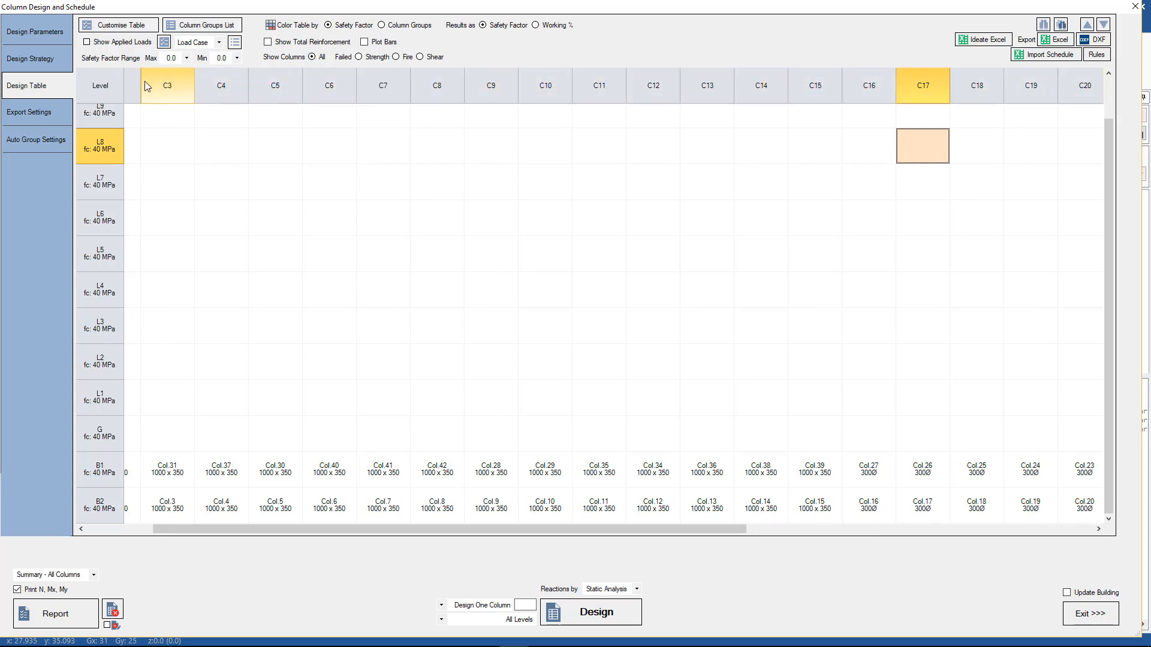
pyautogui.moveTo(491, 530); pyautogui.dragTo(32, 517)
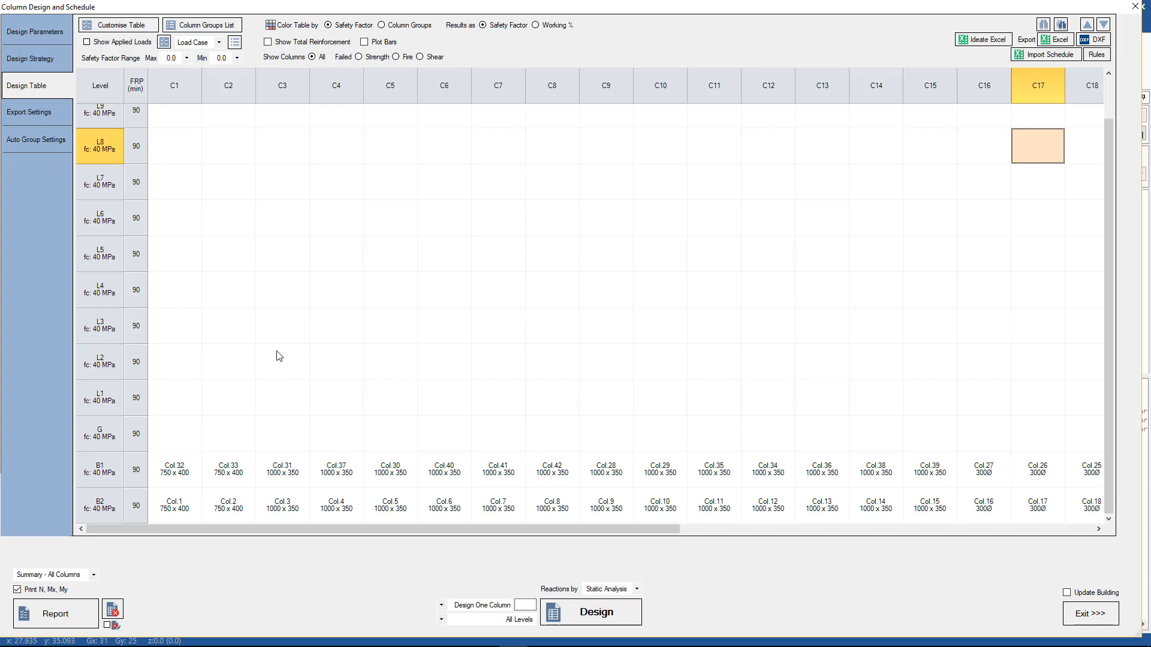
pyautogui.scroll(1, 129, 239)
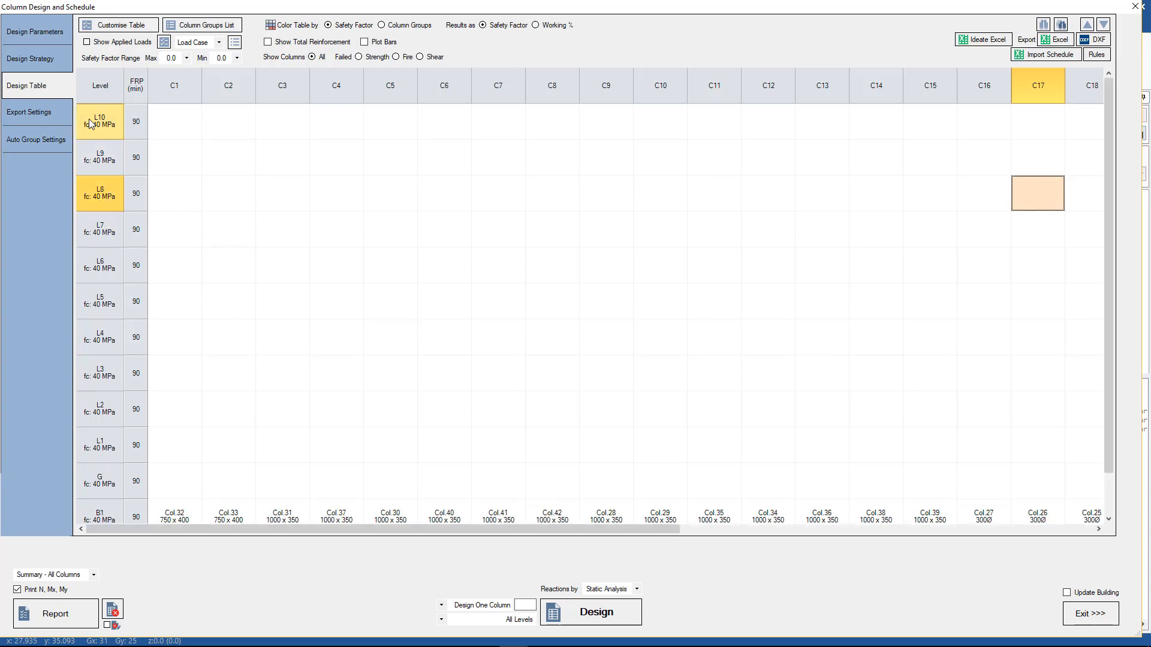
pyautogui.scroll(-1, 94, 137)
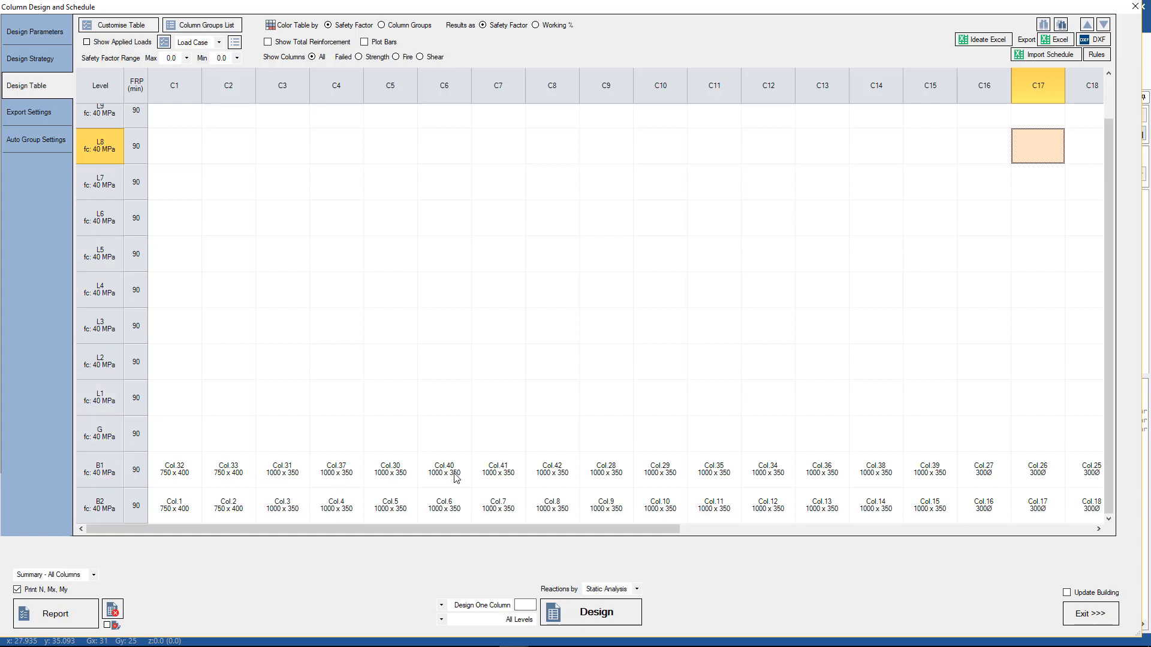
pyautogui.click(549, 516)
pyautogui.moveTo(548, 529); pyautogui.dragTo(939, 531)
pyautogui.click(717, 352)
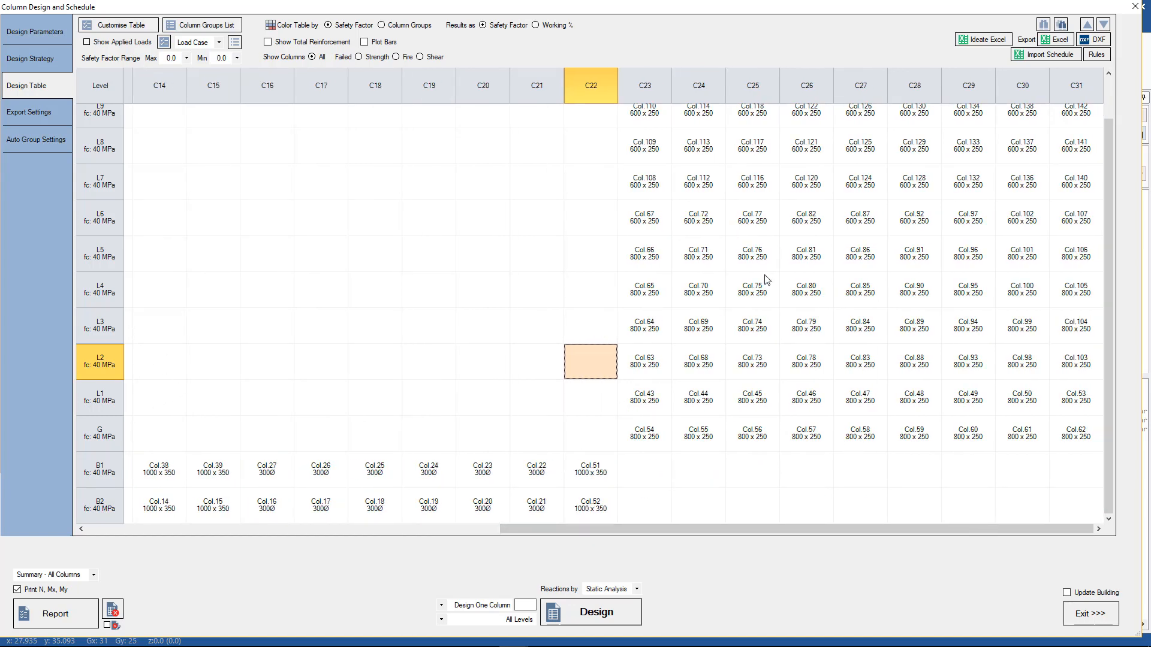
pyautogui.click(759, 256)
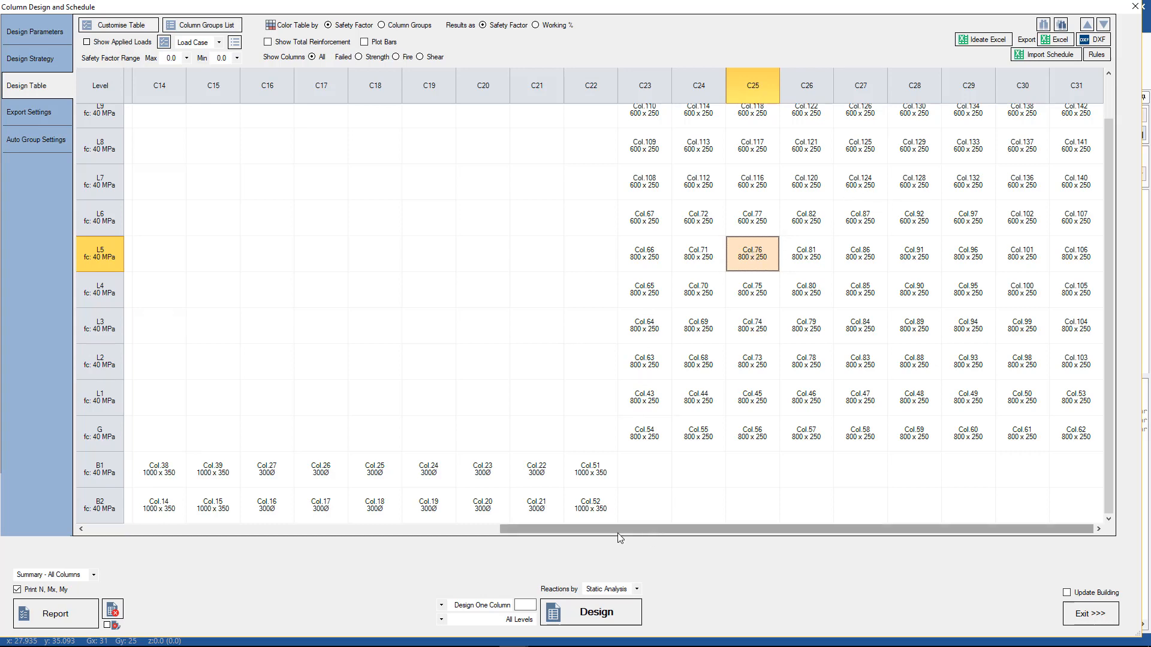
pyautogui.moveTo(654, 530); pyautogui.dragTo(161, 555)
pyautogui.click(300, 384)
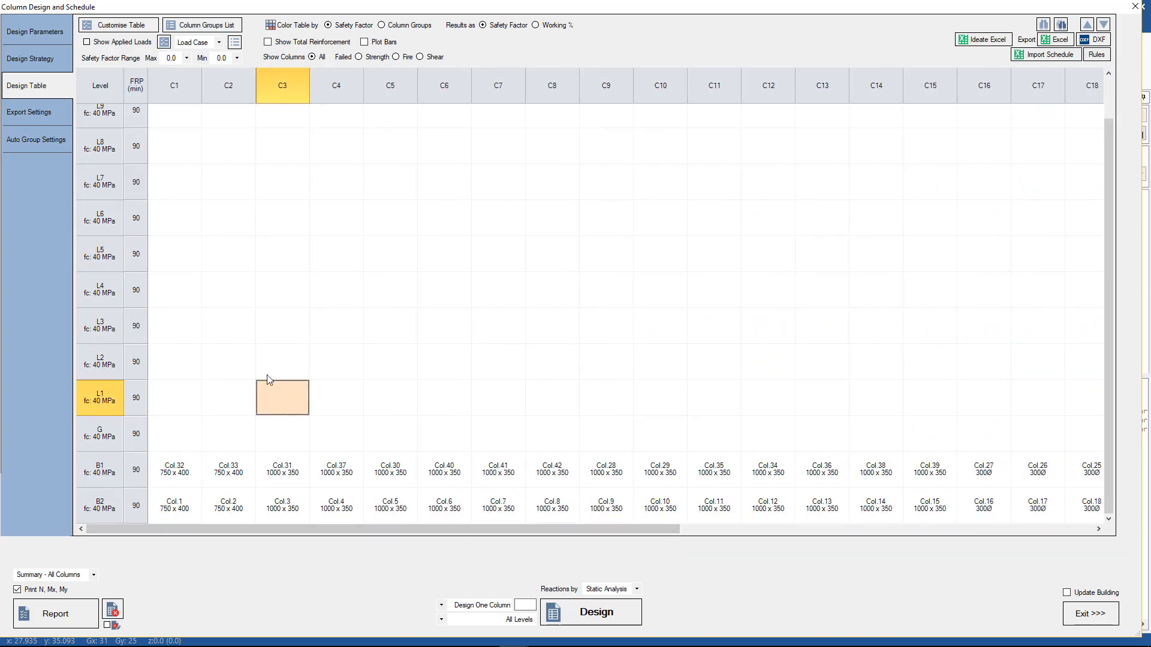
pyautogui.scroll(1, 220, 354)
pyautogui.scroll(-1, 220, 353)
# - Set the fire resistance period (FRP) of level B1 to 120 minutes
pyautogui.click(139, 471)
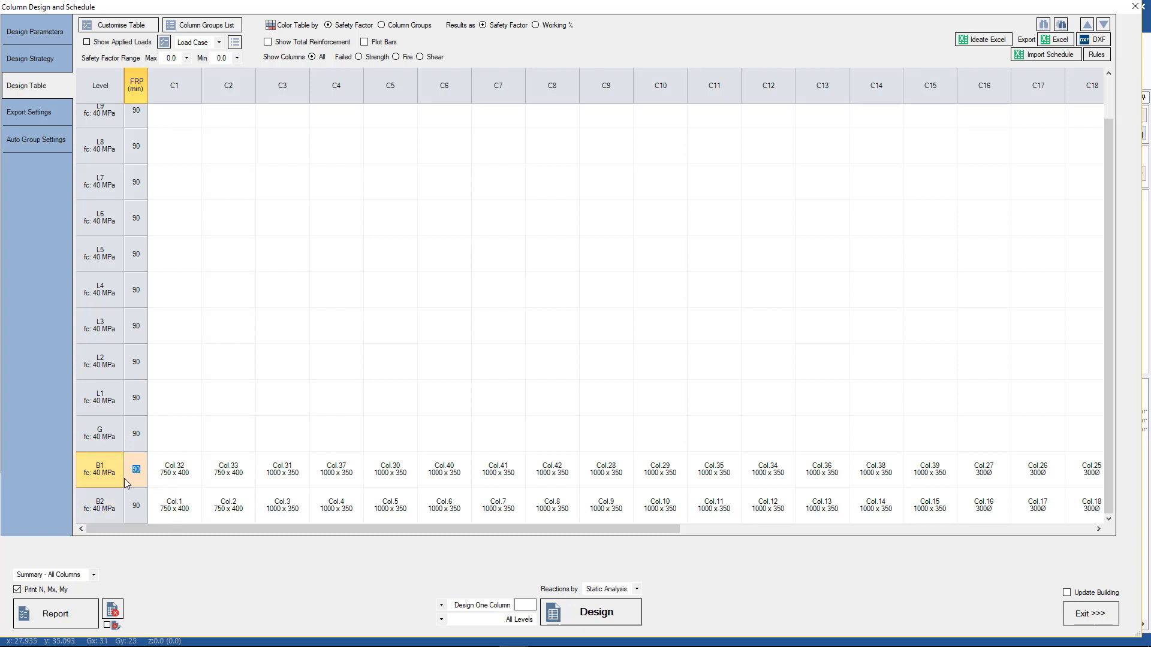
pyautogui.click(174, 449)
pyautogui.click(140, 474)
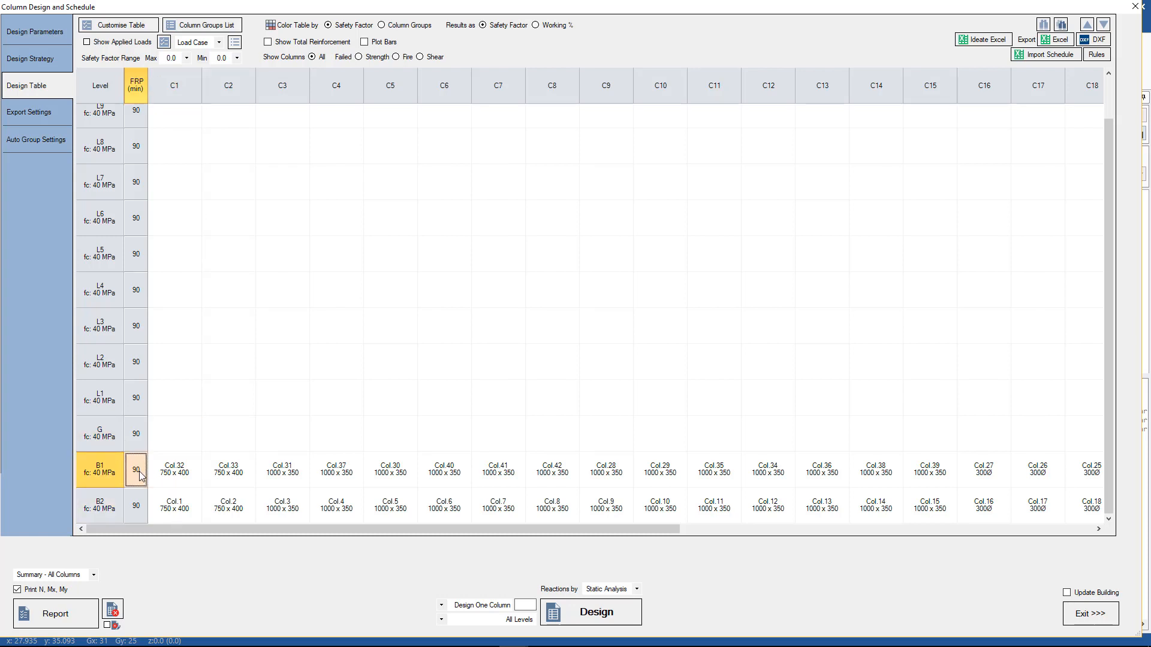
pyautogui.click(139, 470)
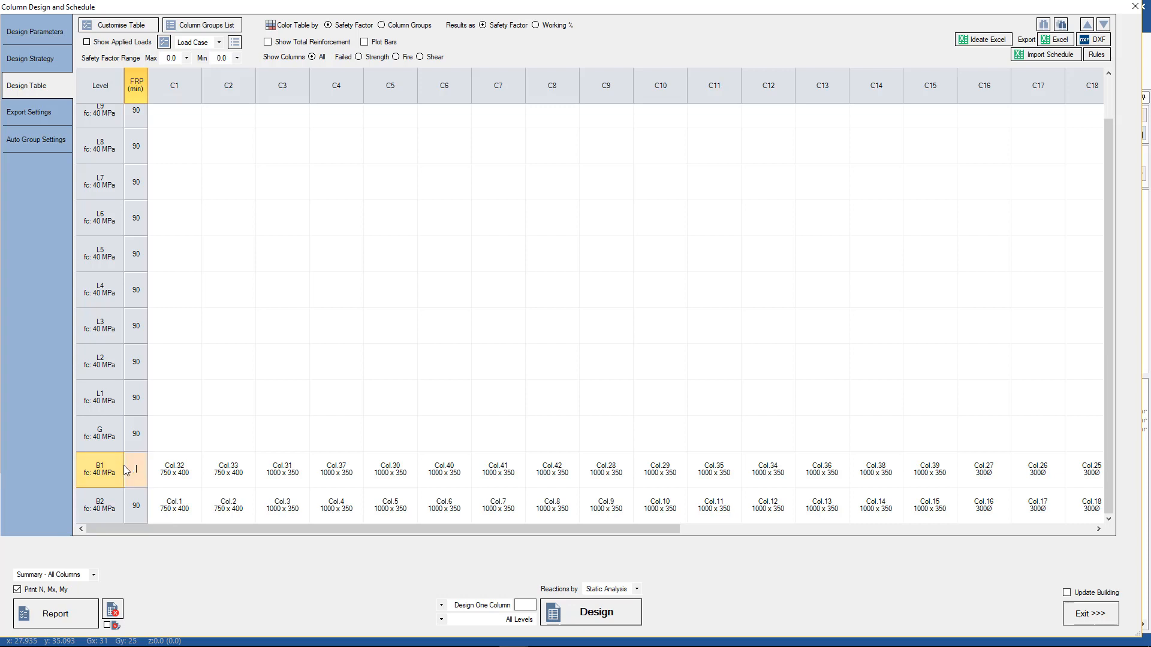
pyautogui.write('120')
pyautogui.click(150, 470)
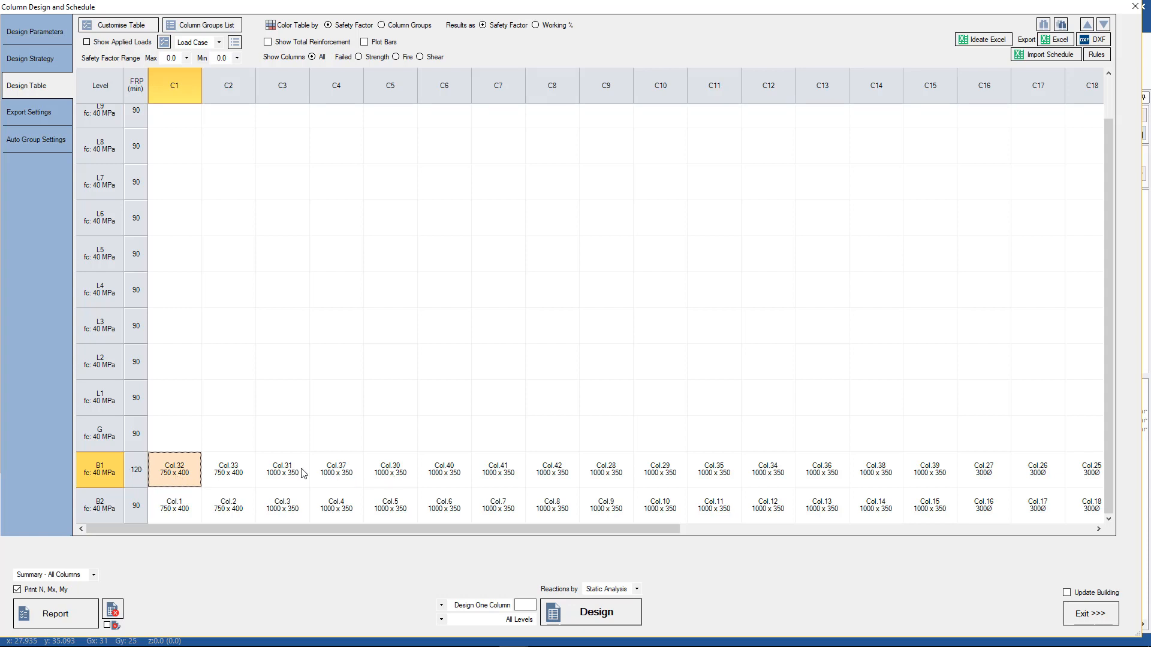
# - Set the fire resistance period (FRP) of level B2 to 120 minutes
pyautogui.click(136, 505)
pyautogui.click(136, 505)
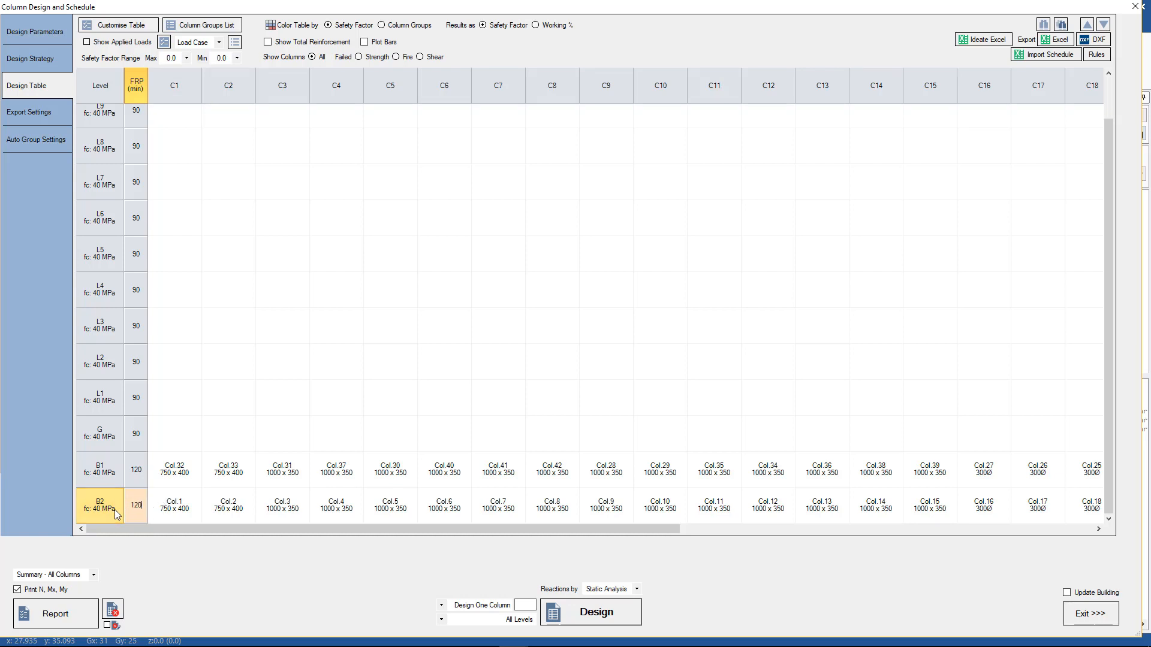
pyautogui.write('120')
pyautogui.click(225, 400)
# - Customise the design table so that its cells do not show the column numbers
pyautogui.moveTo(517, 530); pyautogui.dragTo(941, 494)
pyautogui.scroll(2, 886, 387)
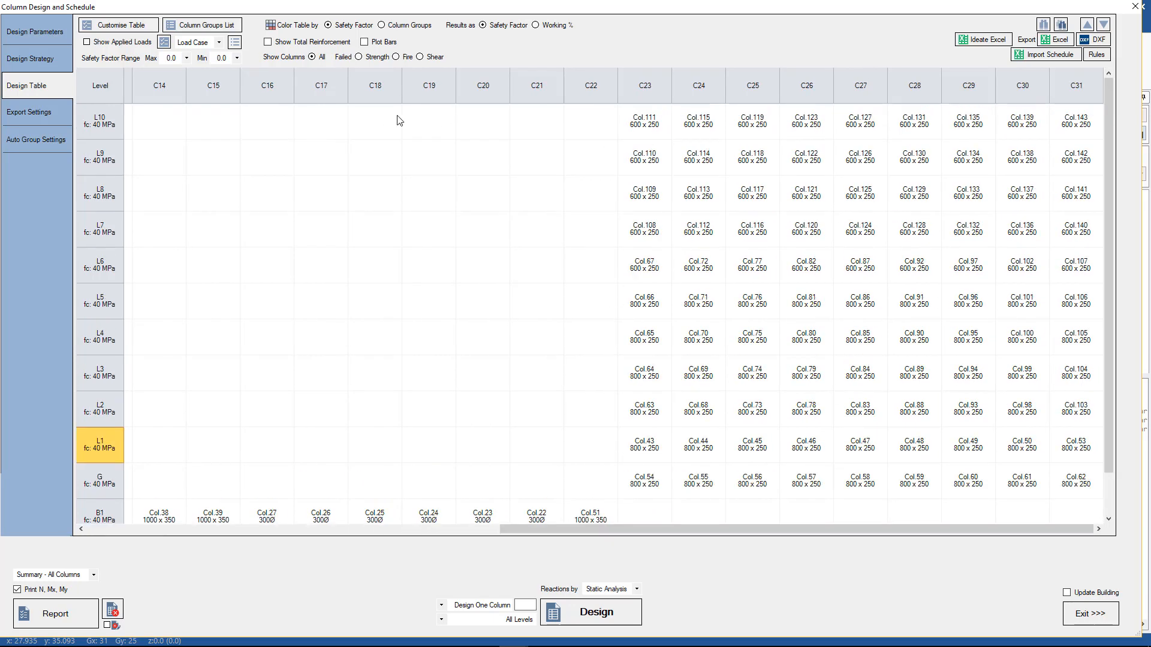
pyautogui.click(135, 30)
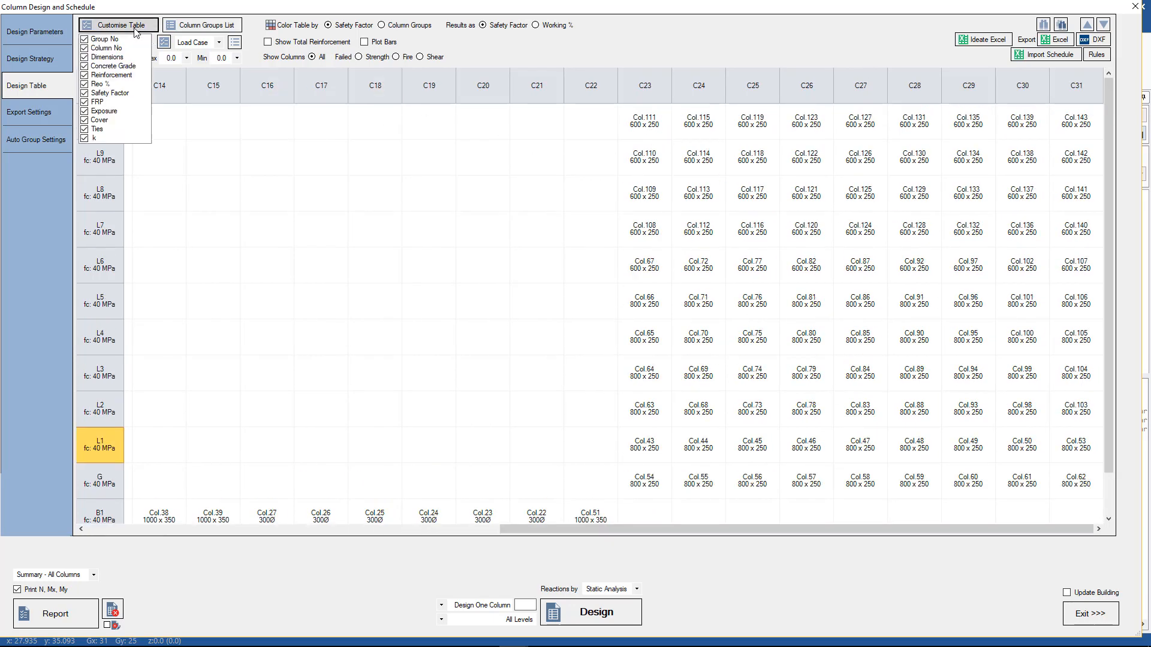
pyautogui.click(86, 49)
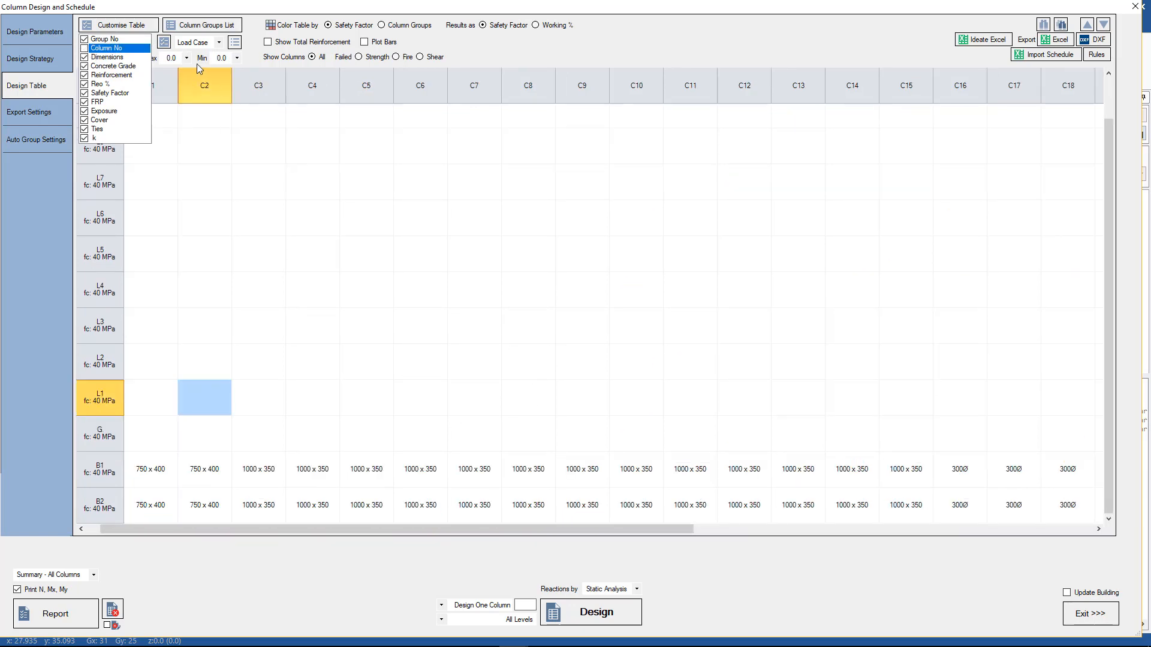
# - Customise the design table so that its cells show the column numbers again
pyautogui.click(85, 49)
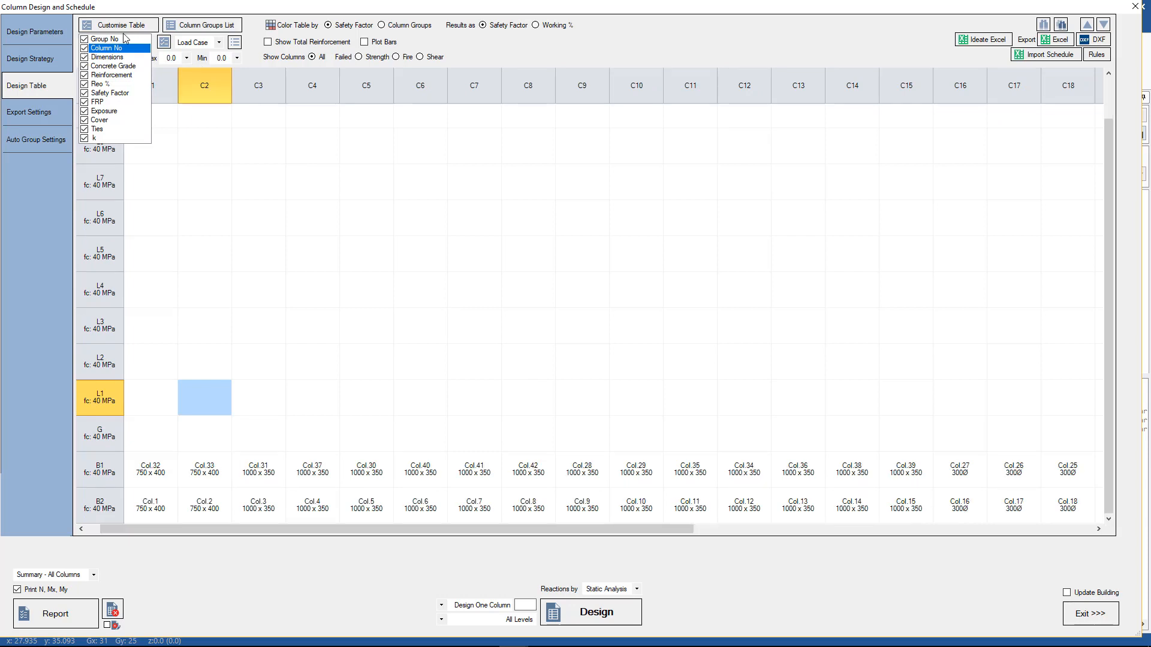
pyautogui.click(488, 46)
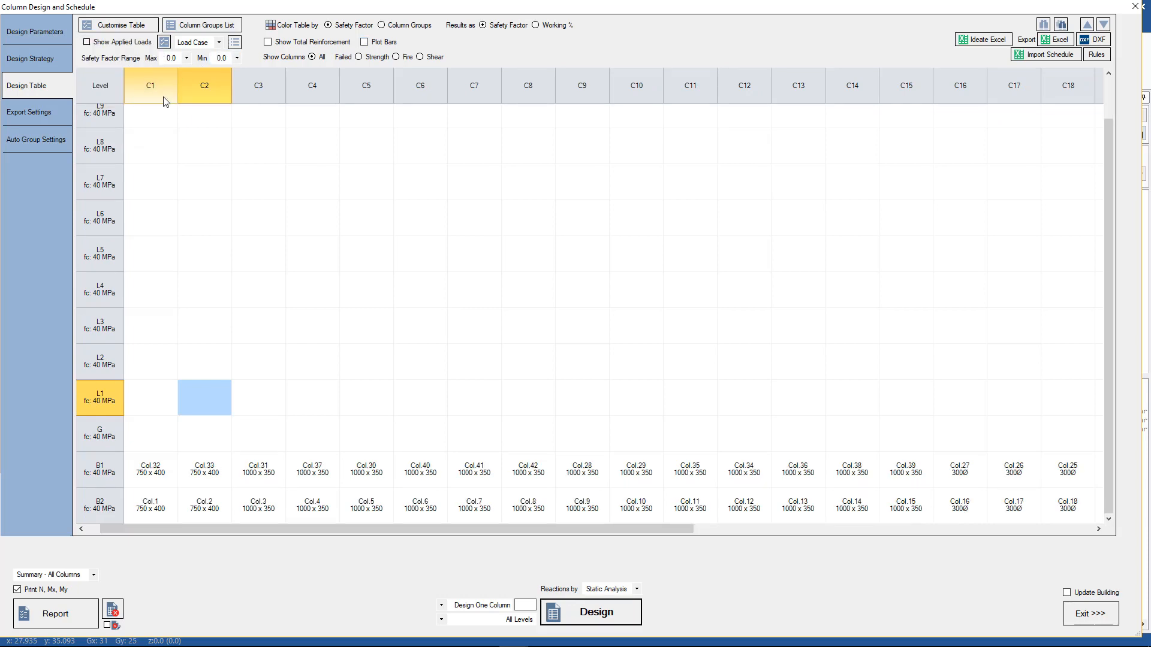
# - Show the applied loads by load case in the design table's cells
pyautogui.click(197, 43)
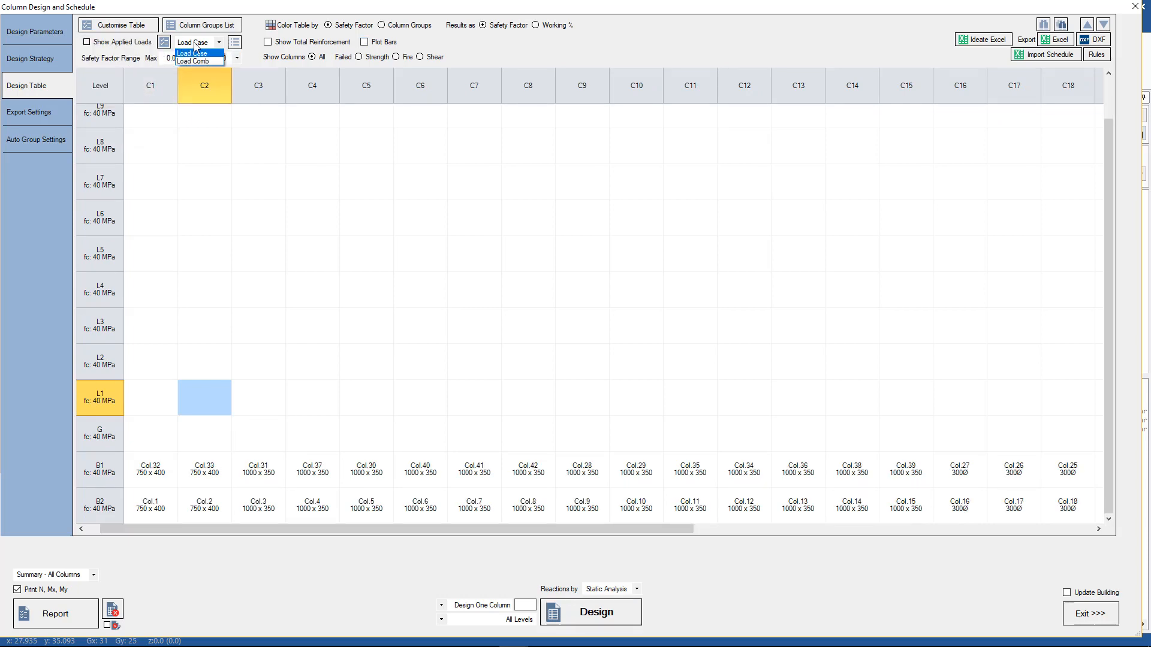
pyautogui.click(197, 43)
pyautogui.click(143, 45)
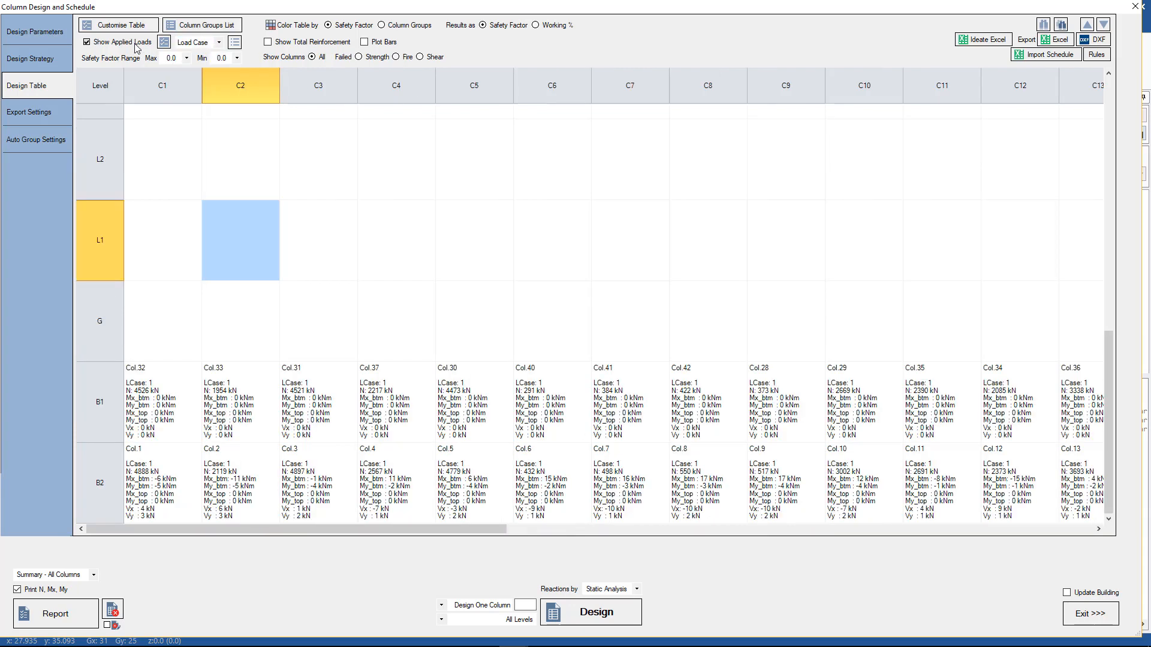
# - Limit the displayed applied loads to Axial Load, excluding the Mx and My moments at both ends and the Vx and Vy shears
pyautogui.click(165, 42)
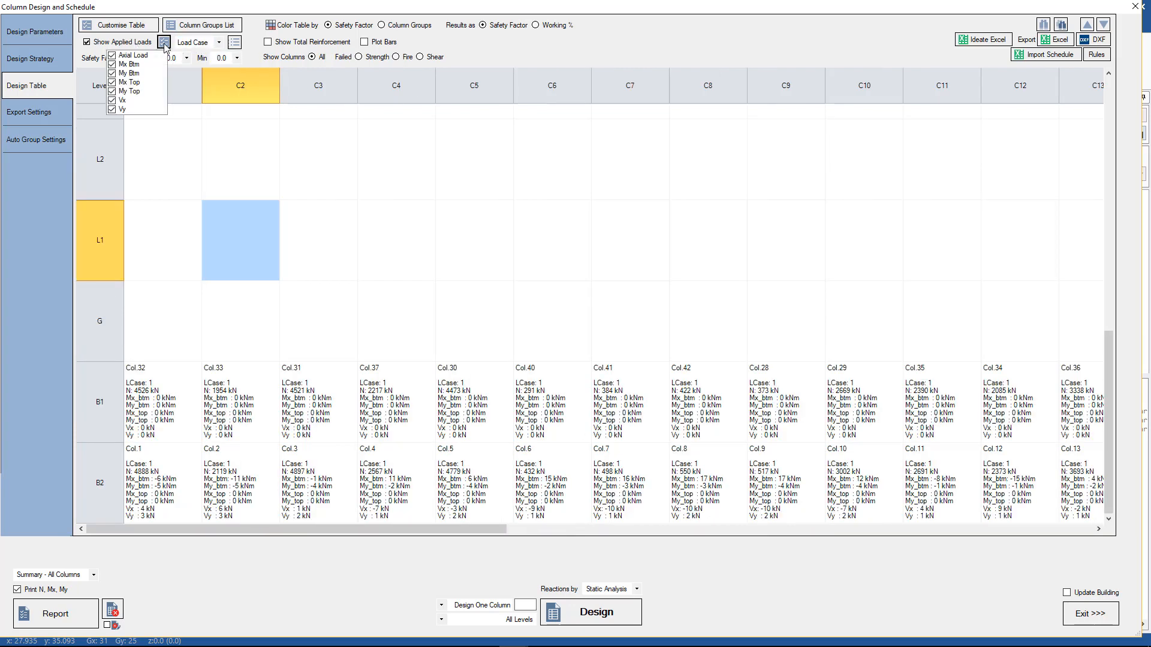
pyautogui.click(129, 65)
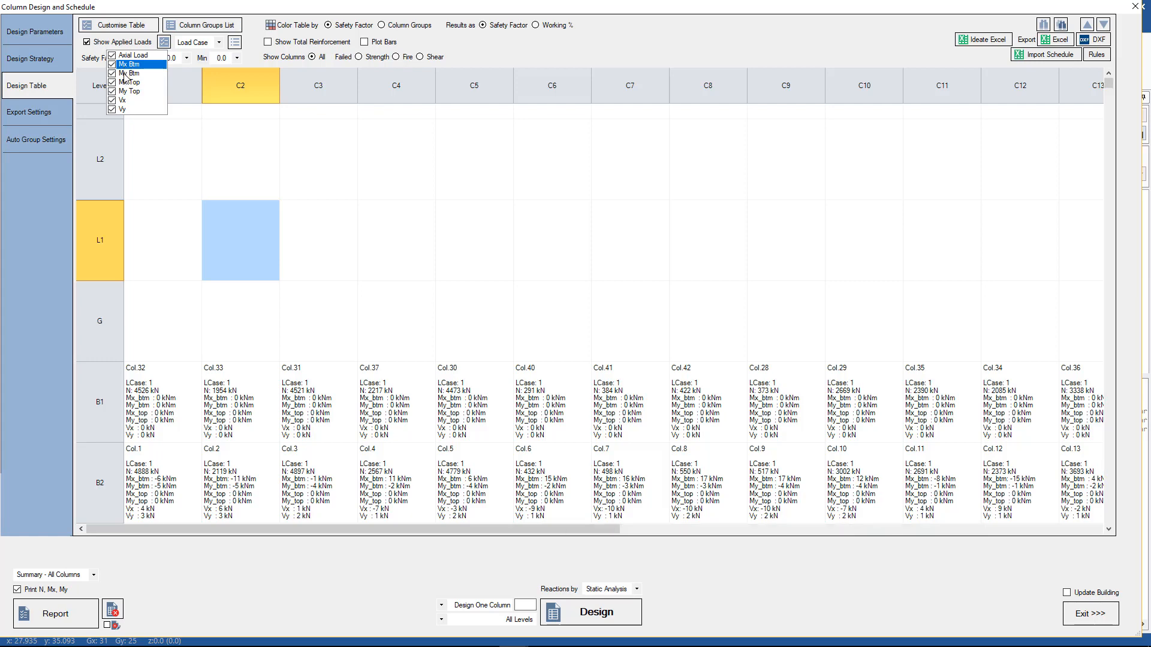
pyautogui.click(122, 83)
pyautogui.click(122, 91)
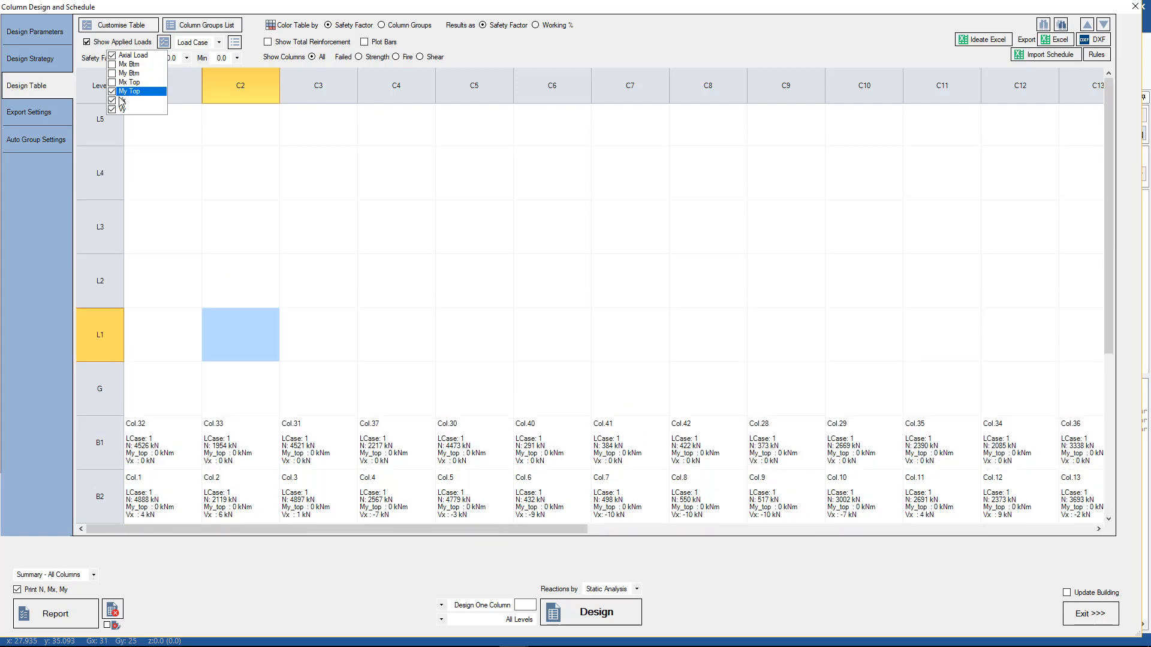
pyautogui.click(121, 101)
pyautogui.click(119, 110)
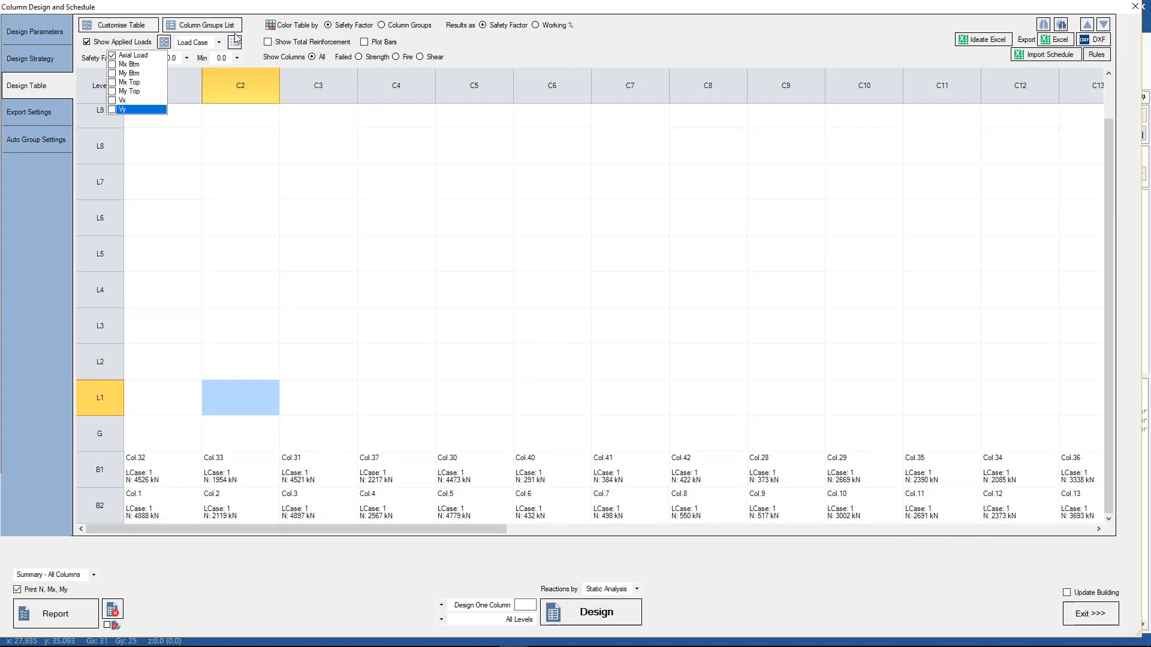
pyautogui.click(164, 42)
# - Examine the axial forces of load case 1, Dead Load, across the columns and levels of the design table
pyautogui.click(235, 43)
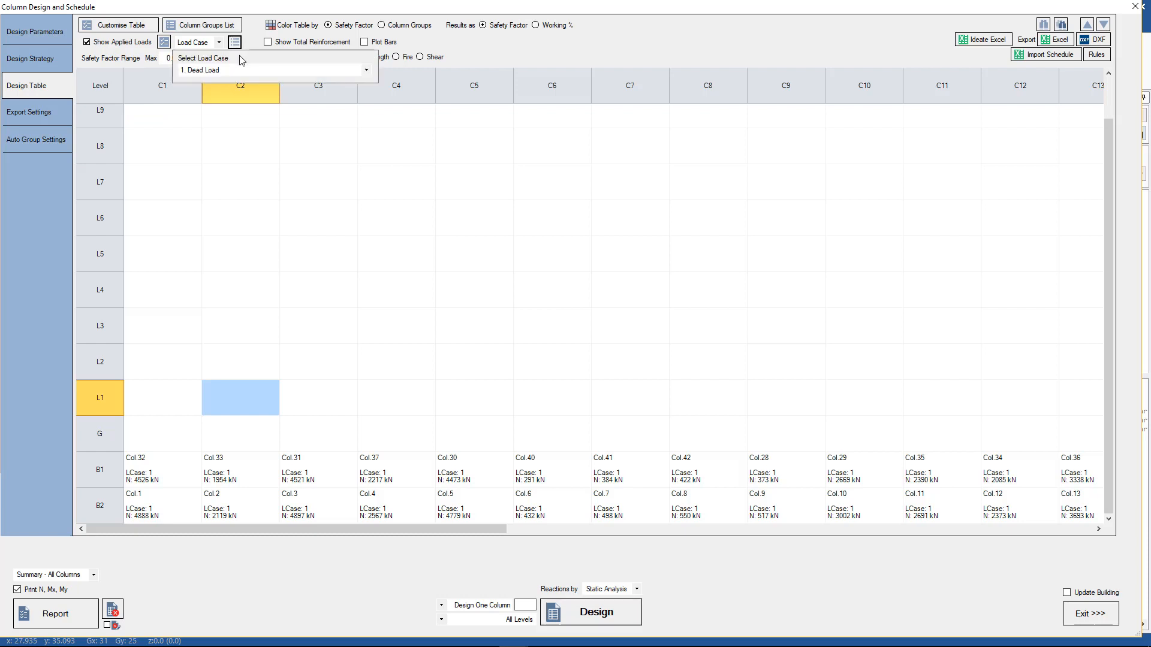
pyautogui.click(250, 39)
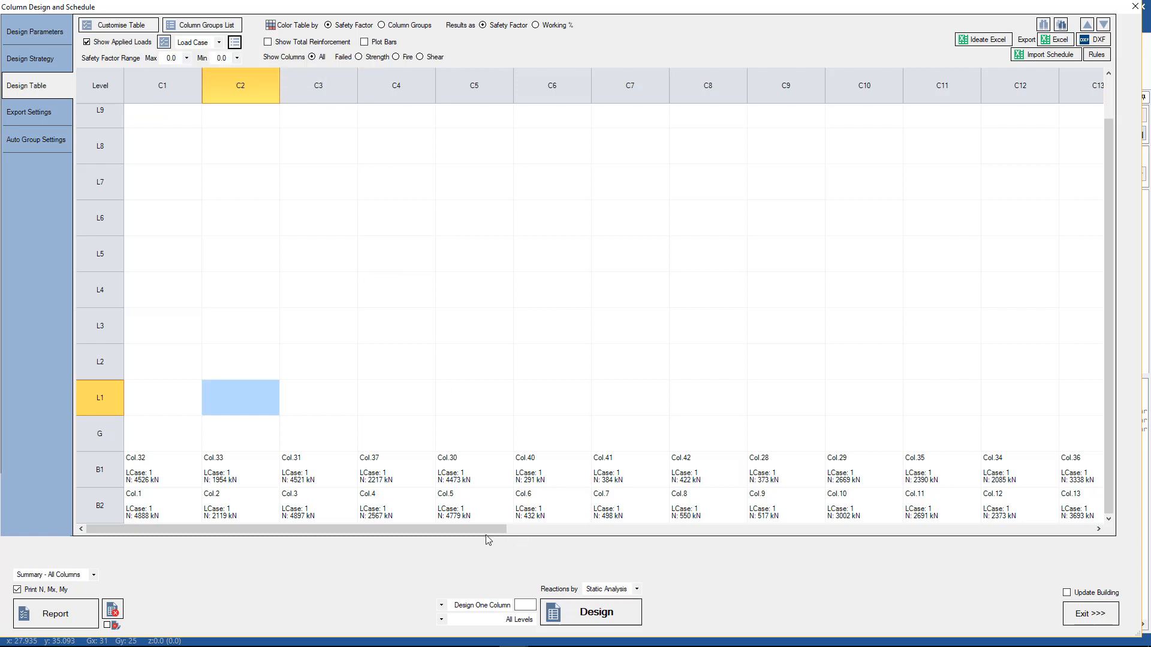
pyautogui.moveTo(485, 529); pyautogui.dragTo(980, 513)
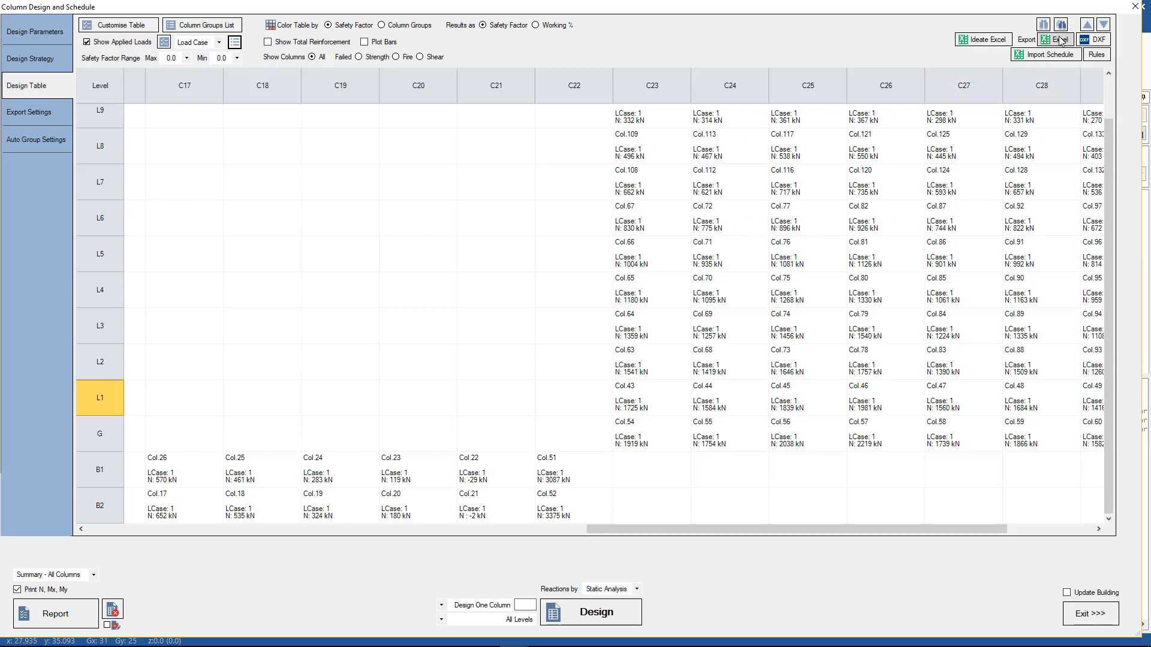
pyautogui.moveTo(718, 529); pyautogui.dragTo(144, 545)
# - View the columns' axial forces for load case 2, Live Load, and hide the applied loads
pyautogui.click(210, 43)
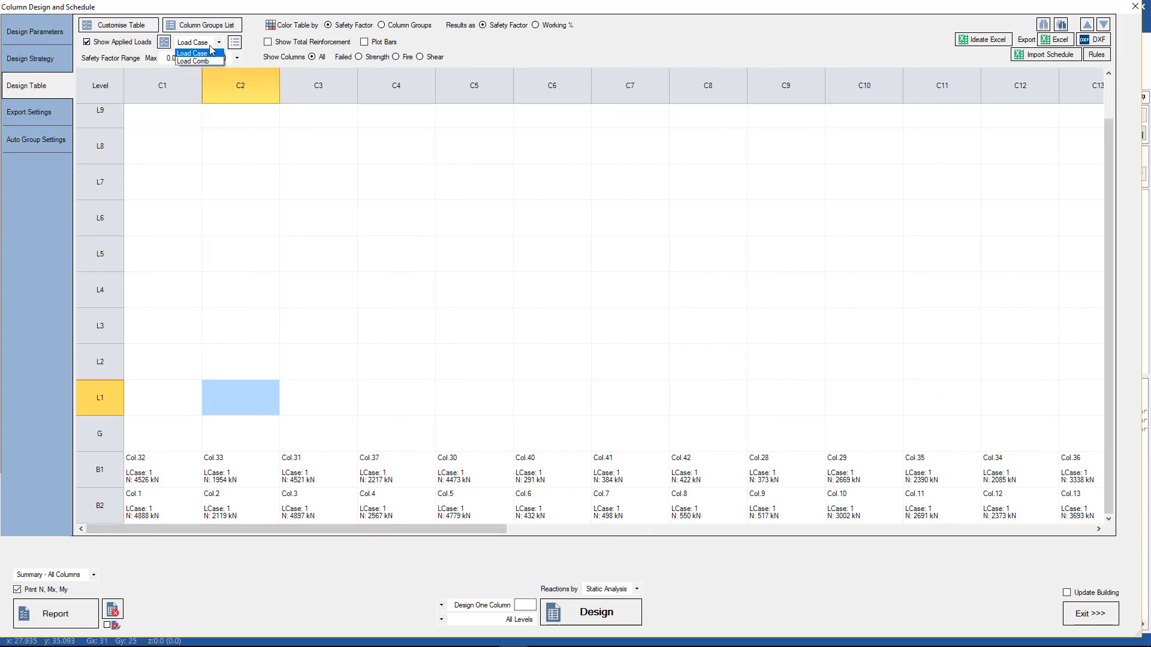
pyautogui.click(204, 53)
pyautogui.click(246, 70)
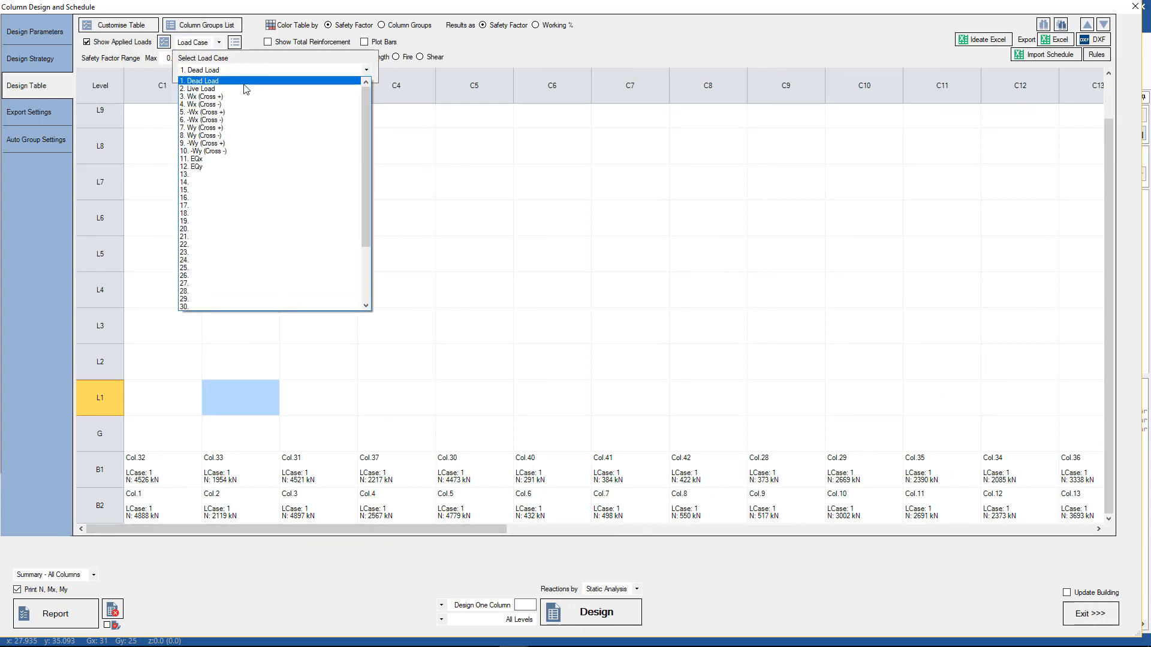
pyautogui.click(246, 89)
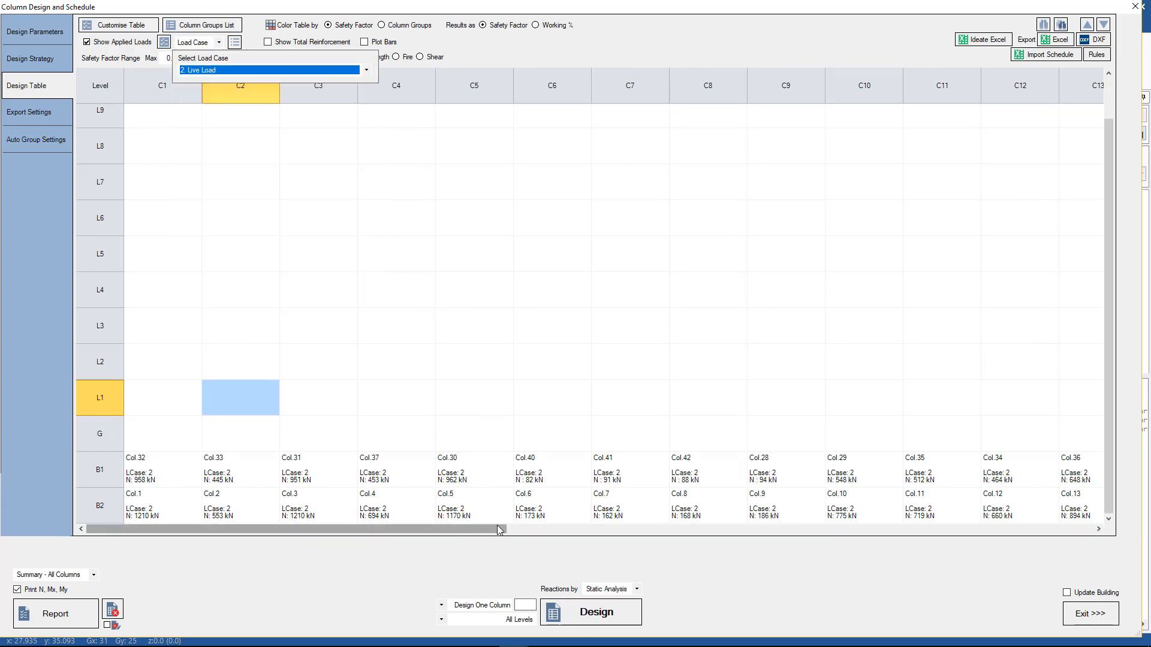
pyautogui.moveTo(498, 530)
pyautogui.mouseDown()
pyautogui.moveTo(777, 530)
pyautogui.moveTo(511, 530)
pyautogui.mouseUp()
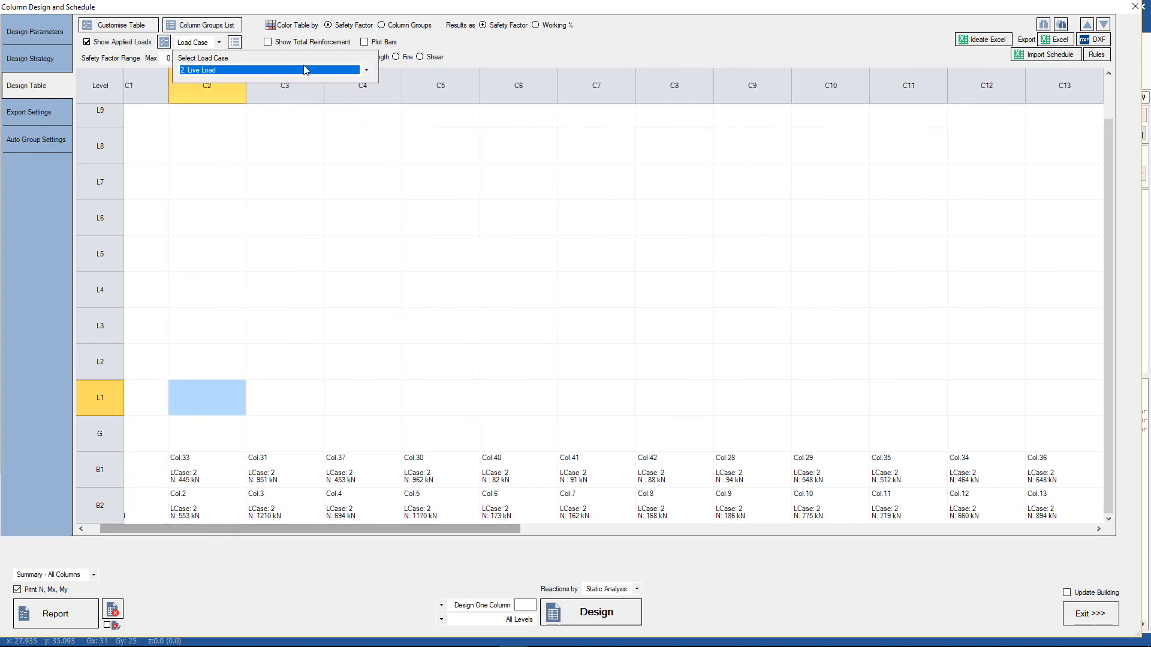
pyautogui.click(251, 40)
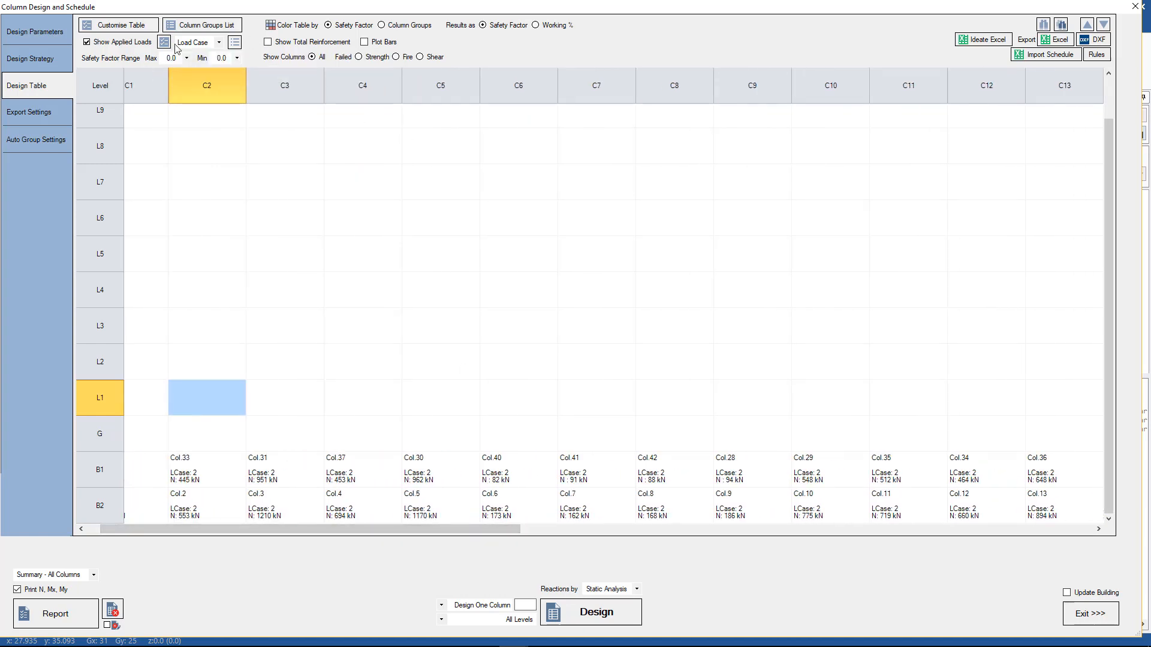
pyautogui.click(130, 43)
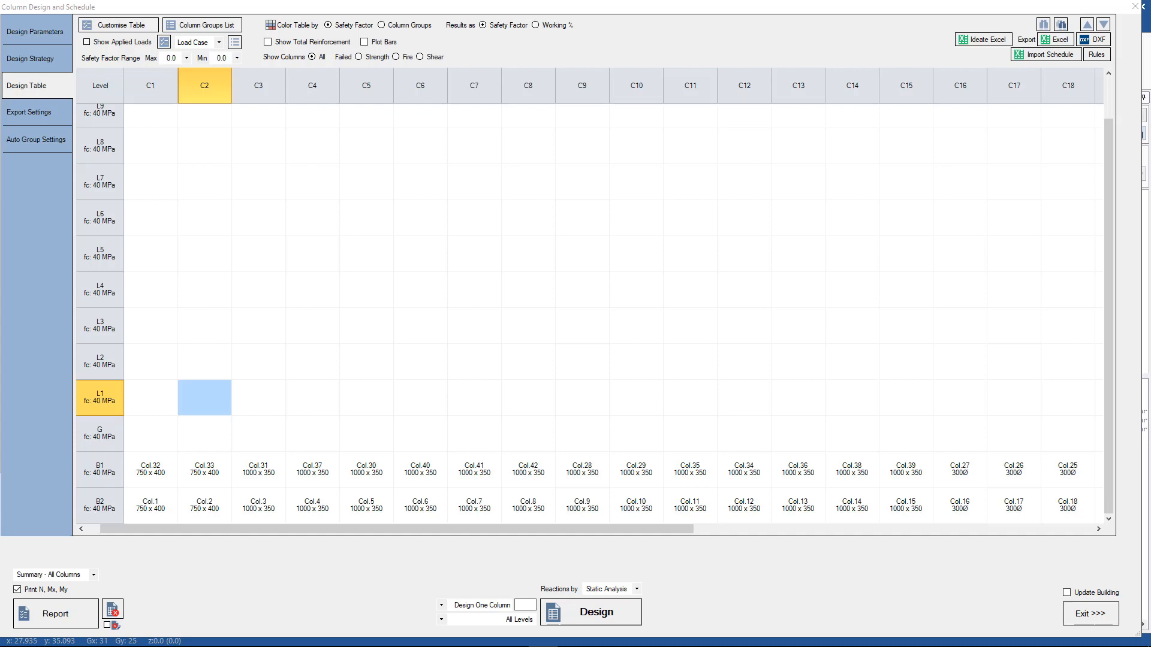
# - Review the strength, fire, shear and general design parameters, including the maximum bar size, tie size and global βd overwrite options
pyautogui.click(39, 36)
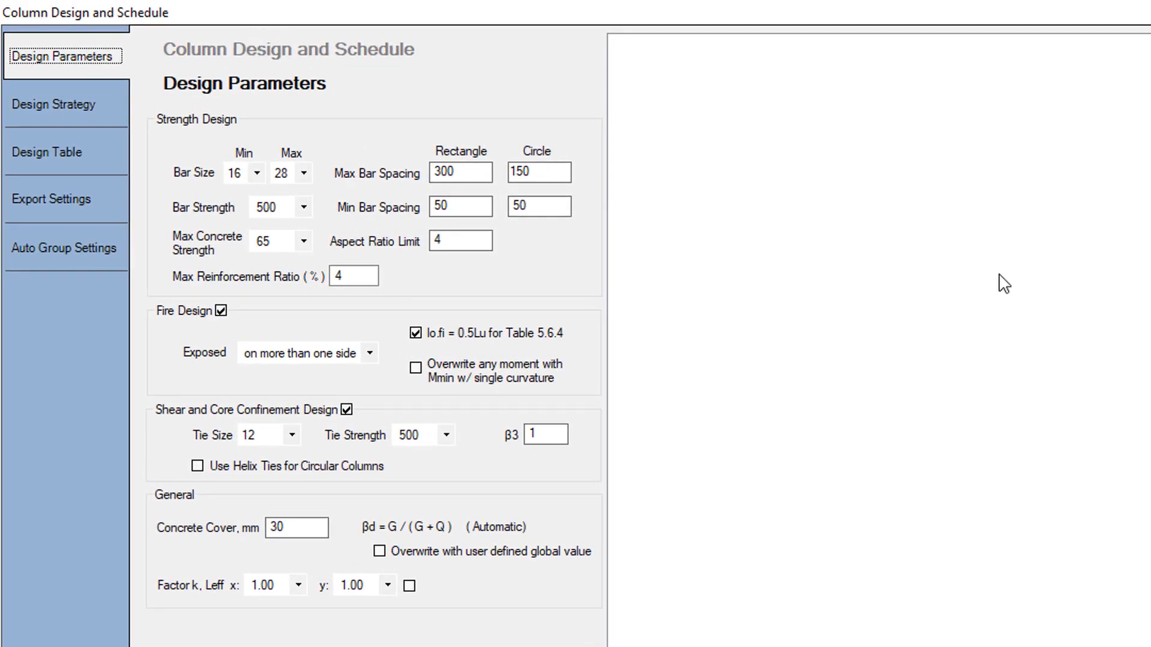
pyautogui.click(1148, 341)
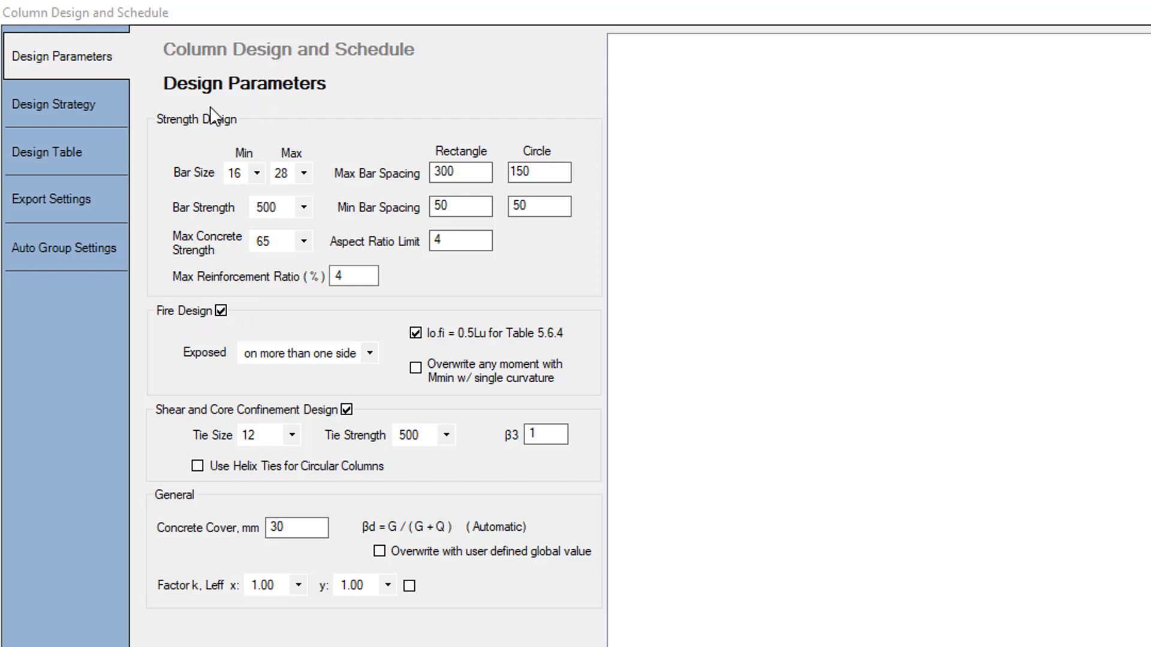
pyautogui.click(230, 305)
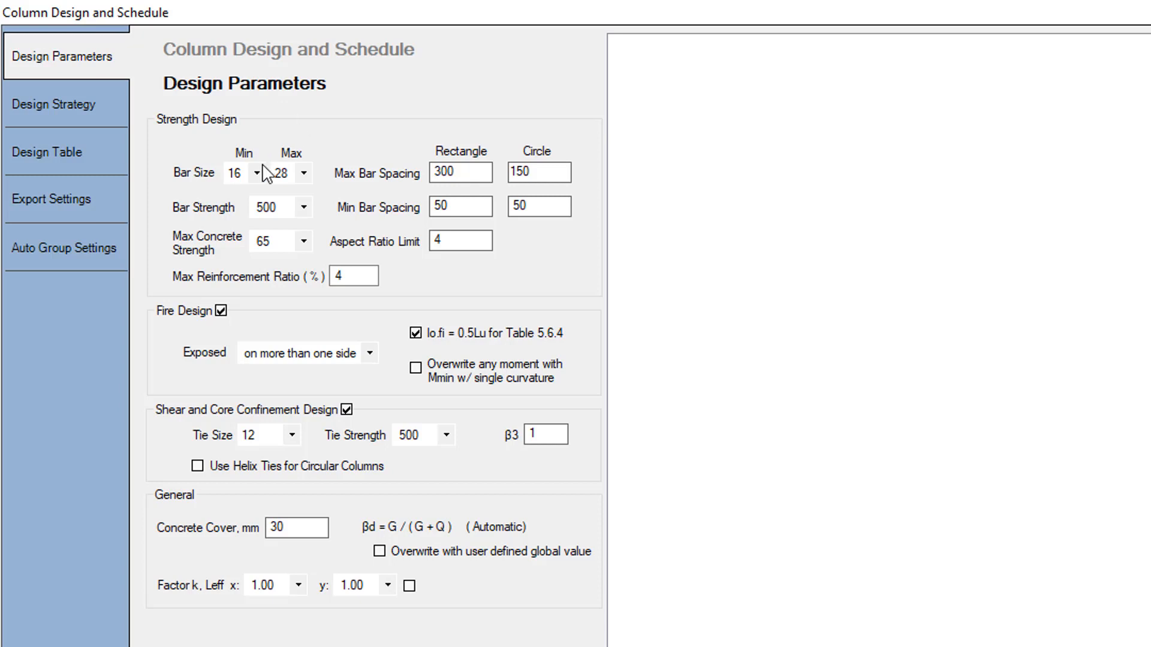
pyautogui.click(303, 174)
pyautogui.click(304, 174)
pyautogui.click(285, 442)
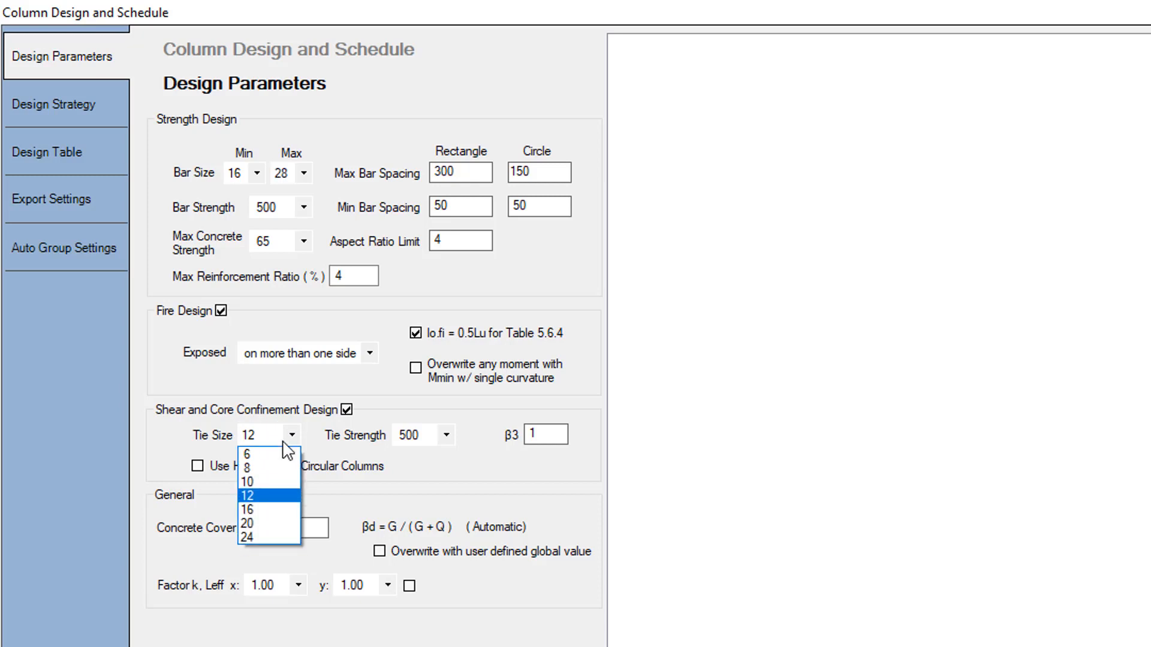
pyautogui.click(323, 450)
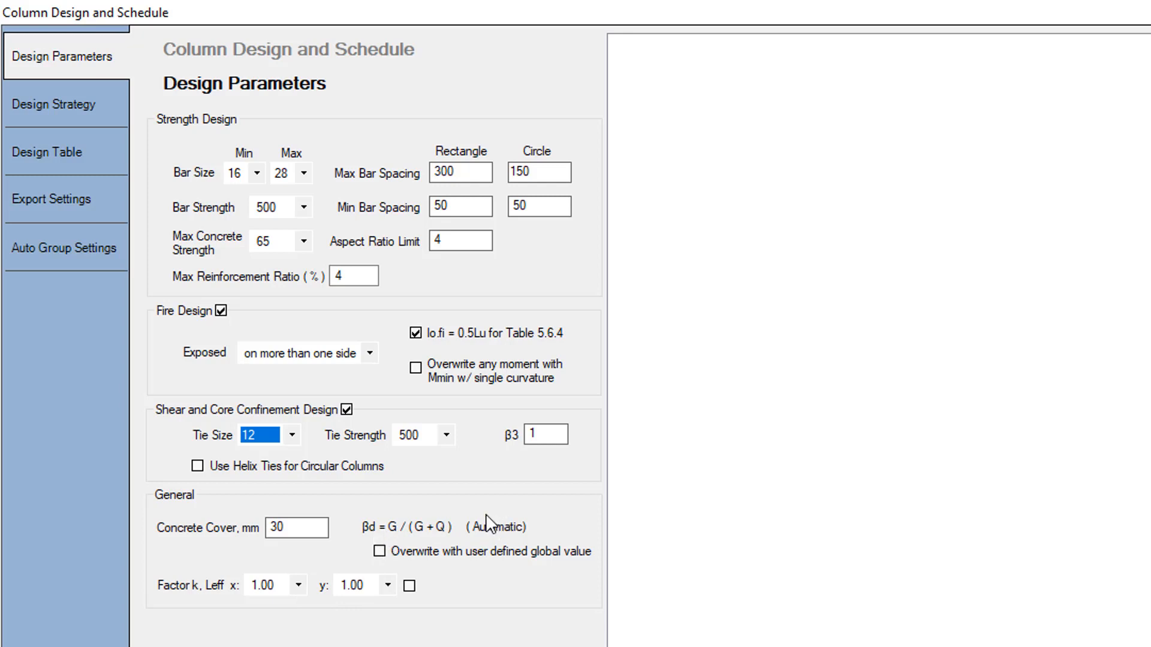
pyautogui.click(451, 554)
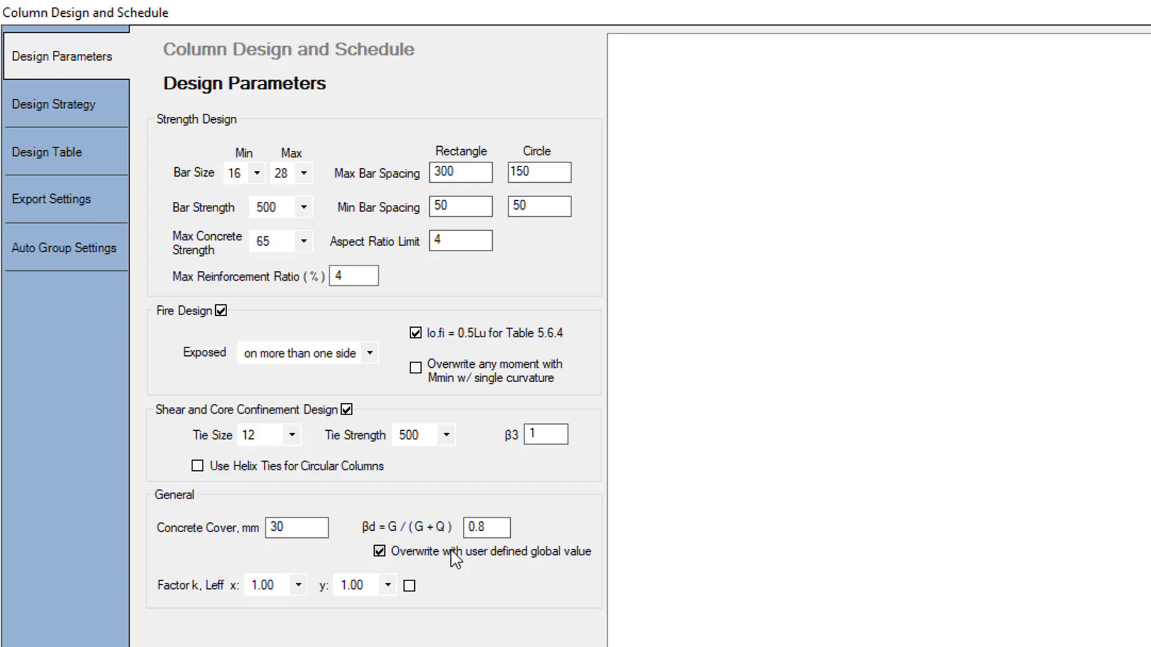
pyautogui.click(455, 559)
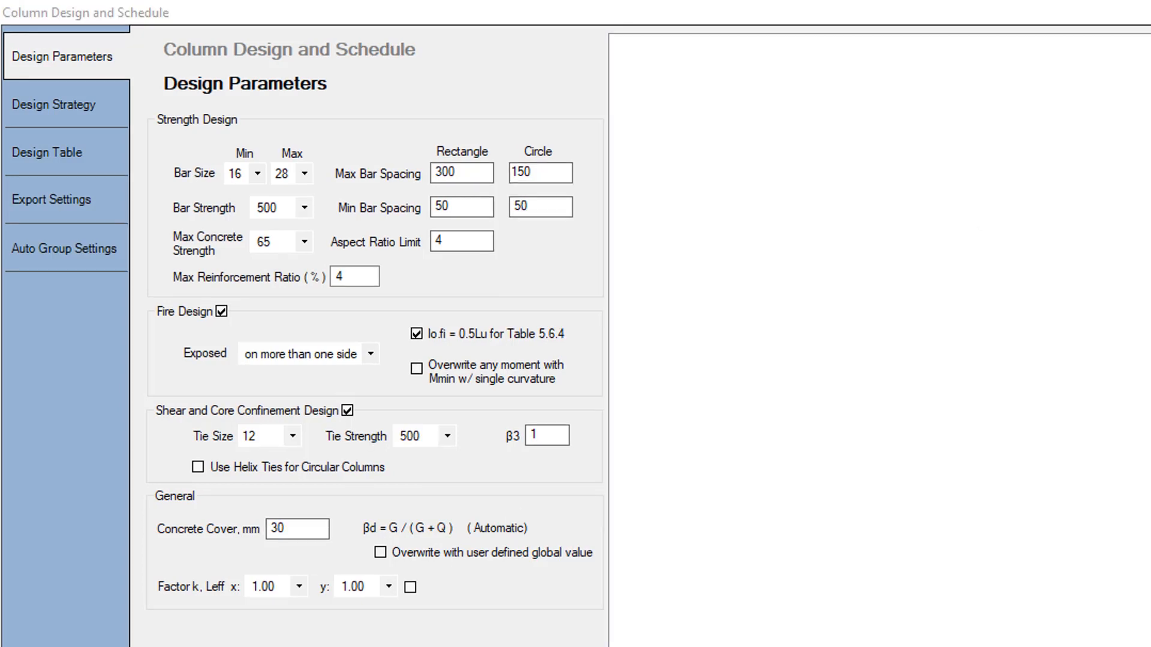
# - Review the design strategy priorities, switching Concrete Strength off and back on in the strength design strategy
pyautogui.click(56, 103)
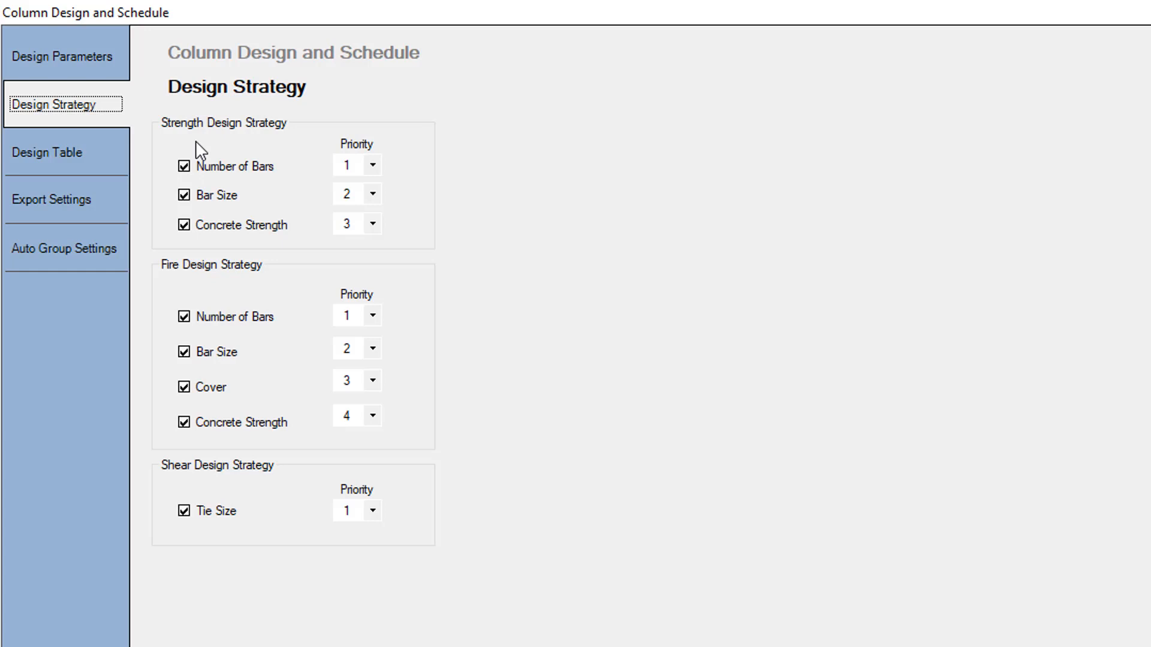
pyautogui.click(264, 235)
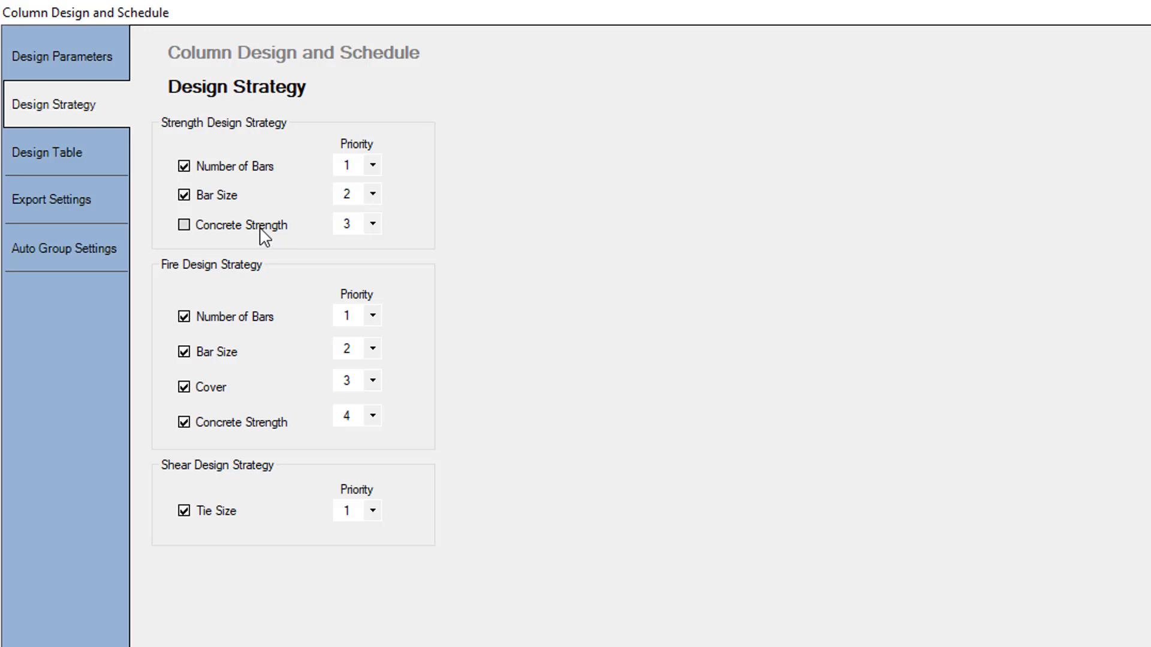
pyautogui.click(264, 235)
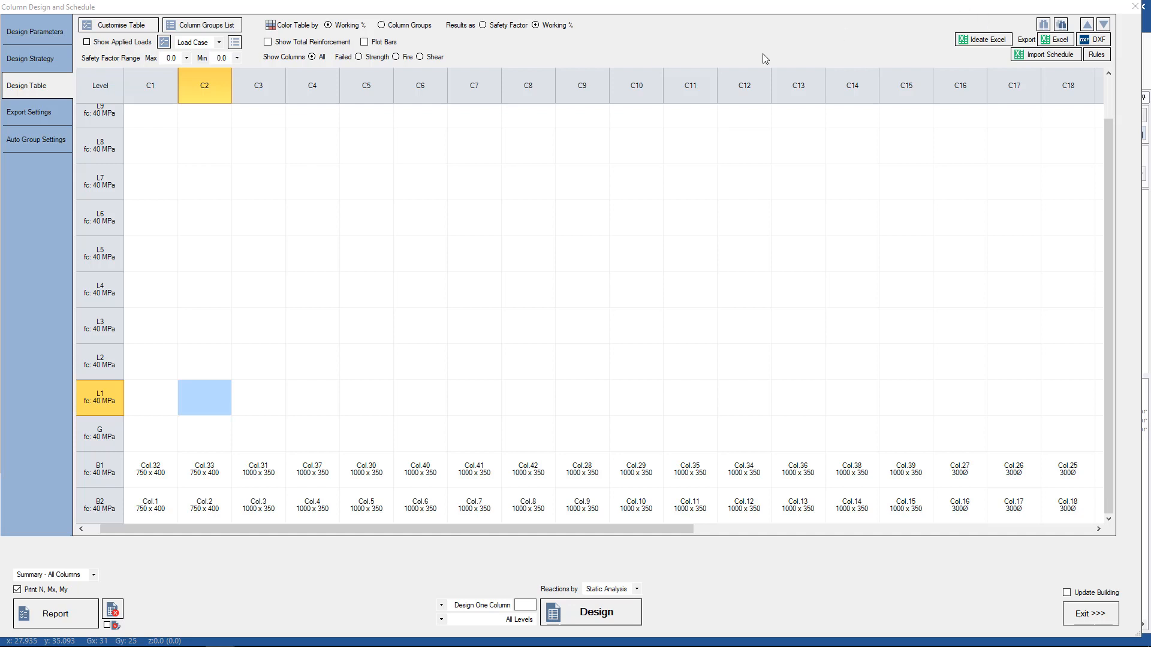
# - Compare the Safety Factor and Working % result formats of the design table, leaving Working % selected
pyautogui.click(505, 27)
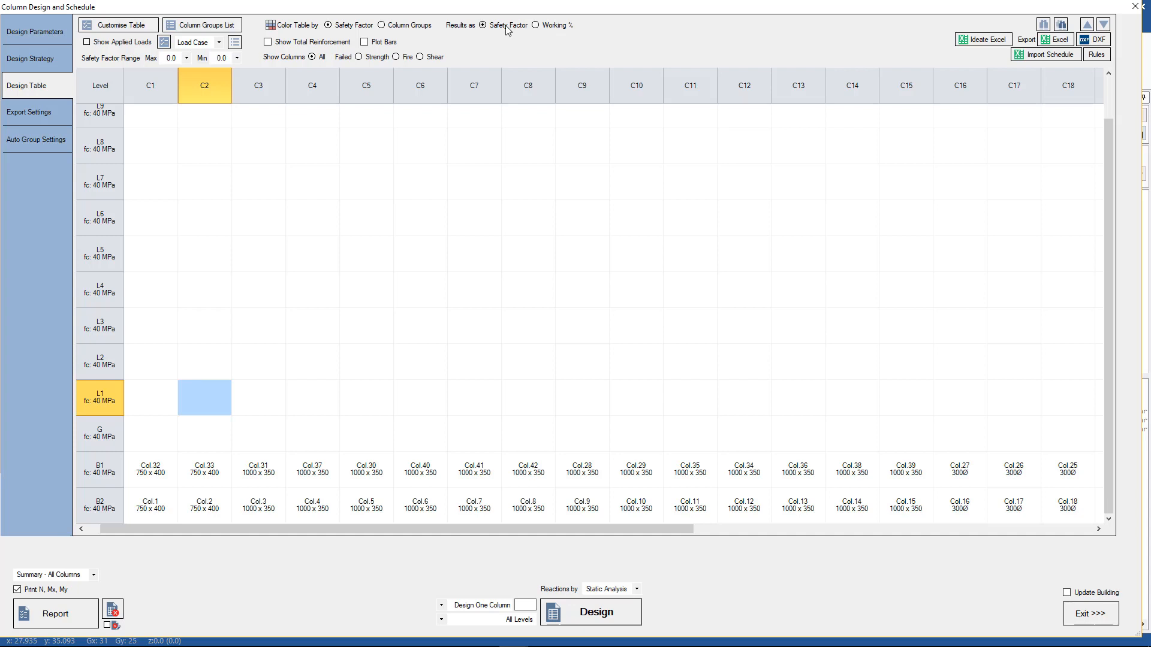
pyautogui.click(561, 30)
# - Review the reaction sources Static Analysis, Area Method and Static and Area, keeping Static Analysis for the column design
pyautogui.click(638, 589)
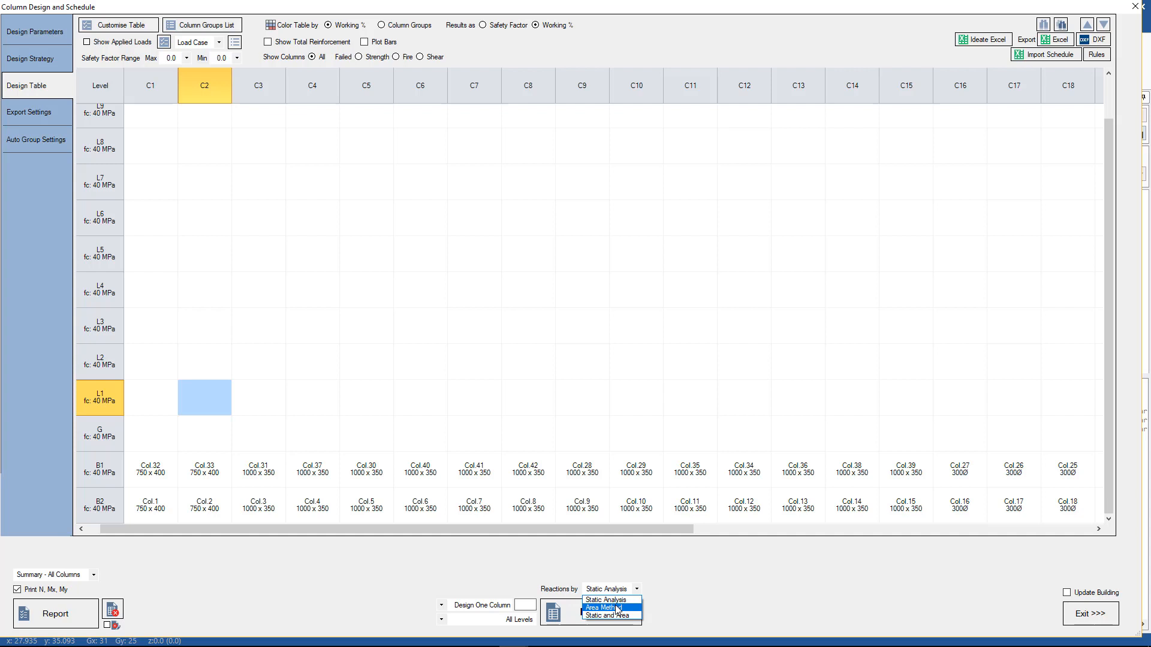
pyautogui.click(620, 575)
pyautogui.click(630, 589)
pyautogui.click(616, 602)
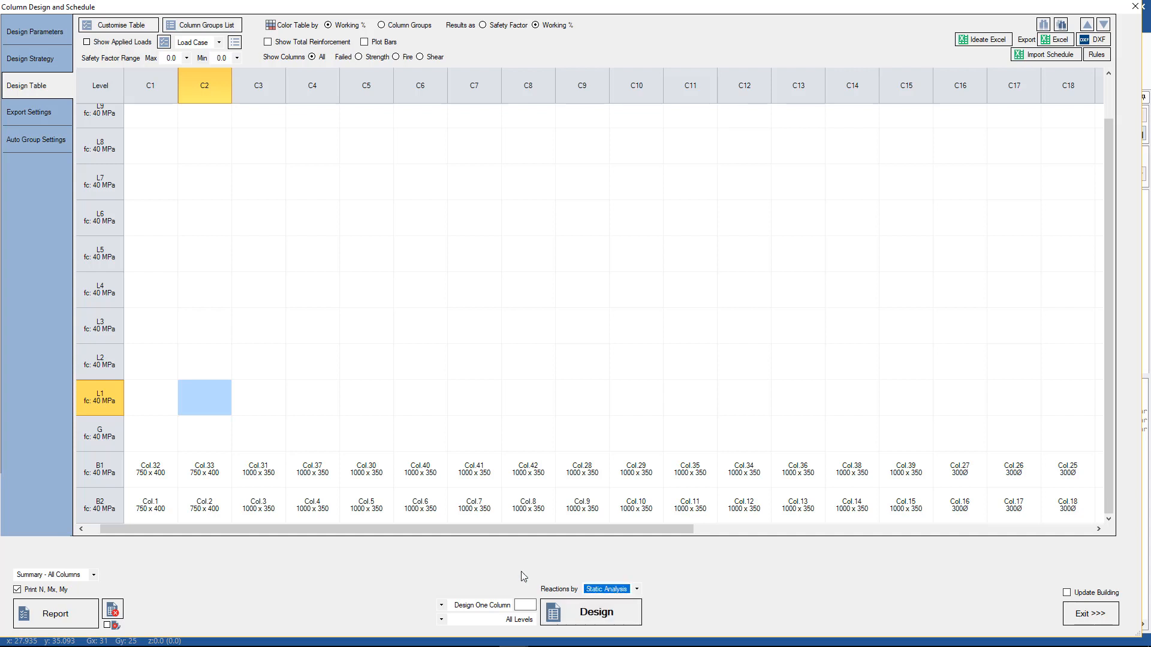
pyautogui.click(619, 591)
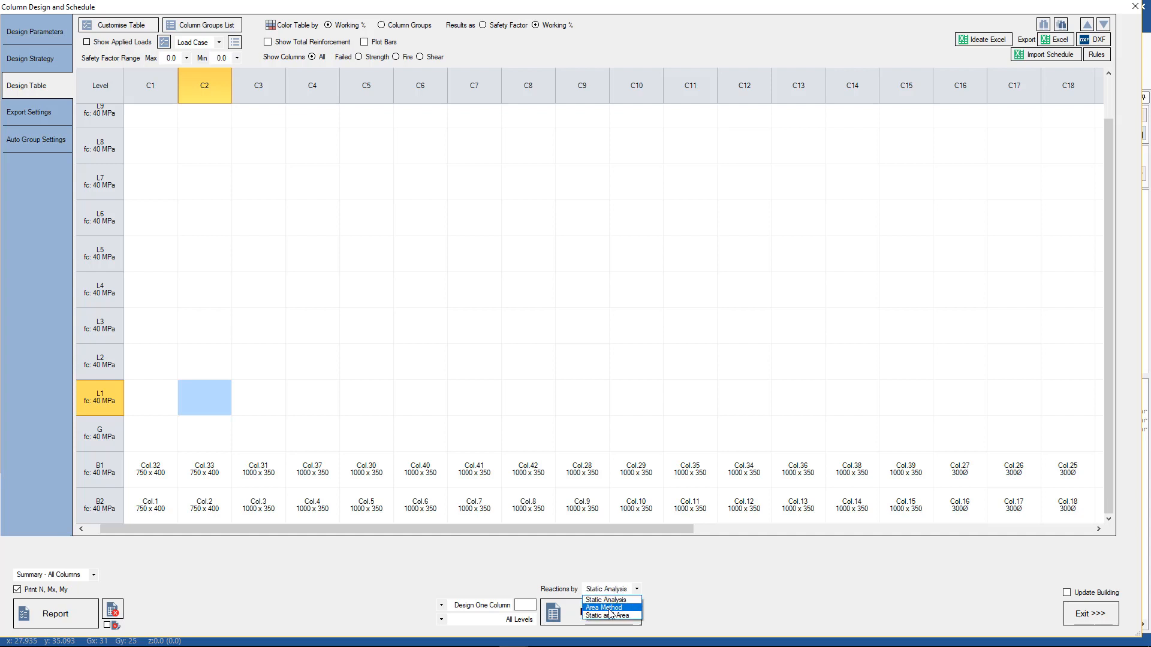
pyautogui.click(526, 575)
pyautogui.click(629, 592)
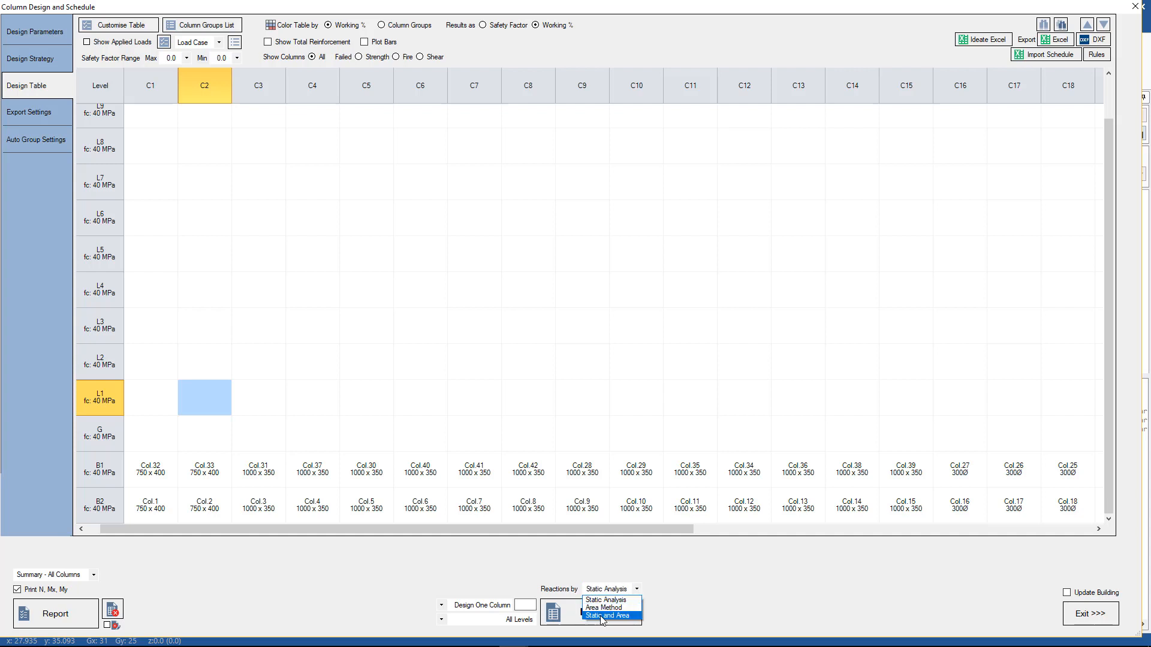
pyautogui.click(517, 575)
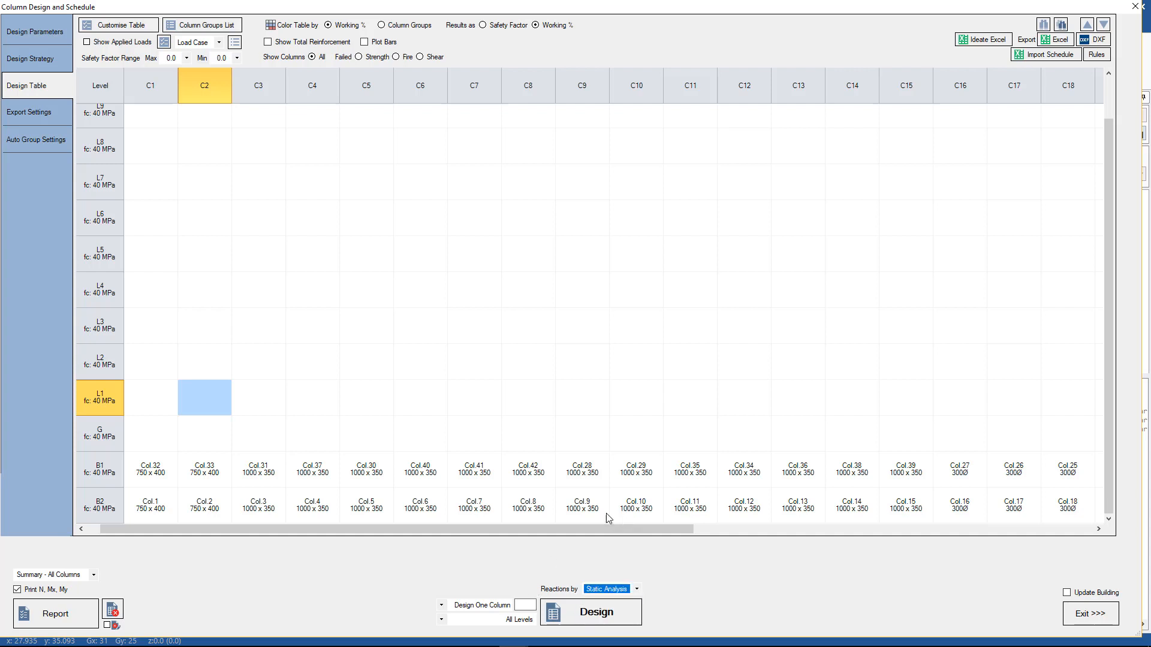
pyautogui.click(626, 591)
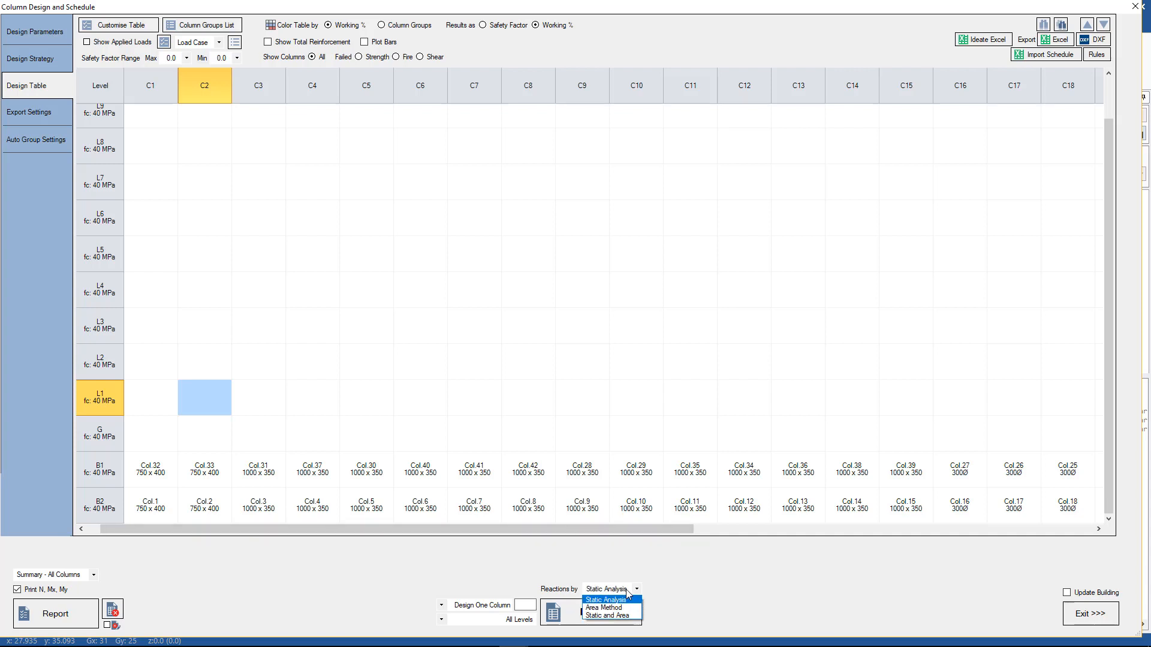
pyautogui.click(616, 601)
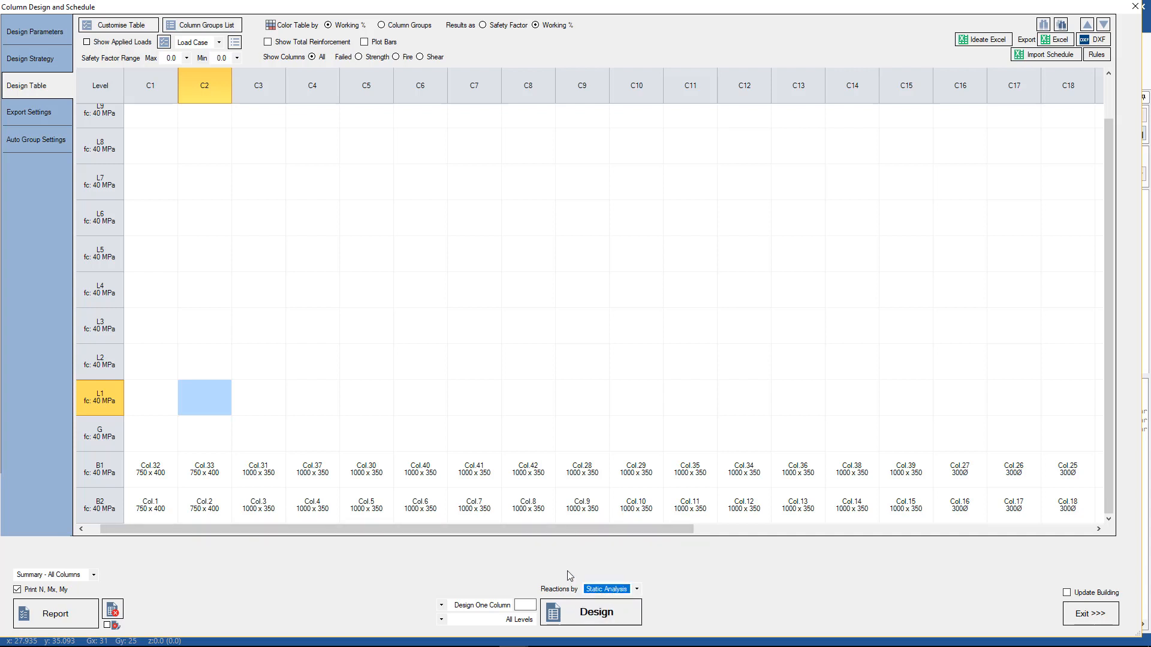
# - Review the options for designing one column or one group and the level choices, keeping Design One Column and All Levels
pyautogui.click(479, 606)
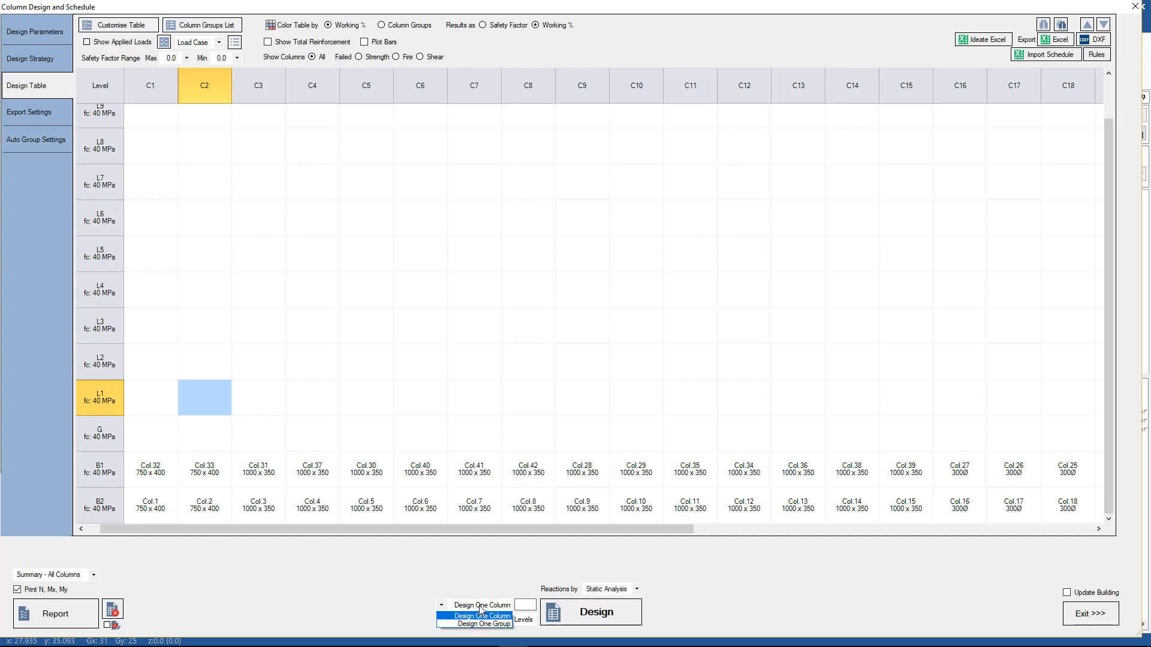
pyautogui.click(448, 580)
pyautogui.click(465, 624)
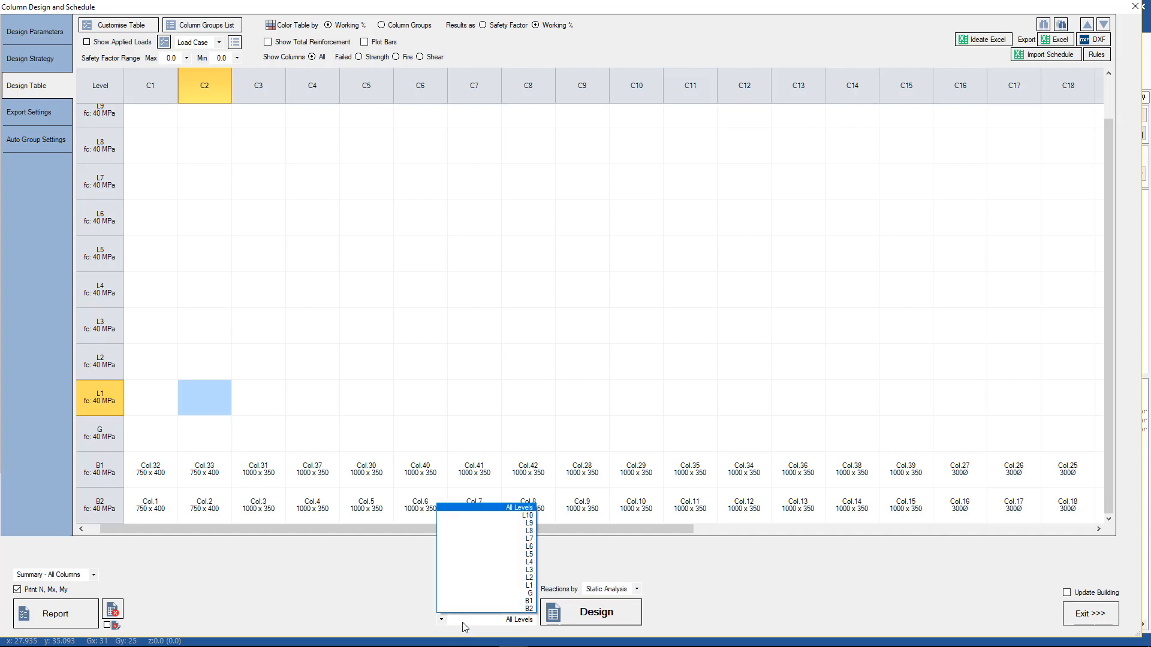
pyautogui.click(360, 561)
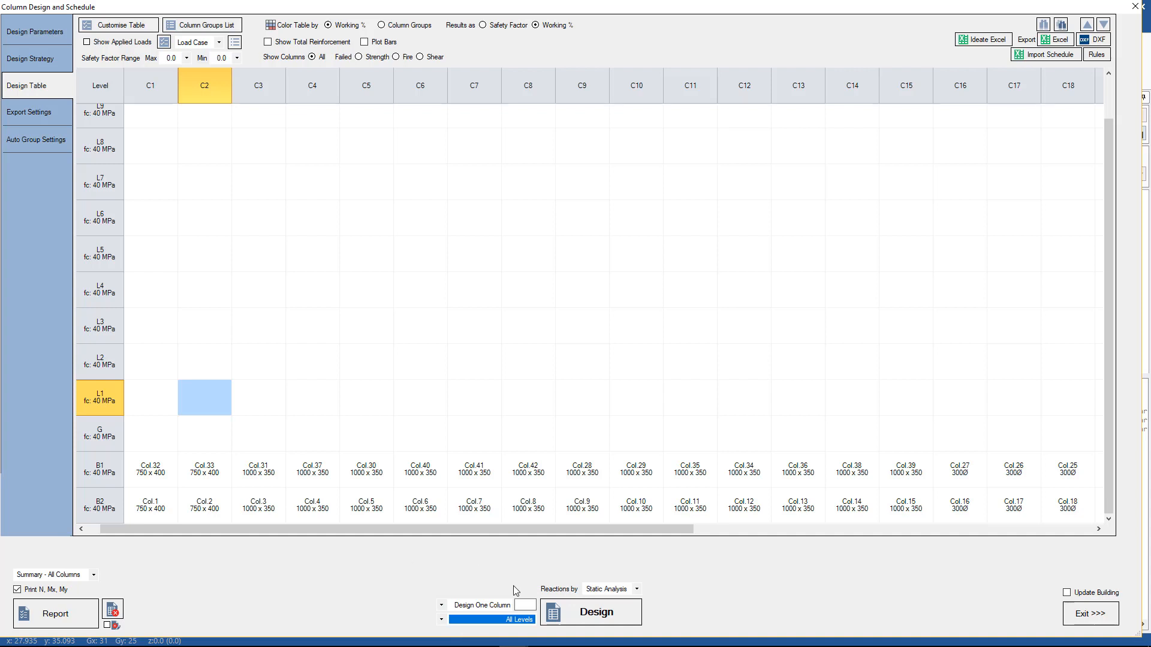
pyautogui.click(530, 604)
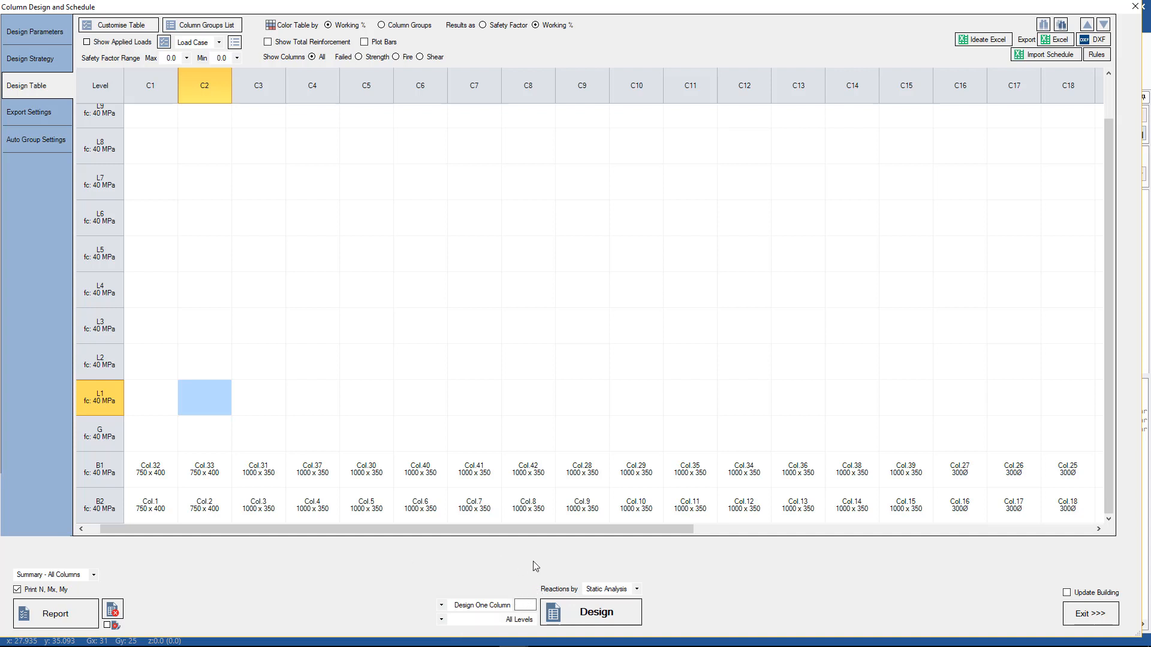
# - Run the column design for all levels with Static Analysis reactions and look over the colour-coded results across the table
pyautogui.click(573, 612)
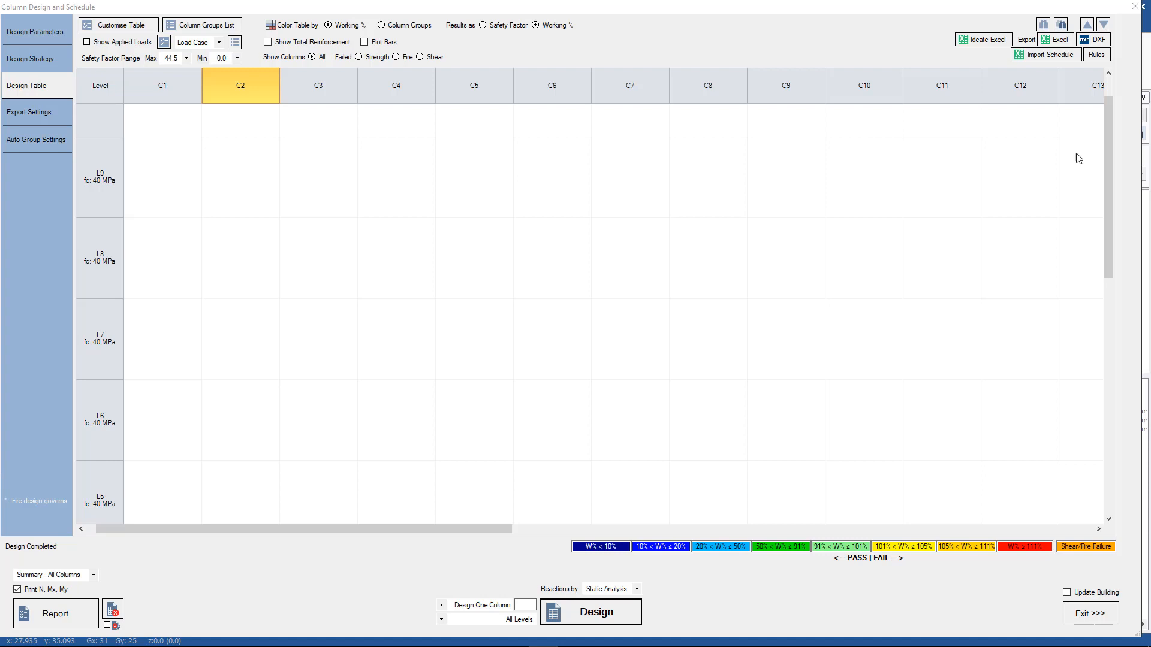
pyautogui.moveTo(1108, 139); pyautogui.dragTo(1110, 400)
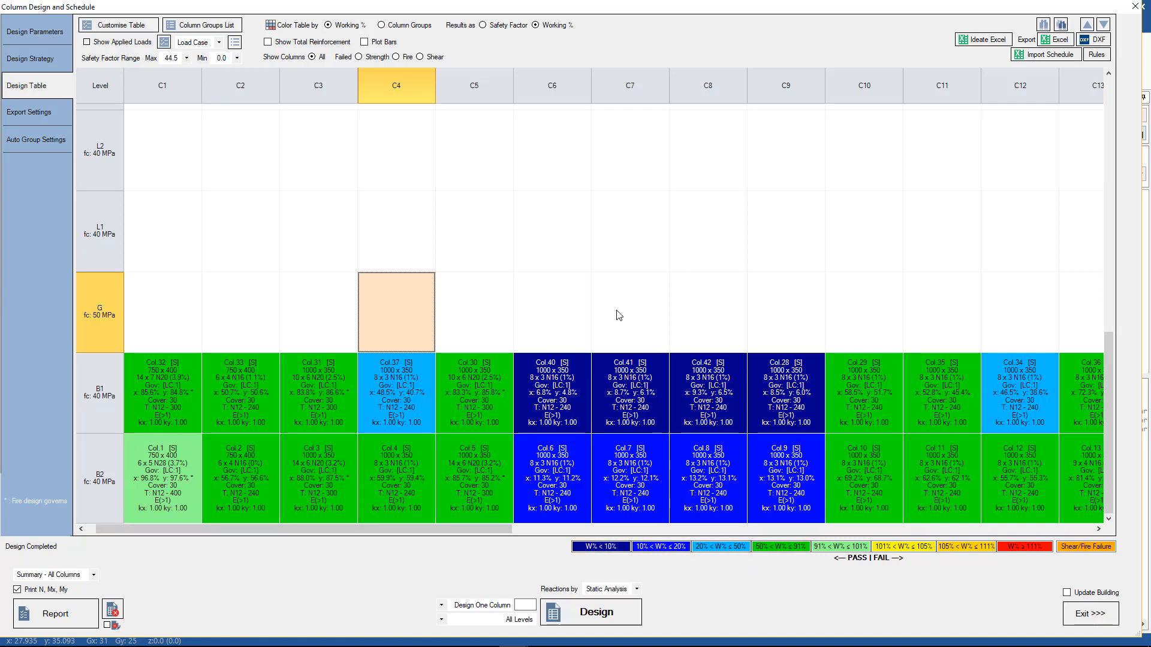
pyautogui.moveTo(495, 530); pyautogui.dragTo(933, 529)
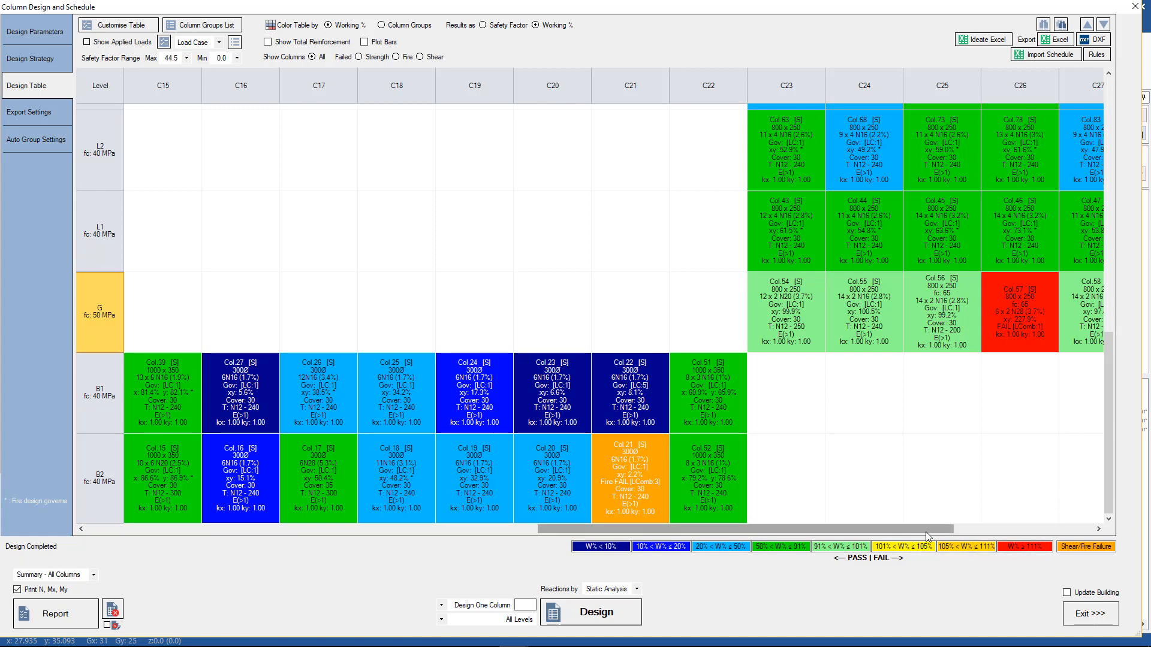
pyautogui.moveTo(926, 530); pyautogui.dragTo(1056, 553)
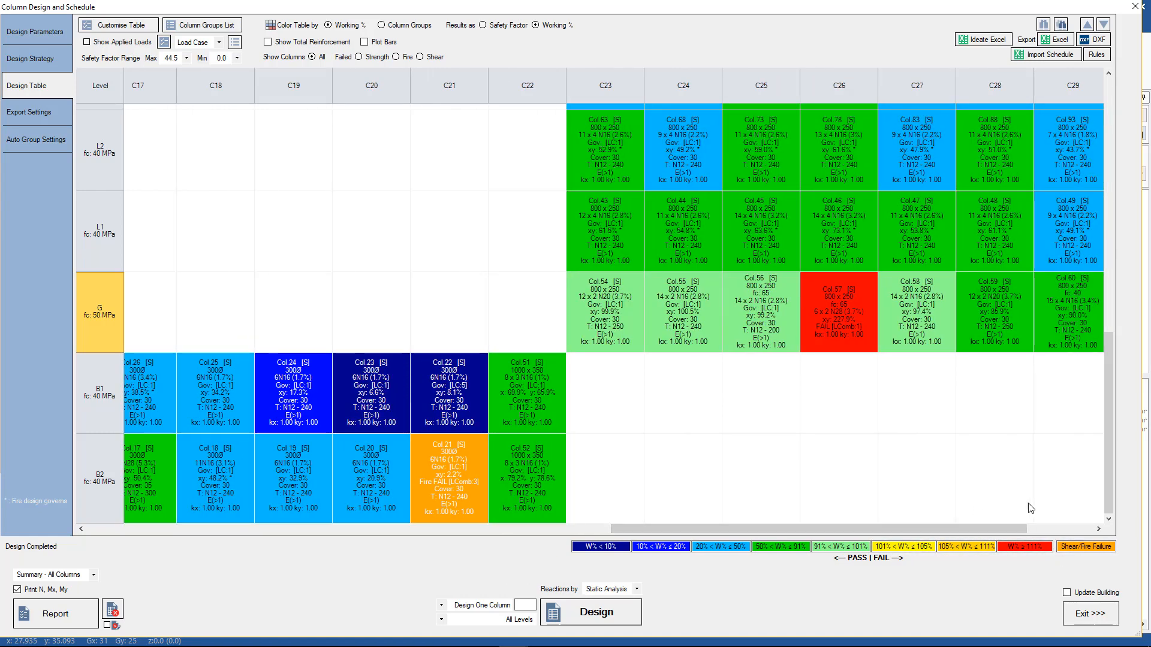
pyautogui.moveTo(787, 533); pyautogui.dragTo(739, 524)
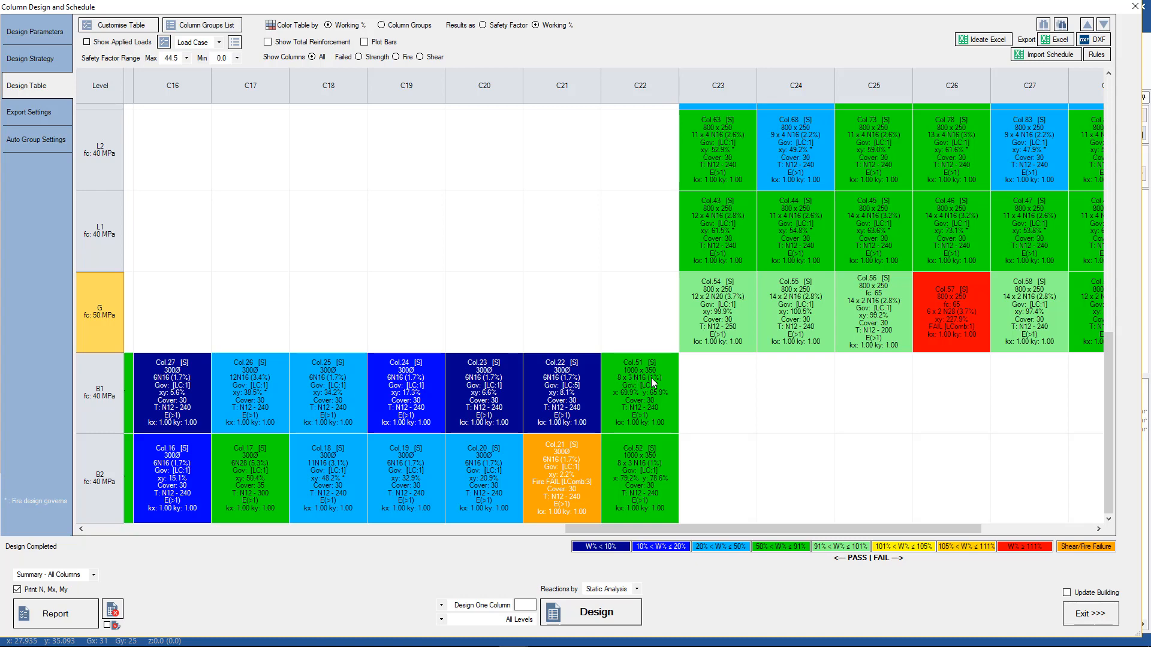
# - Compare the table with total reinforcement shown and hidden, leaving Show Total Reinforcement off
pyautogui.click(316, 43)
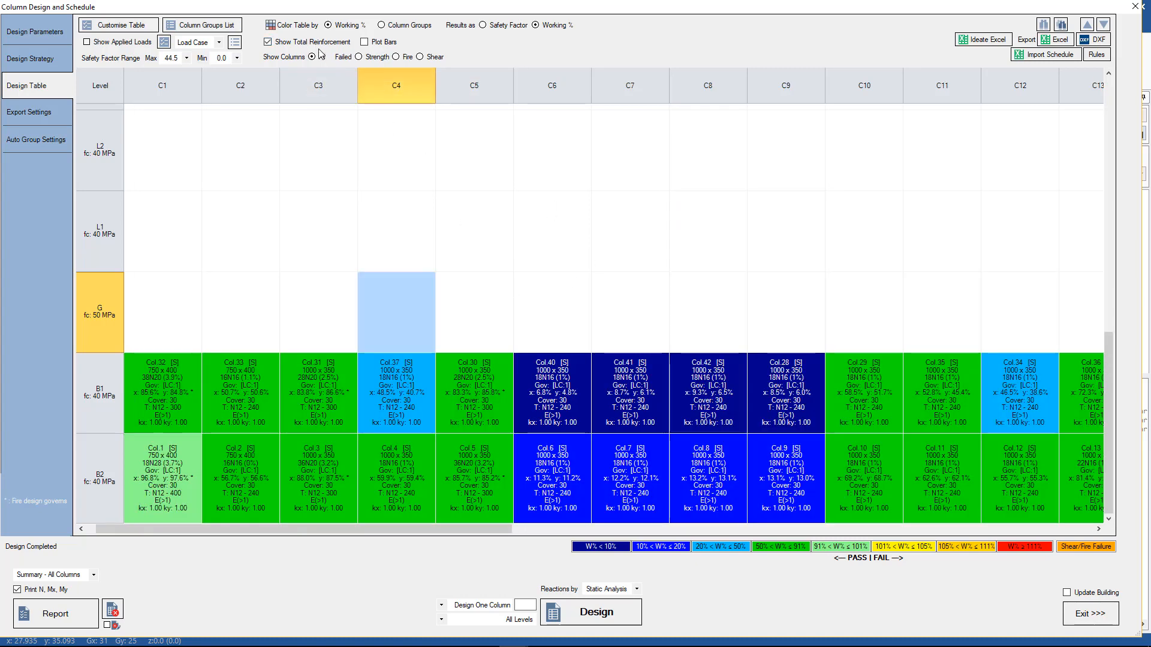
pyautogui.moveTo(447, 529); pyautogui.dragTo(848, 524)
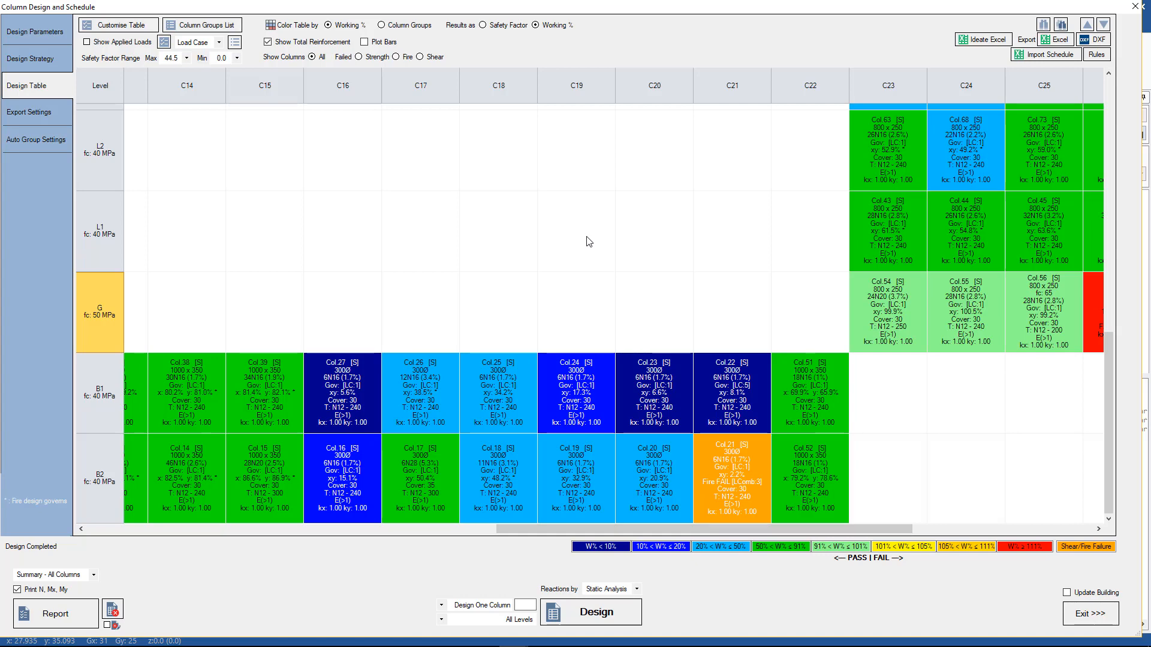
pyautogui.click(310, 43)
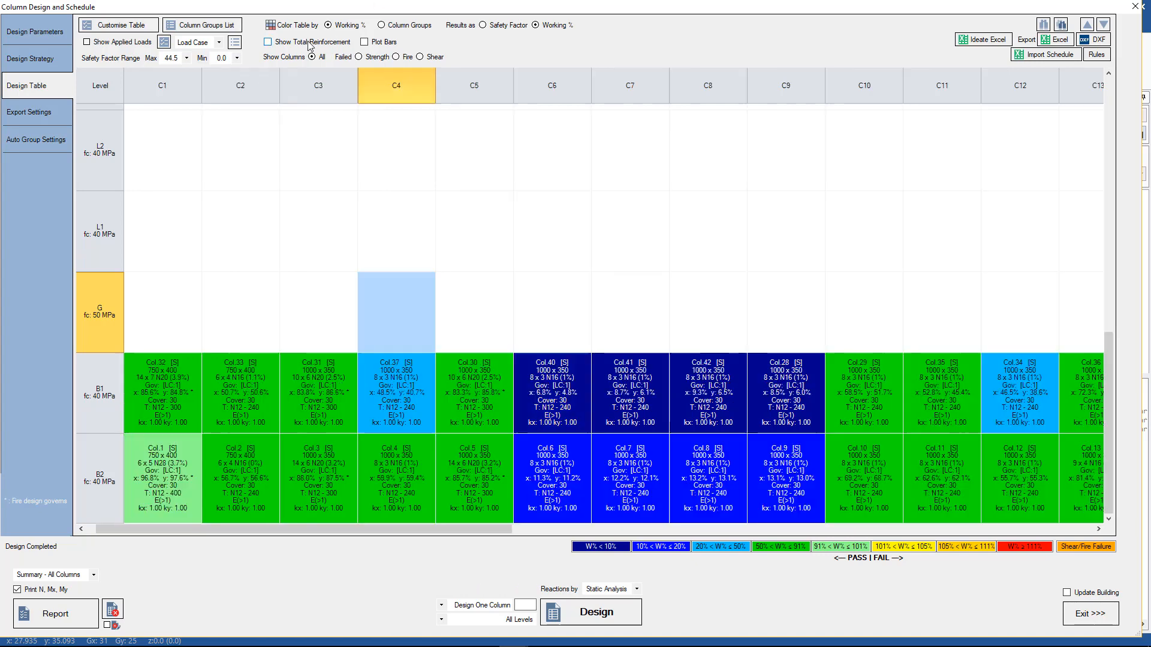
pyautogui.moveTo(463, 529); pyautogui.dragTo(869, 538)
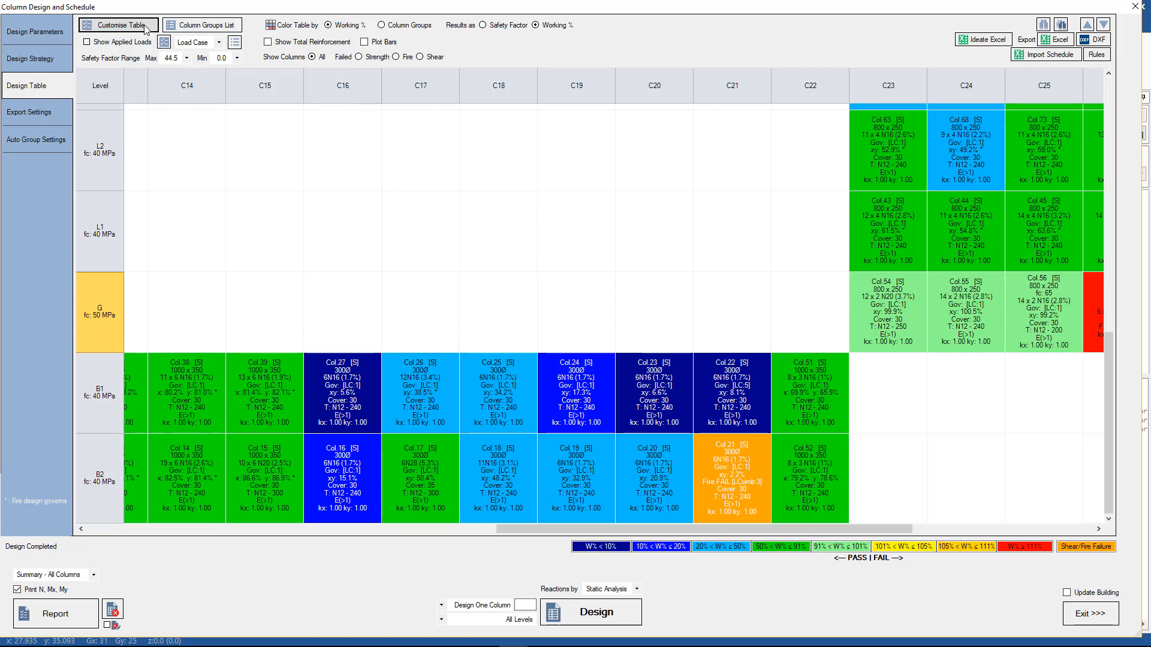
# - Hide the Working % line in the design table's customised content and show it again
pyautogui.click(120, 25)
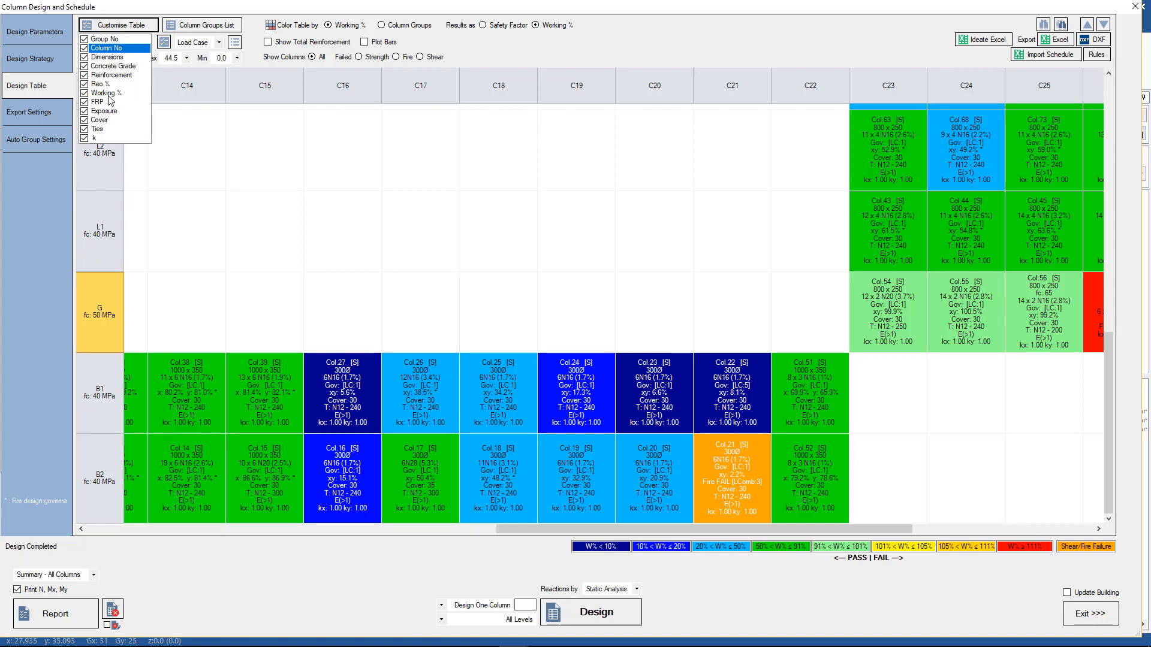
pyautogui.click(85, 93)
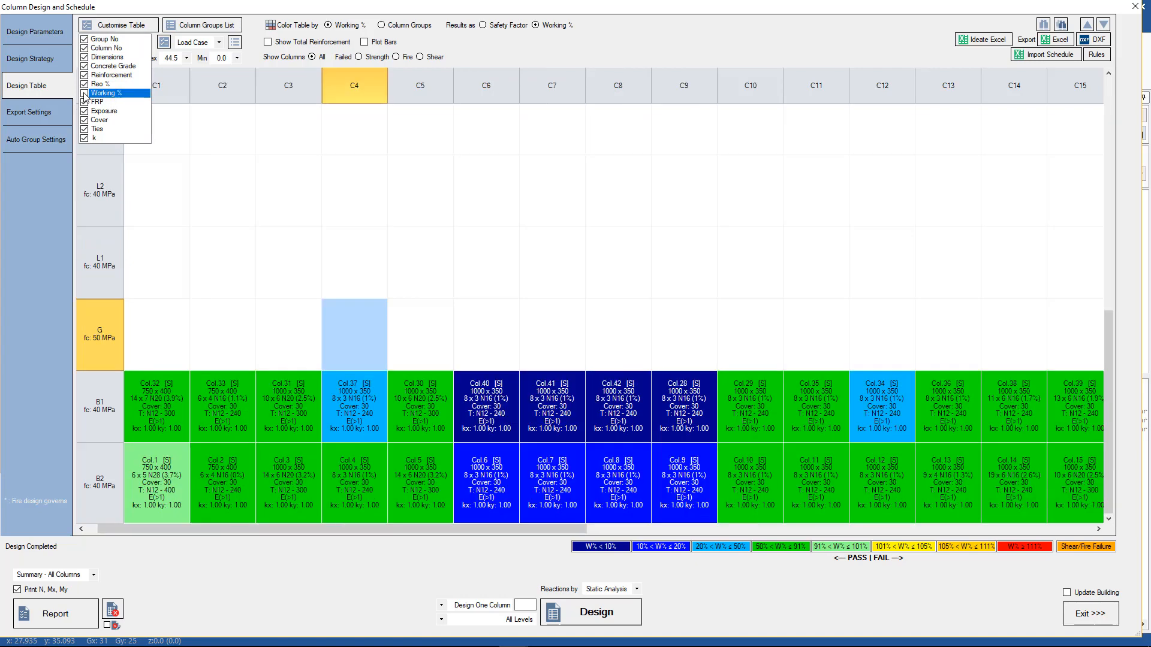
pyautogui.click(85, 94)
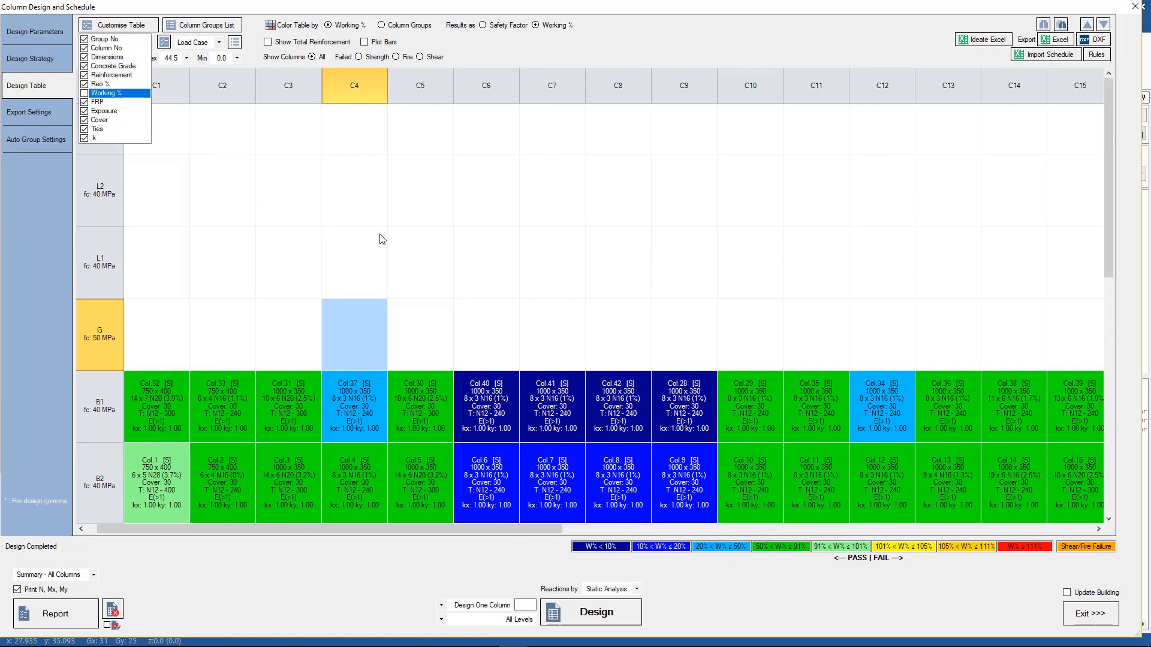
# - Examine the reinforcement, governing load case, working percentage, cover and tie results of B1 columns 25, 27 and 39 and L1 column 43
pyautogui.moveTo(445, 529); pyautogui.dragTo(852, 530)
pyautogui.click(697, 320)
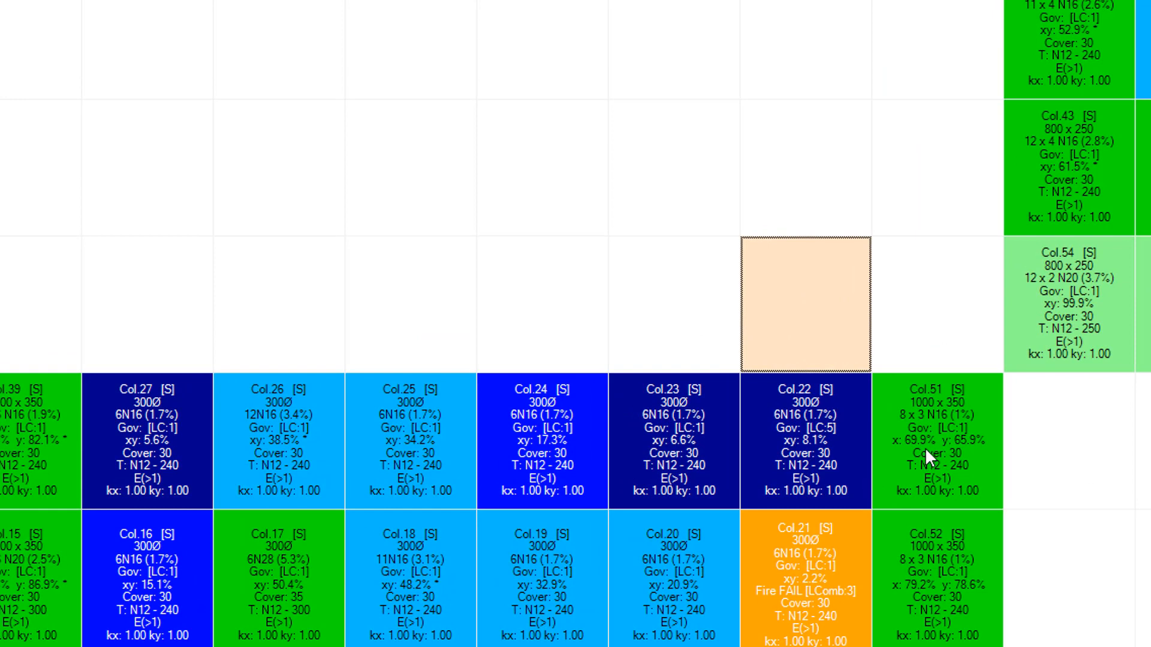
pyautogui.click(392, 440)
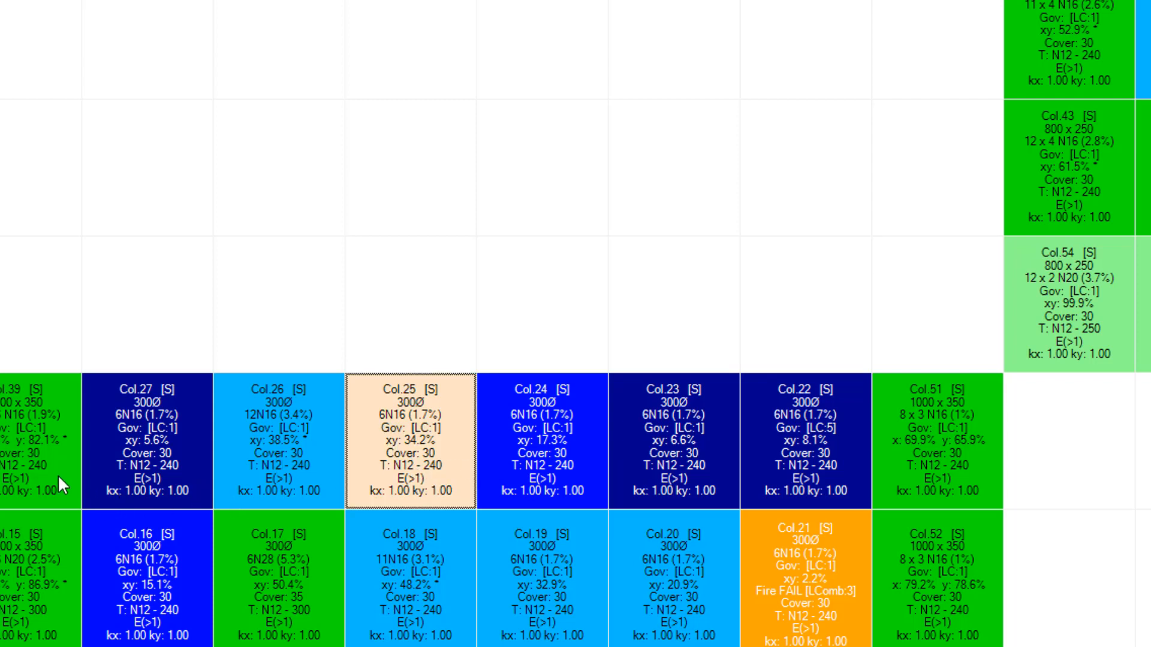
pyautogui.click(145, 441)
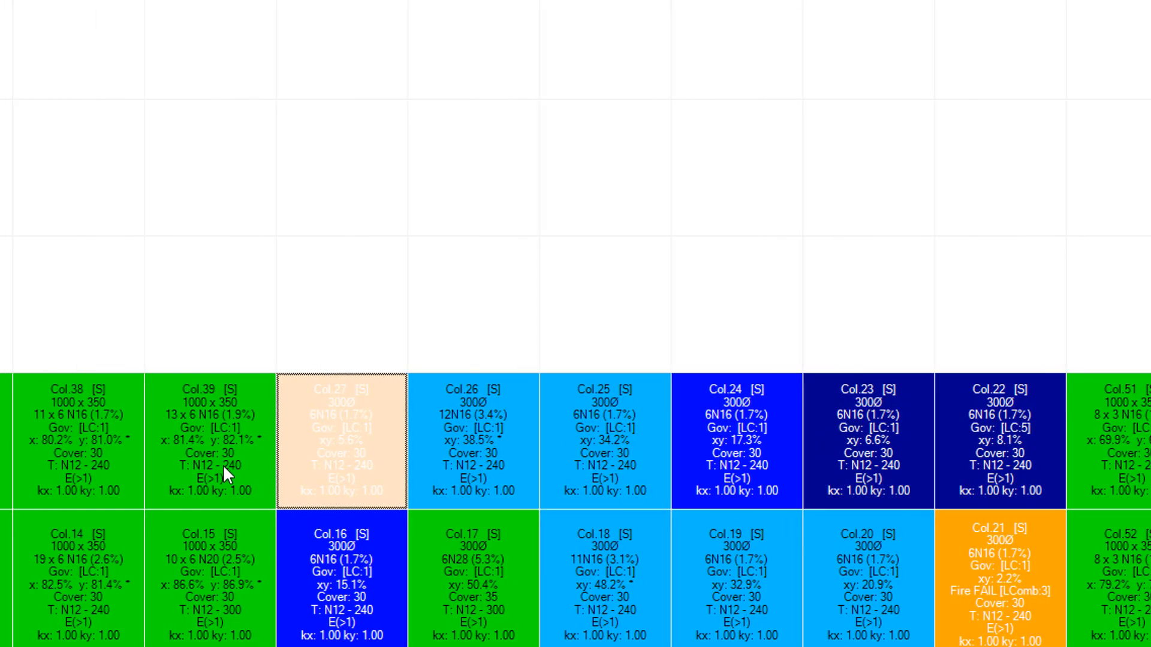
pyautogui.click(223, 468)
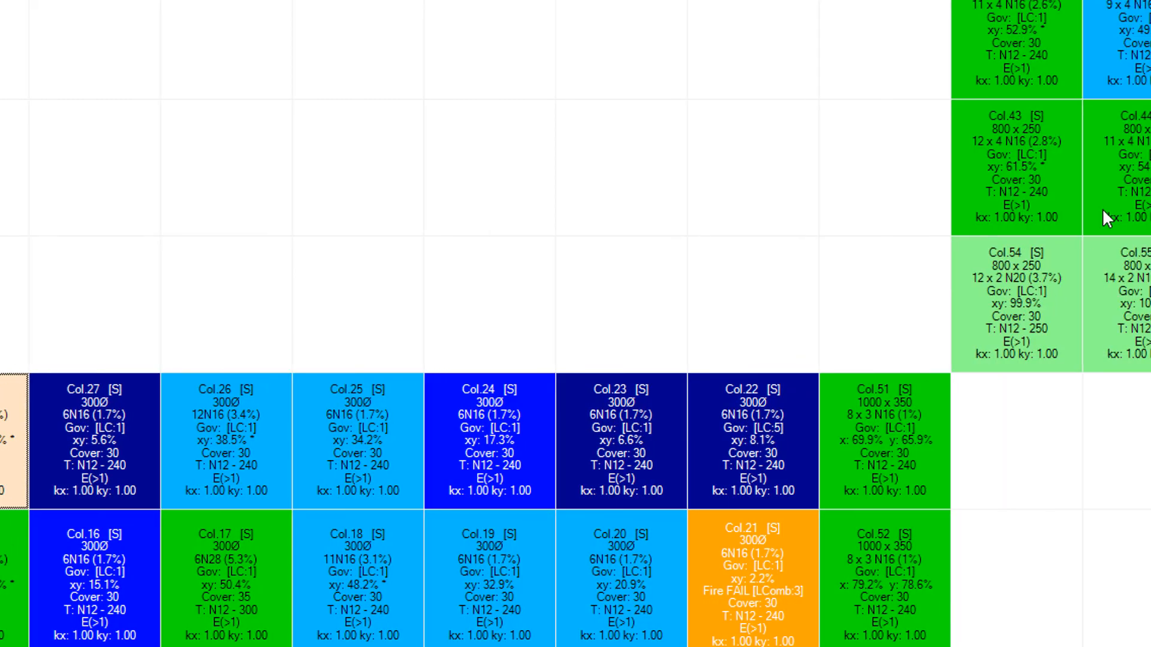
pyautogui.click(1049, 168)
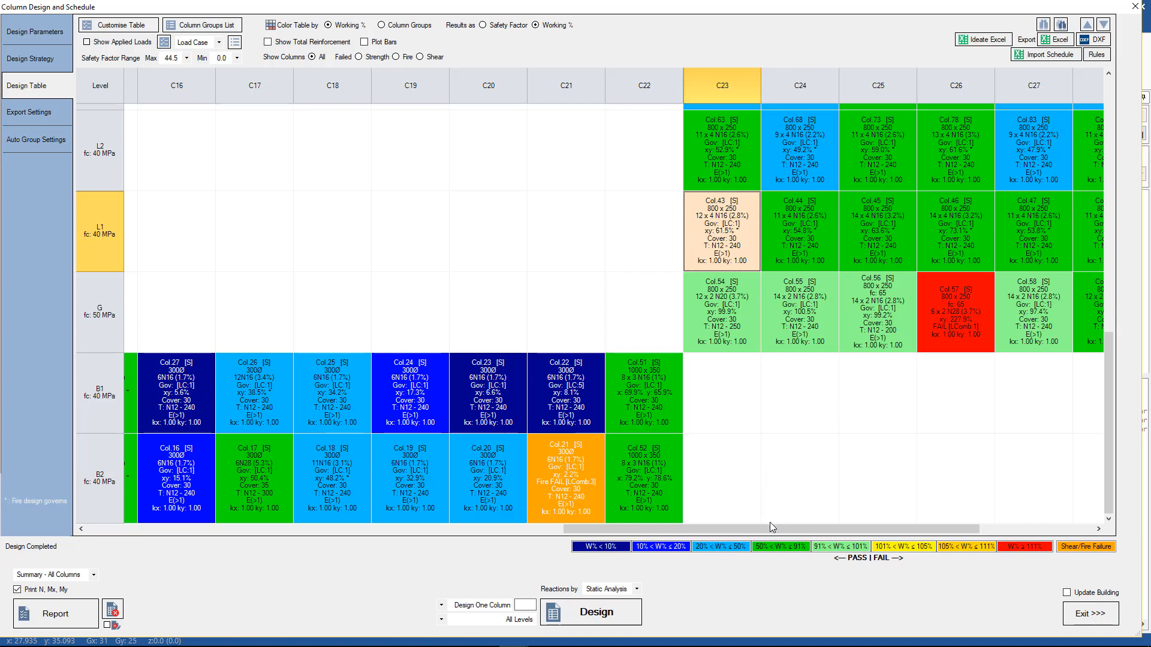
# - Check the concrete grade and fire resistance period of level G against its column results
pyautogui.moveTo(773, 527); pyautogui.dragTo(852, 528)
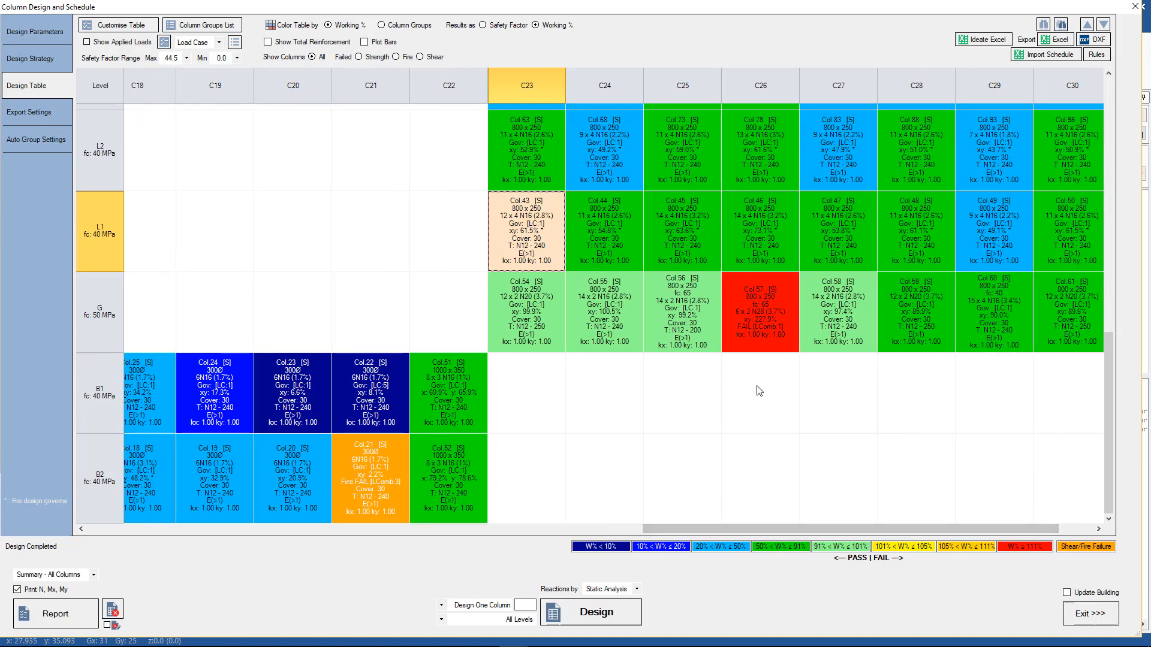
pyautogui.moveTo(654, 529); pyautogui.dragTo(96, 529)
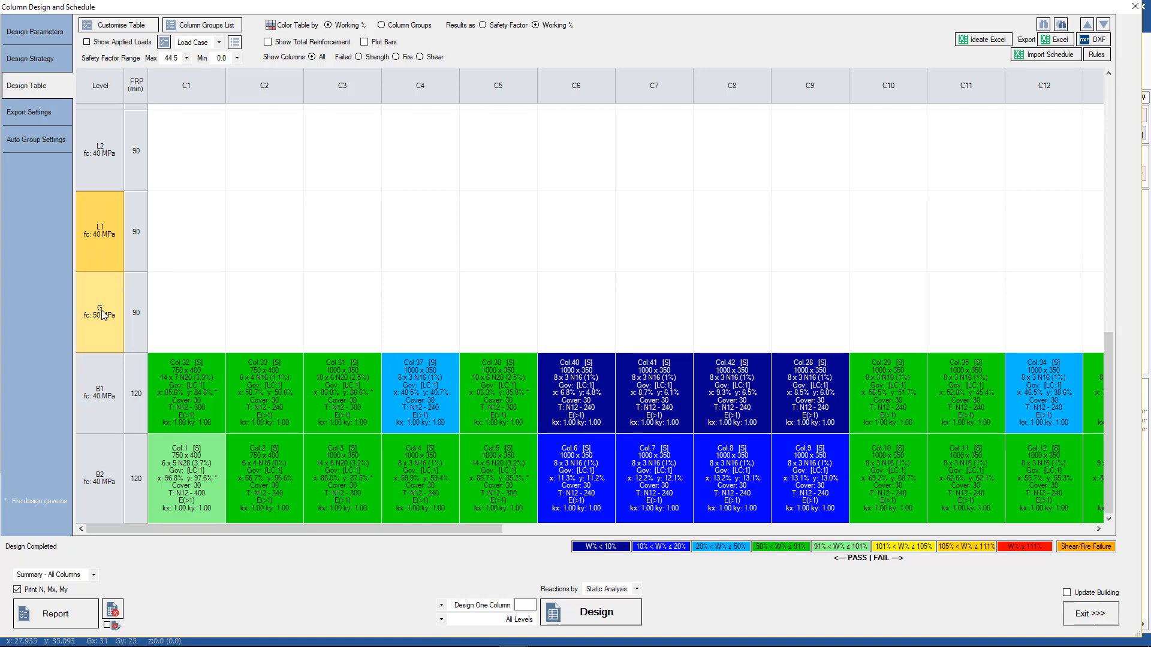
pyautogui.click(102, 312)
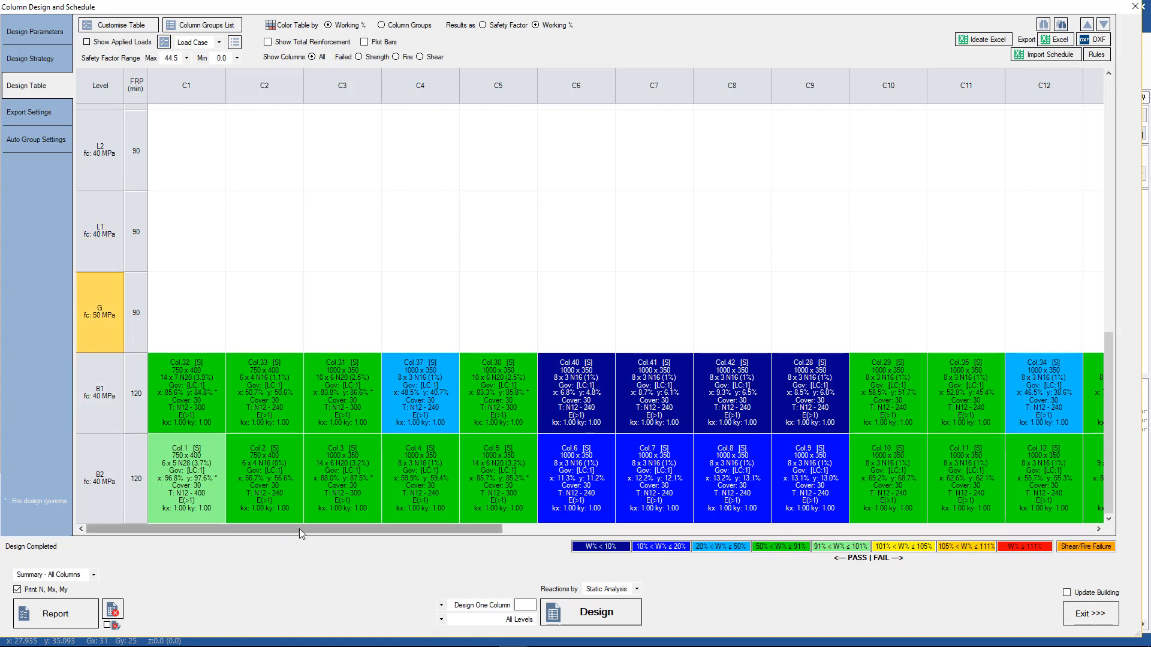
pyautogui.moveTo(300, 529); pyautogui.dragTo(892, 501)
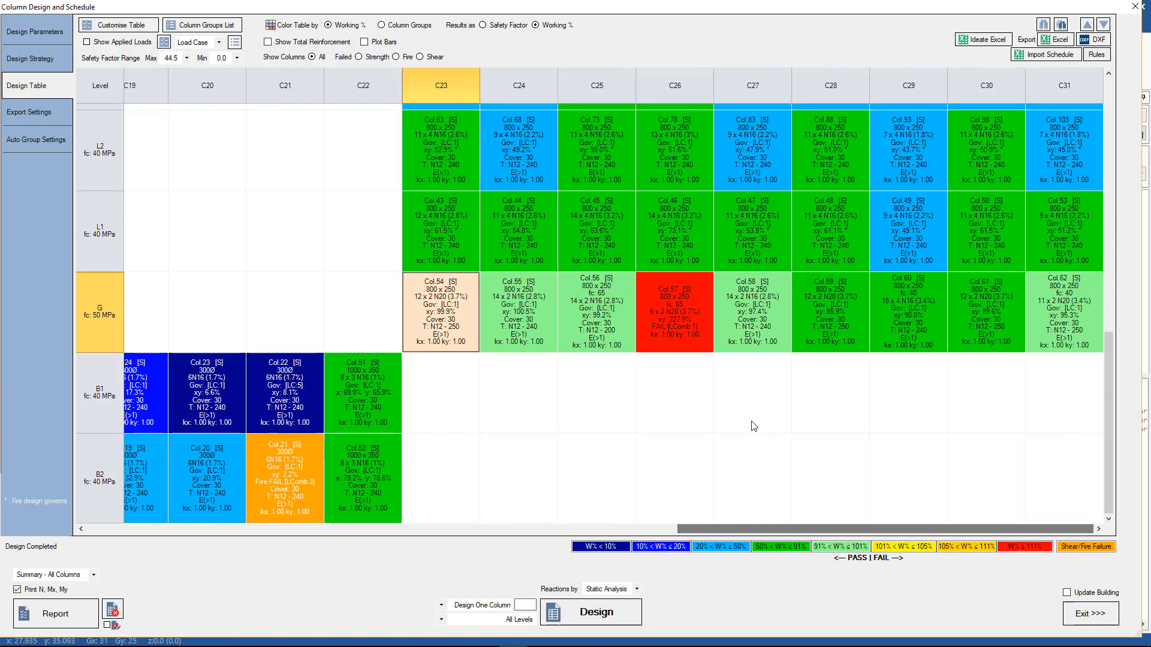
# - Inspect the concrete strength, reinforcement and working percentage results of level G columns 54 to 57
pyautogui.click(605, 311)
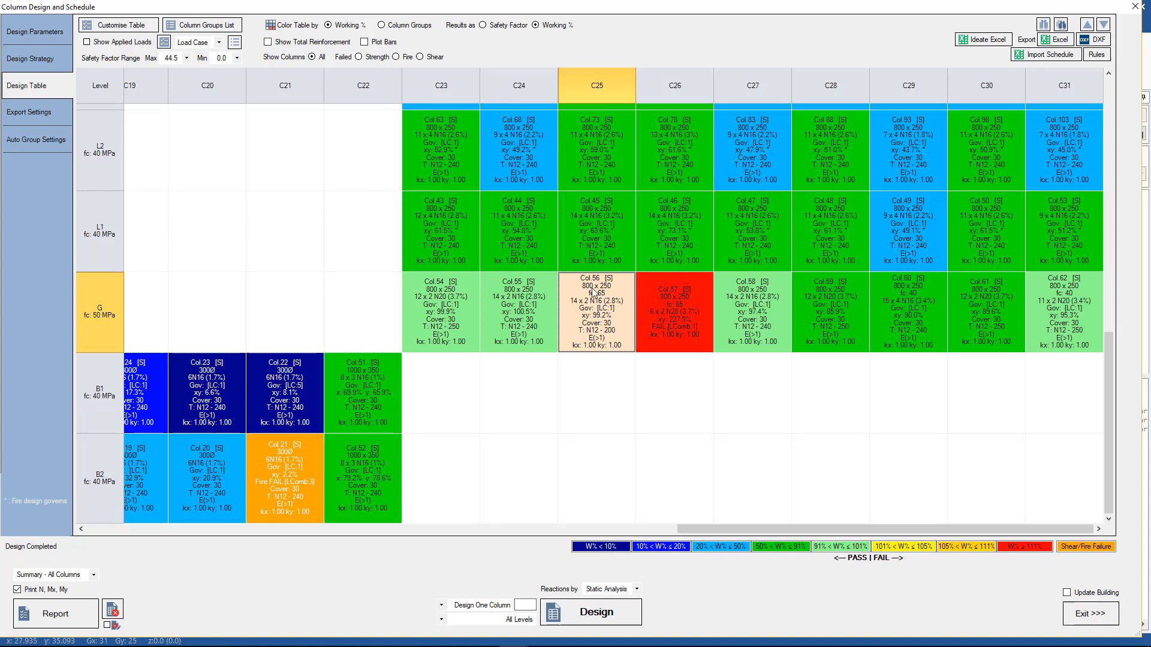
pyautogui.click(446, 309)
pyautogui.click(521, 315)
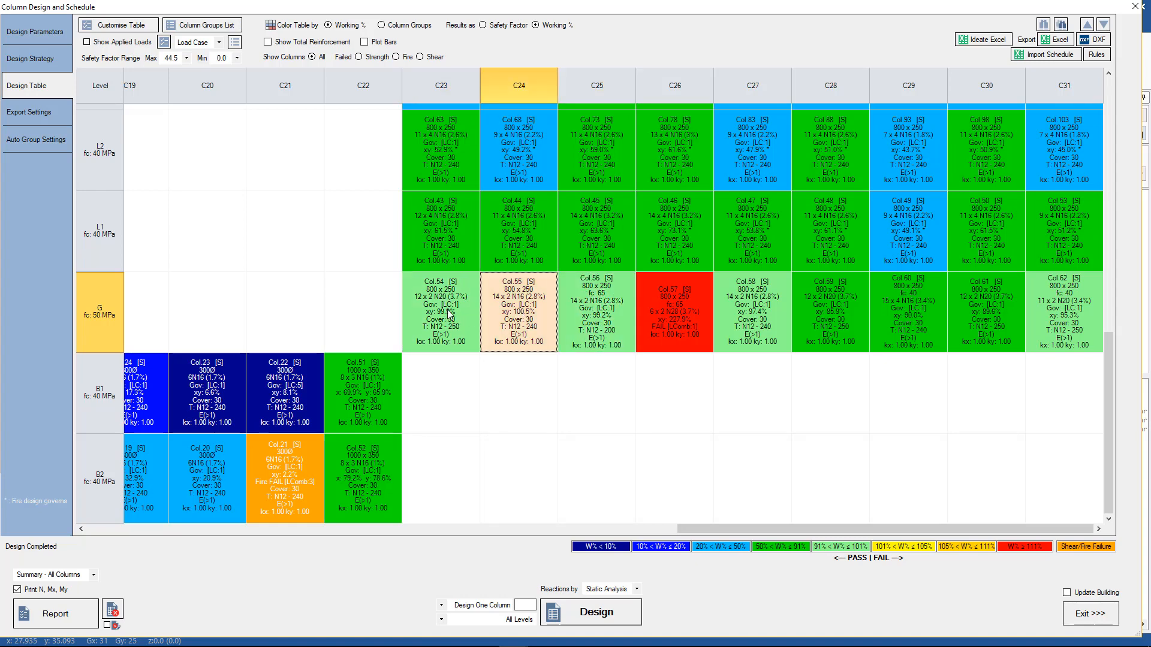
pyautogui.click(446, 306)
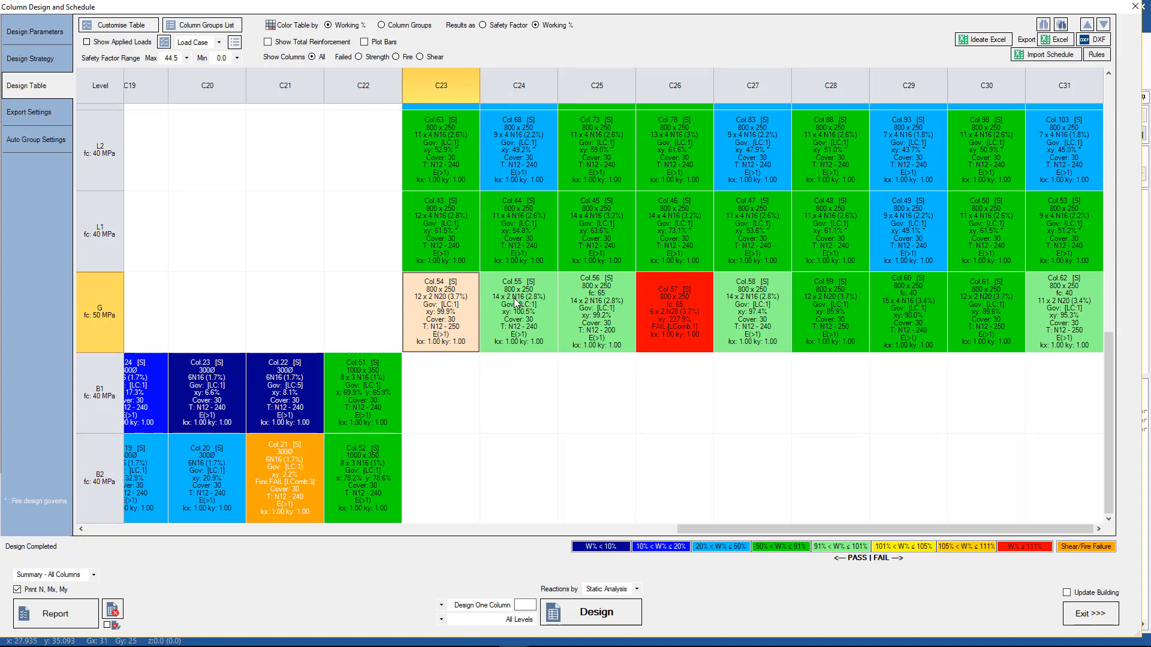
pyautogui.click(601, 305)
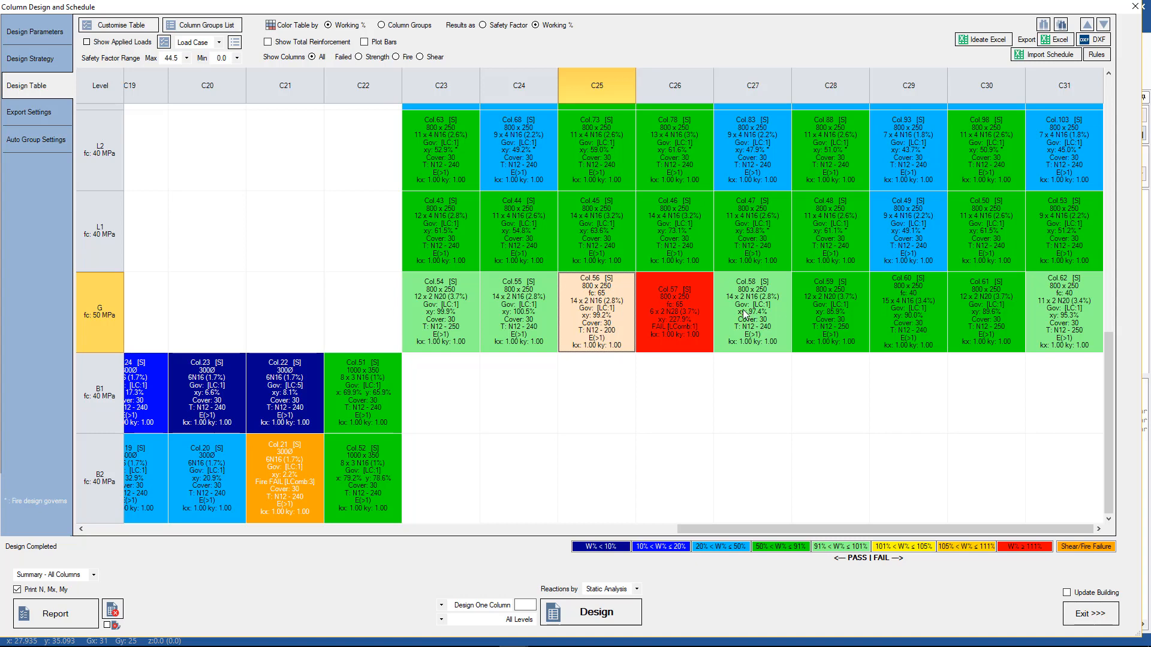
pyautogui.click(709, 337)
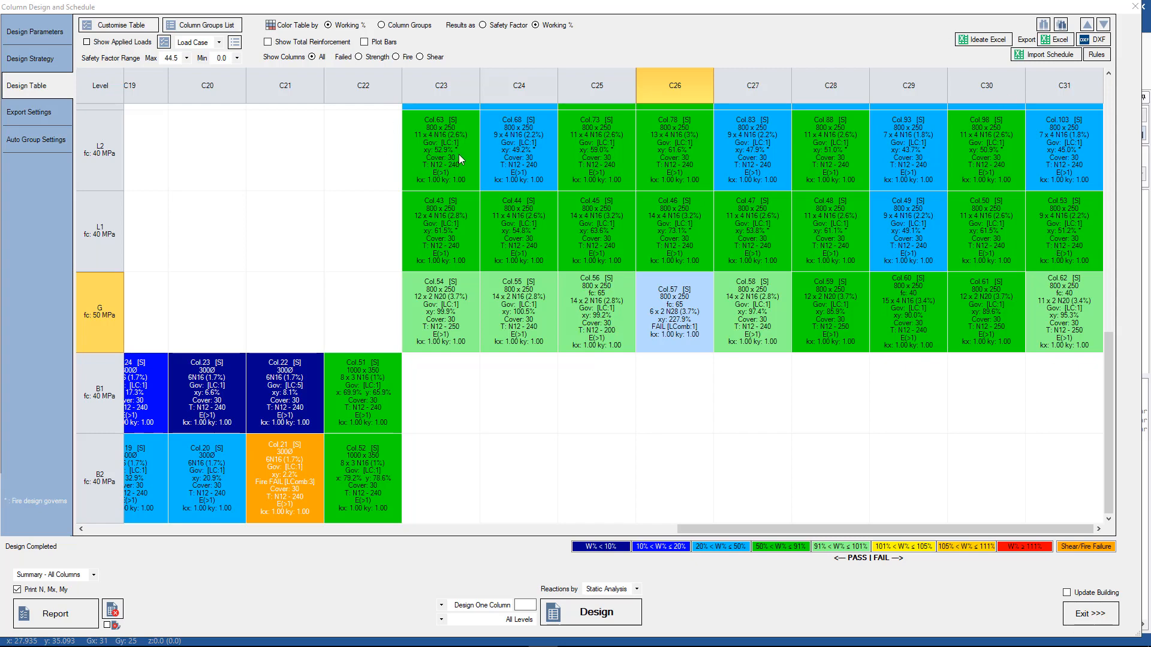
# - Look over the upper-level results, then filter the design table to columns that failed in Strength
pyautogui.click(368, 213)
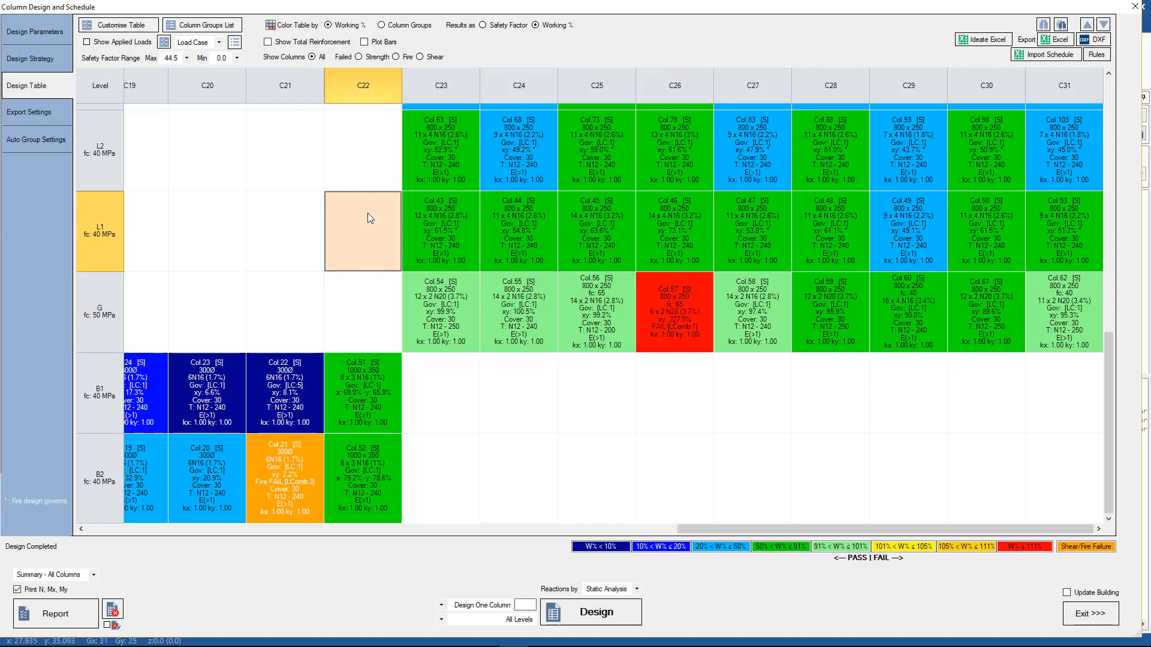
pyautogui.scroll(3, 405, 211)
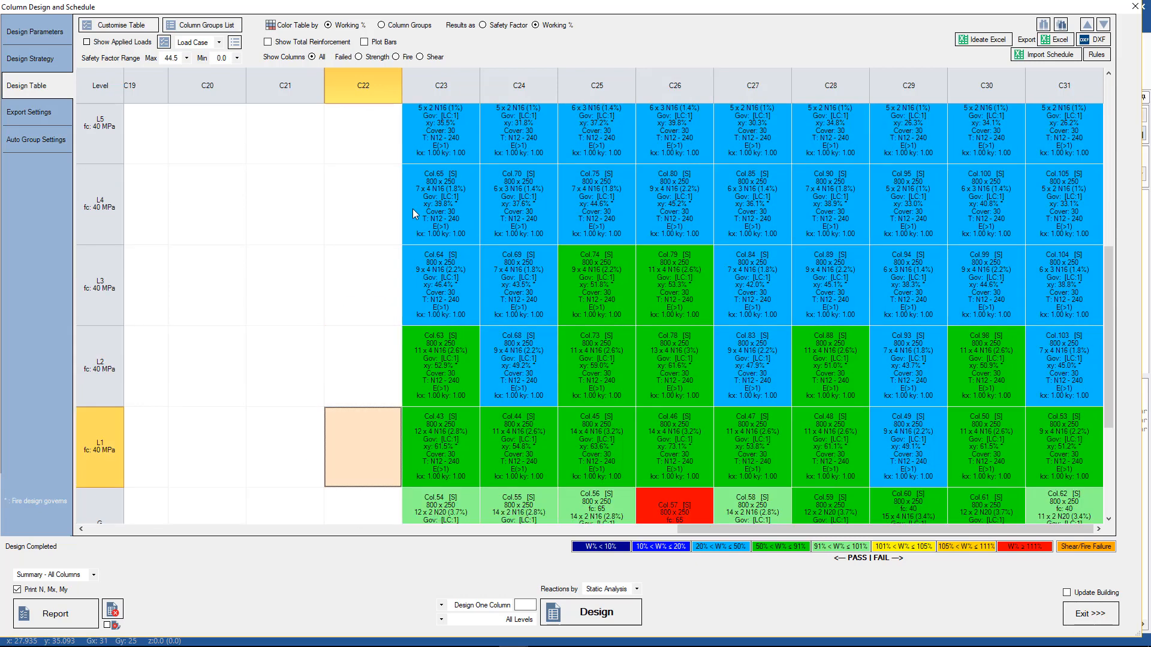
pyautogui.scroll(-2, 413, 208)
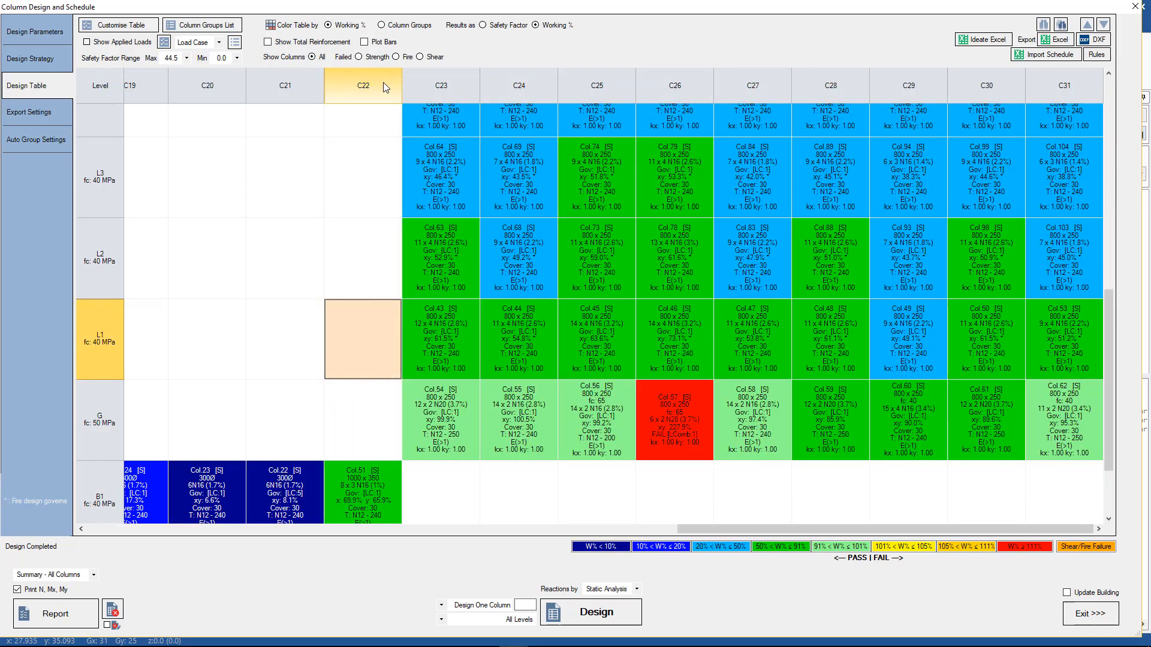
pyautogui.click(358, 57)
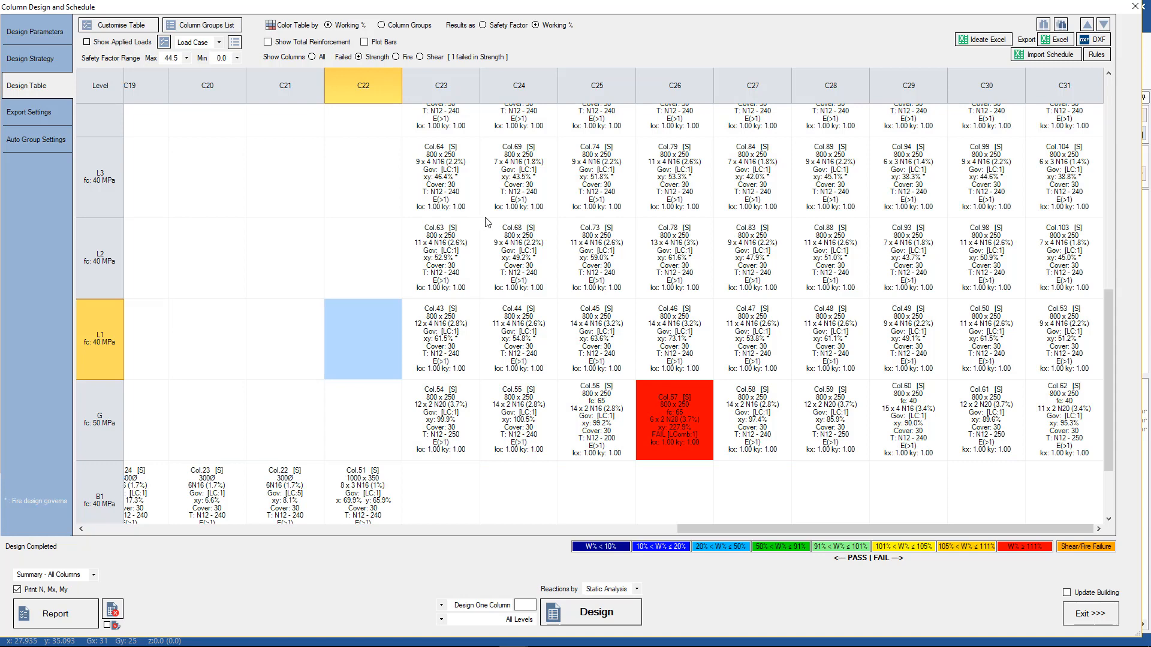
pyautogui.moveTo(708, 528); pyautogui.dragTo(218, 411)
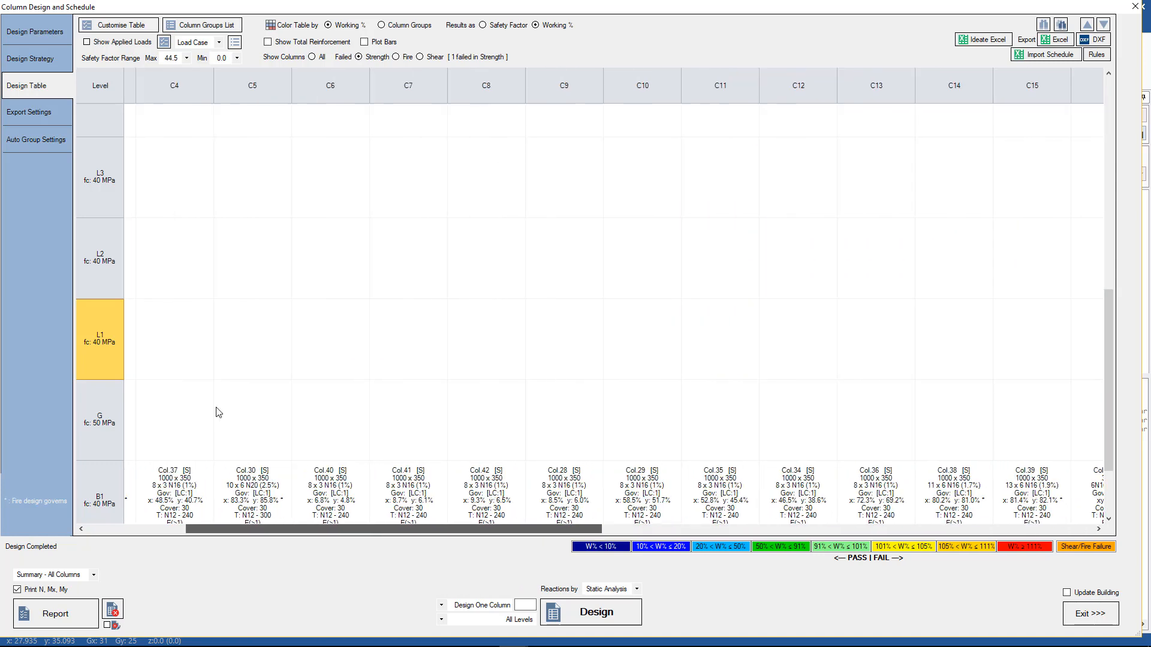
# - Locate the strength-failed column, then filter the design table to Fire failures and return to showing all columns
pyautogui.moveTo(1108, 349); pyautogui.dragTo(1109, 397)
pyautogui.moveTo(558, 529); pyautogui.dragTo(1055, 500)
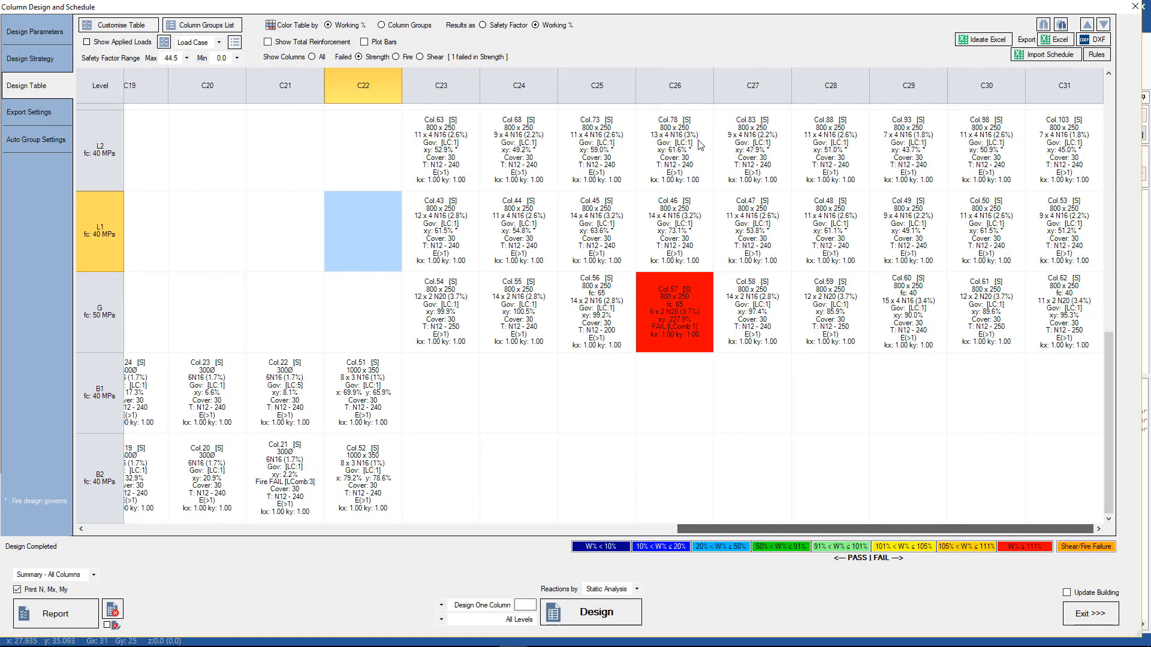
pyautogui.click(395, 57)
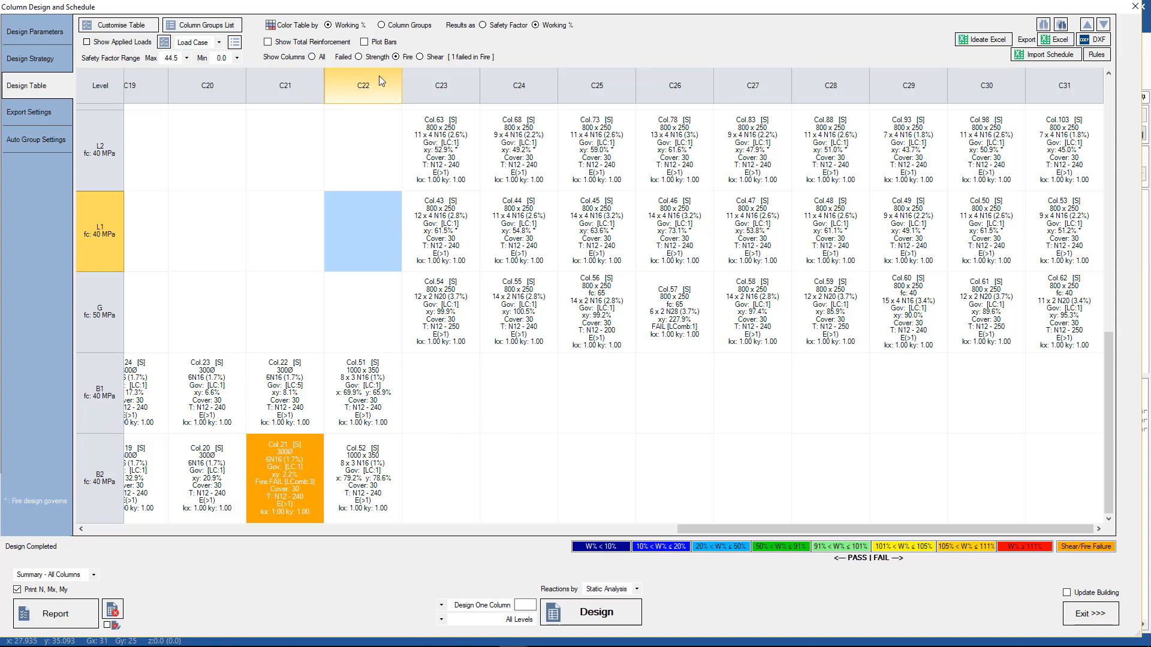
pyautogui.click(311, 57)
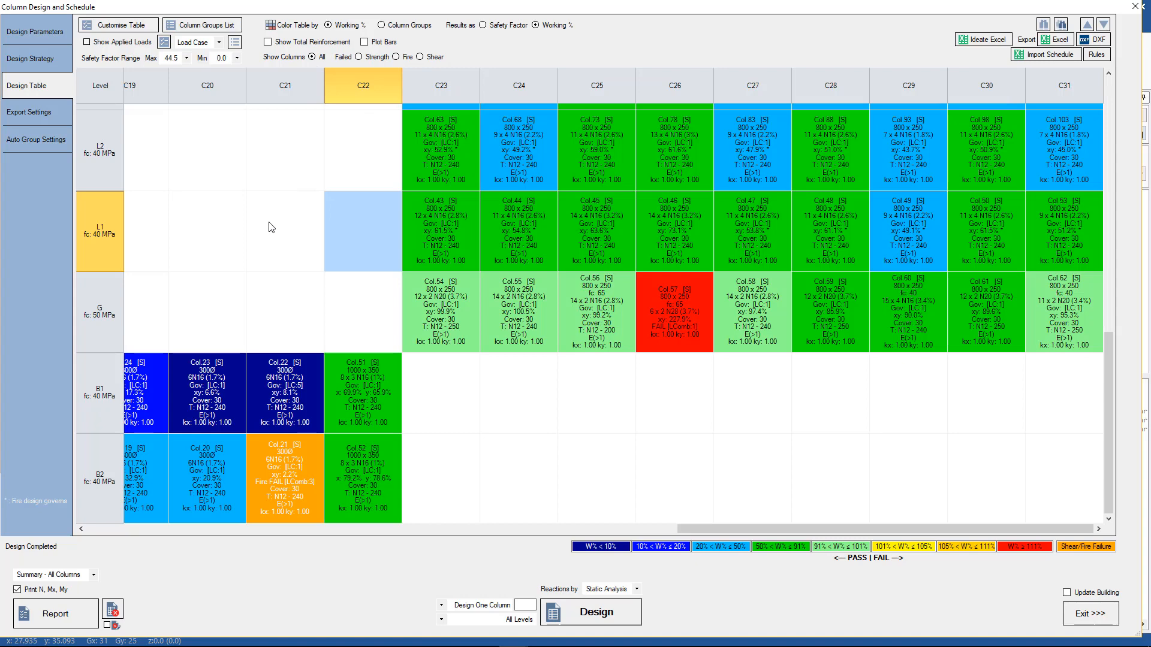
# - Plot the reinforcement bars in the design table, look over the sections across levels, and turn the bar plot off
pyautogui.click(364, 42)
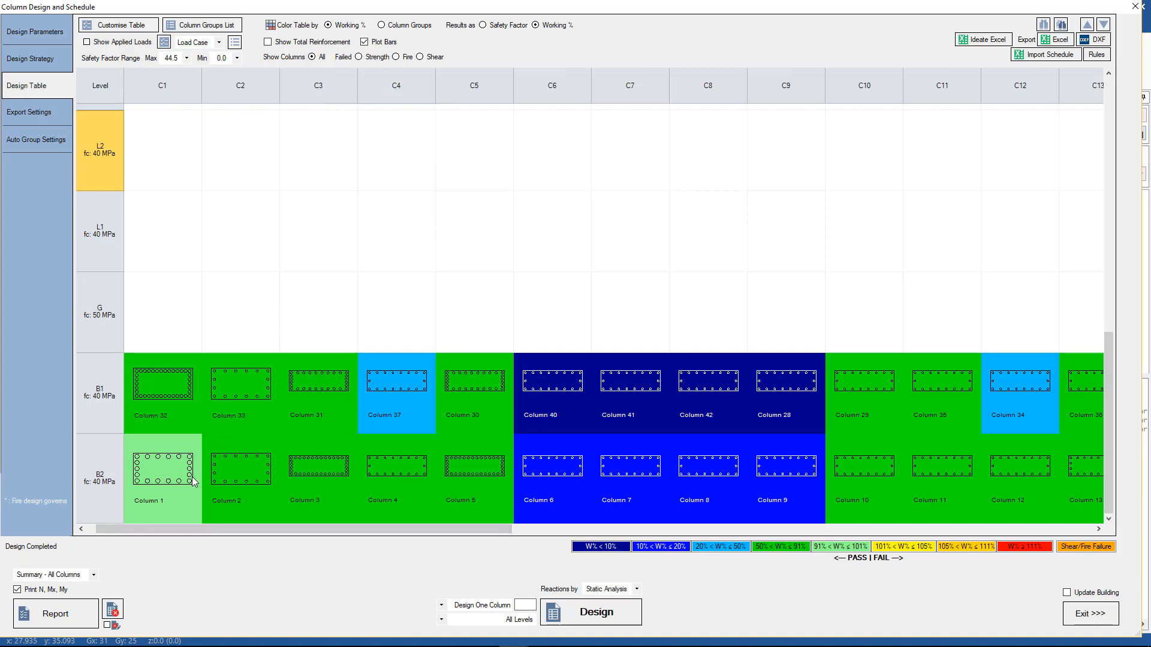
pyautogui.moveTo(243, 533); pyautogui.dragTo(809, 526)
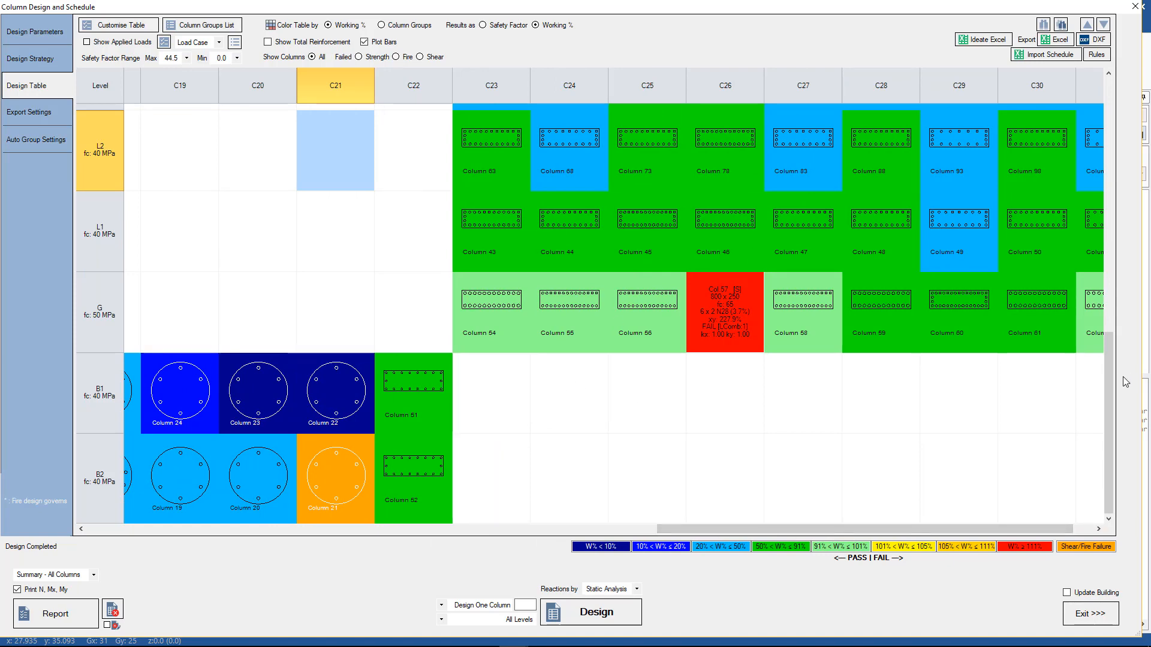
pyautogui.scroll(6, 1109, 378)
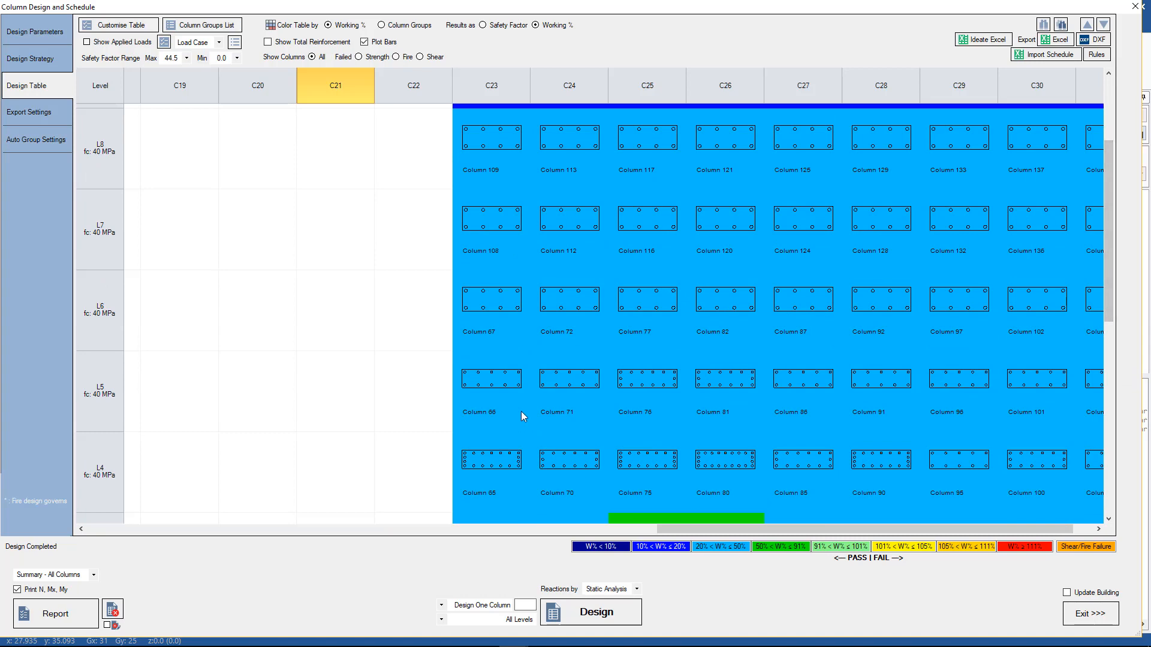
pyautogui.moveTo(1109, 145); pyautogui.dragTo(1123, 381)
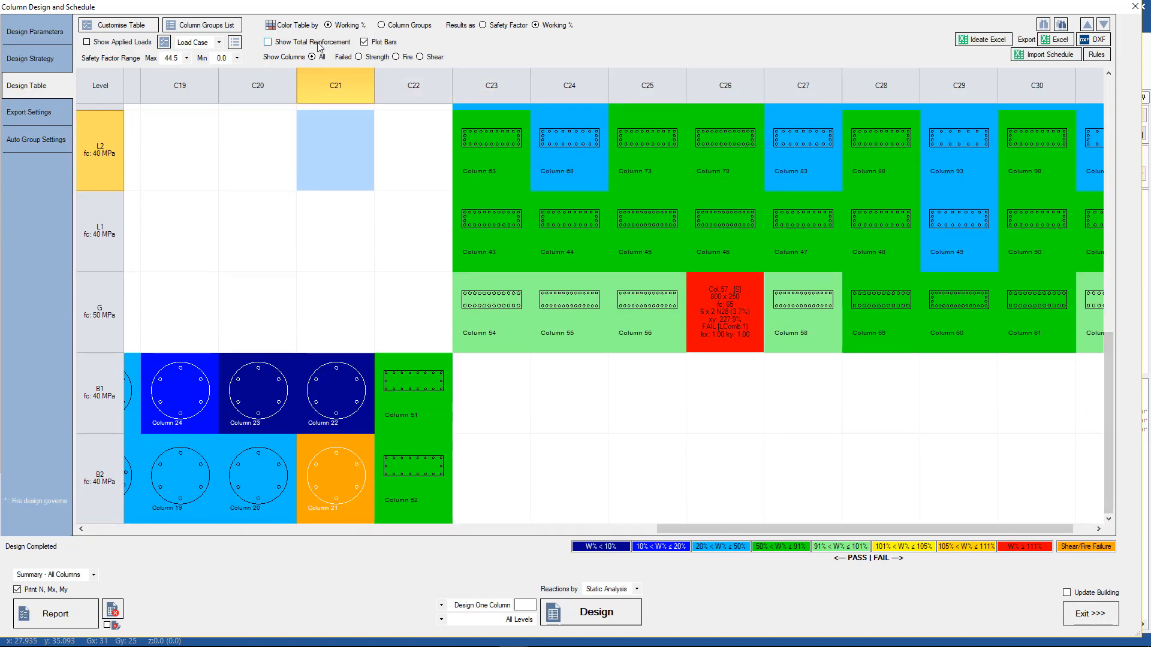
pyautogui.click(364, 42)
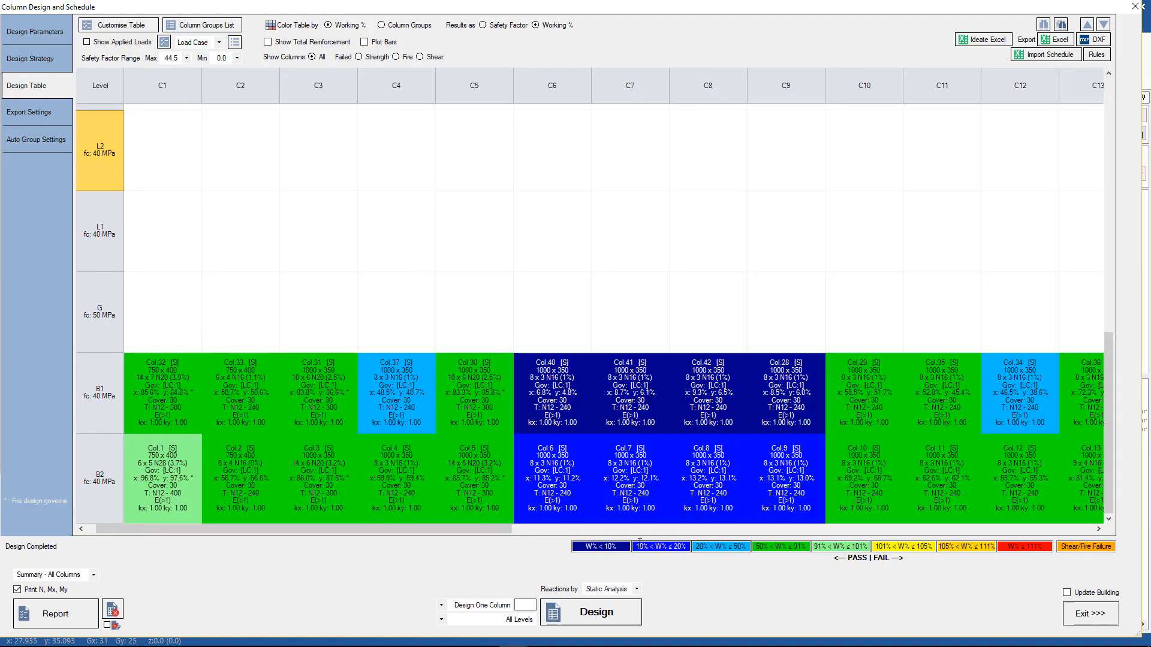
# - Limit the safety factor range to a maximum of 4.2 and check the highlighted columns from the basements to L10
pyautogui.moveTo(501, 529); pyautogui.dragTo(1040, 383)
pyautogui.moveTo(1113, 354); pyautogui.dragTo(1097, 82)
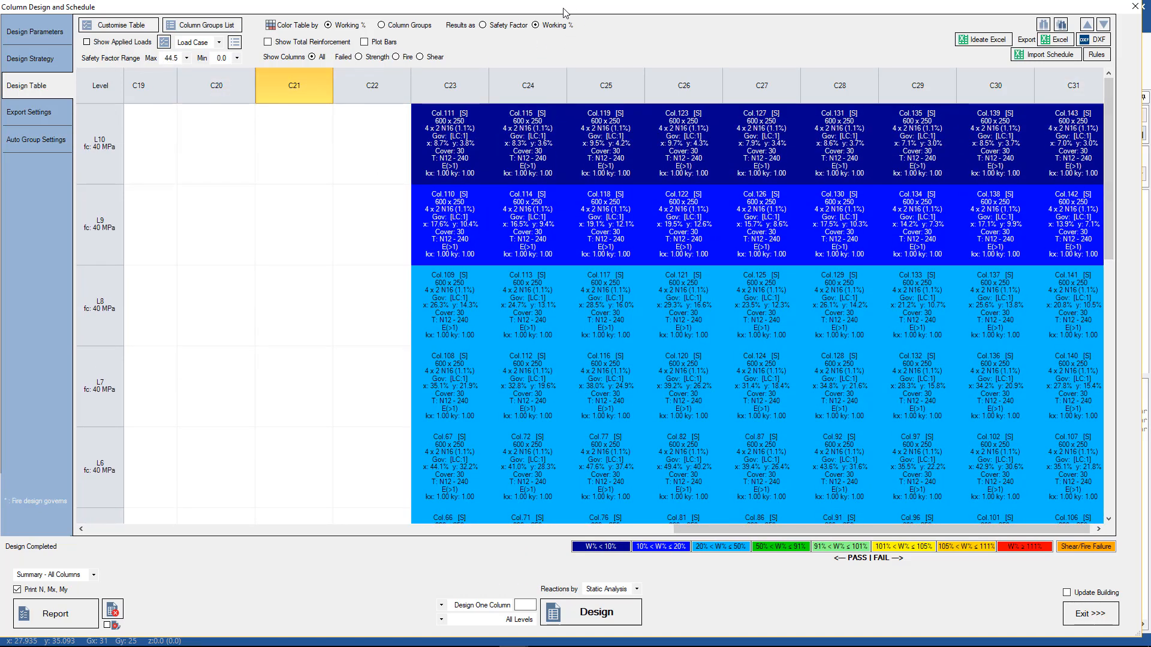
pyautogui.click(187, 58)
pyautogui.scroll(2, 177, 150)
pyautogui.click(176, 115)
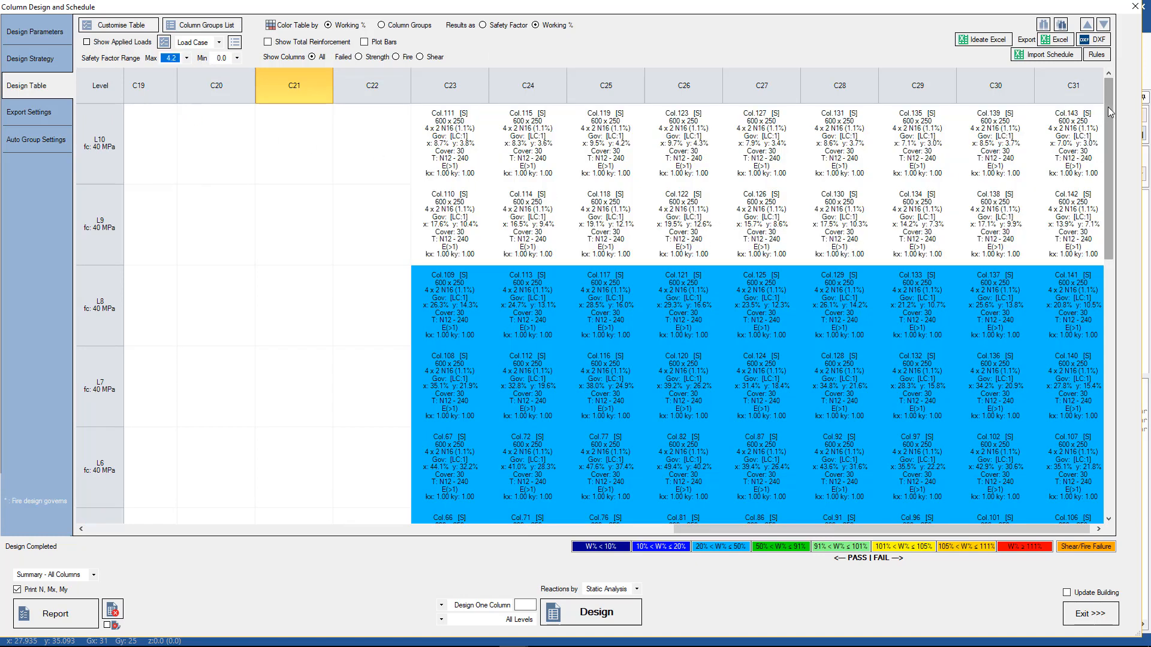
pyautogui.moveTo(1109, 114); pyautogui.dragTo(1053, 384)
pyautogui.moveTo(701, 526); pyautogui.dragTo(740, 530)
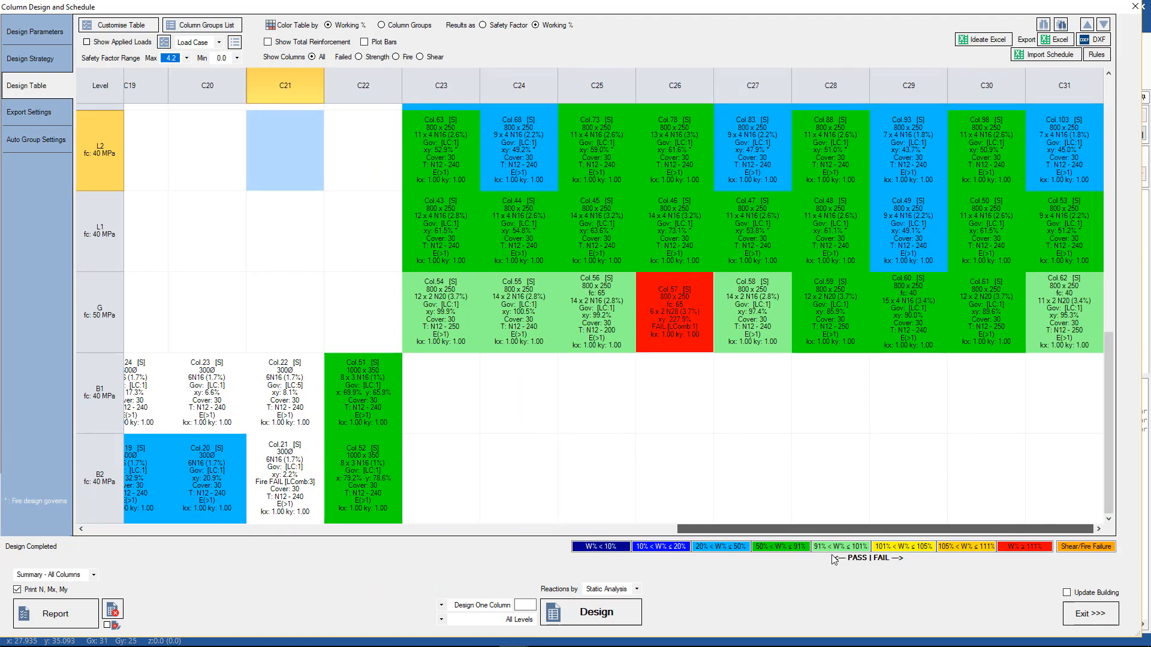
pyautogui.moveTo(1109, 338); pyautogui.dragTo(1119, 92)
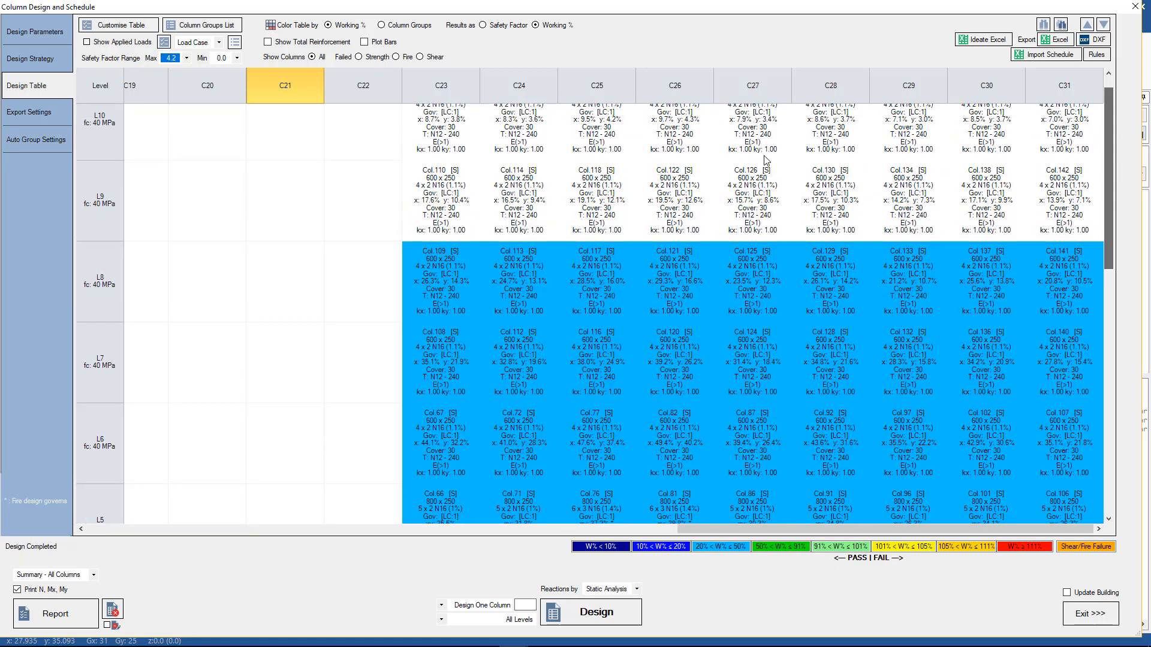
# - Set the maximum of the safety factor range back to 44.5
pyautogui.click(186, 58)
pyautogui.moveTo(188, 187); pyautogui.dragTo(192, 269)
pyautogui.click(170, 294)
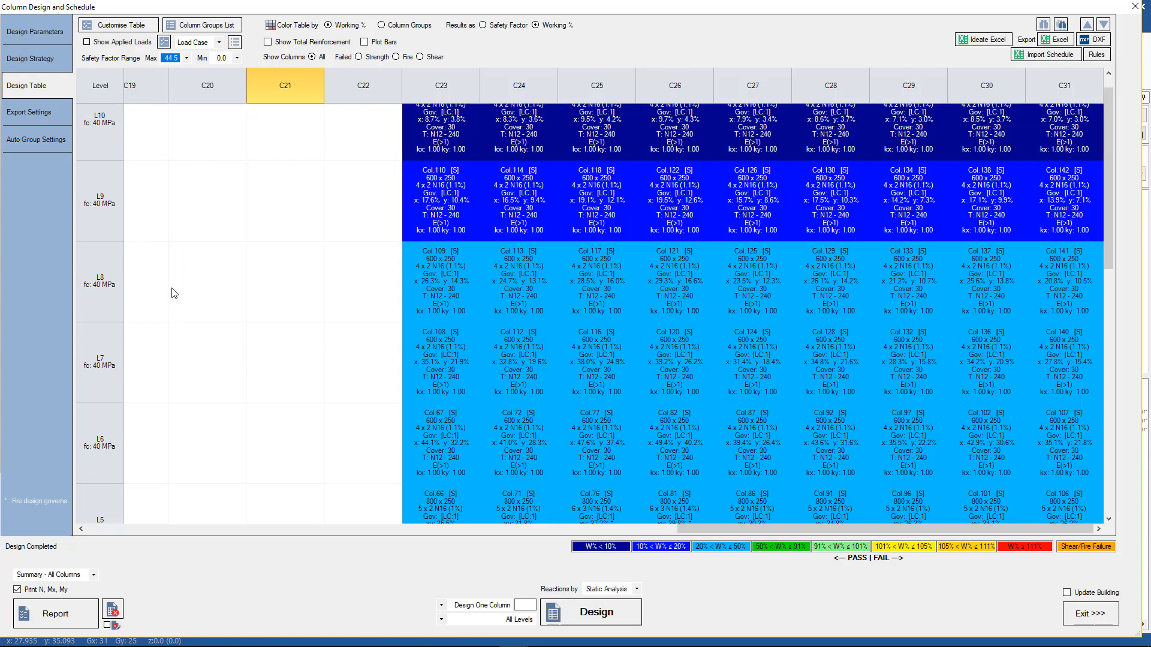
pyautogui.moveTo(1108, 125); pyautogui.dragTo(1122, 356)
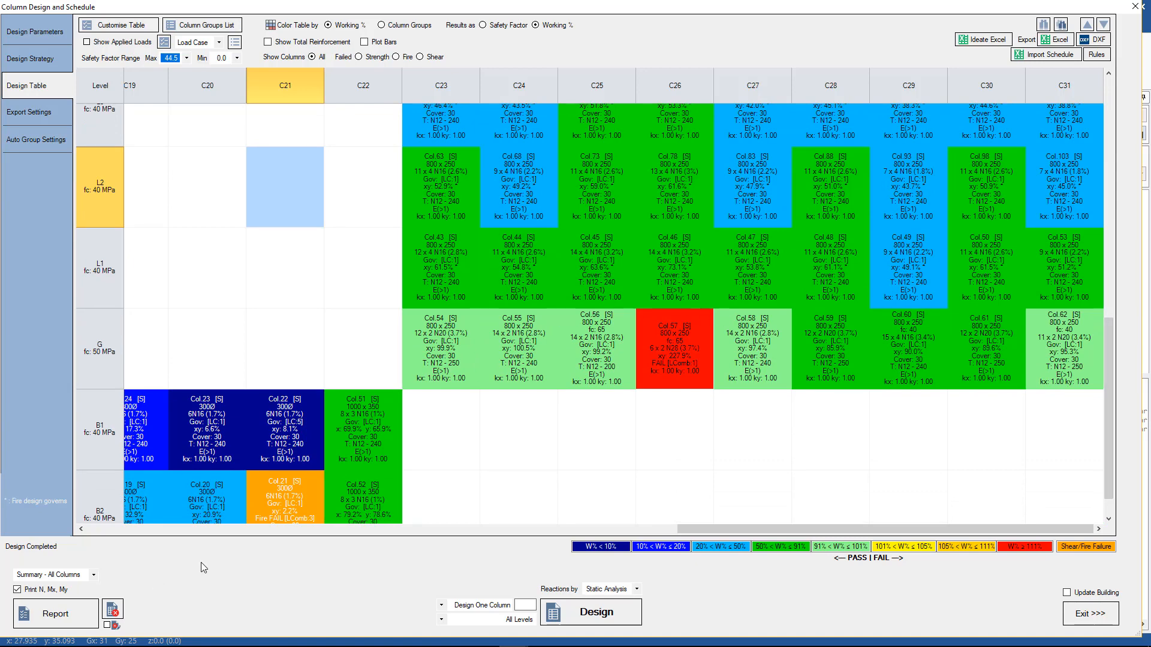
# - Generate the Columns with Max Ast report
pyautogui.click(93, 575)
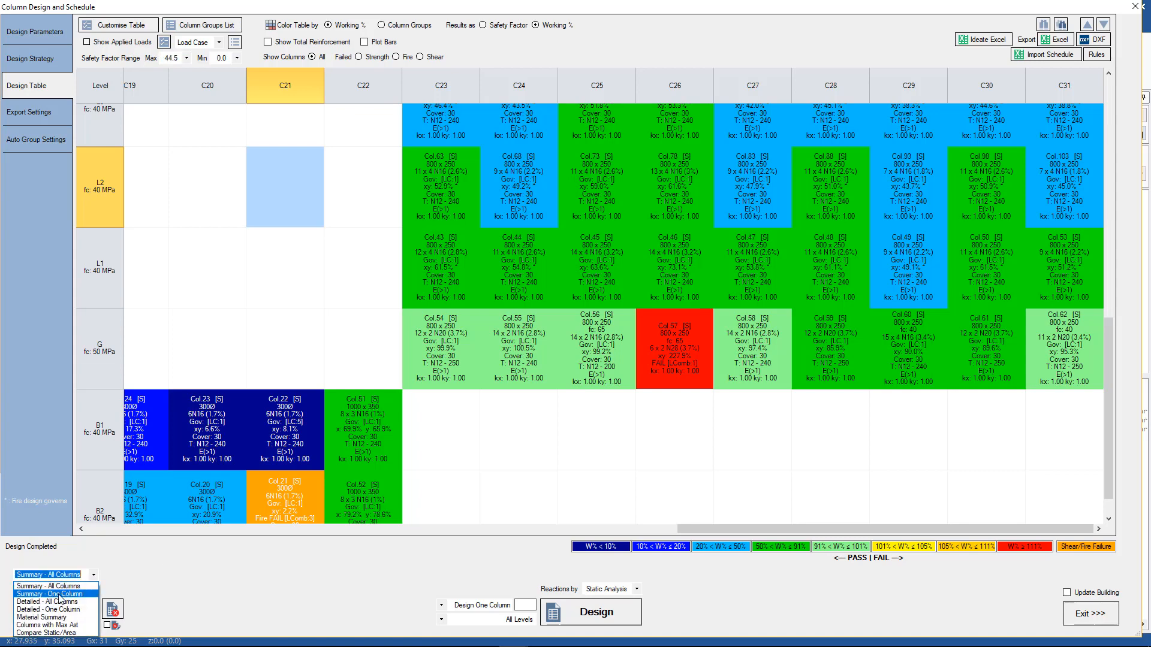
pyautogui.click(66, 625)
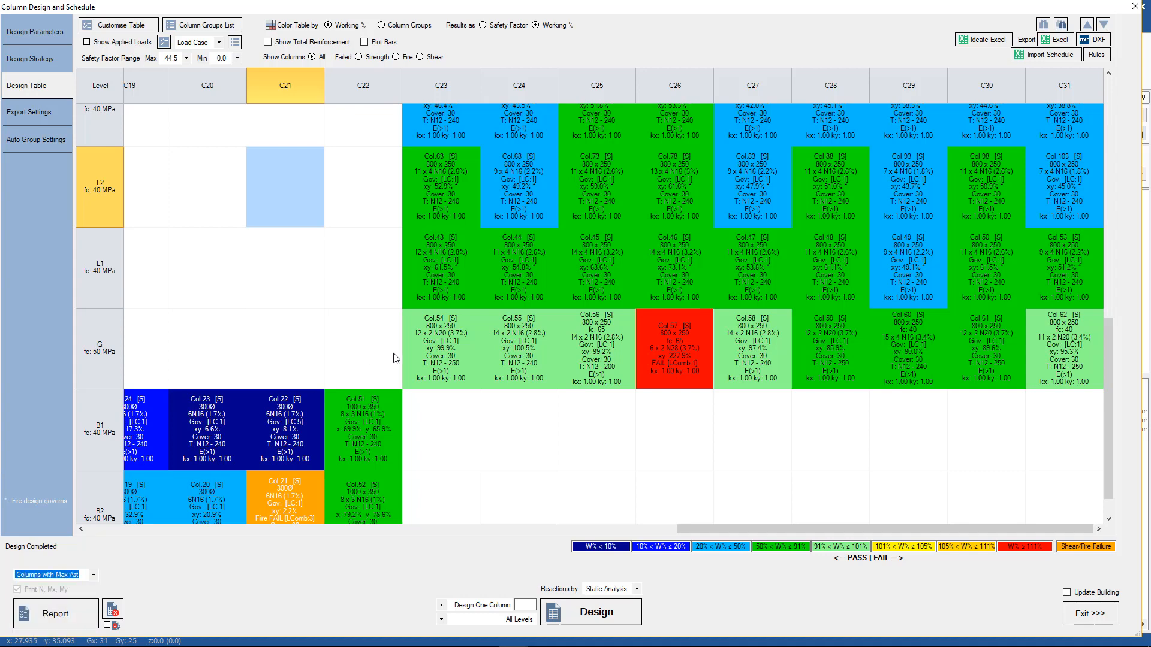
pyautogui.click(37, 626)
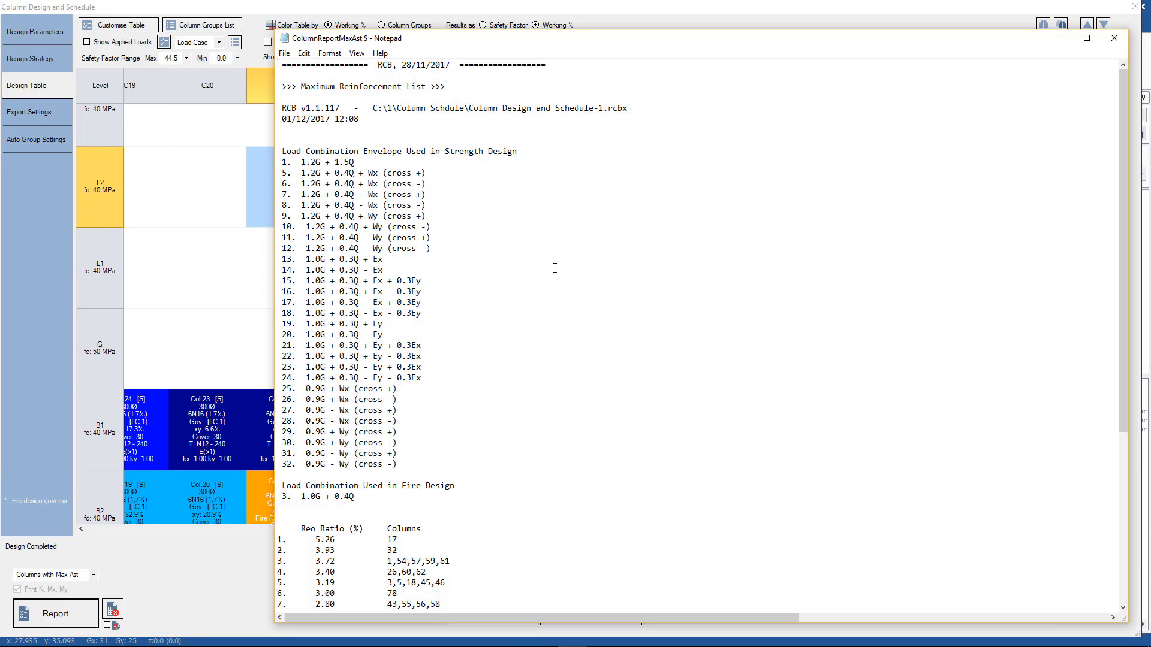
# - Examine the reinforcement ratios and their column lists in the maximum reinforcement report, then close it
pyautogui.scroll(-8, 560, 267)
pyautogui.moveTo(307, 280); pyautogui.dragTo(397, 292)
pyautogui.click(343, 280)
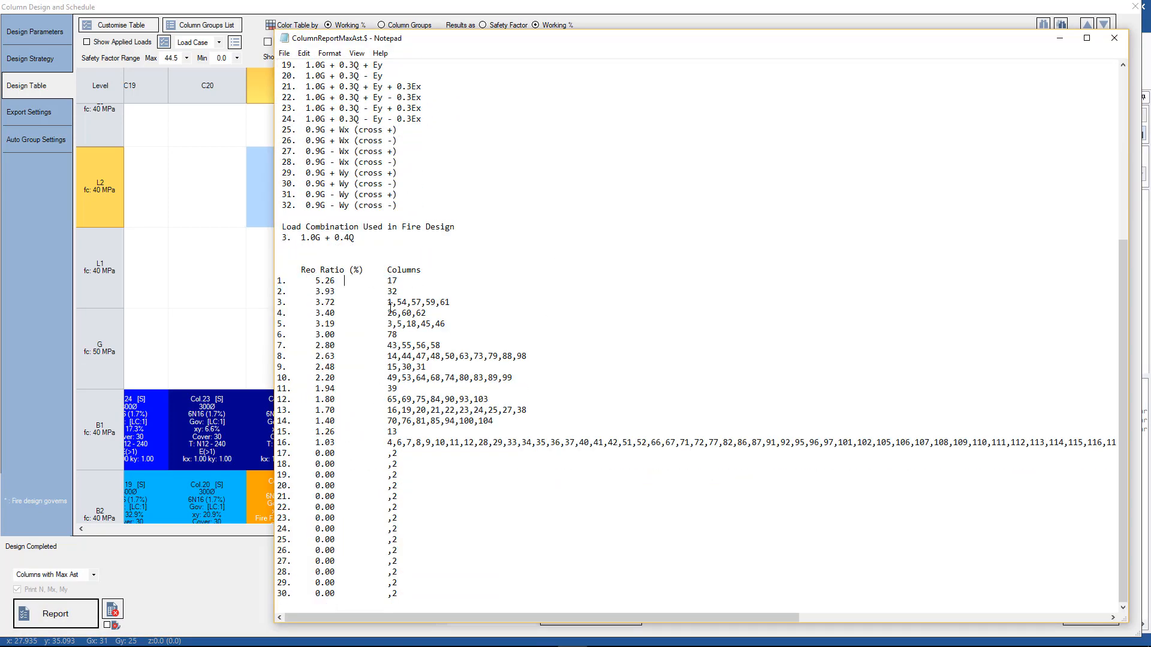
pyautogui.moveTo(311, 442); pyautogui.dragTo(441, 443)
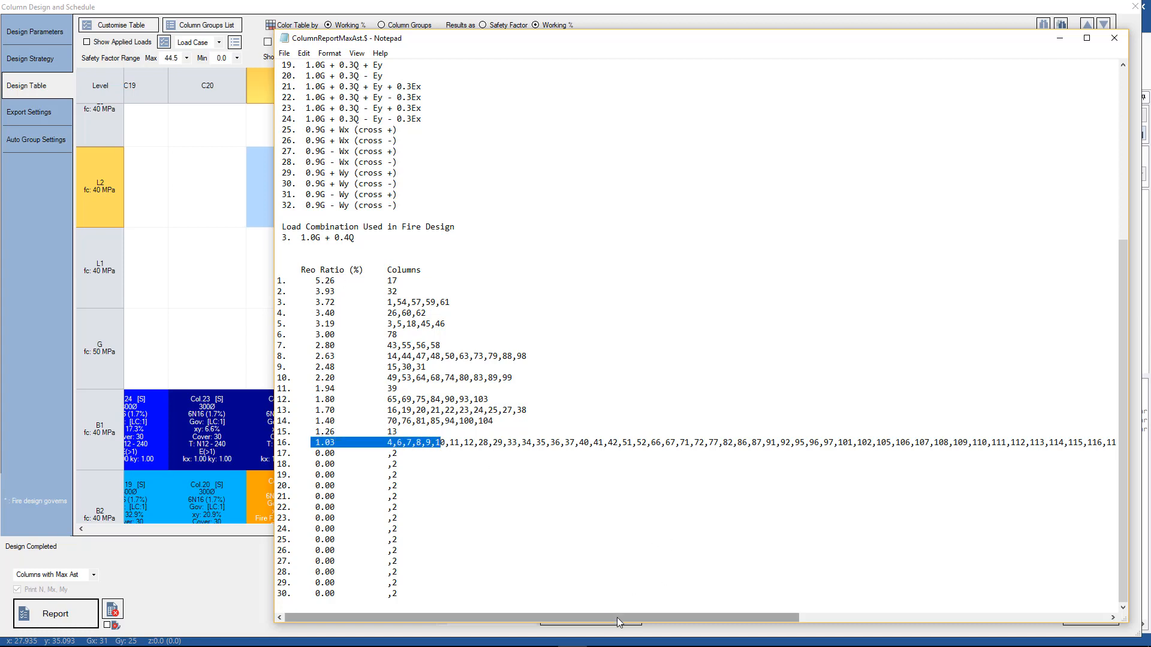
pyautogui.moveTo(616, 617)
pyautogui.mouseDown()
pyautogui.moveTo(881, 617)
pyautogui.moveTo(600, 618)
pyautogui.mouseUp()
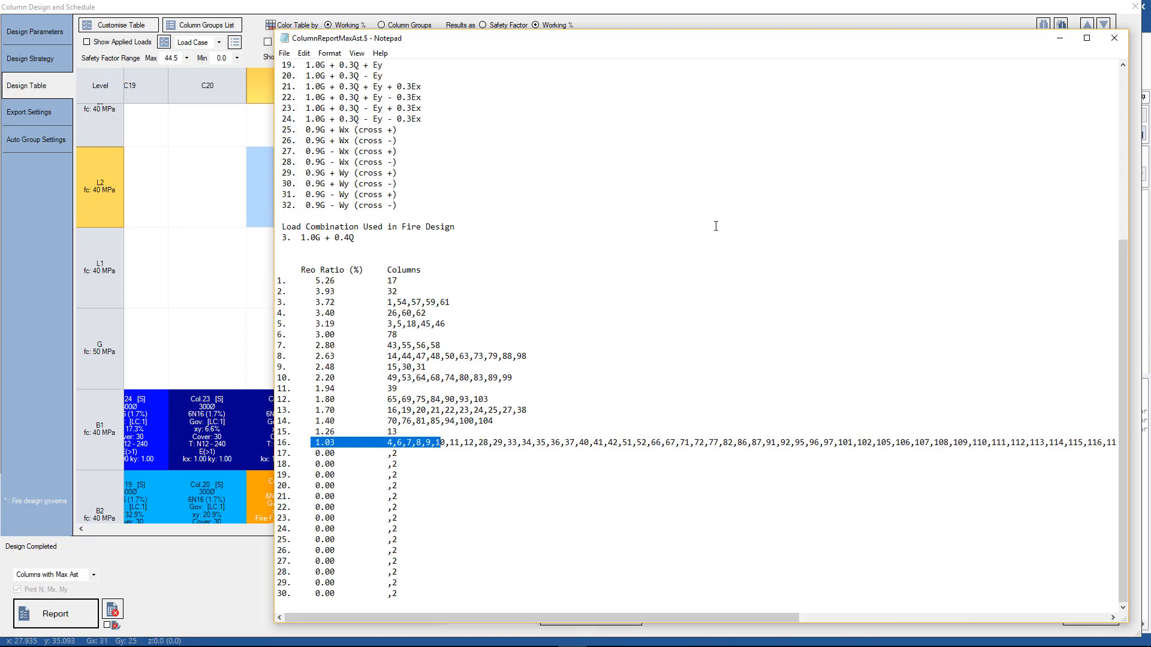
pyautogui.click(731, 209)
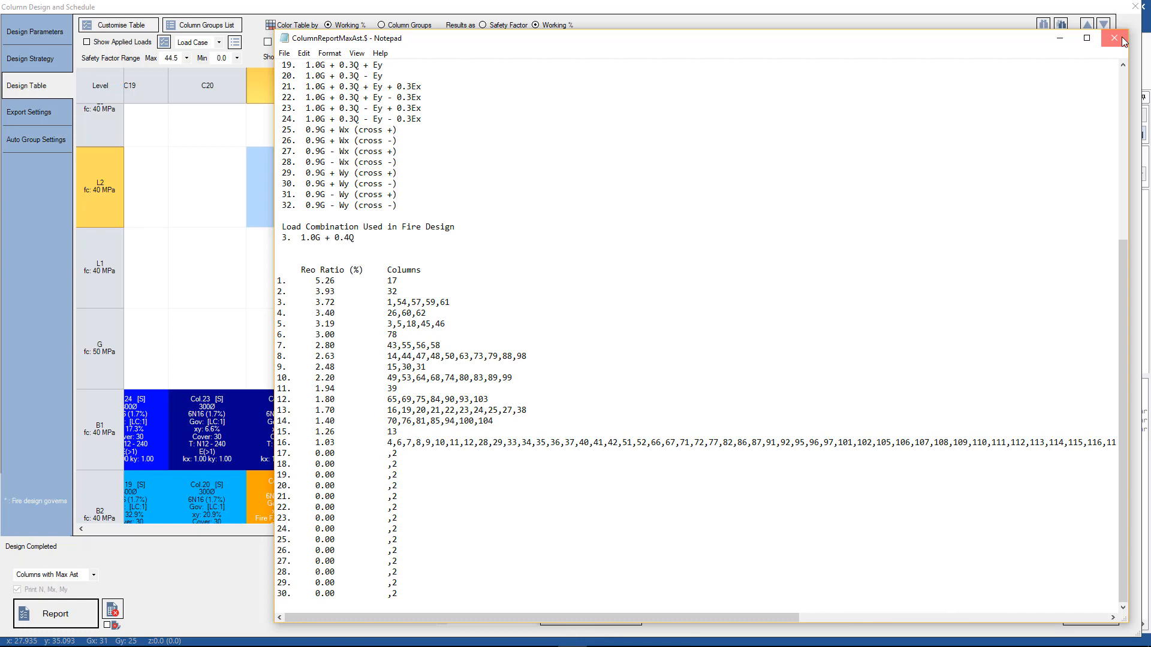
pyautogui.click(1122, 41)
# - Generate the Summary - All Columns report, view it and close it
pyautogui.click(94, 576)
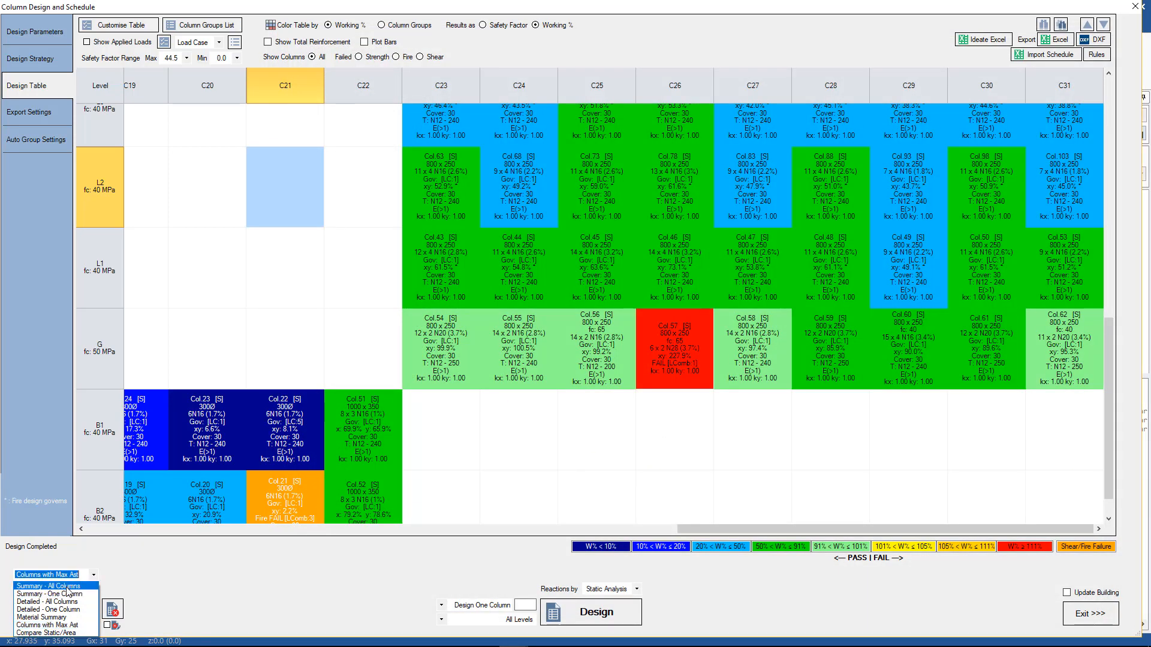
pyautogui.click(48, 587)
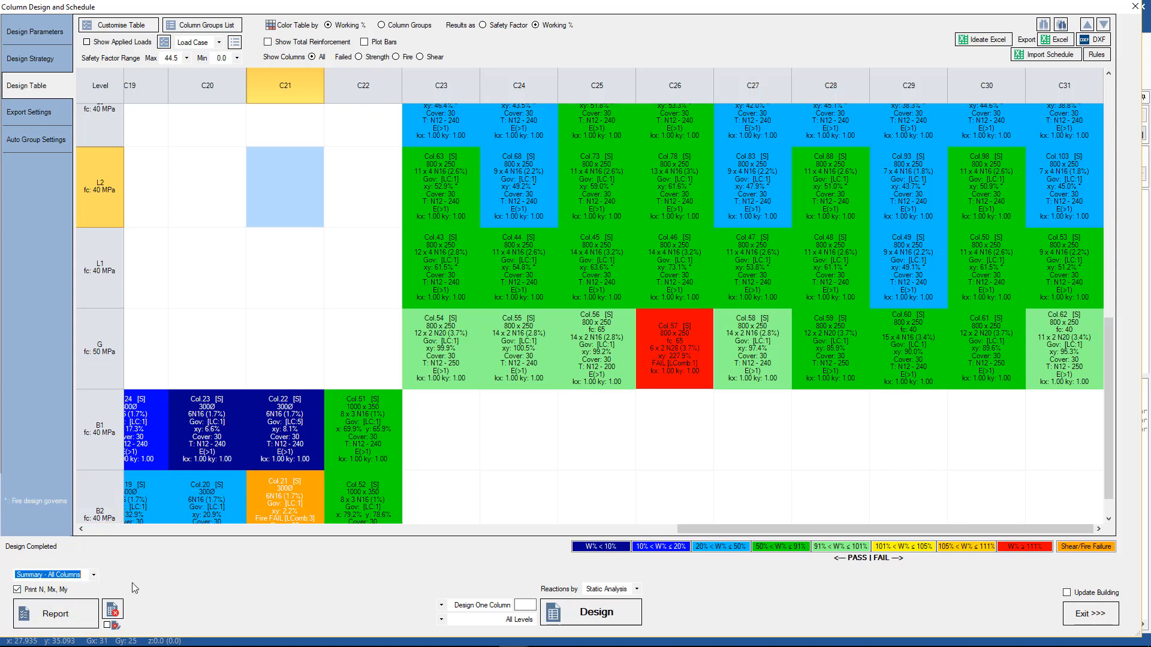
pyautogui.click(59, 612)
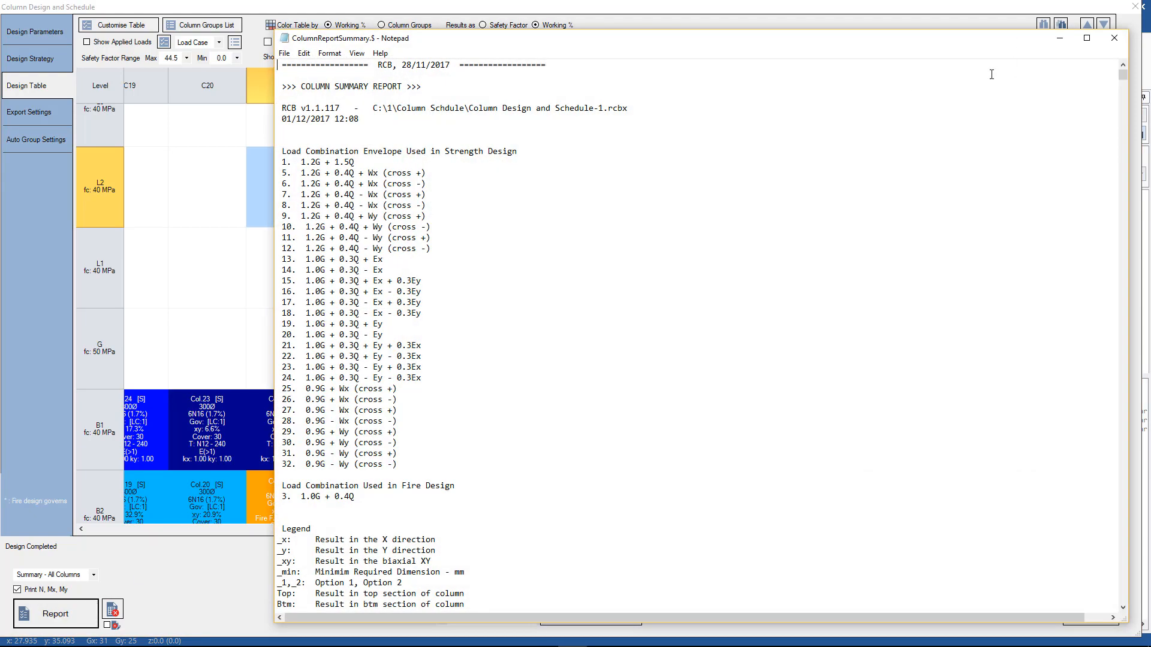
pyautogui.click(1114, 38)
# - Generate the Summary - One Column report for column 56
pyautogui.click(92, 575)
pyautogui.click(48, 593)
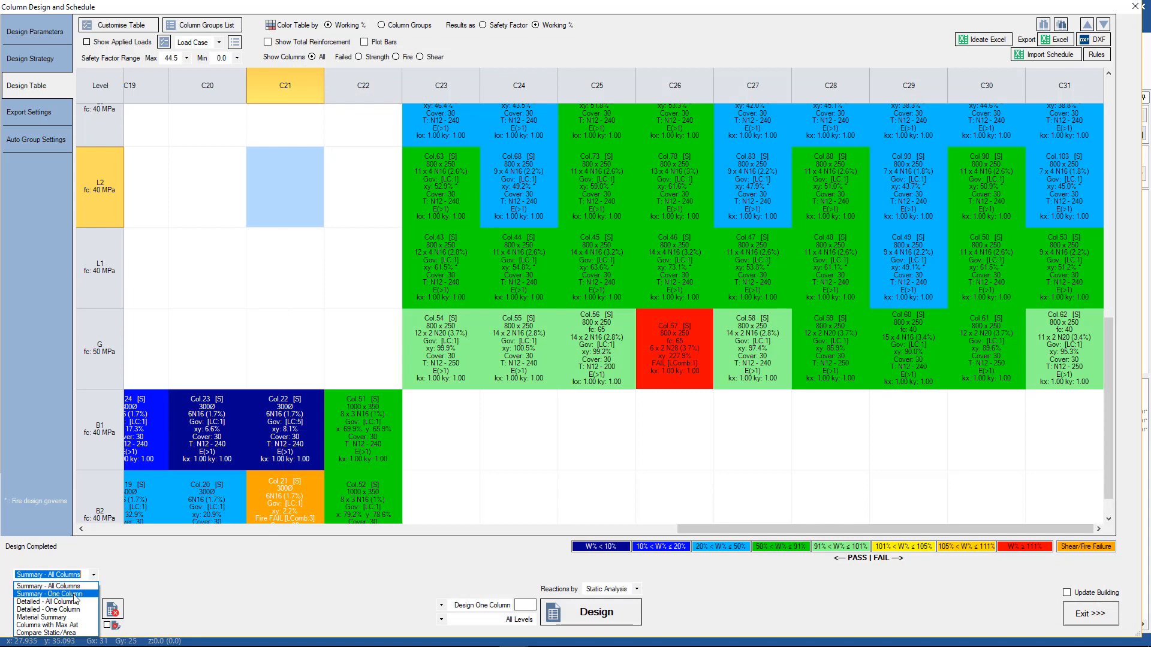
pyautogui.click(73, 614)
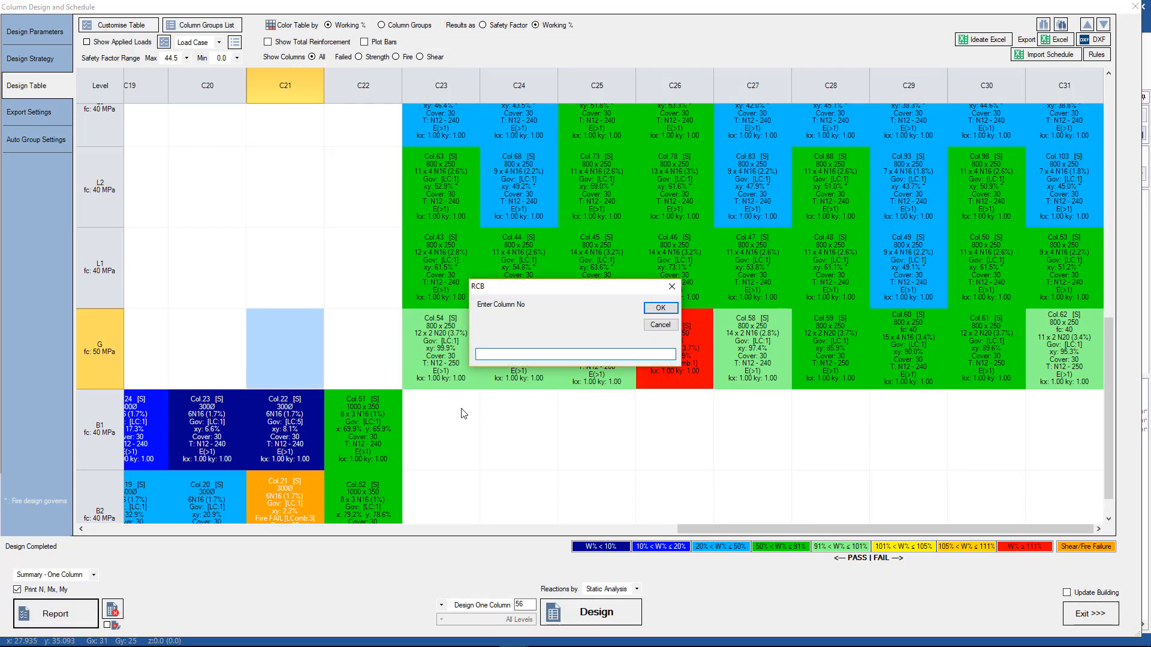
pyautogui.write('56')
pyautogui.press('Return')
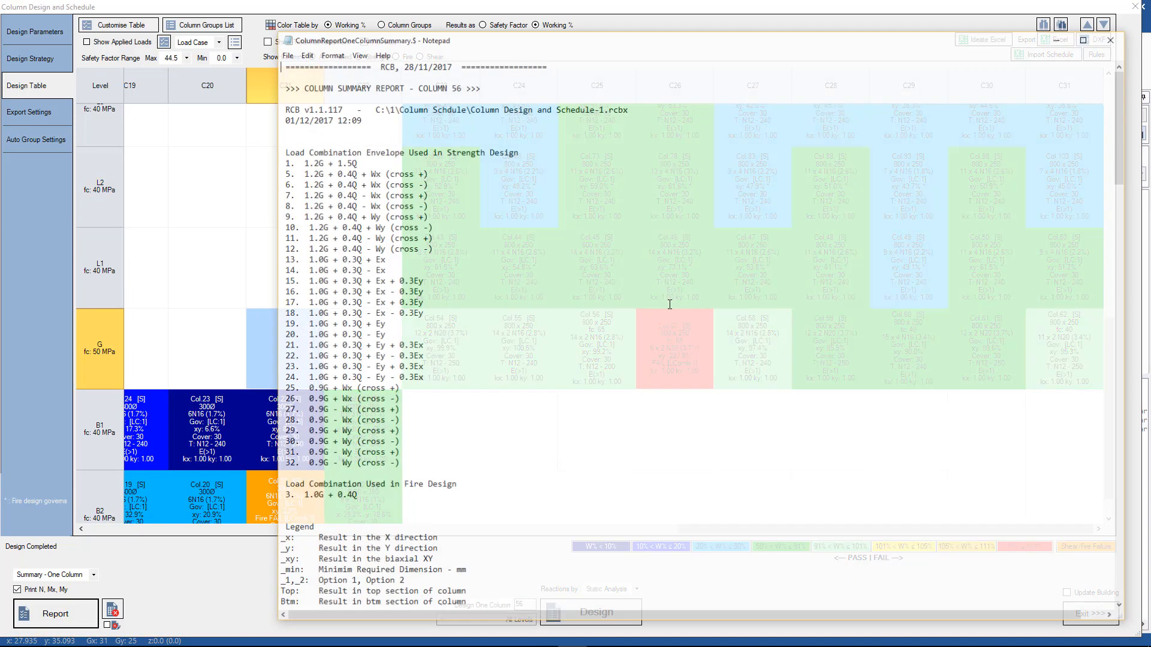
# - Maximise the column 56 summary report and examine its legend, strength results per load combination and governing combination marker
pyautogui.scroll(-11, 504, 273)
pyautogui.moveTo(580, 39); pyautogui.dragTo(512, 1)
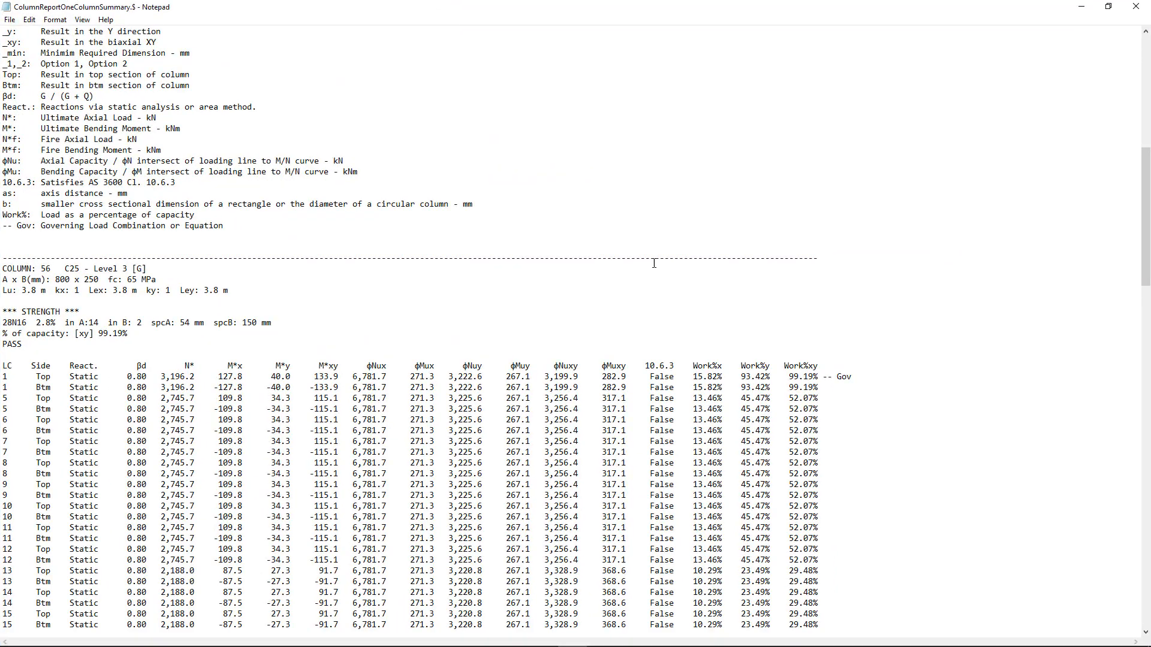
pyautogui.scroll(-1, 654, 264)
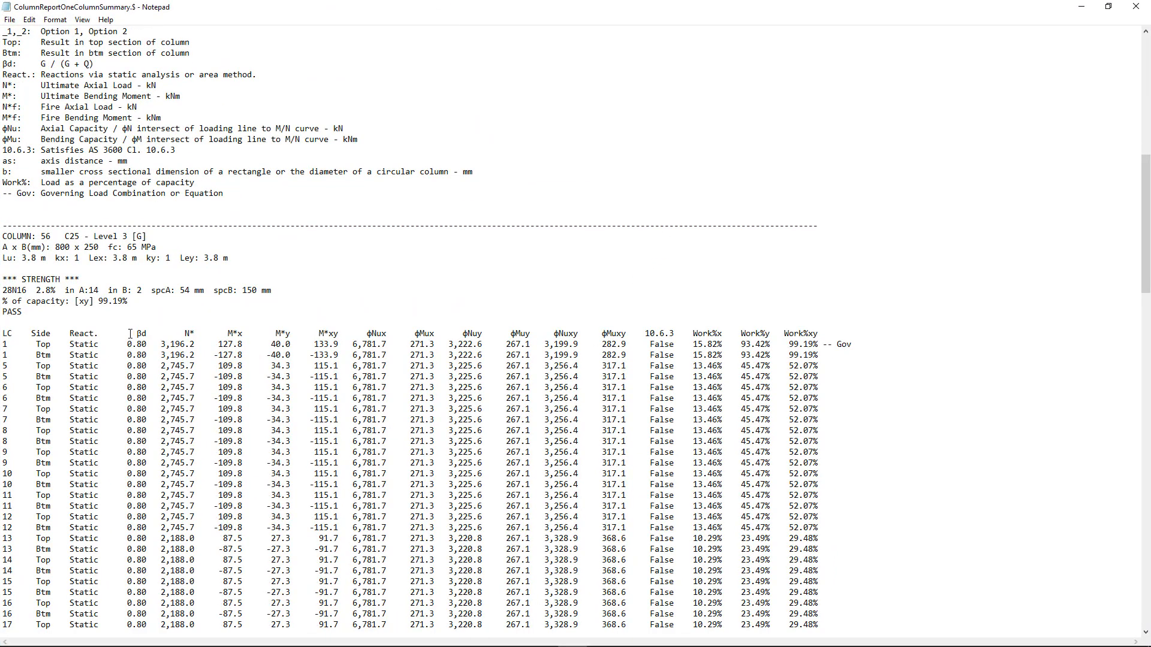
pyautogui.scroll(-9, 137, 355)
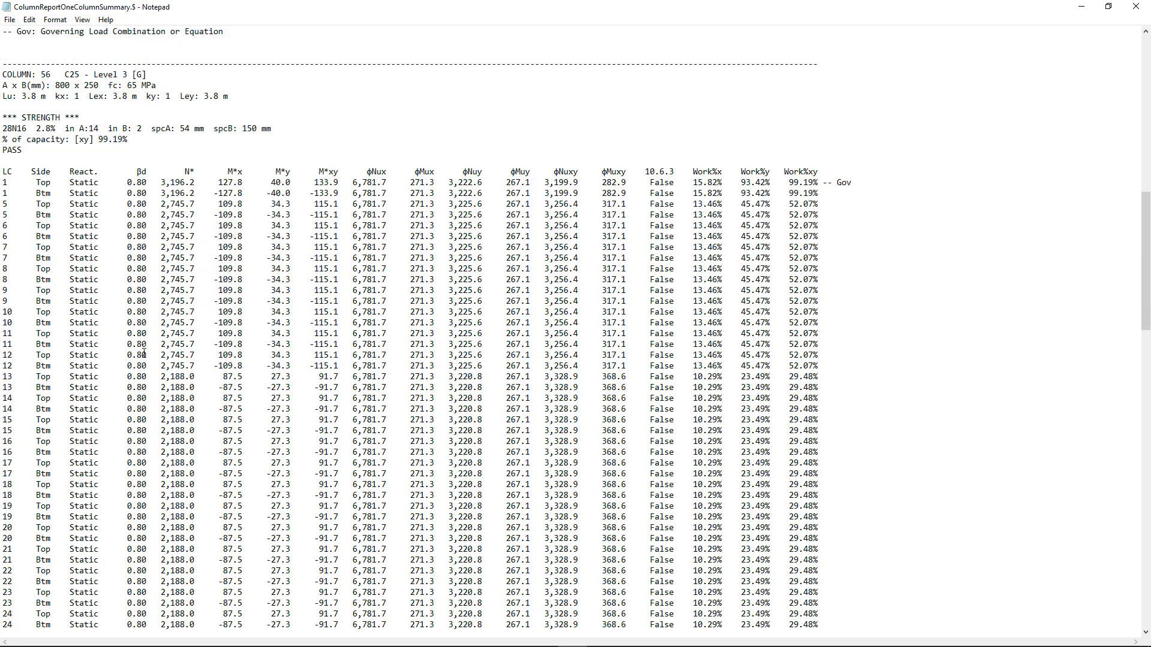
pyautogui.scroll(5, 162, 370)
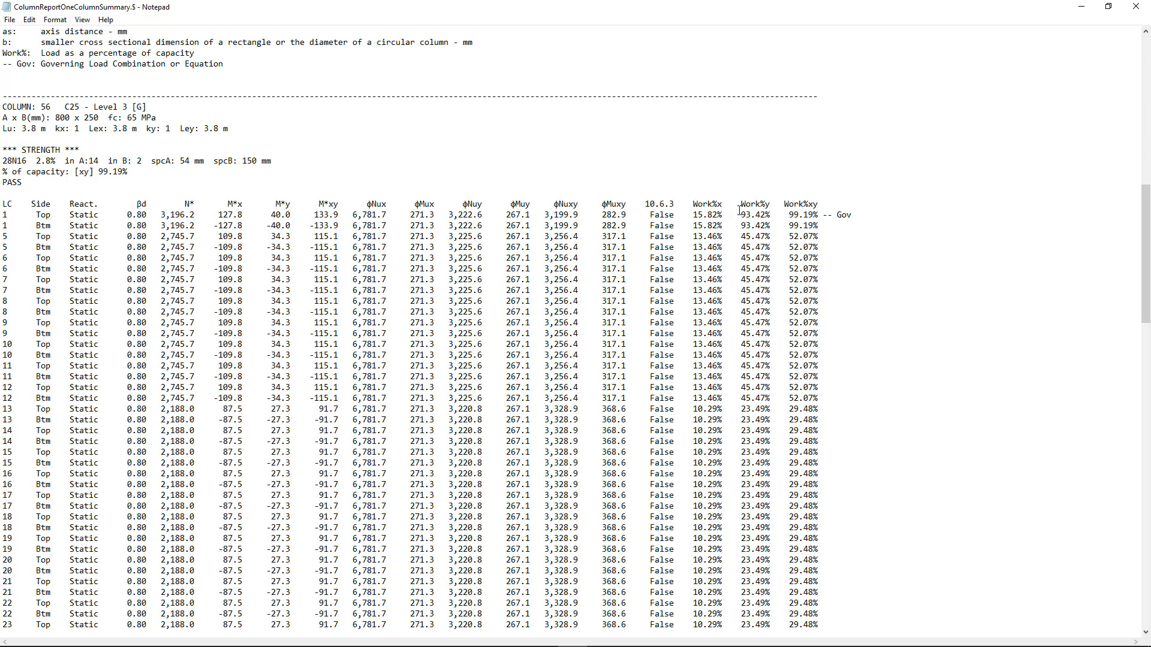
pyautogui.scroll(-1, 805, 203)
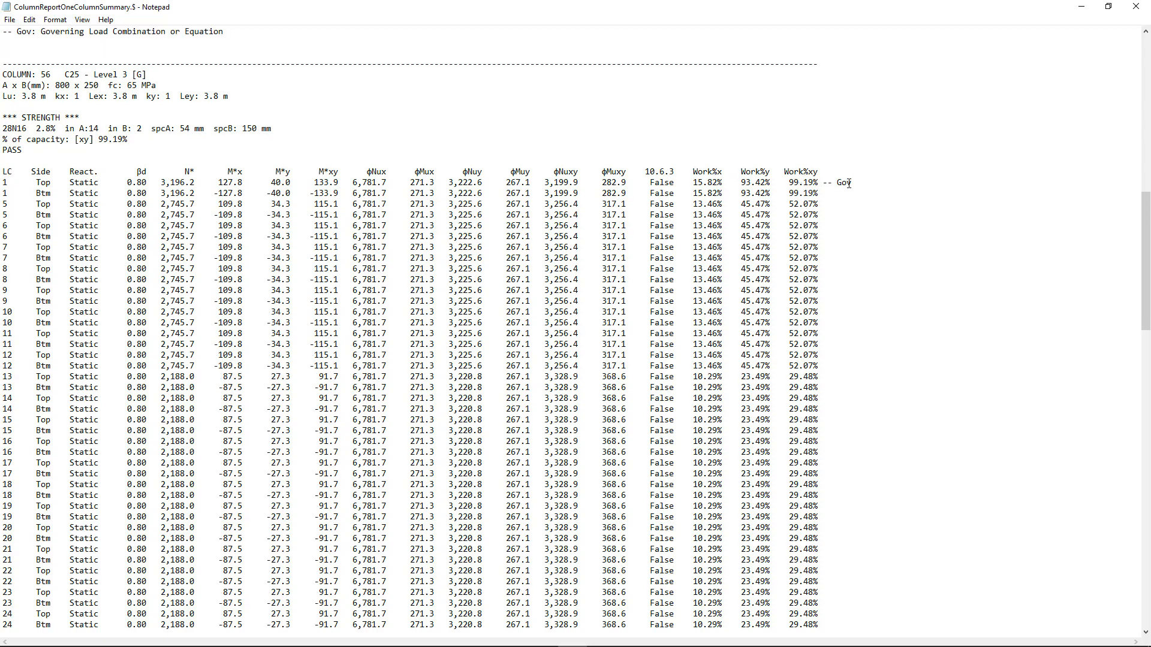
pyautogui.moveTo(851, 183); pyautogui.dragTo(818, 186)
pyautogui.scroll(-8, 813, 209)
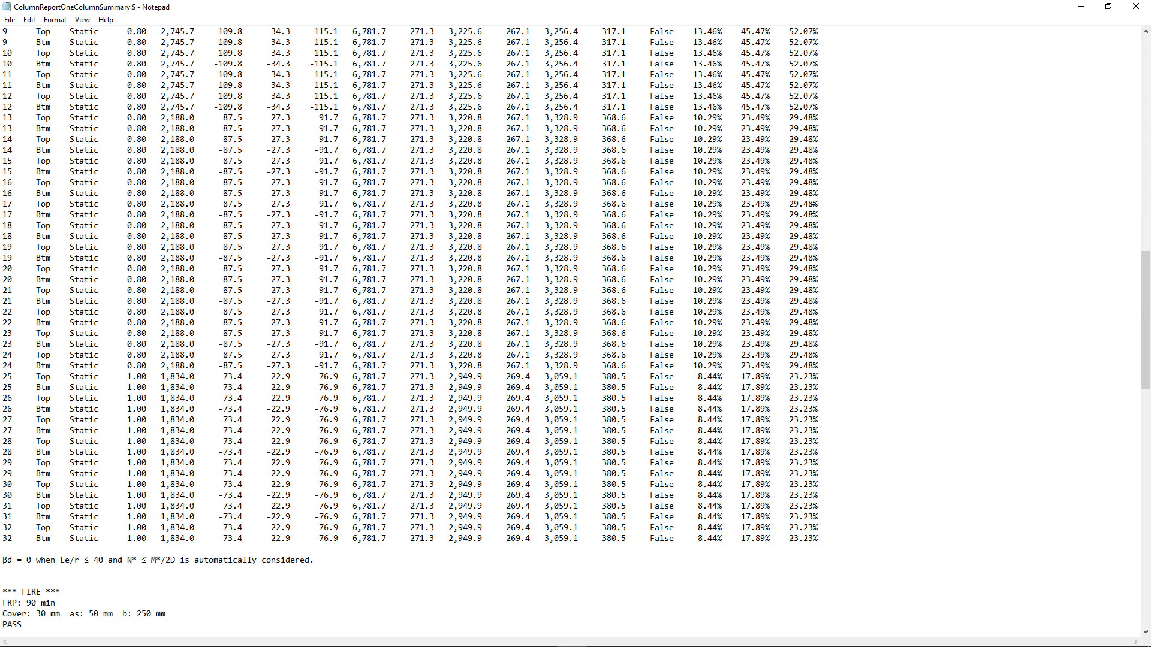
pyautogui.scroll(5, 814, 209)
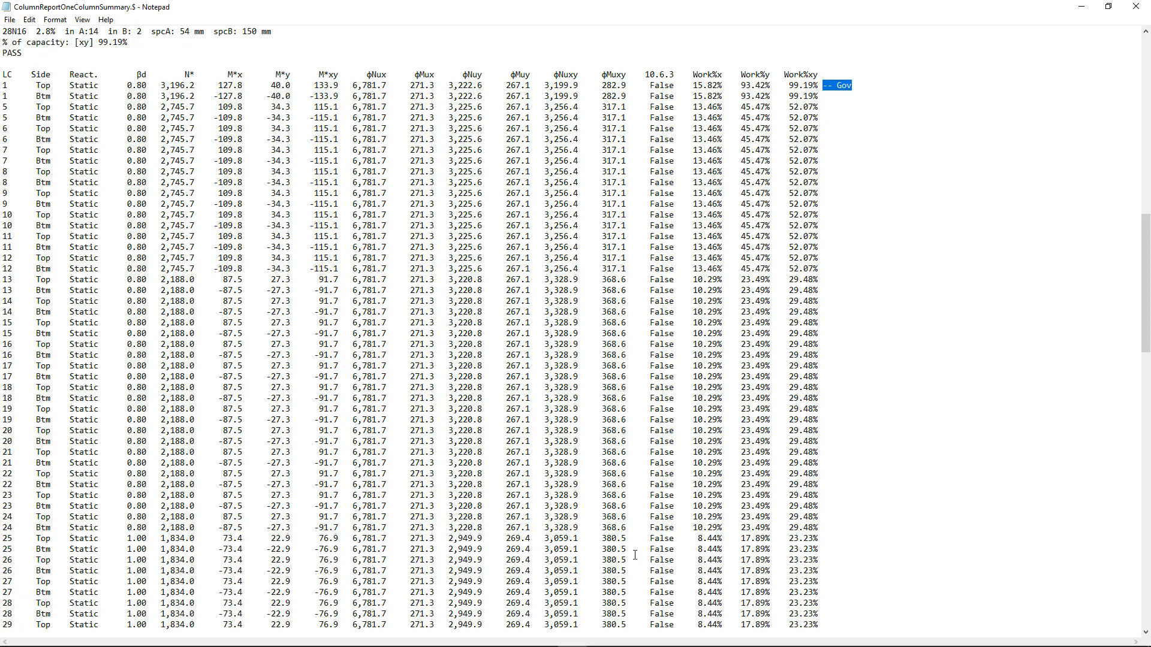
pyautogui.scroll(-8, 635, 555)
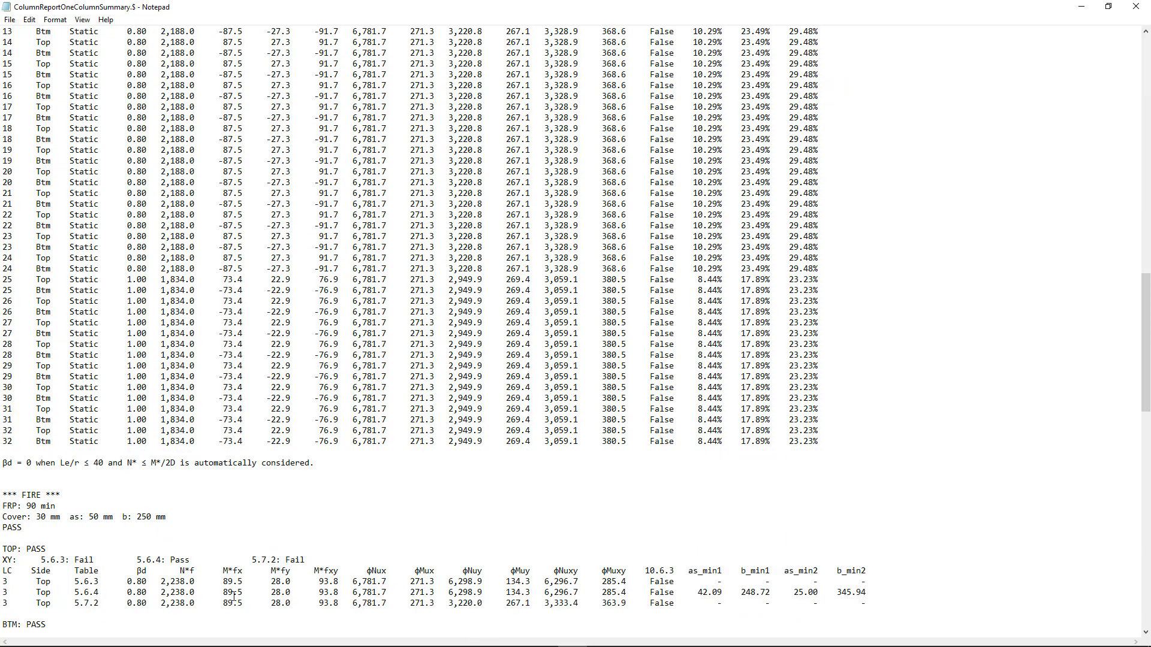
# - Examine the fire design results for the column's top and bottom, including the table checks, minimum dimensions and dash note
pyautogui.scroll(-6, 197, 509)
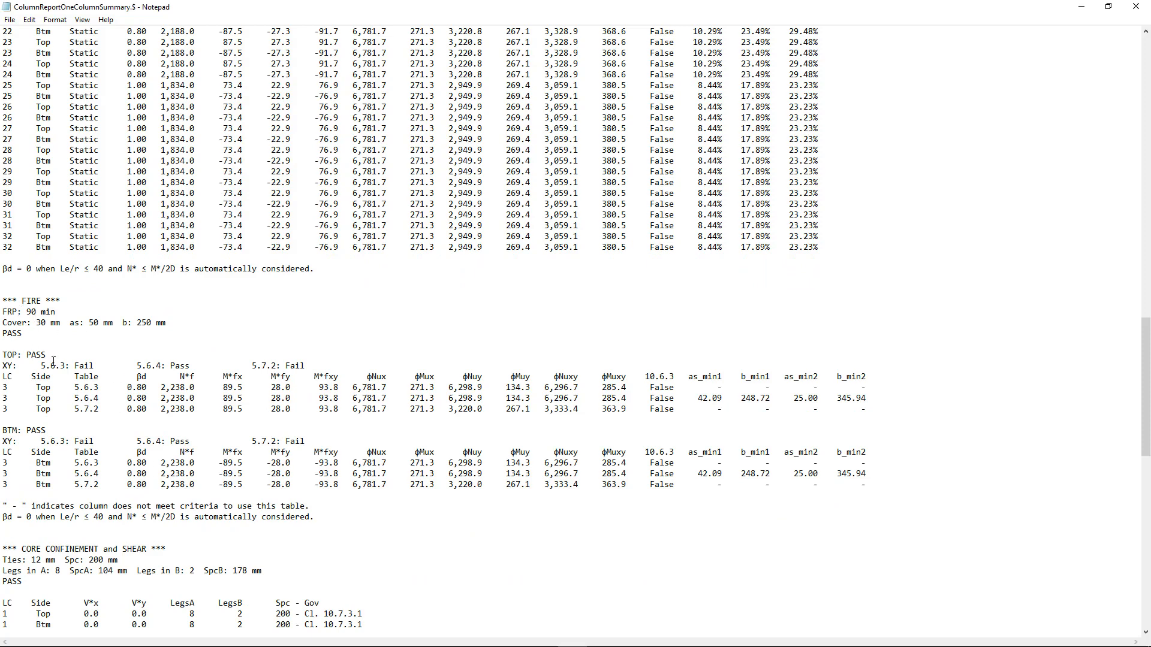
pyautogui.moveTo(46, 338); pyautogui.dragTo(2, 357)
pyautogui.moveTo(47, 431); pyautogui.dragTo(2, 431)
pyautogui.moveTo(64, 354); pyautogui.dragTo(2, 356)
pyautogui.click(85, 366)
pyautogui.moveTo(713, 388); pyautogui.dragTo(723, 387)
pyautogui.click(722, 388)
pyautogui.moveTo(311, 507); pyautogui.dragTo(33, 508)
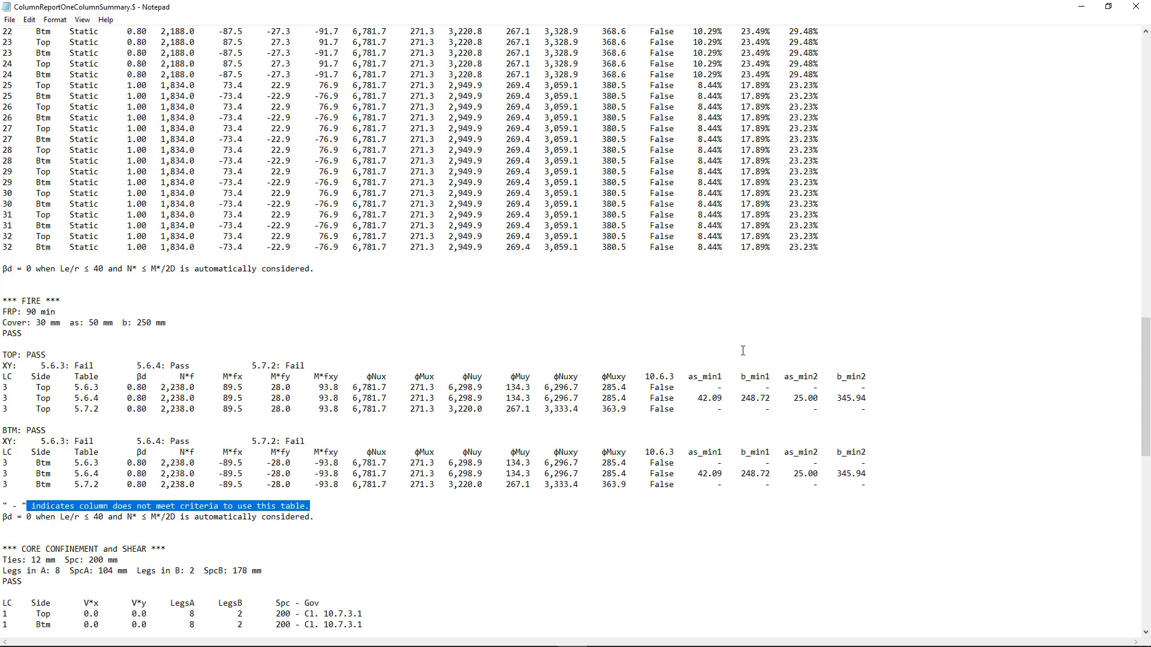
pyautogui.moveTo(903, 410); pyautogui.dragTo(690, 410)
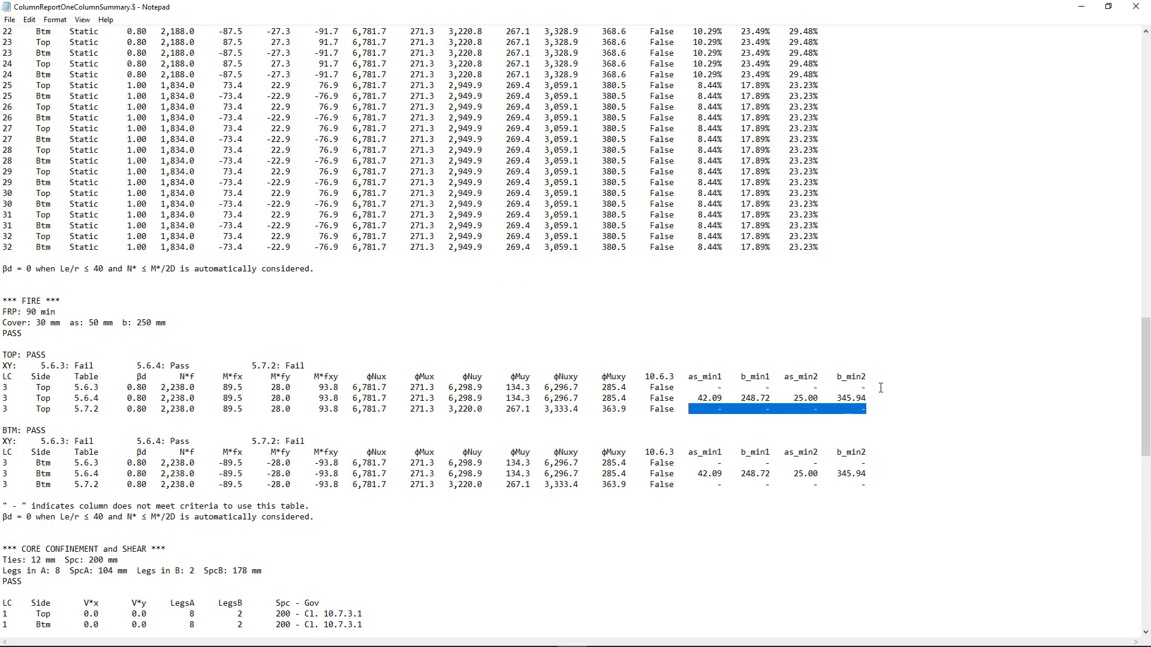
pyautogui.moveTo(866, 398); pyautogui.dragTo(698, 398)
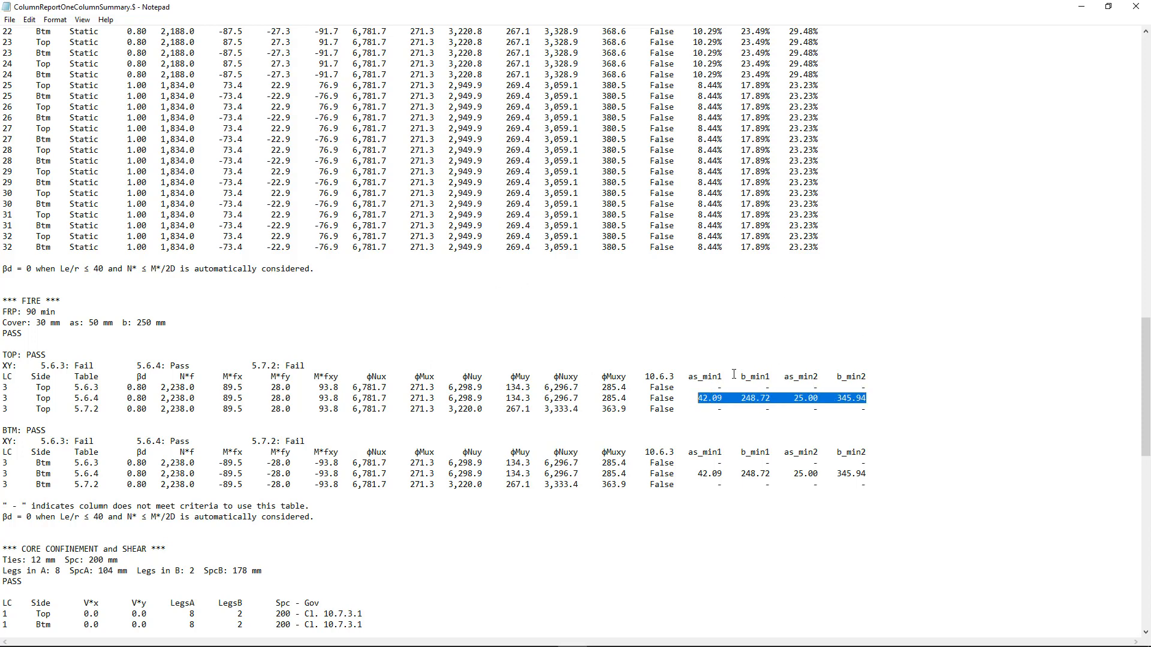
# - Examine the core confinement and shear results down to the maximum tie spacing formula at the report's end
pyautogui.scroll(-7, 734, 374)
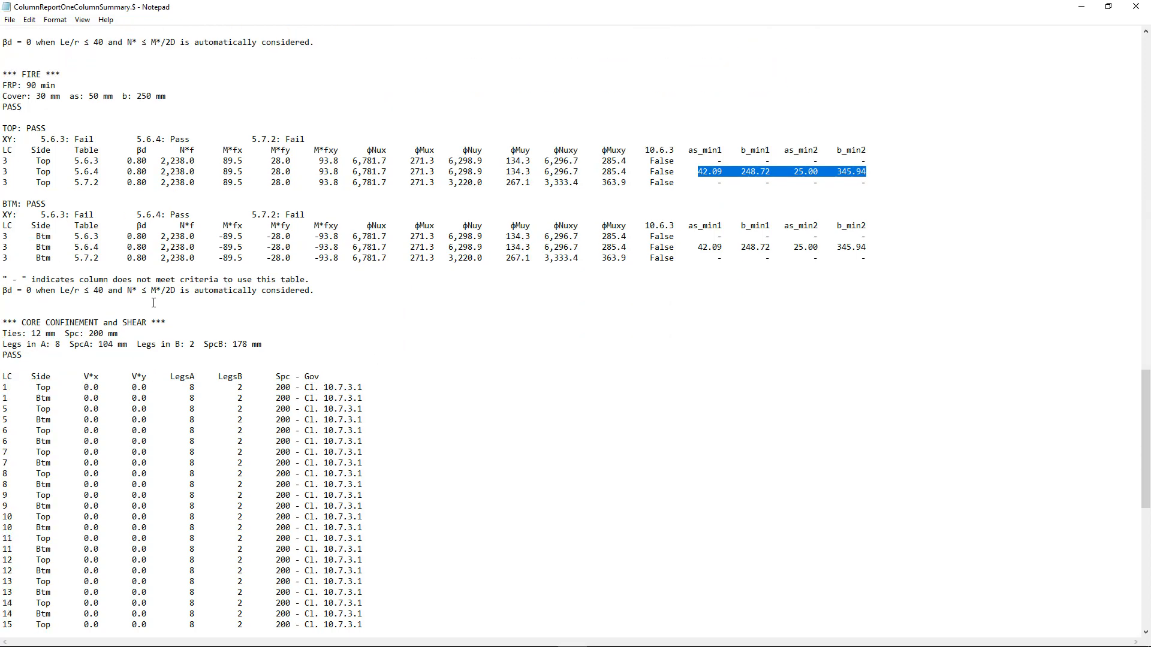
pyautogui.scroll(-1, 89, 325)
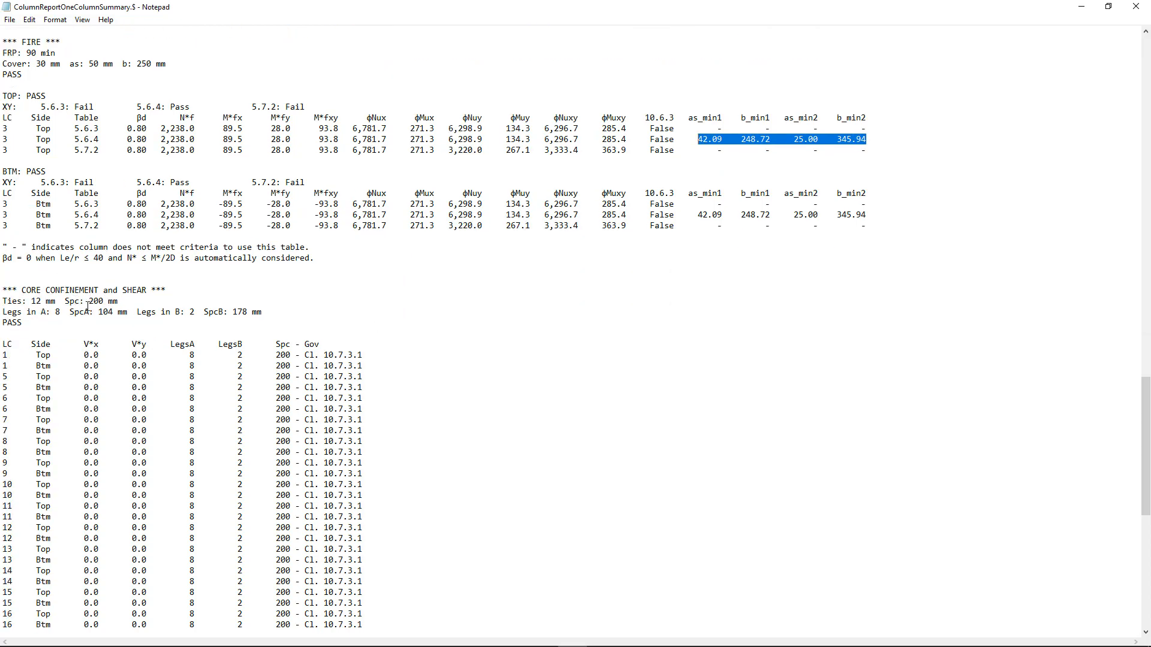
pyautogui.scroll(-2, 180, 312)
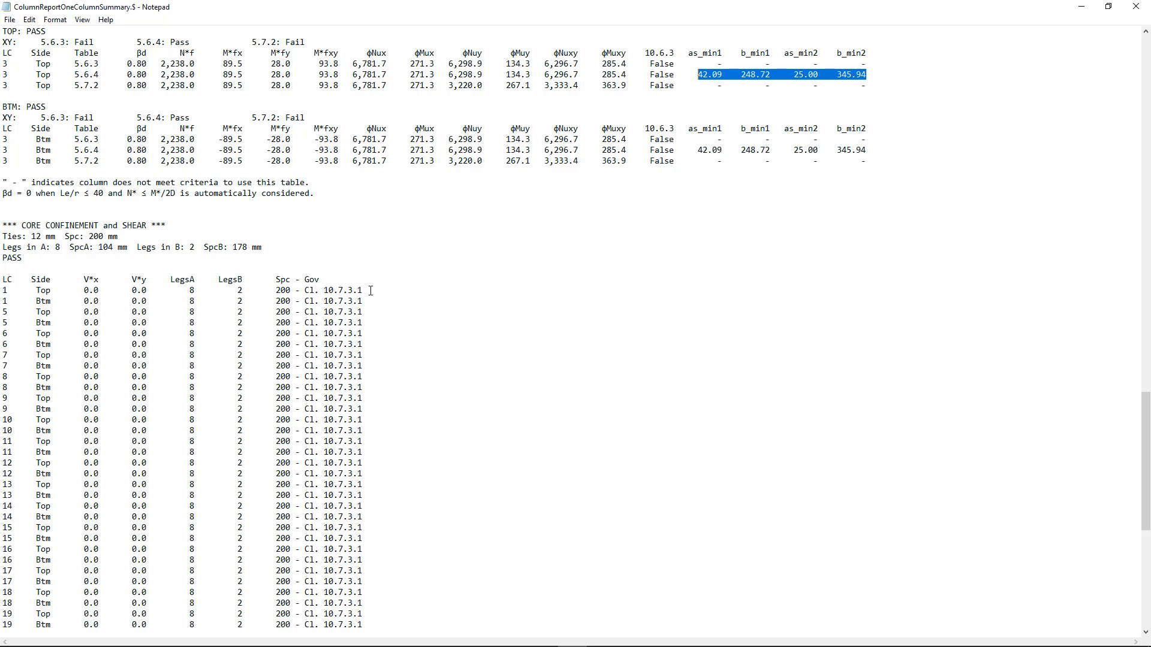
pyautogui.scroll(-12, 320, 279)
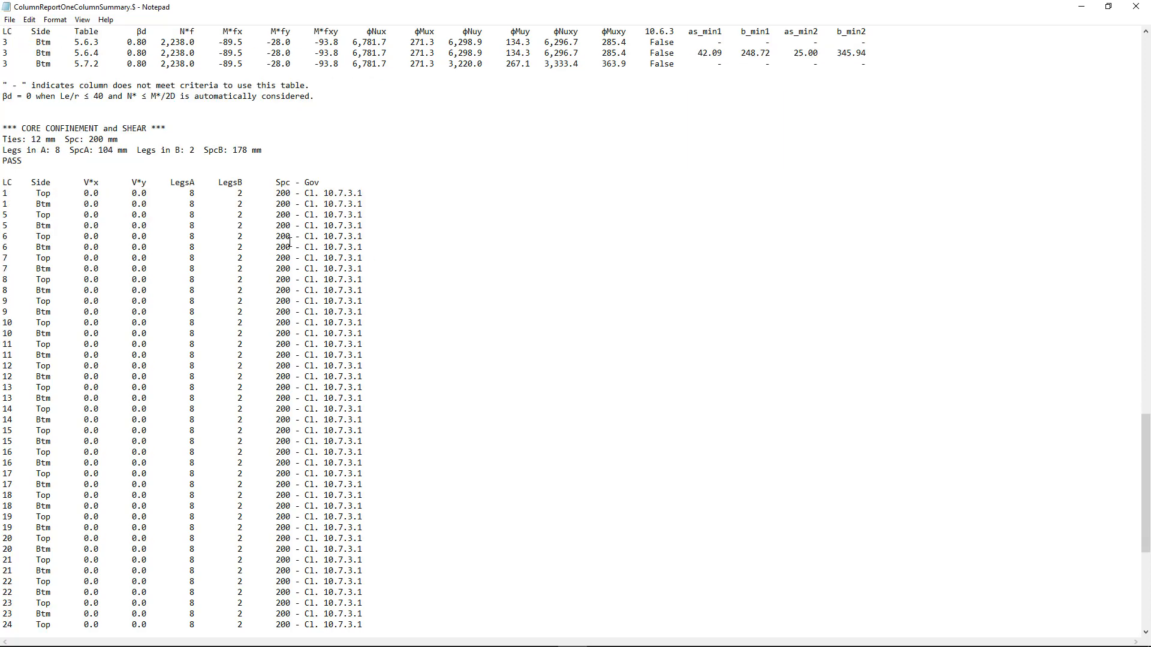
pyautogui.scroll(-1, 289, 238)
pyautogui.scroll(10, 133, 220)
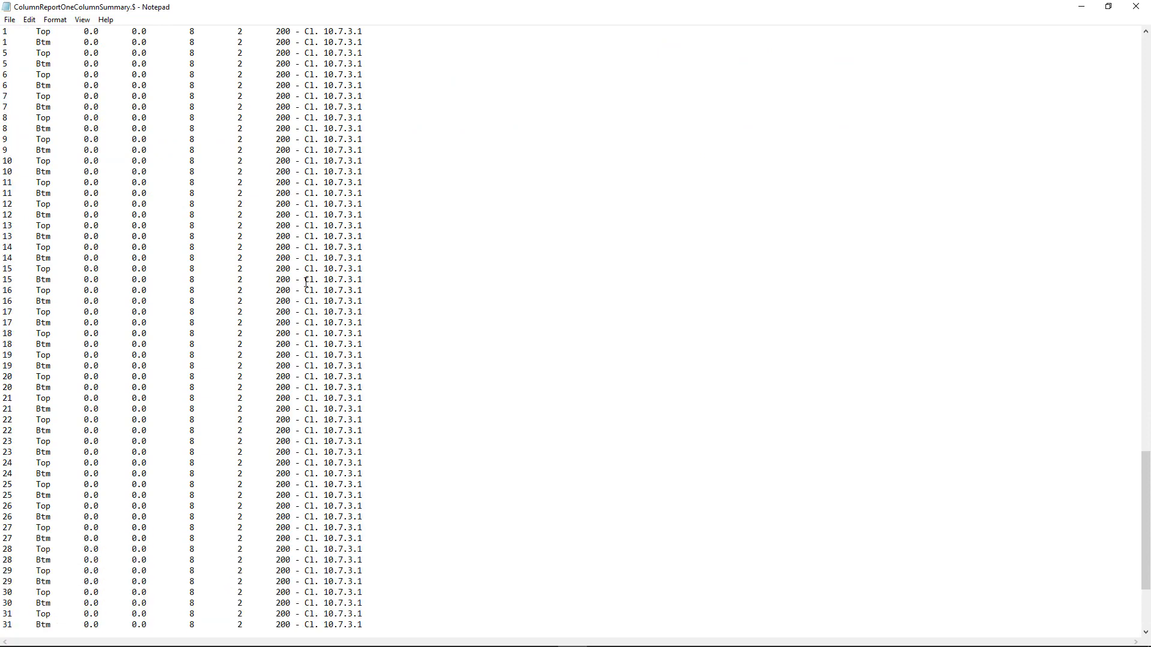
pyautogui.scroll(-6, 224, 204)
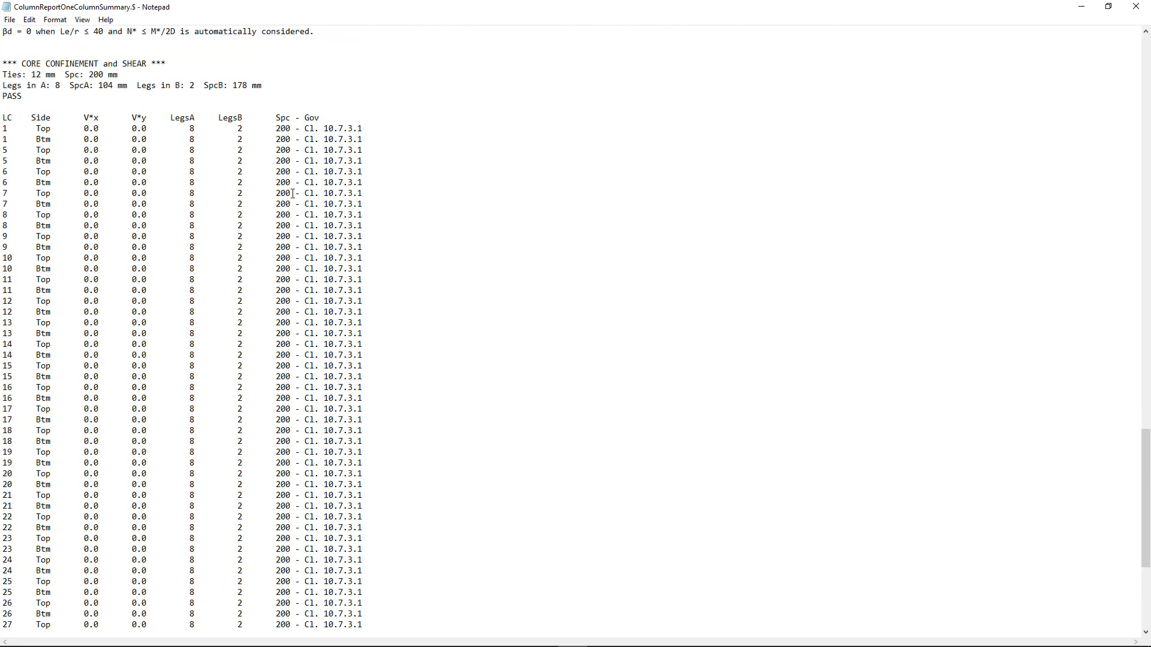
pyautogui.scroll(-4, 246, 327)
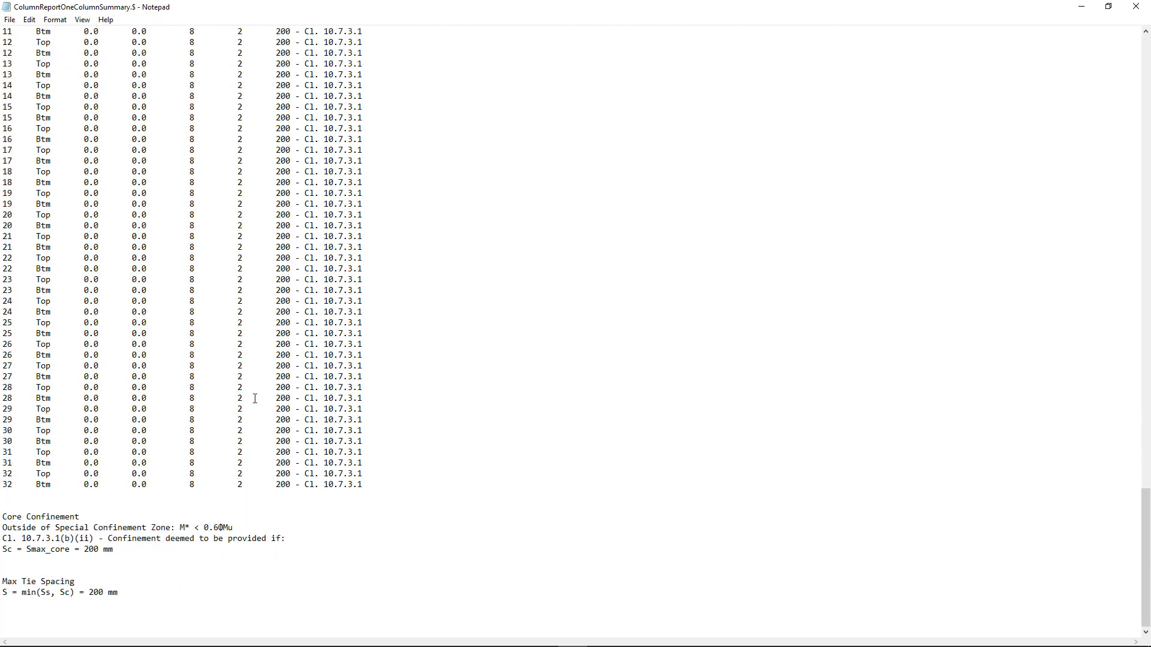
pyautogui.tripleClick(122, 596)
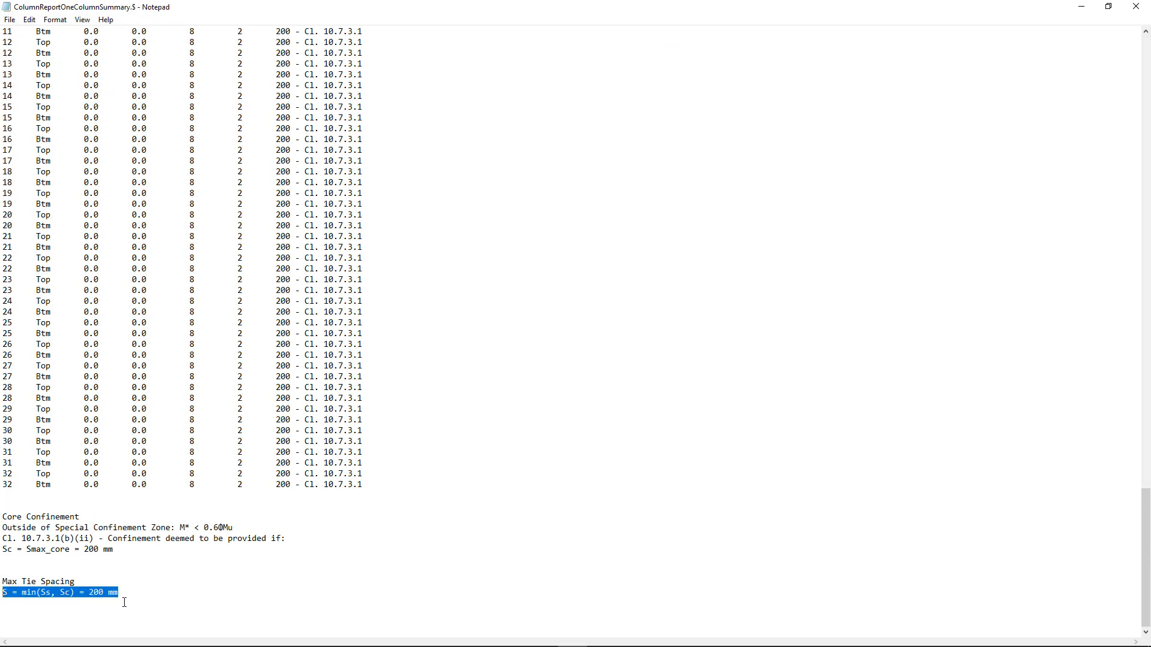
pyautogui.click(123, 596)
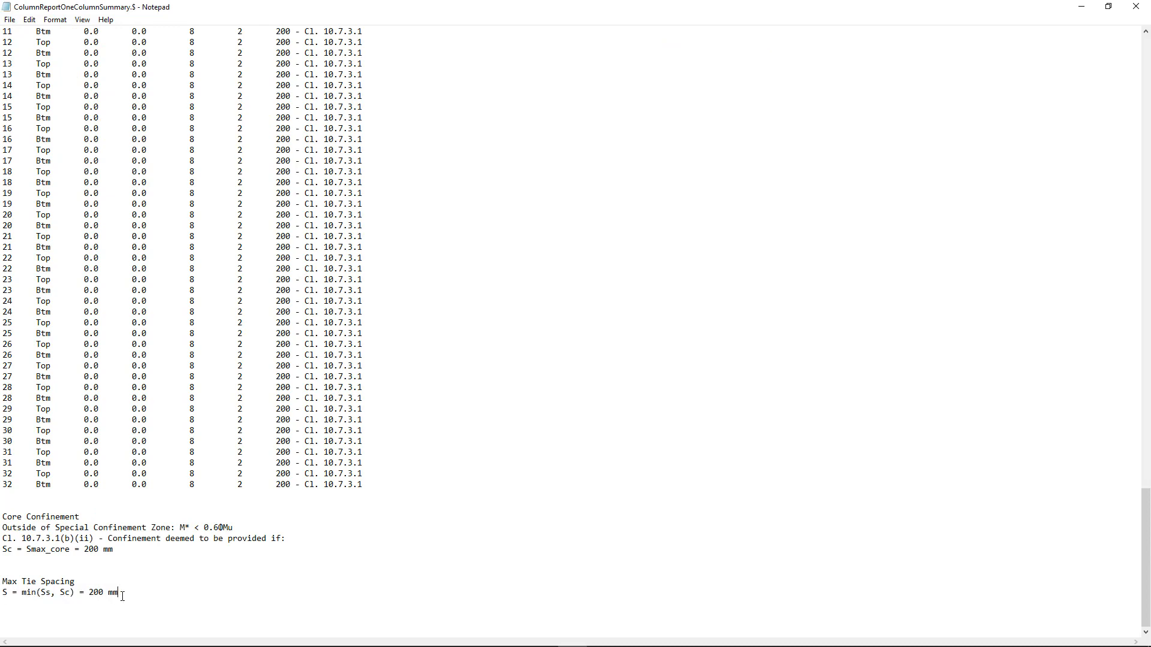
pyautogui.doubleClick(47, 593)
pyautogui.doubleClick(64, 593)
# - Look back over the column 56 strength results and legend, then close the summary report
pyautogui.scroll(20, 545, 305)
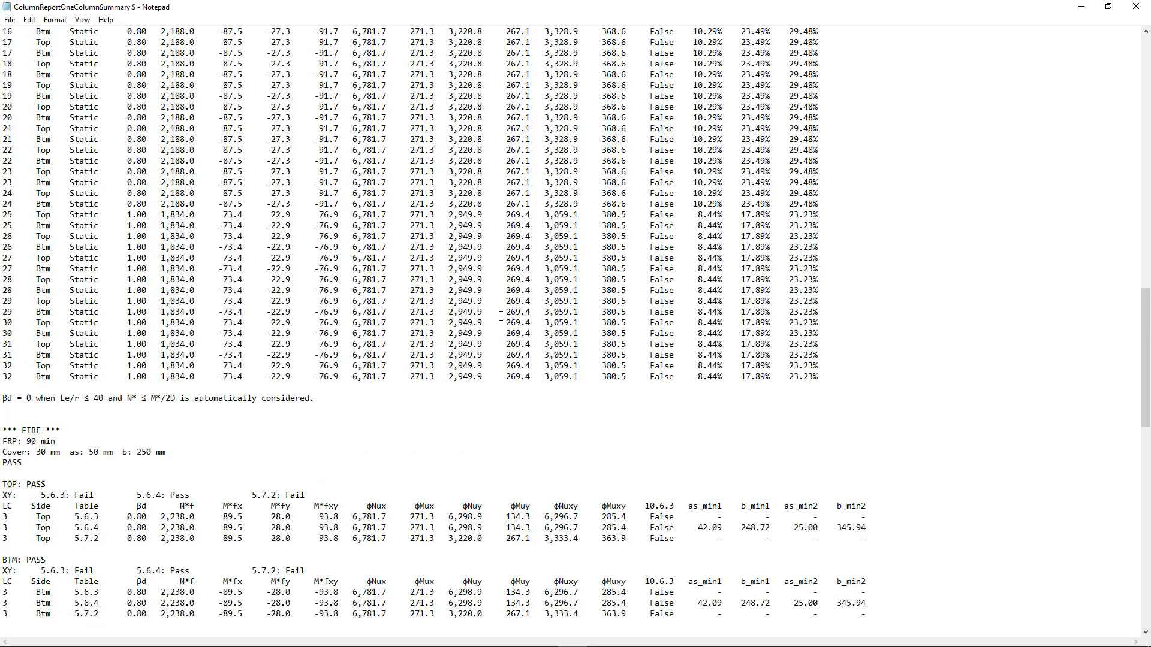
pyautogui.scroll(15, 500, 315)
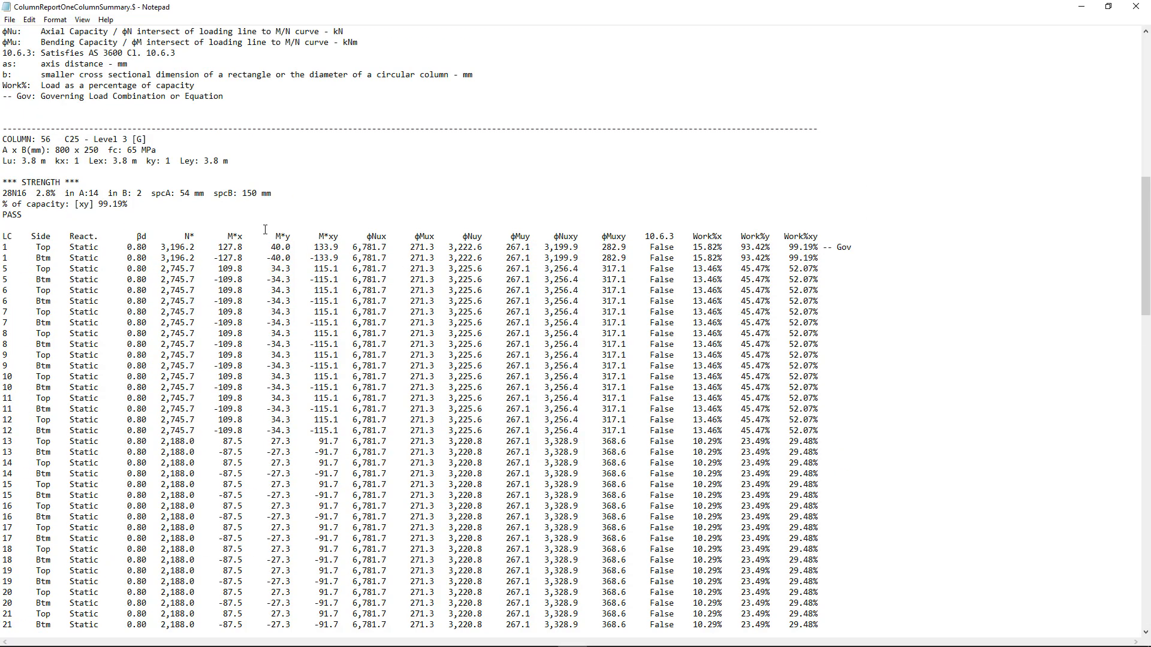
pyautogui.scroll(5, 267, 198)
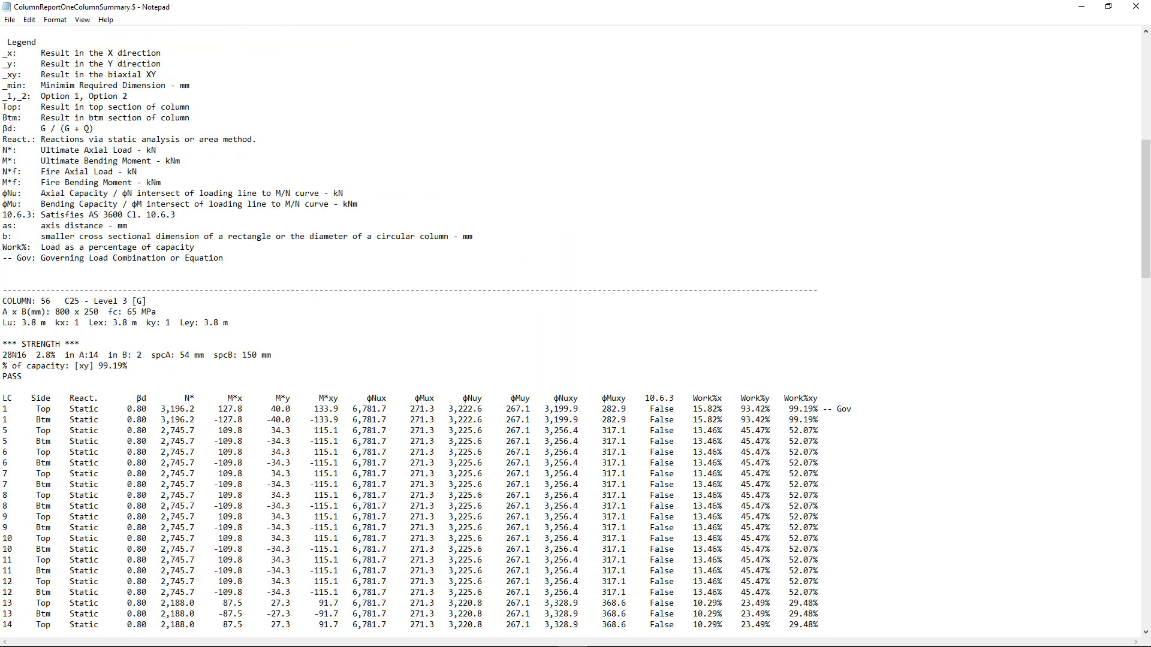
pyautogui.click(1145, 8)
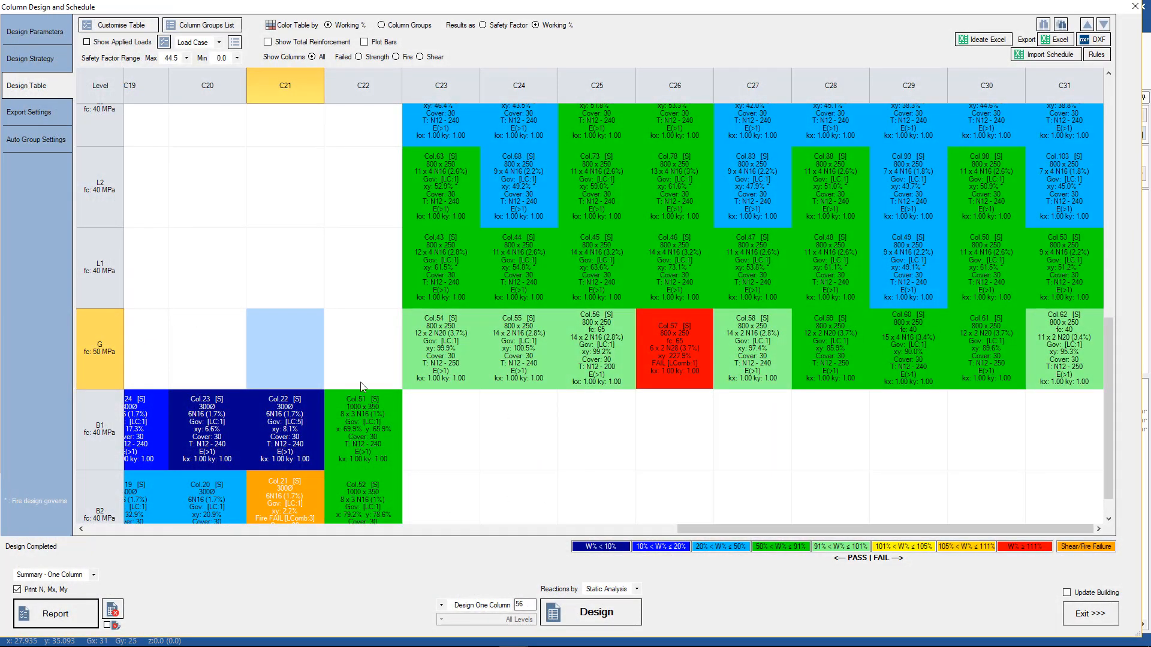
pyautogui.click(348, 263)
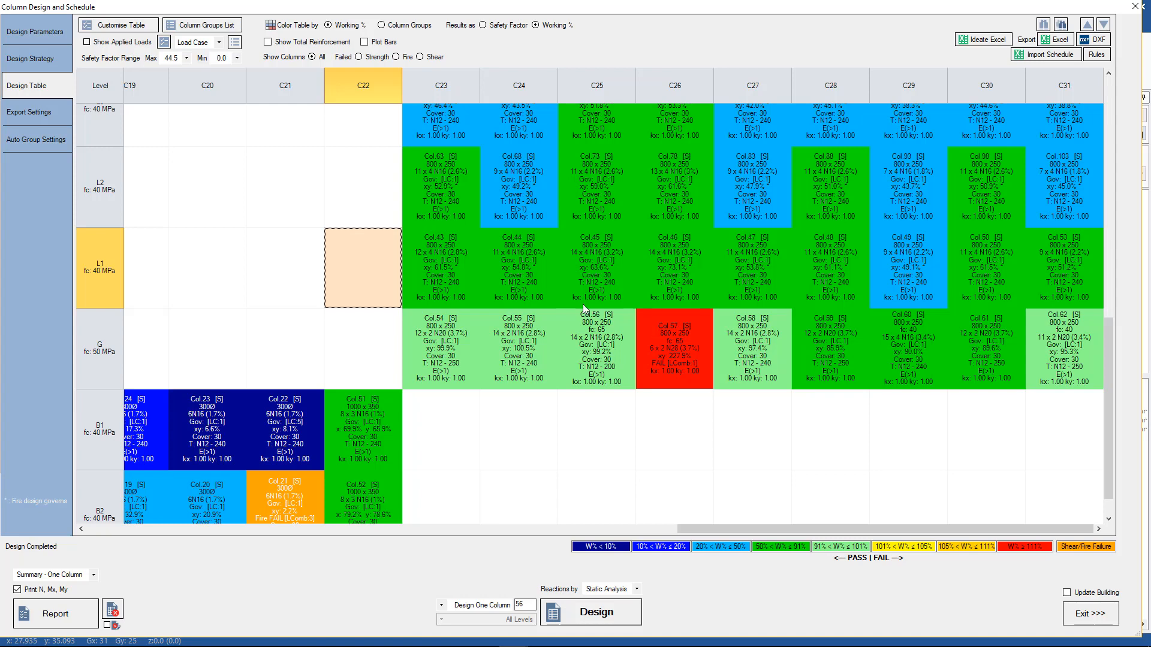
# - Generate the Detailed - One Column report for column 57
pyautogui.click(94, 574)
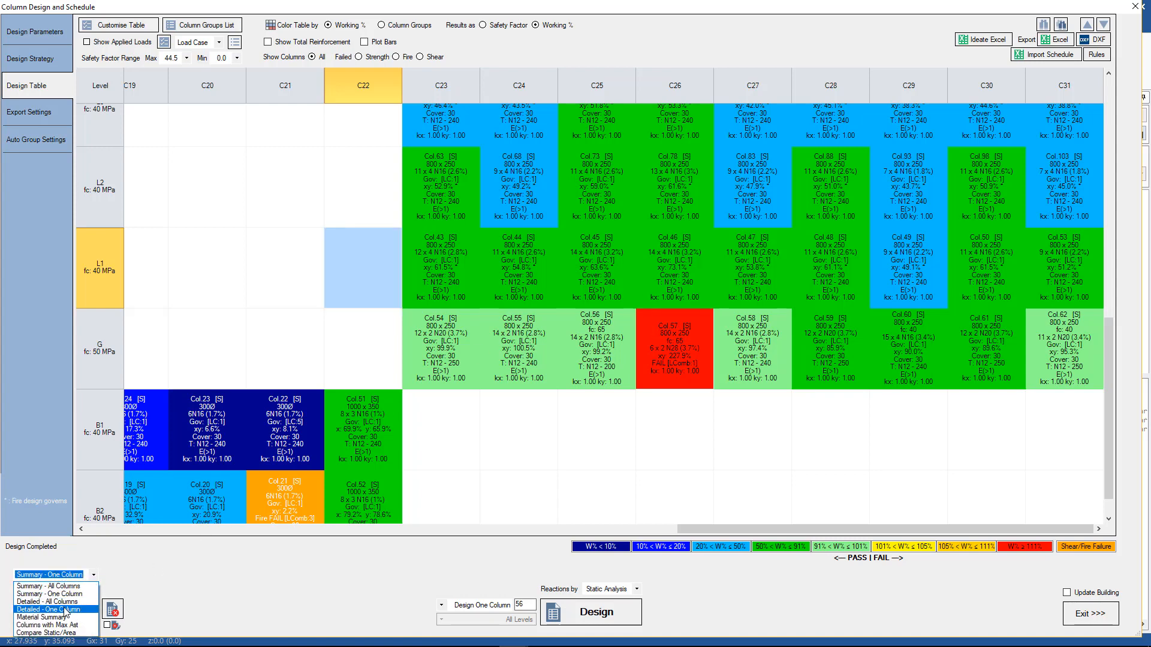
pyautogui.click(65, 610)
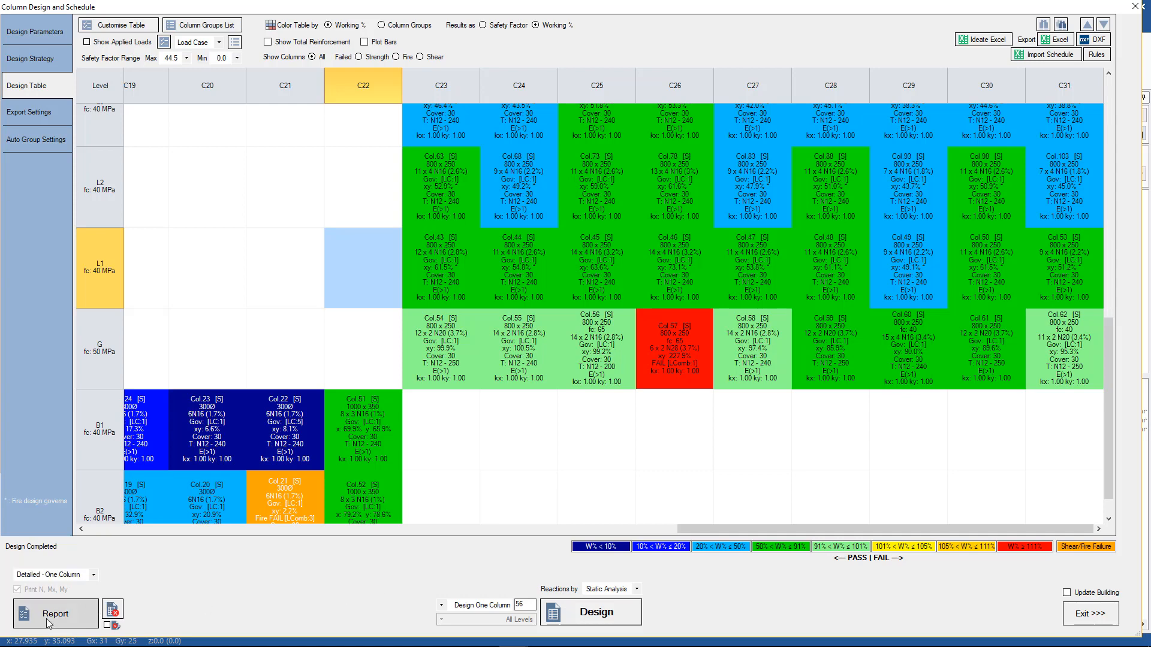
pyautogui.click(49, 623)
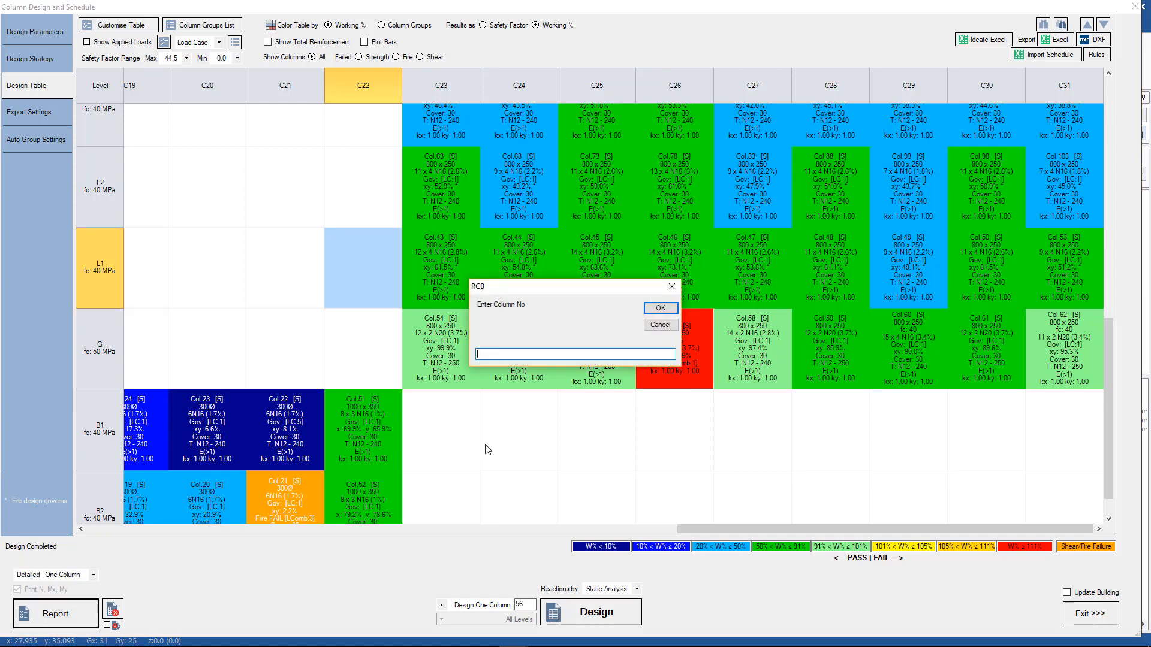
pyautogui.write('57')
pyautogui.click(656, 308)
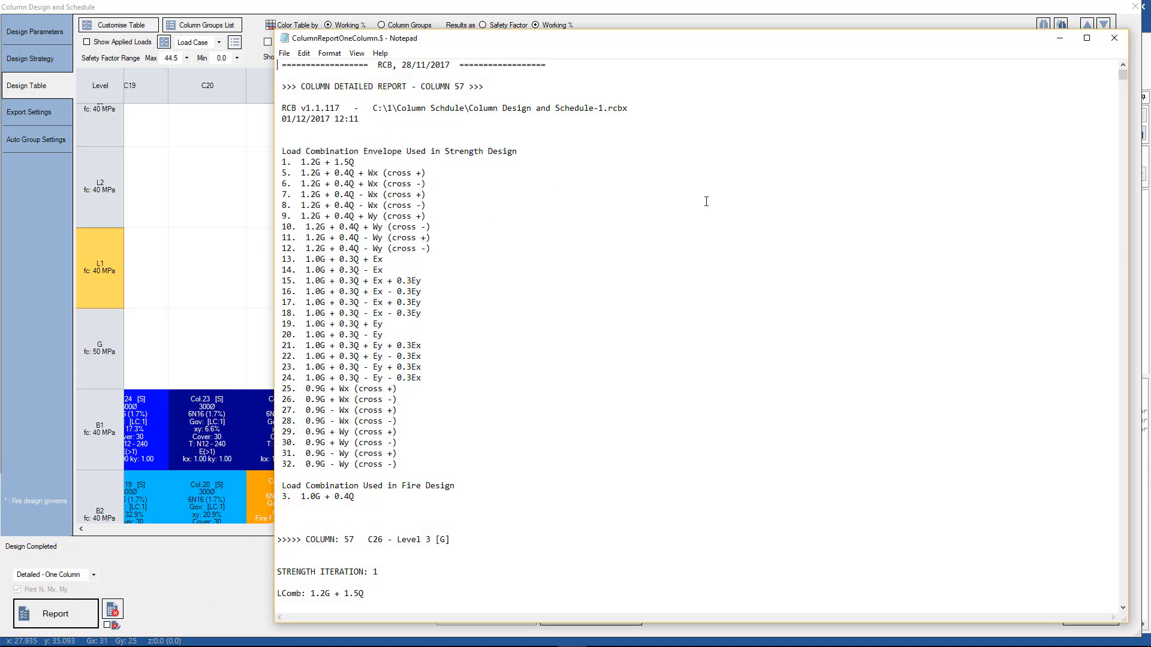
# - Look through the strength iterations in the column 57 detailed report, return to its beginning and close it
pyautogui.scroll(-10, 706, 201)
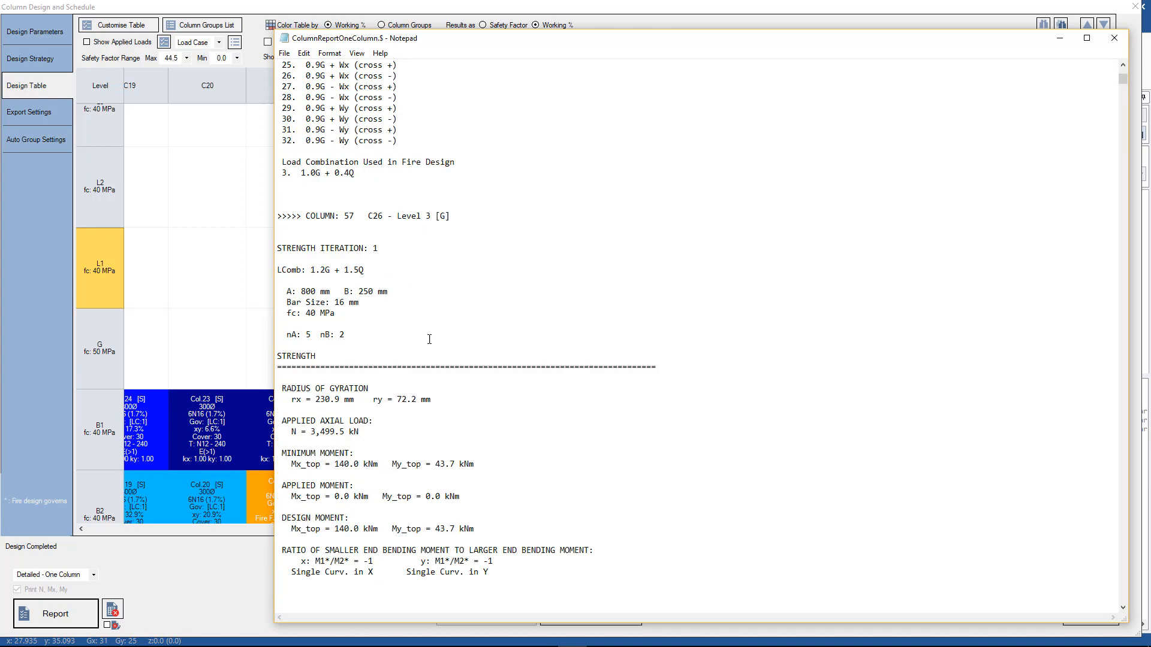
pyautogui.scroll(-11, 427, 323)
pyautogui.scroll(-5, 430, 302)
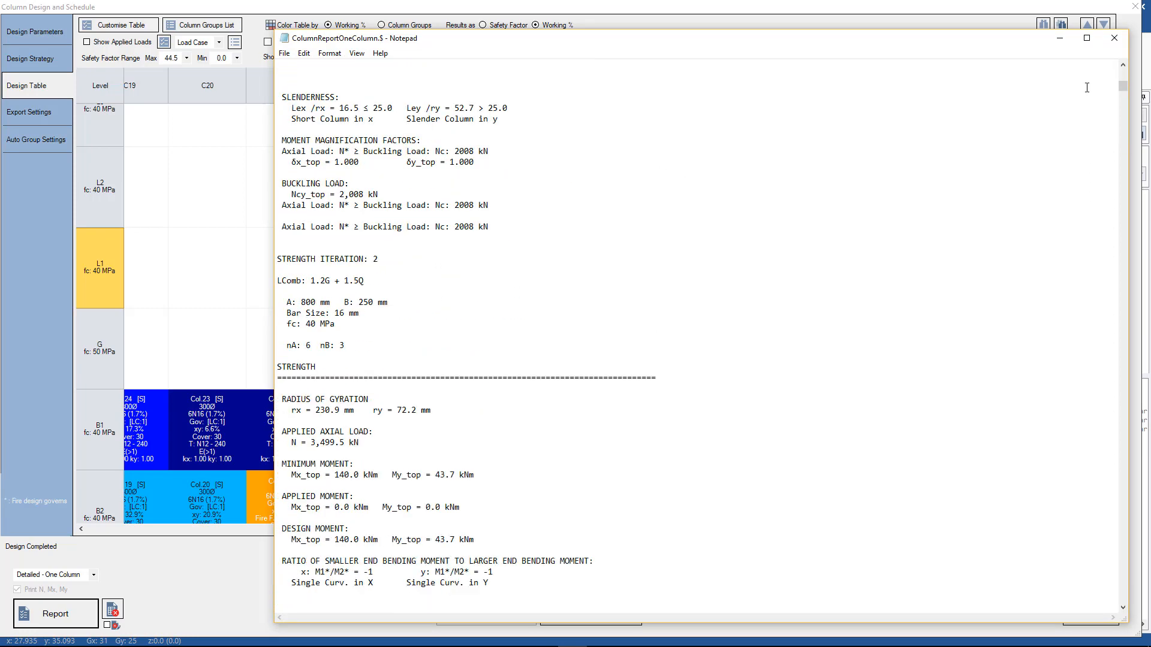
pyautogui.moveTo(1123, 88); pyautogui.dragTo(1127, 372)
pyautogui.moveTo(1128, 357); pyautogui.dragTo(1123, 67)
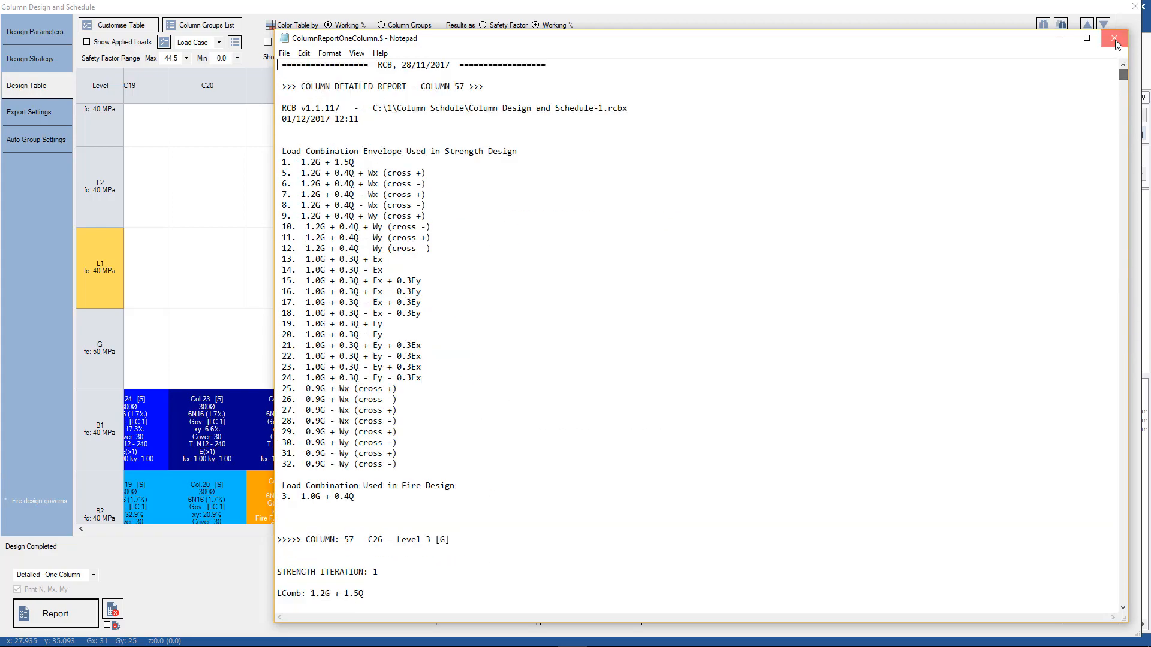
pyautogui.click(1114, 38)
# - Select column 57 under C26 on level G in the design table
pyautogui.click(232, 266)
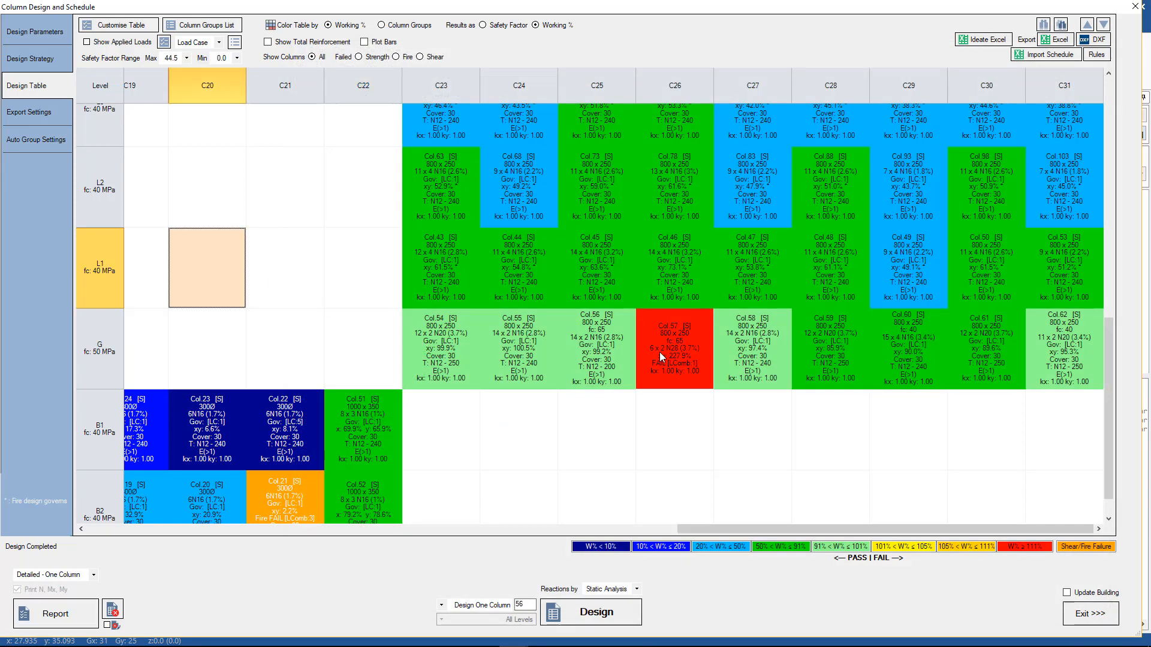
pyautogui.click(675, 340)
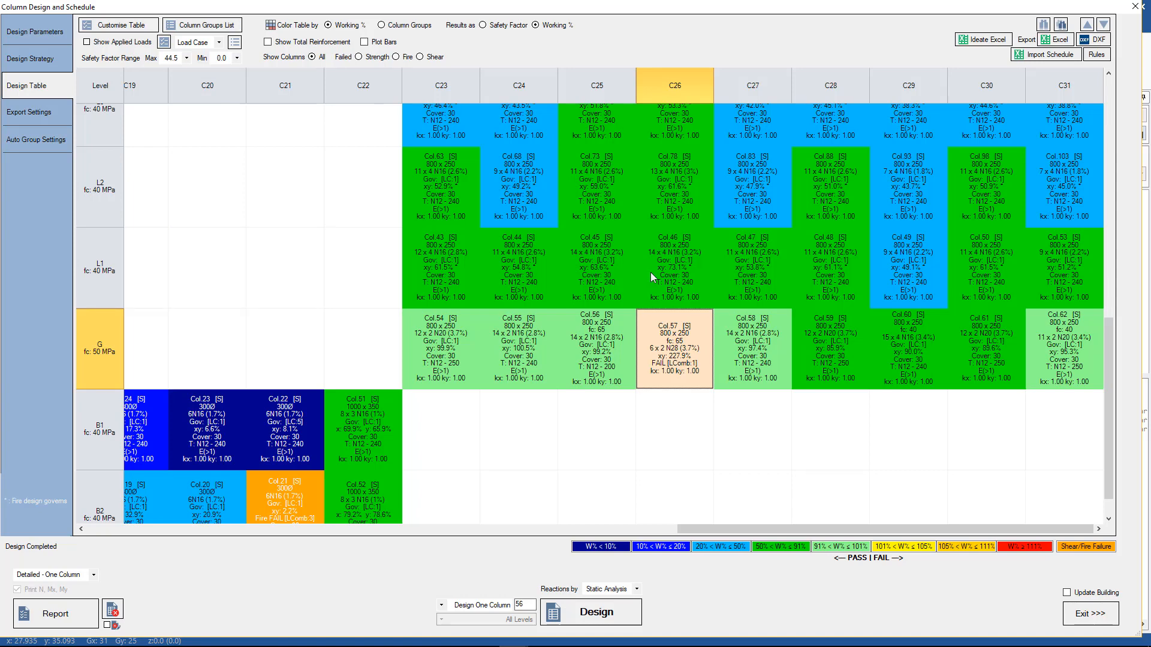
# - Set the RCC export mode to Export and Launch RCC, with 1. 1.2G + 1.5Q as the strength load combination
pyautogui.click(56, 113)
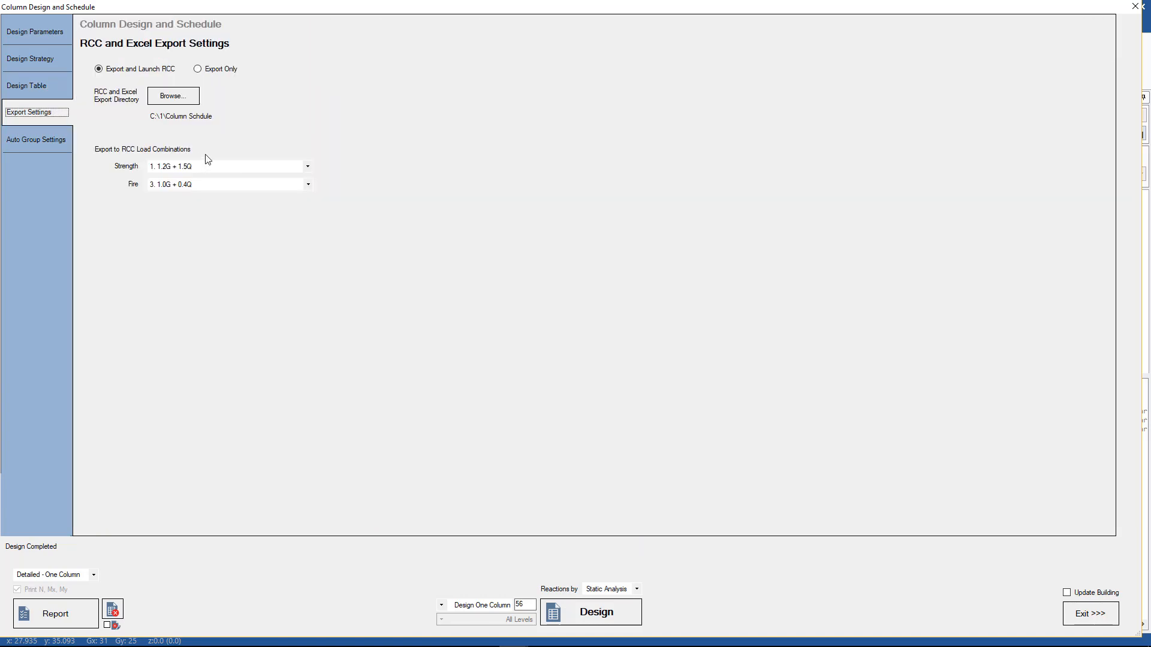
pyautogui.click(308, 185)
pyautogui.click(308, 185)
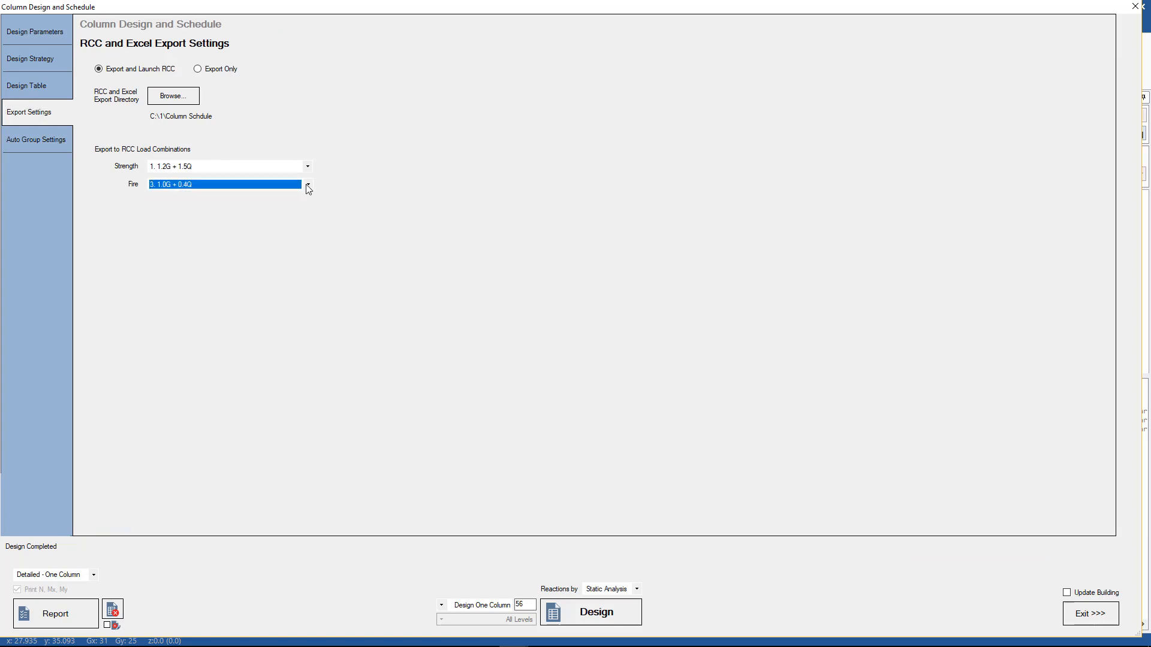
pyautogui.click(308, 167)
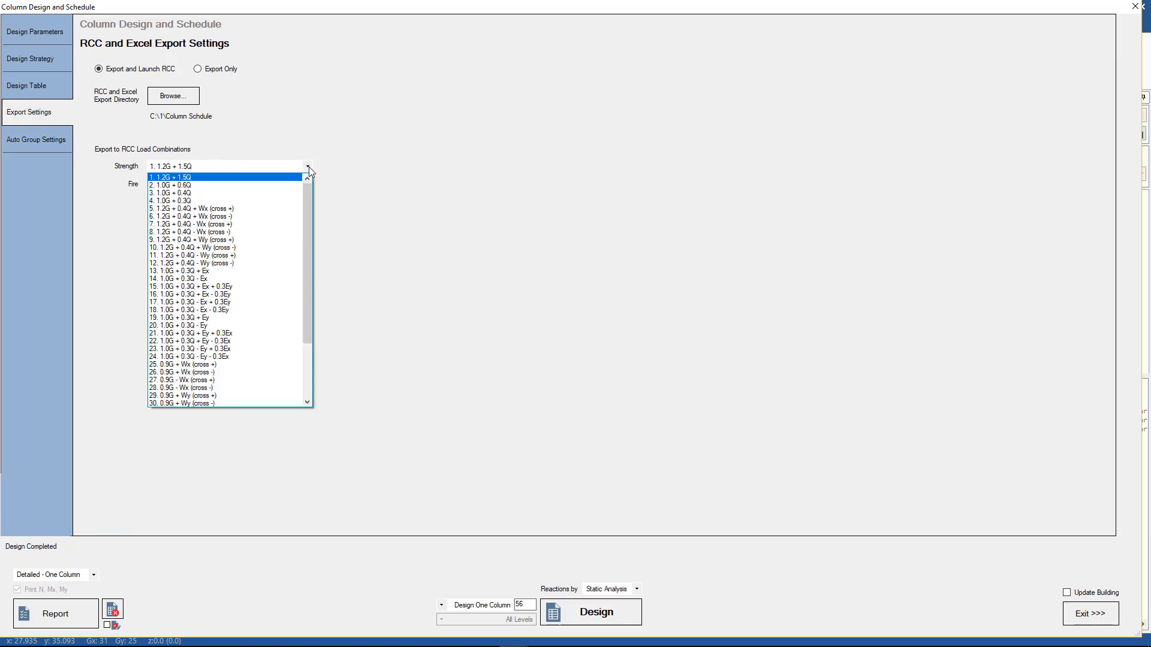
pyautogui.click(192, 178)
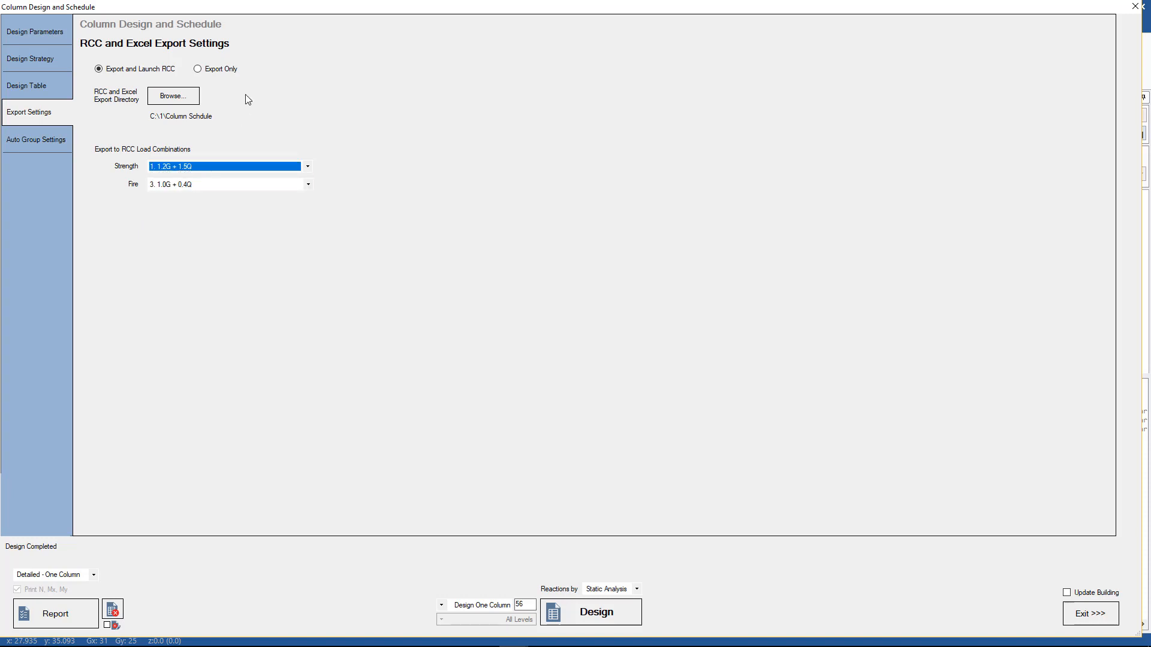
pyautogui.click(210, 70)
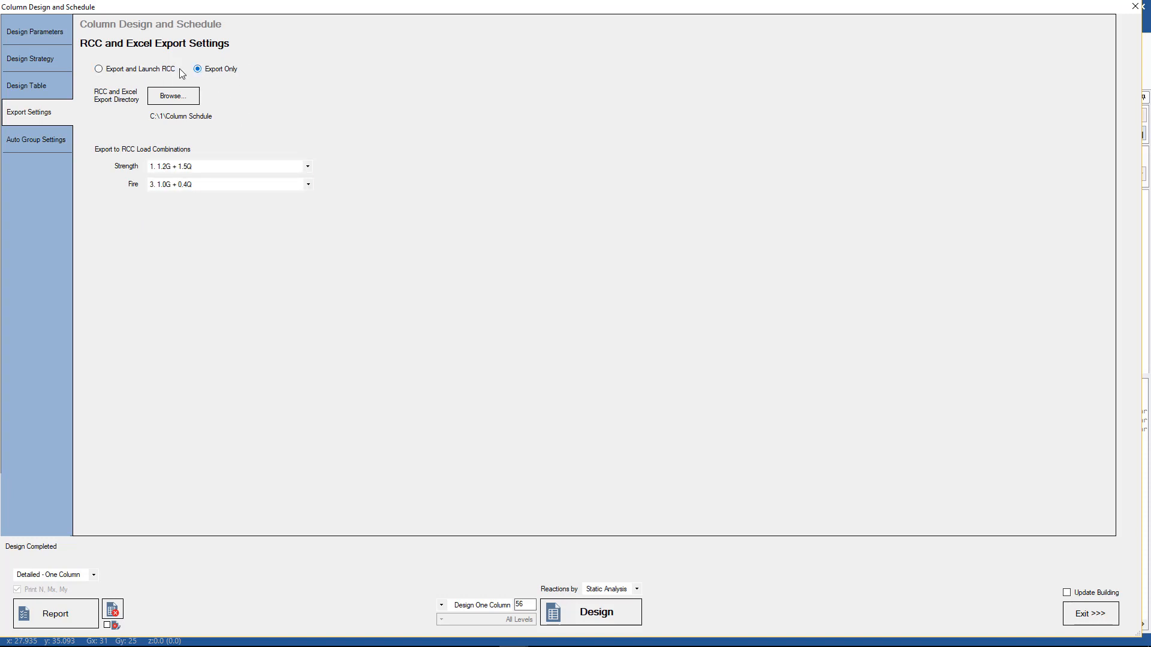
pyautogui.click(158, 71)
# - Export column 57 under C26 on level G from the design table to RCC
pyautogui.click(44, 83)
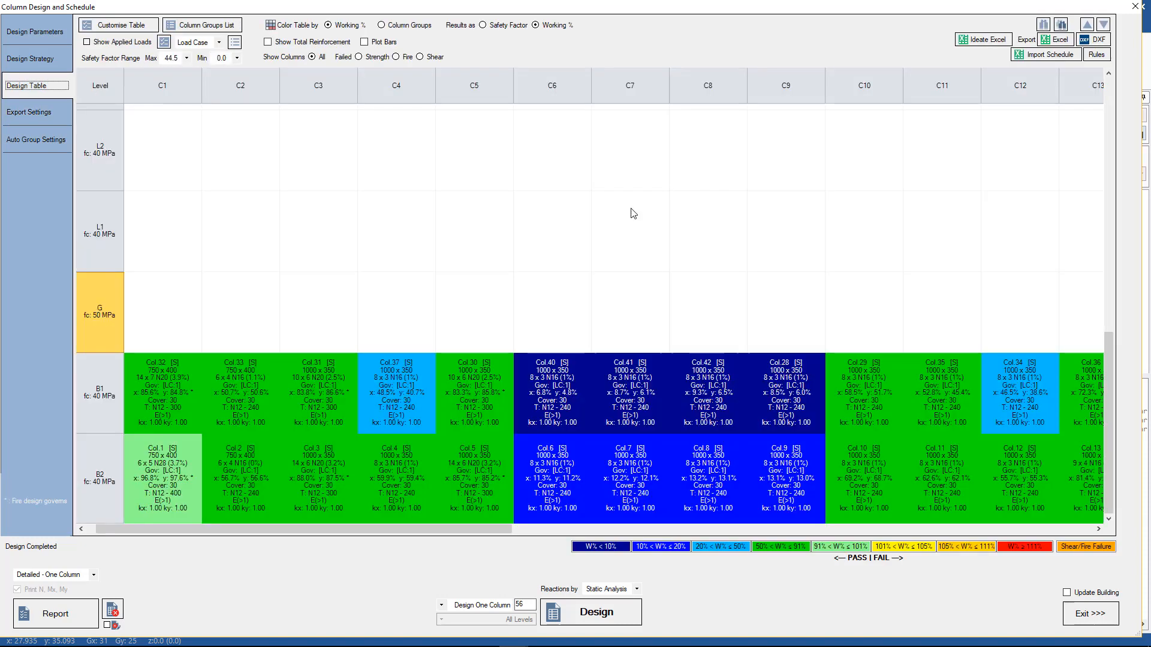
pyautogui.moveTo(332, 532); pyautogui.dragTo(923, 497)
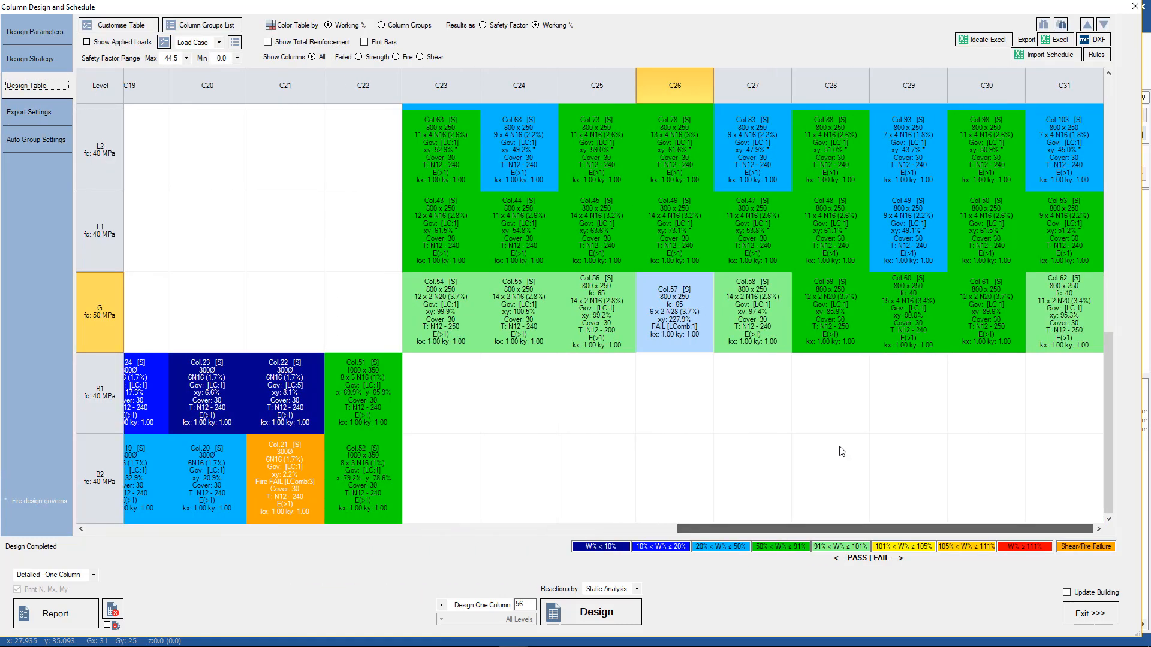
pyautogui.click(667, 326)
pyautogui.rightClick(660, 323)
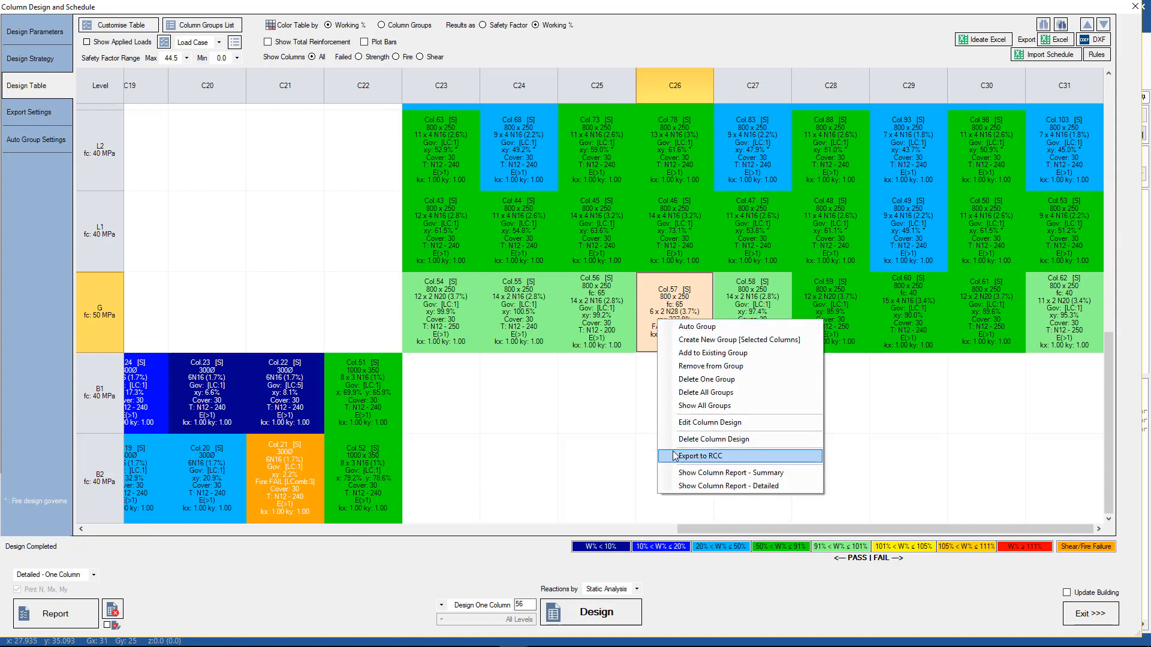
pyautogui.click(696, 456)
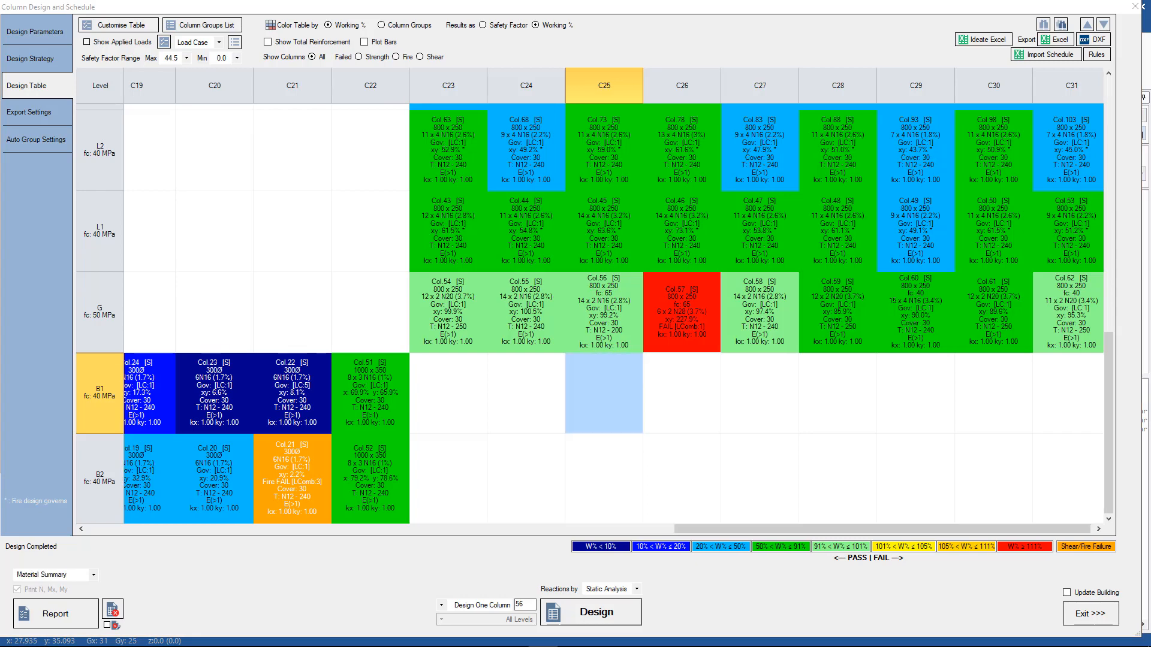
# - Review the design parameters and the strength, fire and shear design strategy, and return to the design table
pyautogui.click(33, 34)
pyautogui.click(42, 59)
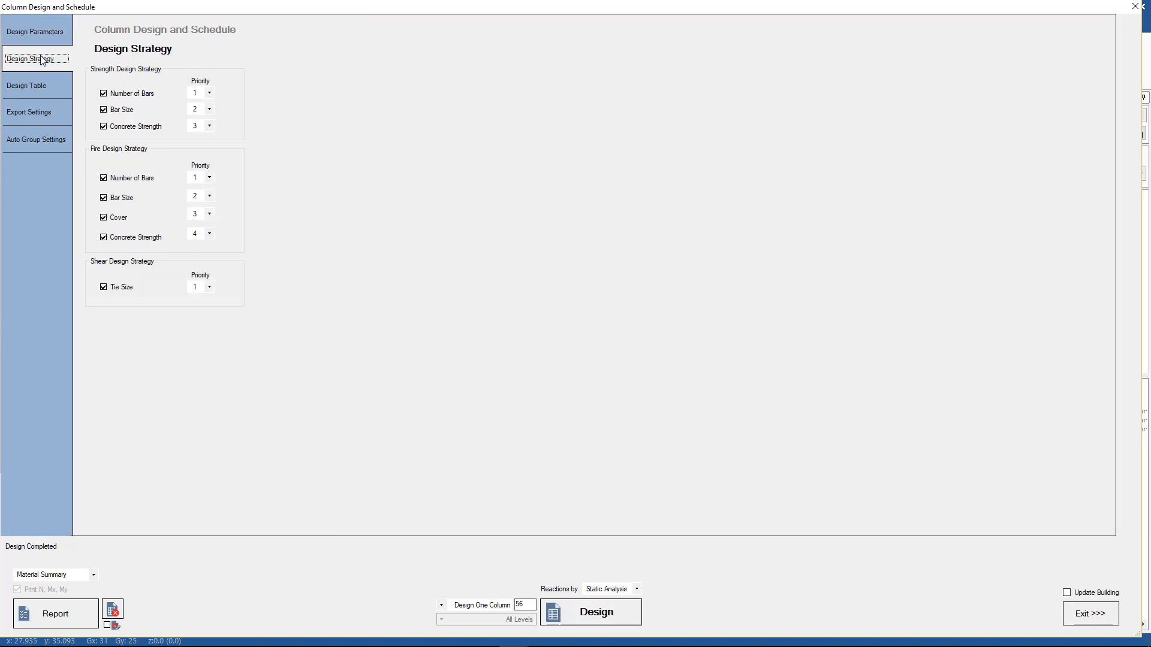
pyautogui.click(29, 86)
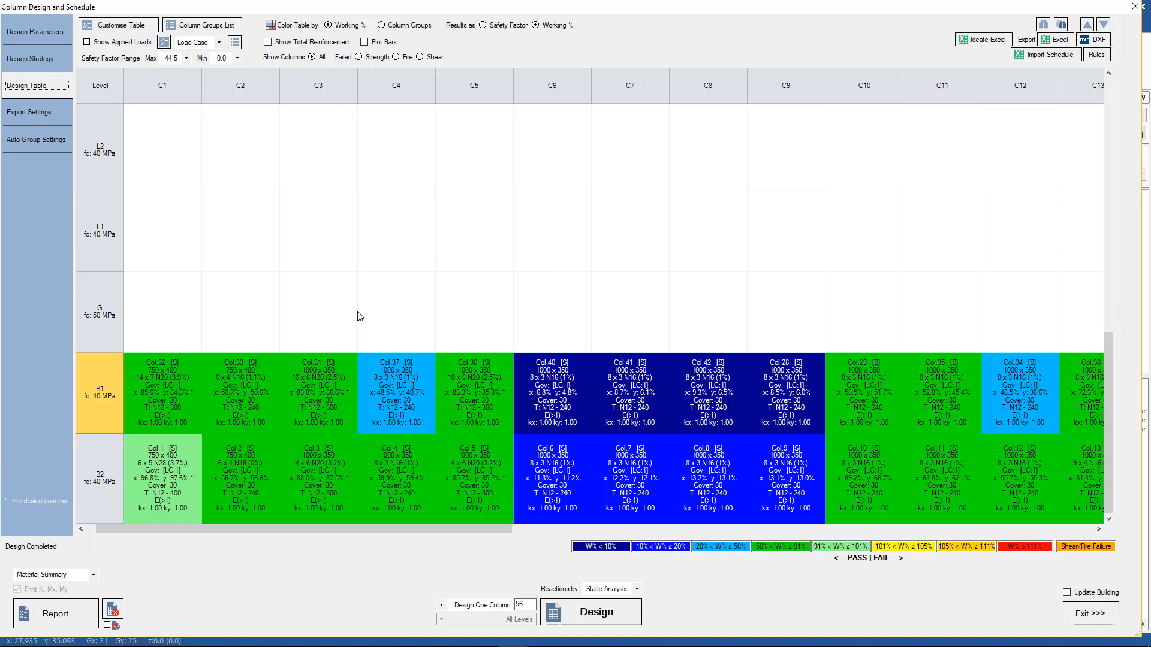
# - Generate the Material Summary report, look through the concrete and steel quantities per level, and close it
pyautogui.click(66, 613)
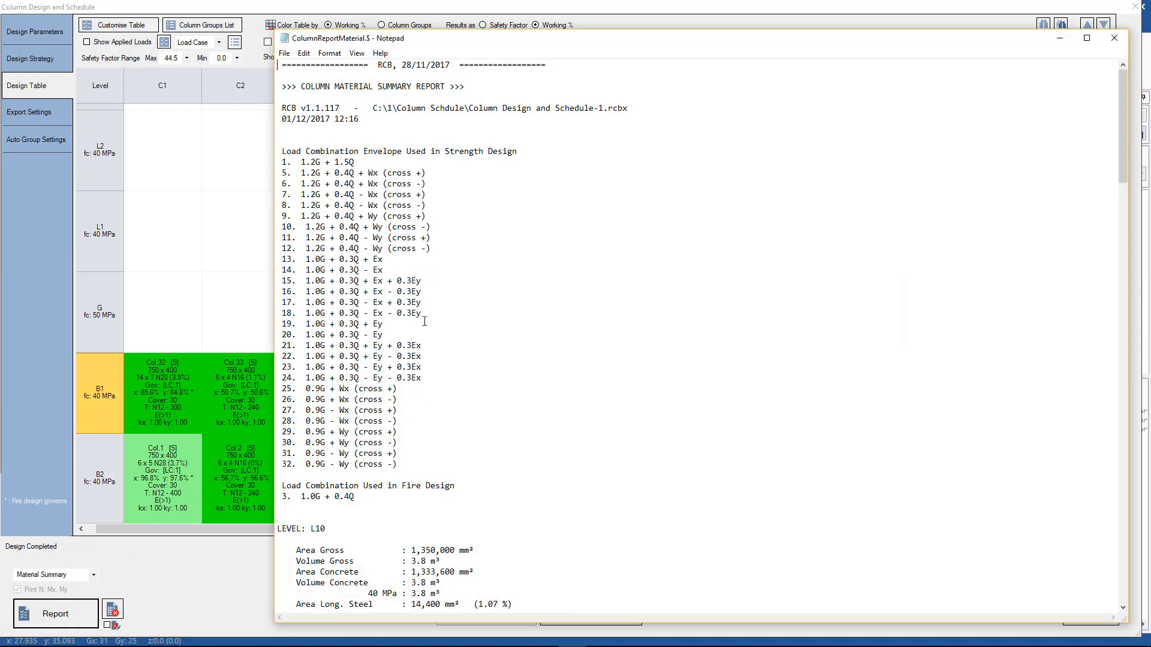
pyautogui.scroll(-10, 430, 318)
pyautogui.scroll(-10, 429, 317)
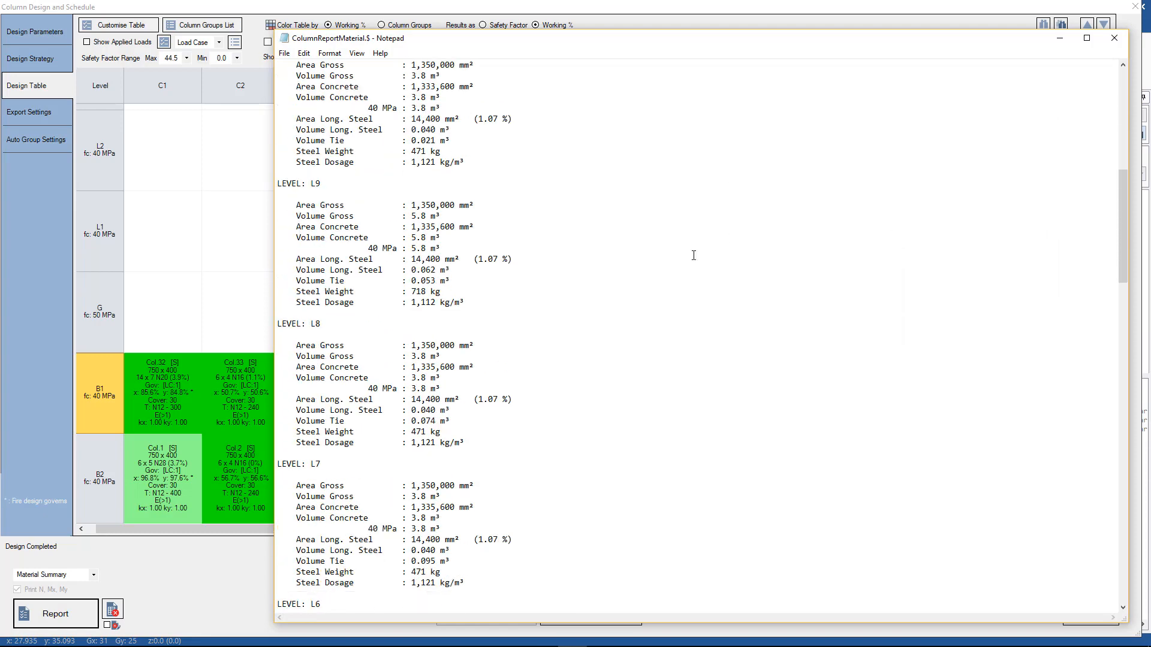
pyautogui.click(1115, 40)
# - Look over the level G column results and check the design strategy priorities again
pyautogui.moveTo(474, 529); pyautogui.dragTo(984, 530)
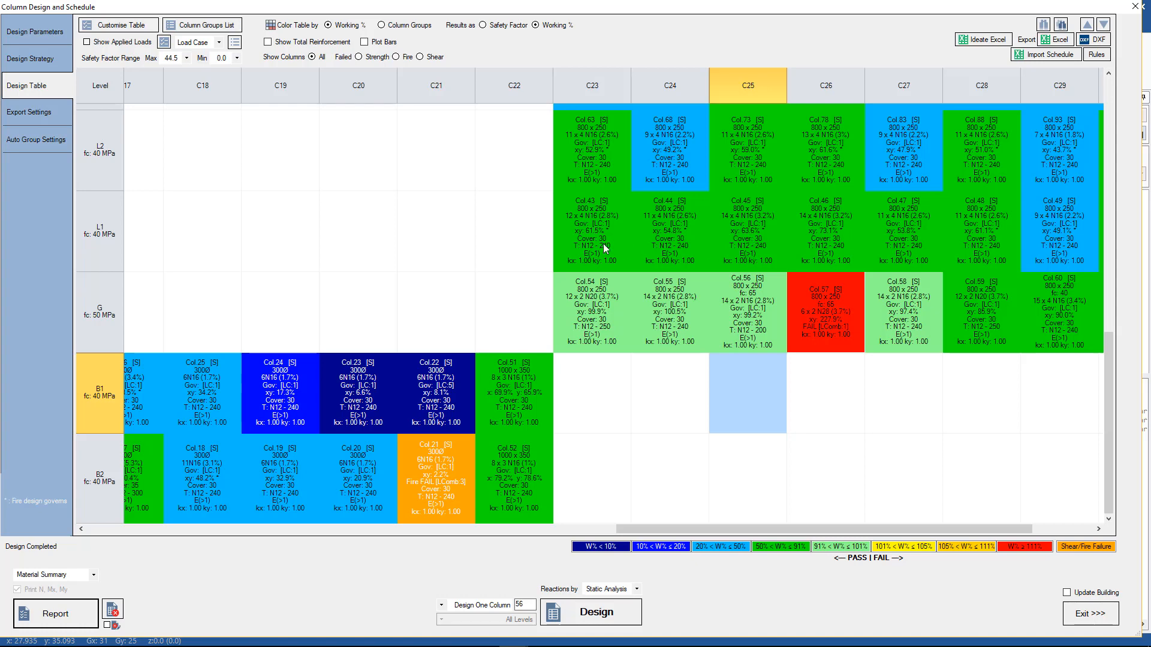
pyautogui.click(52, 59)
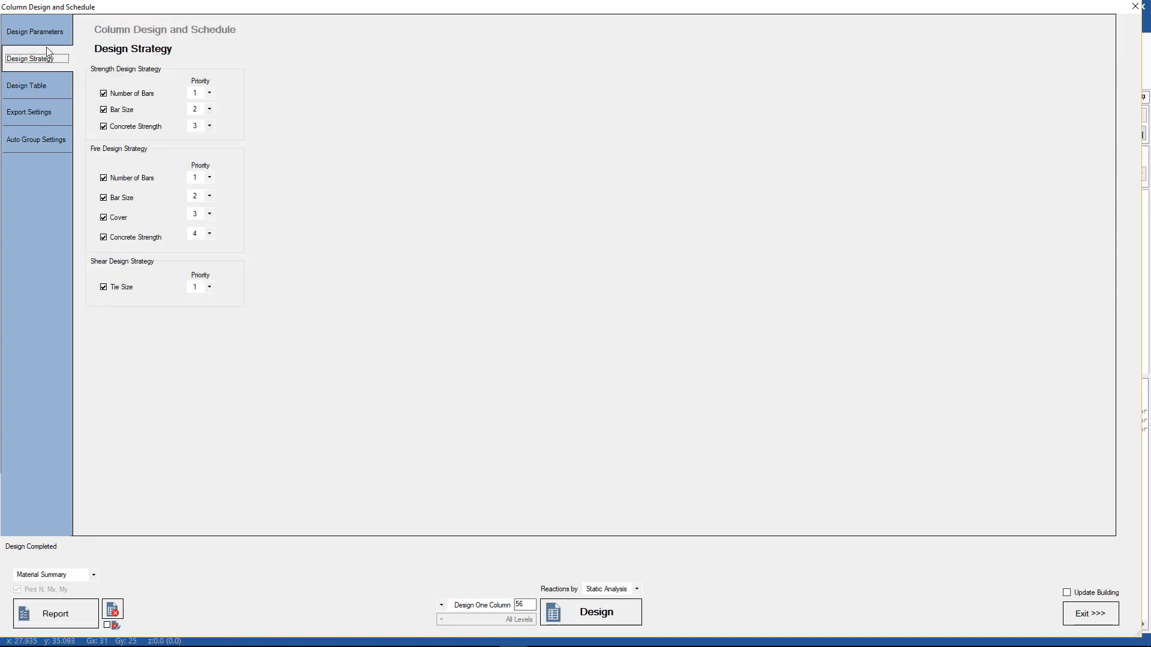
pyautogui.click(42, 79)
# - Examine the grouping, editing and report options available for columns 54 and 57 on level G
pyautogui.moveTo(491, 527); pyautogui.dragTo(977, 525)
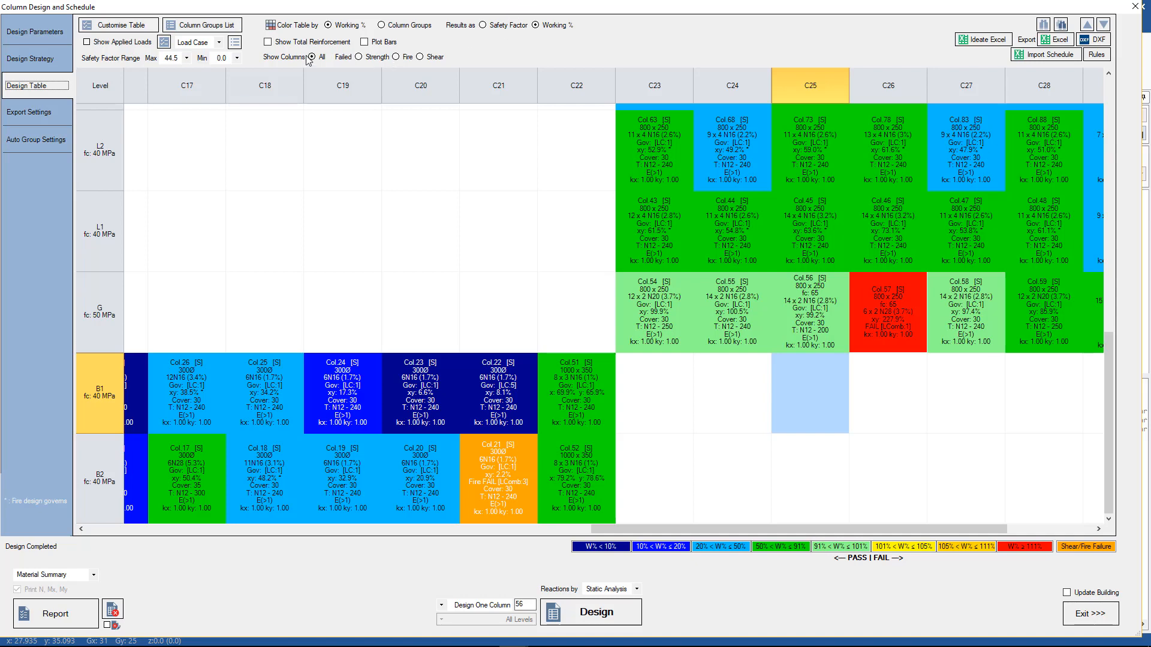
pyautogui.click(397, 87)
pyautogui.click(652, 319)
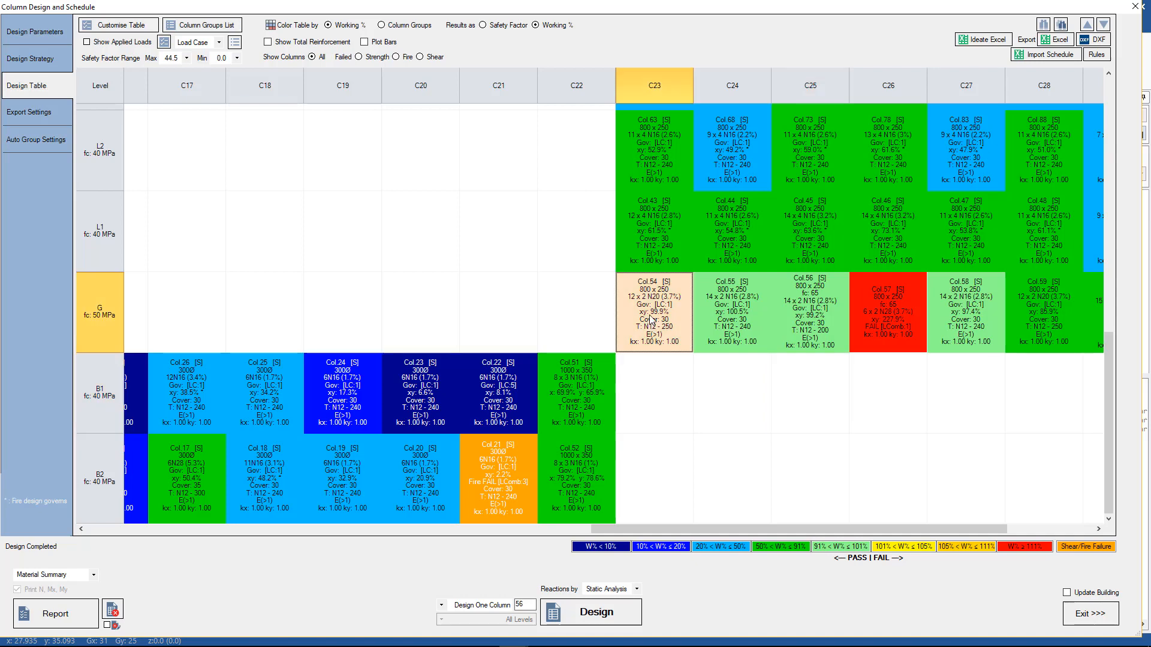
pyautogui.rightClick(652, 319)
pyautogui.click(880, 312)
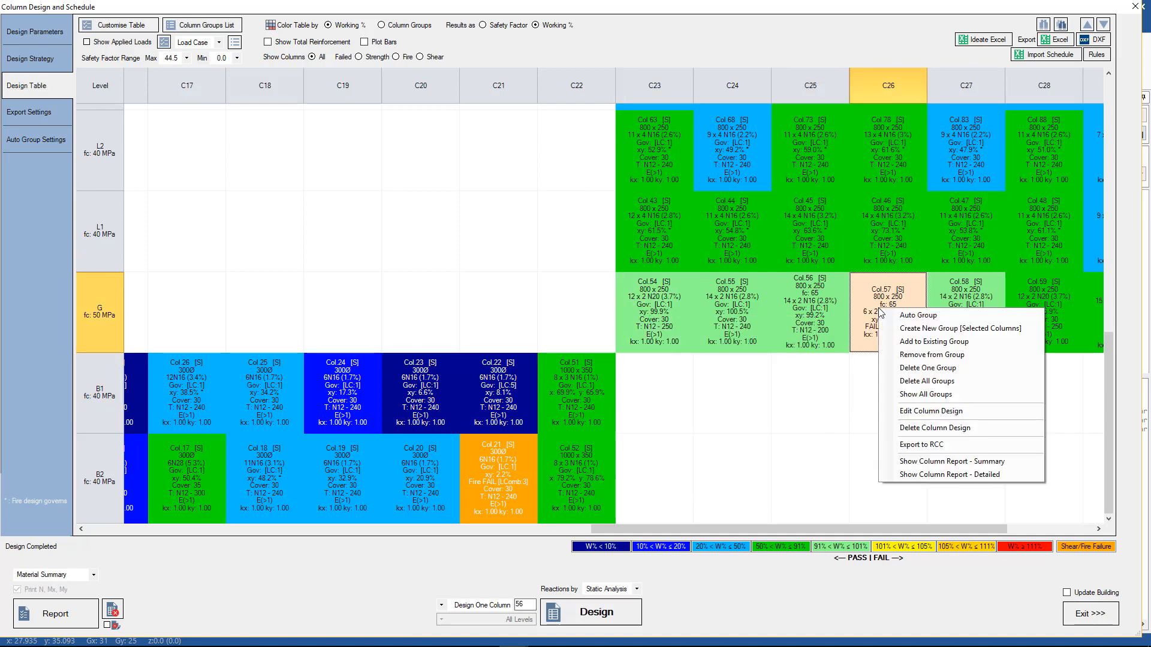
pyautogui.rightClick(880, 311)
pyautogui.click(830, 378)
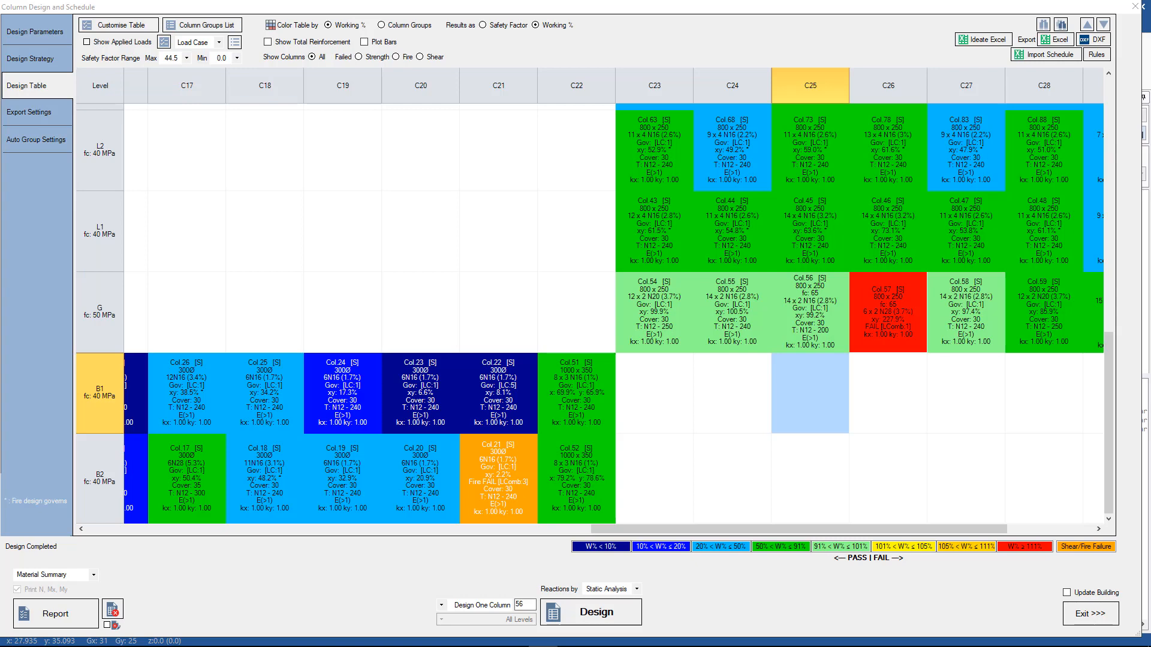
# - Review the auto group settings, including the levels available for the start of the floor range
pyautogui.click(52, 143)
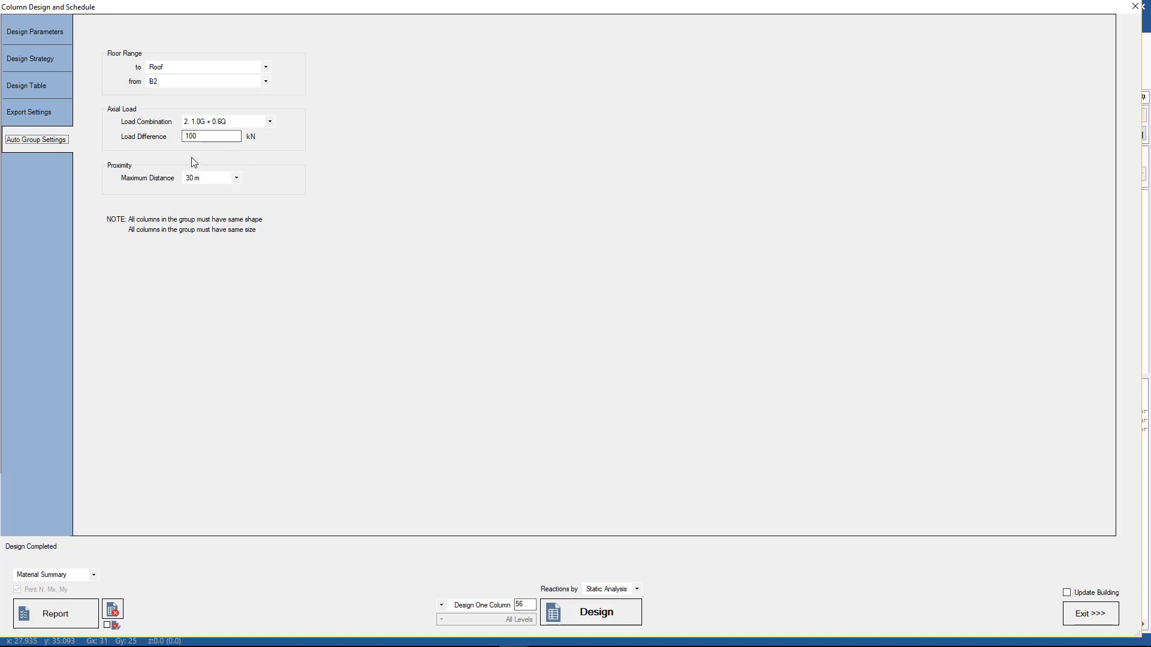
pyautogui.click(213, 79)
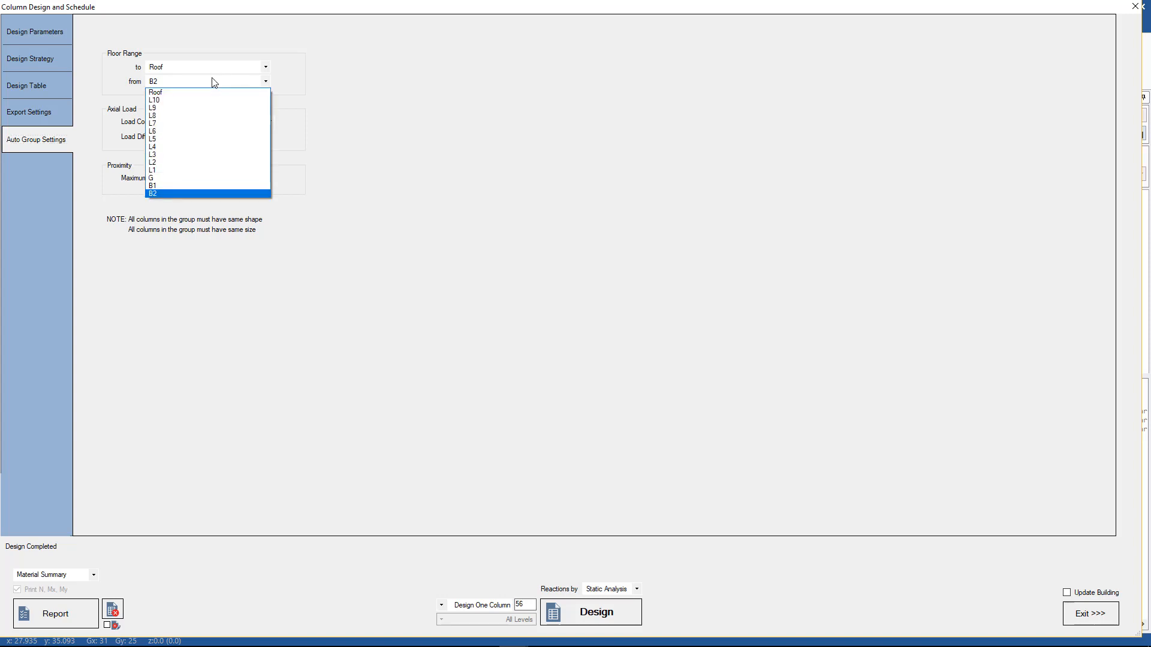
pyautogui.click(222, 37)
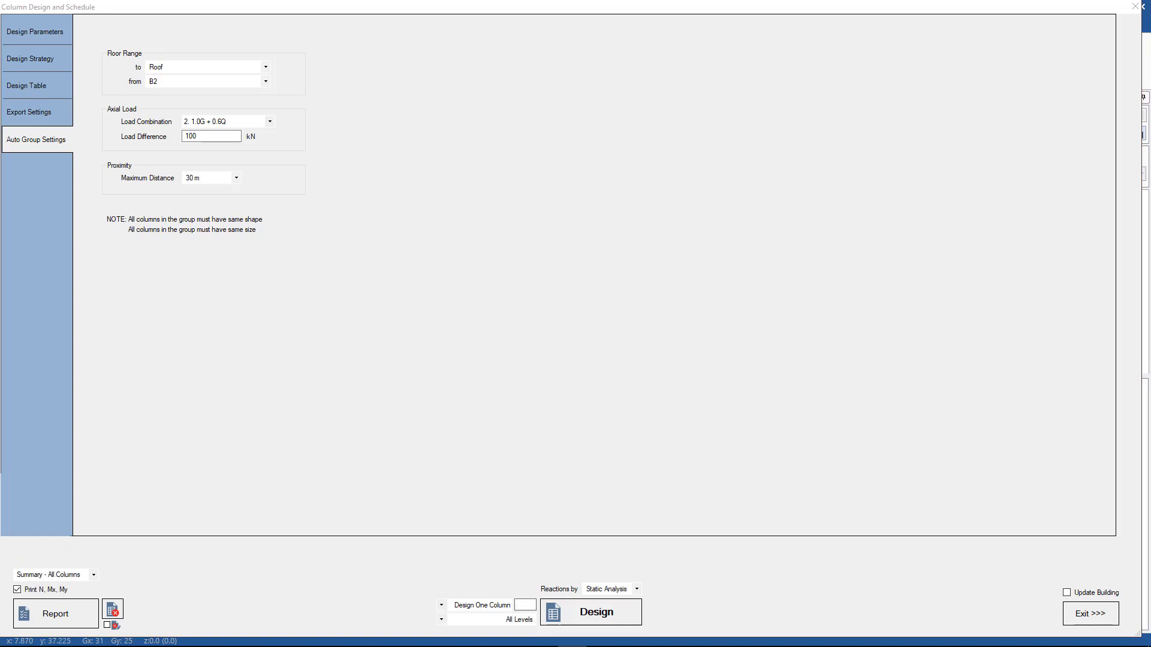
# - Edit the design of column 57 under C26 on level G, setting its Y dimension to 300 mm
pyautogui.click(34, 95)
pyautogui.moveTo(555, 531); pyautogui.dragTo(992, 504)
pyautogui.moveTo(815, 531); pyautogui.dragTo(862, 529)
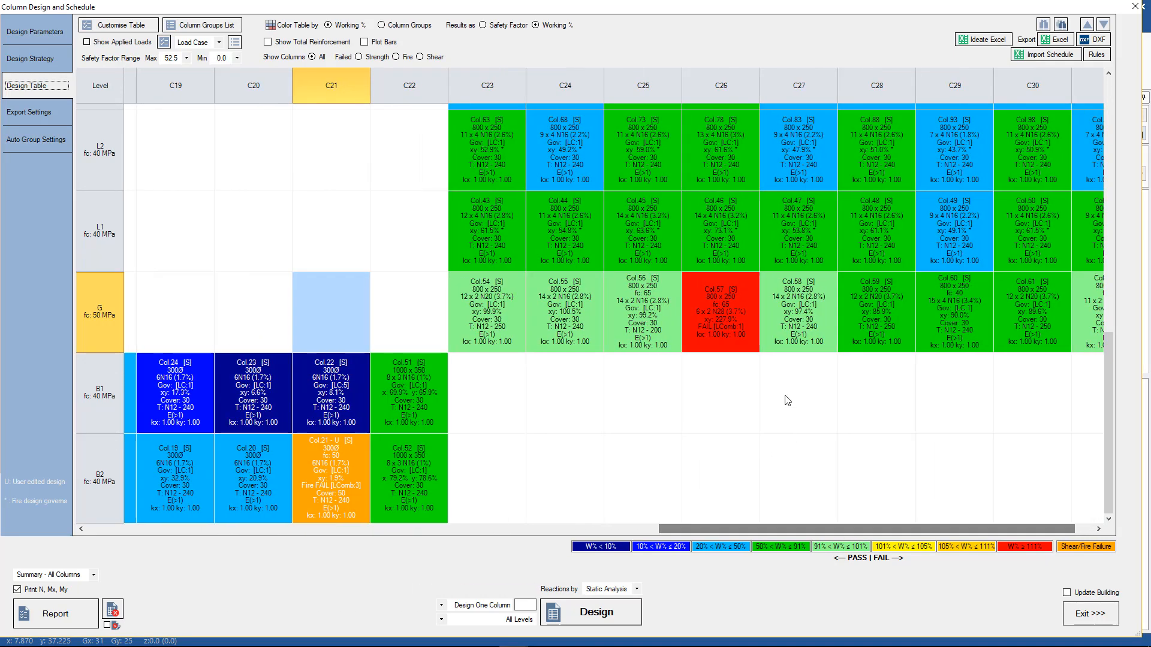
pyautogui.click(721, 311)
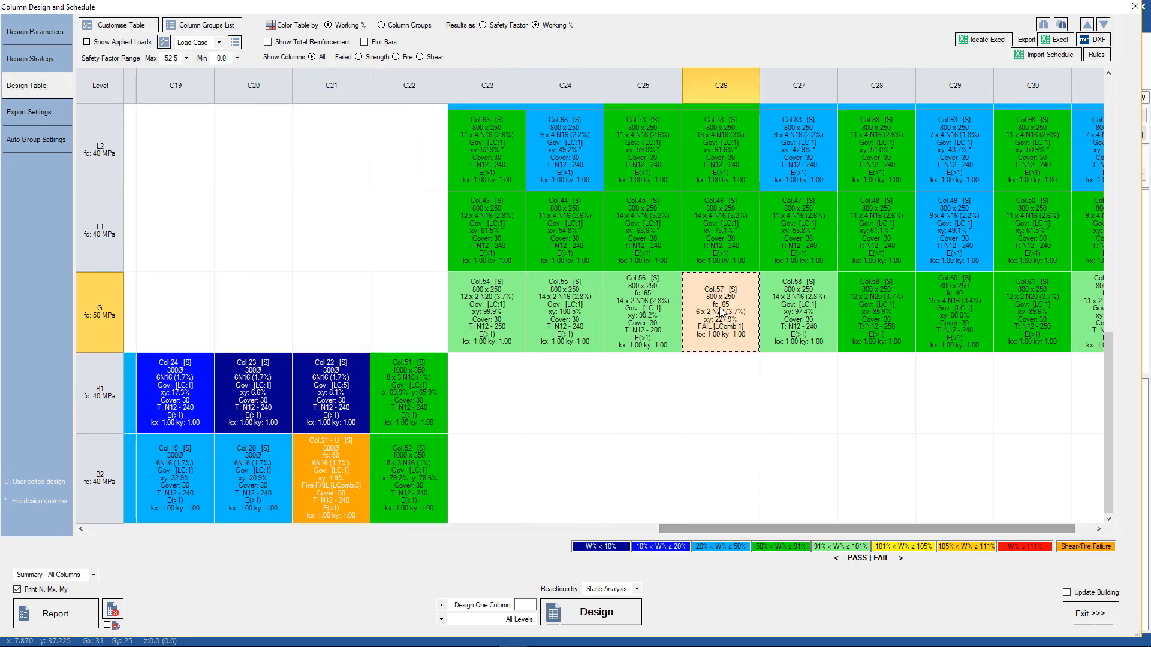
pyautogui.rightClick(721, 311)
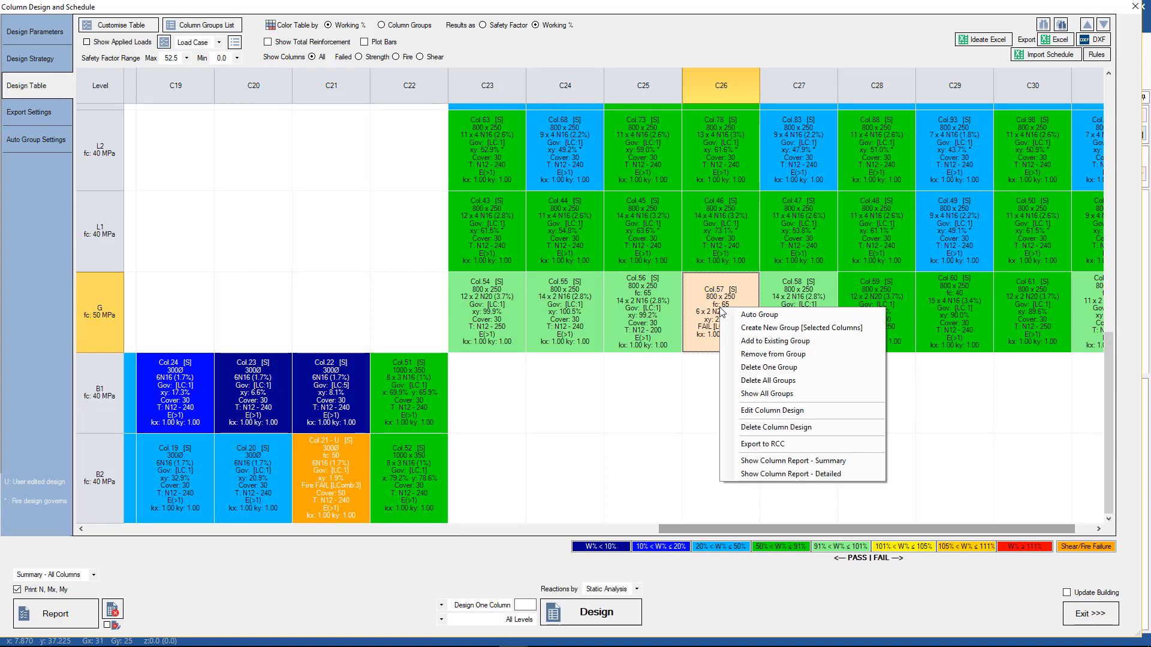
pyautogui.click(749, 411)
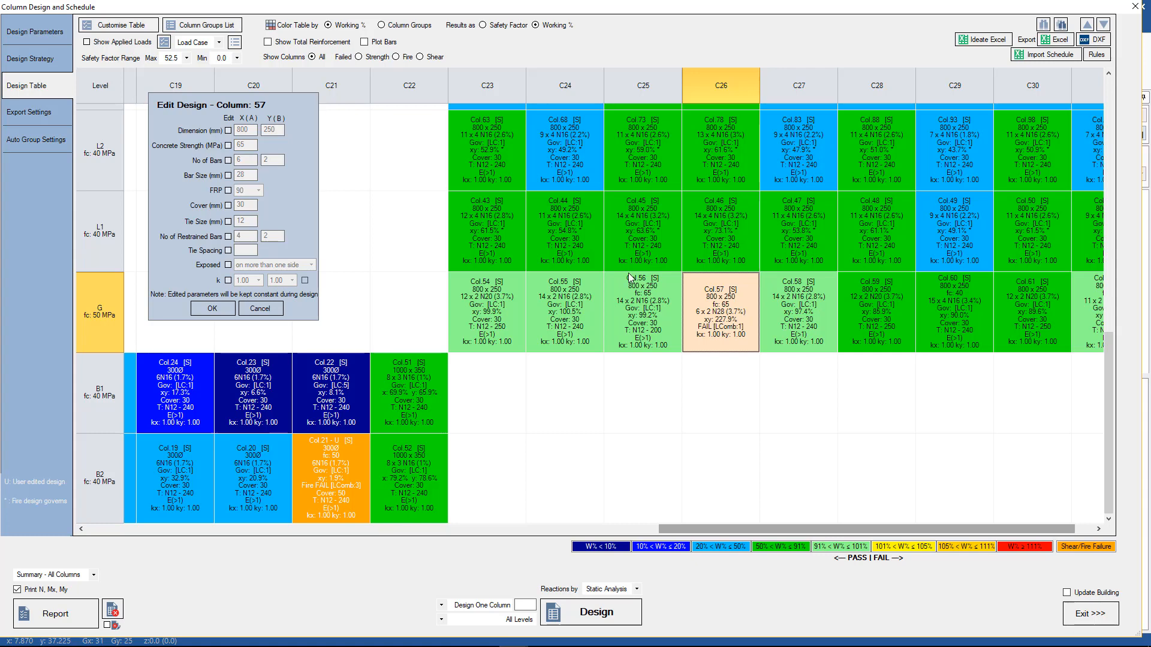
pyautogui.click(231, 130)
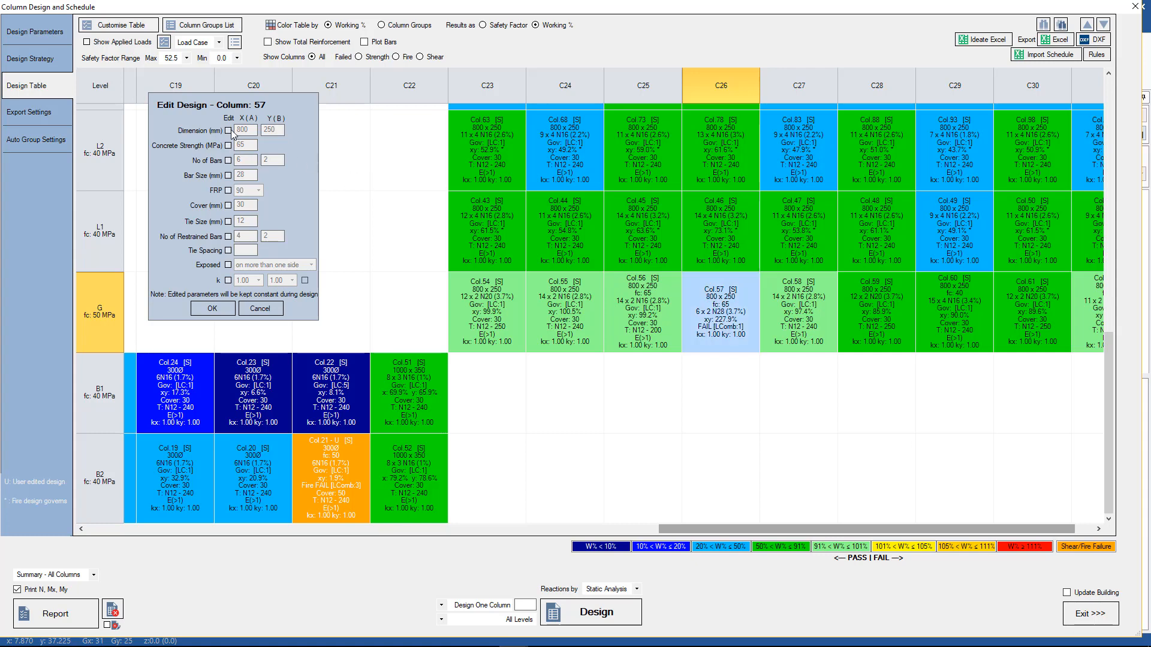
pyautogui.click(229, 131)
pyautogui.doubleClick(275, 130)
pyautogui.write('300')
pyautogui.click(222, 310)
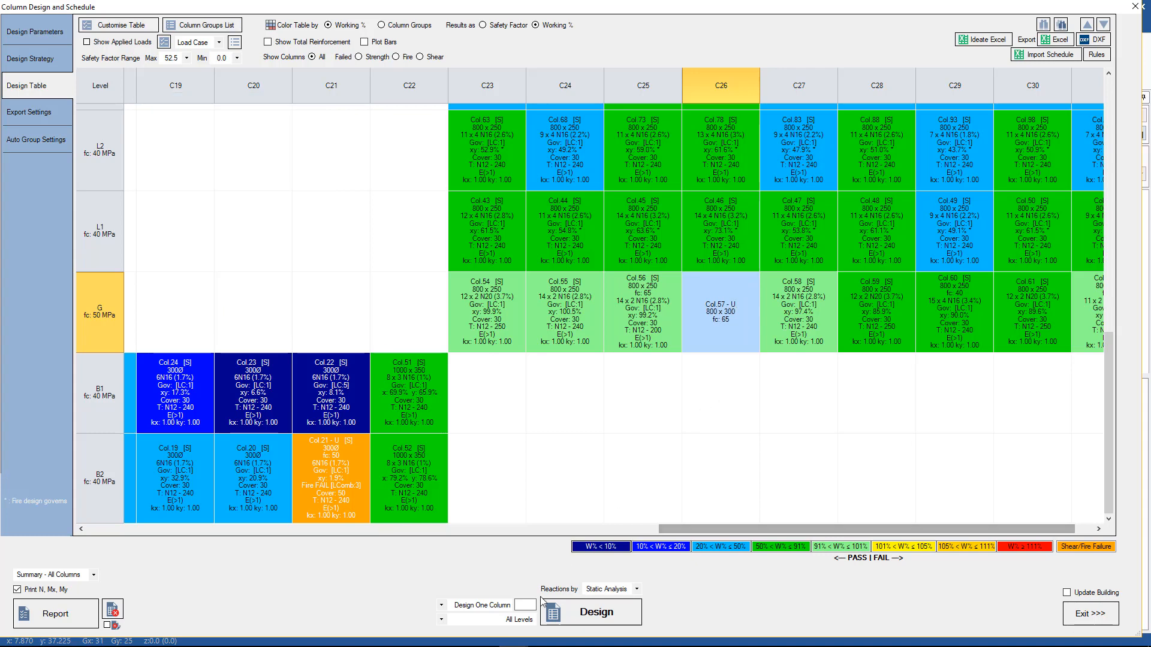
# - Redesign only column 57 and inspect its updated result in the design table
pyautogui.write('57')
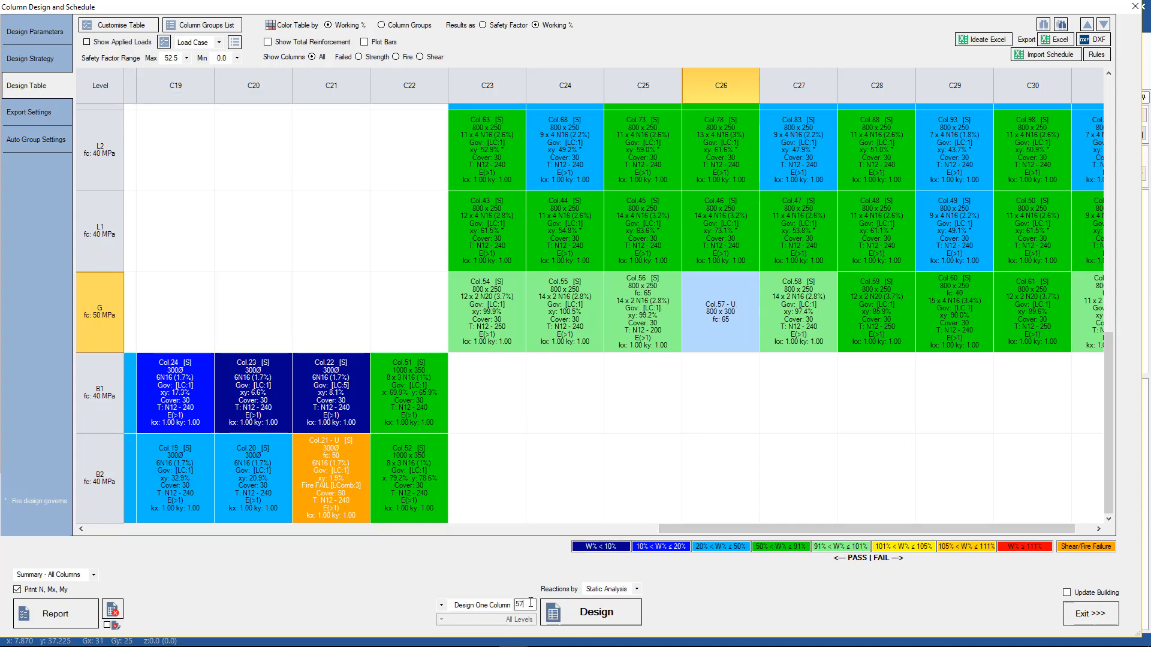
pyautogui.click(590, 613)
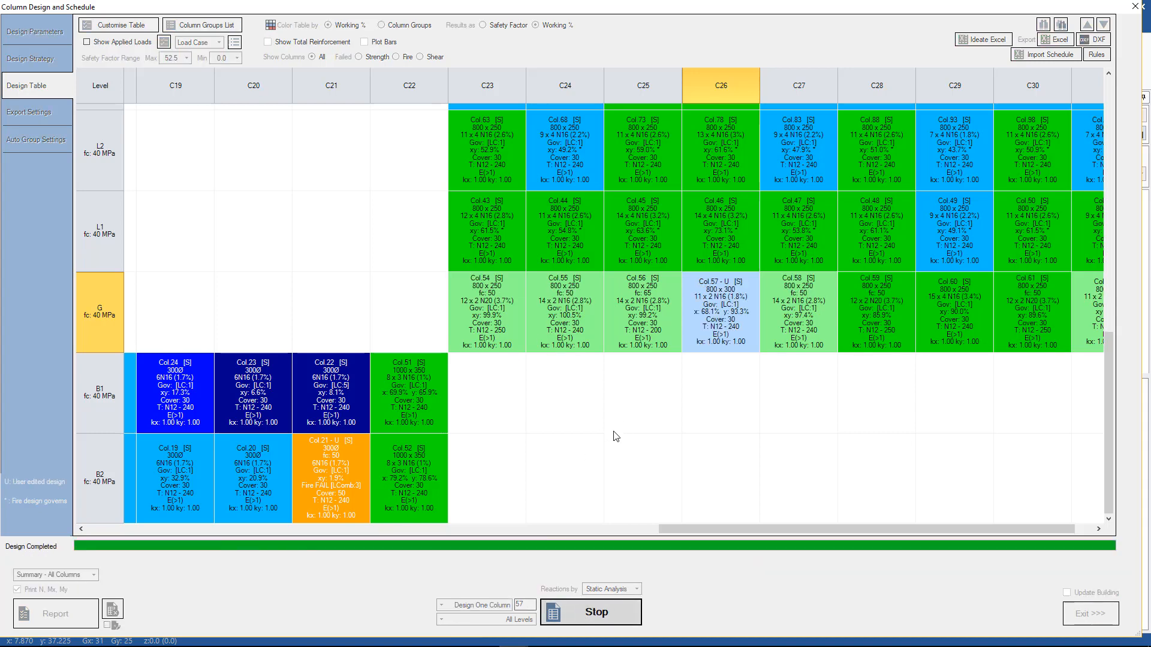
pyautogui.click(667, 417)
pyautogui.click(741, 400)
pyautogui.click(736, 332)
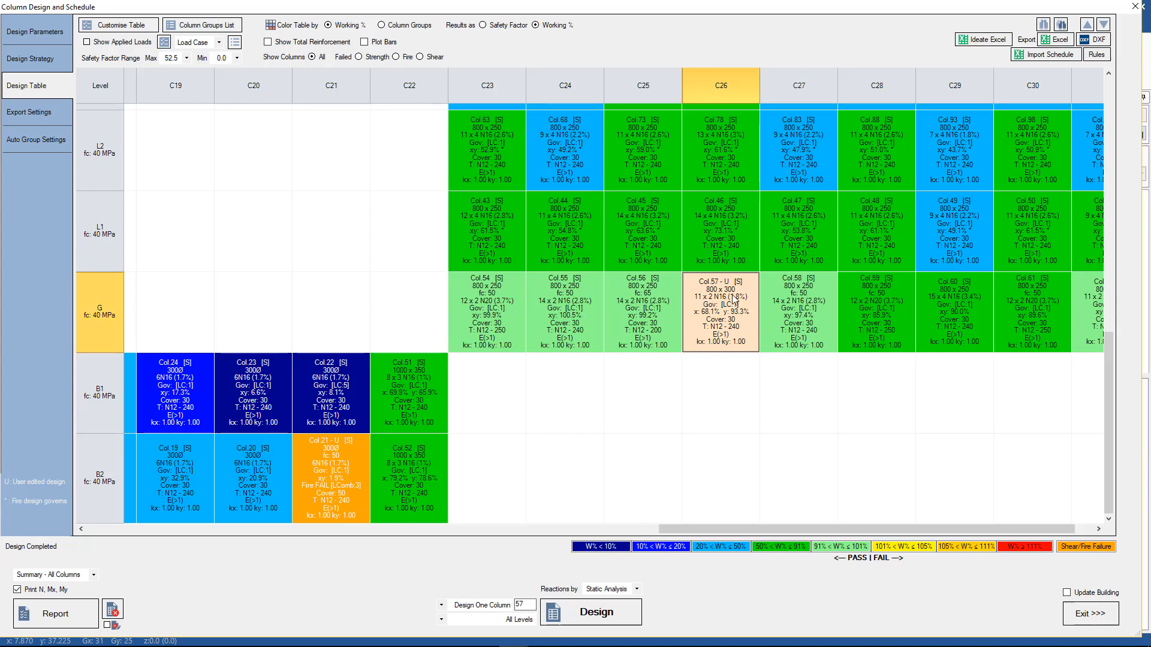
pyautogui.click(662, 366)
pyautogui.click(731, 331)
pyautogui.click(711, 367)
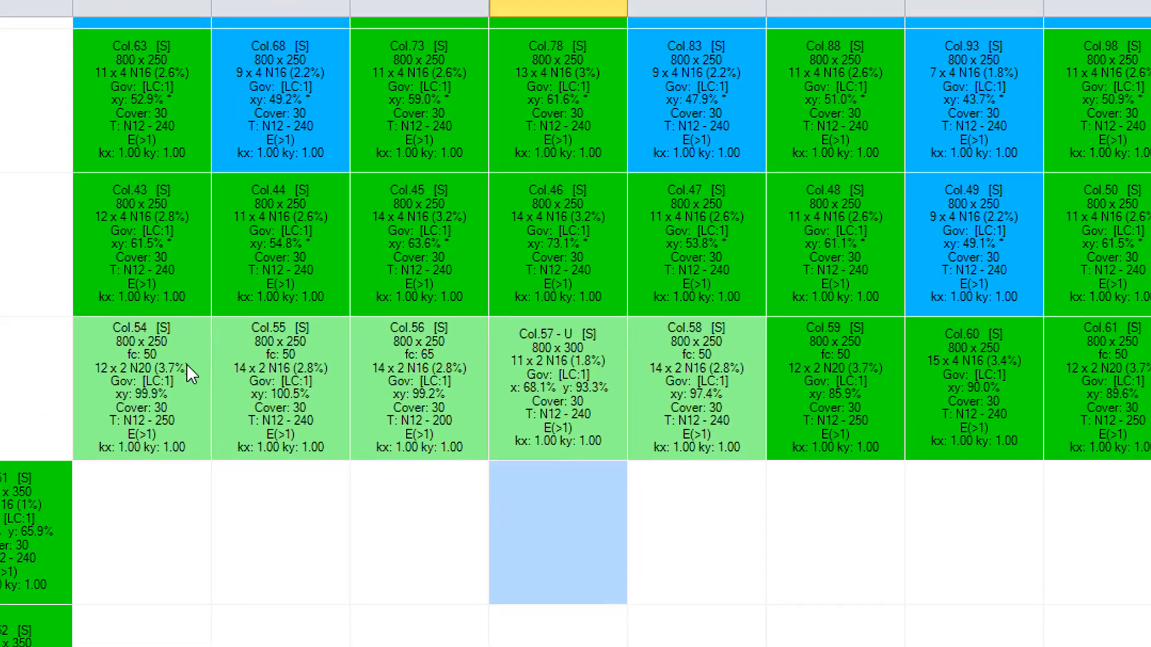
# - Create a new column group from columns 54 and 55 on level G
pyautogui.click(186, 368)
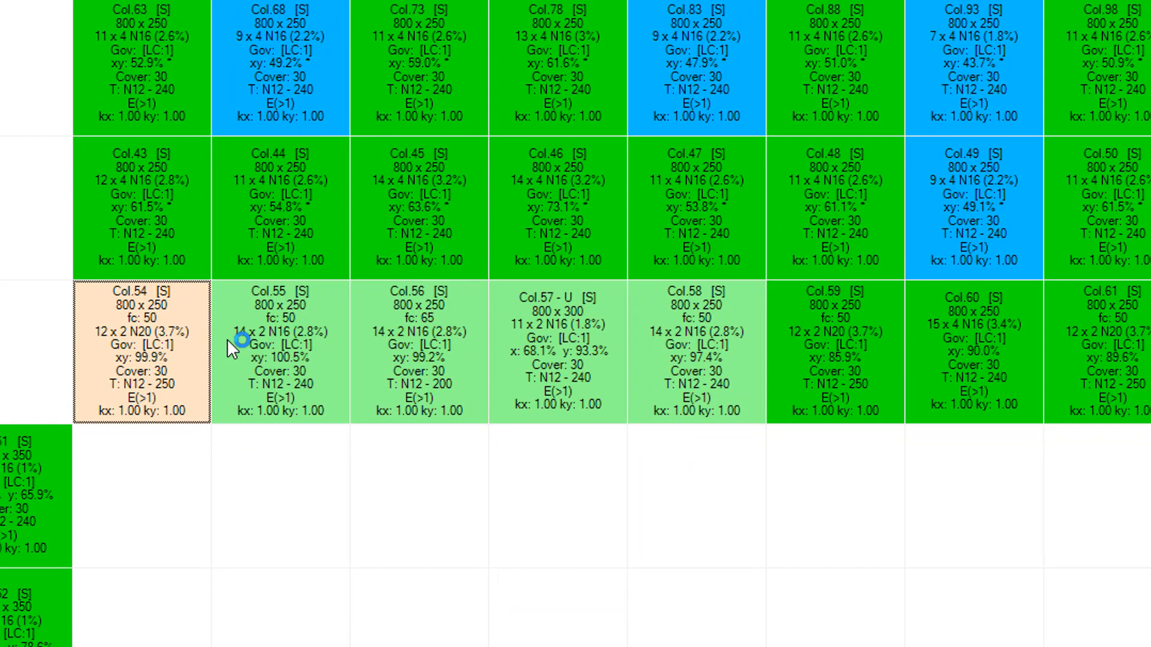
pyautogui.rightClick(264, 329)
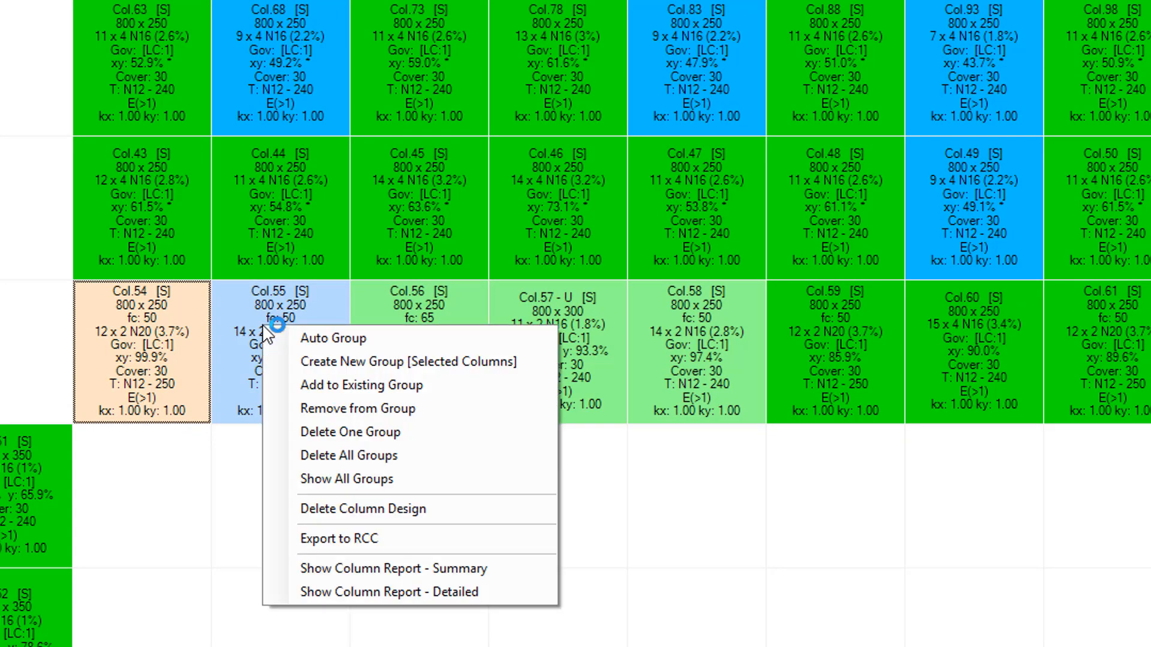
pyautogui.click(358, 366)
pyautogui.click(374, 477)
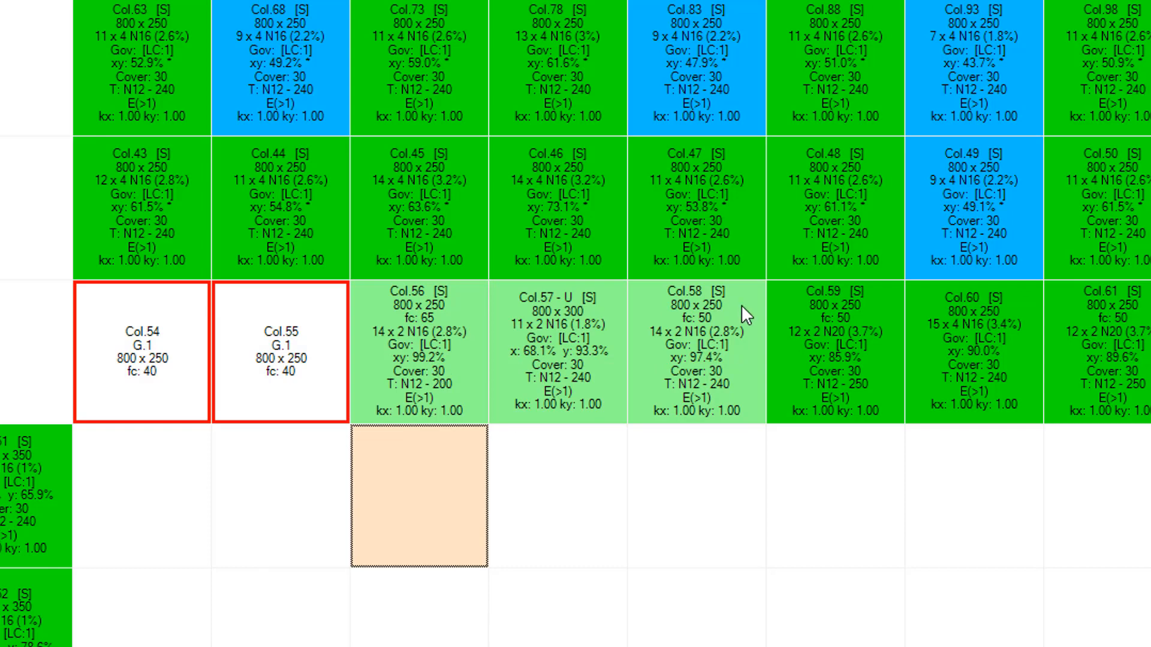
# - Add columns 58 and 56 on level G to existing column group 1
pyautogui.click(710, 352)
pyautogui.rightClick(709, 352)
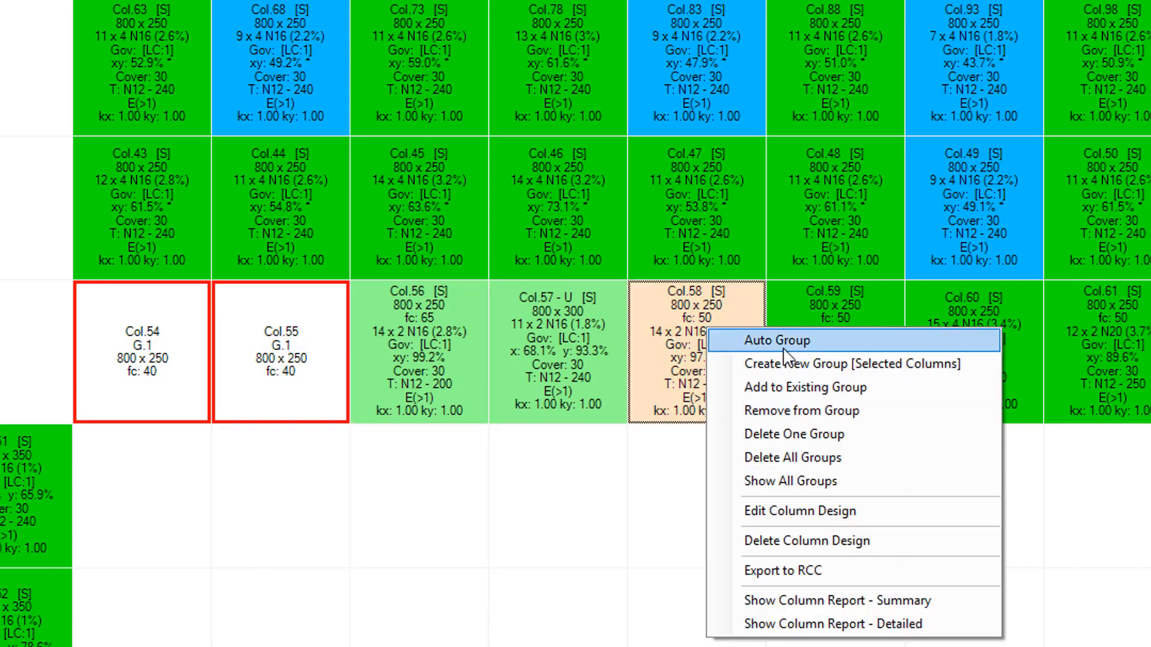
pyautogui.click(779, 389)
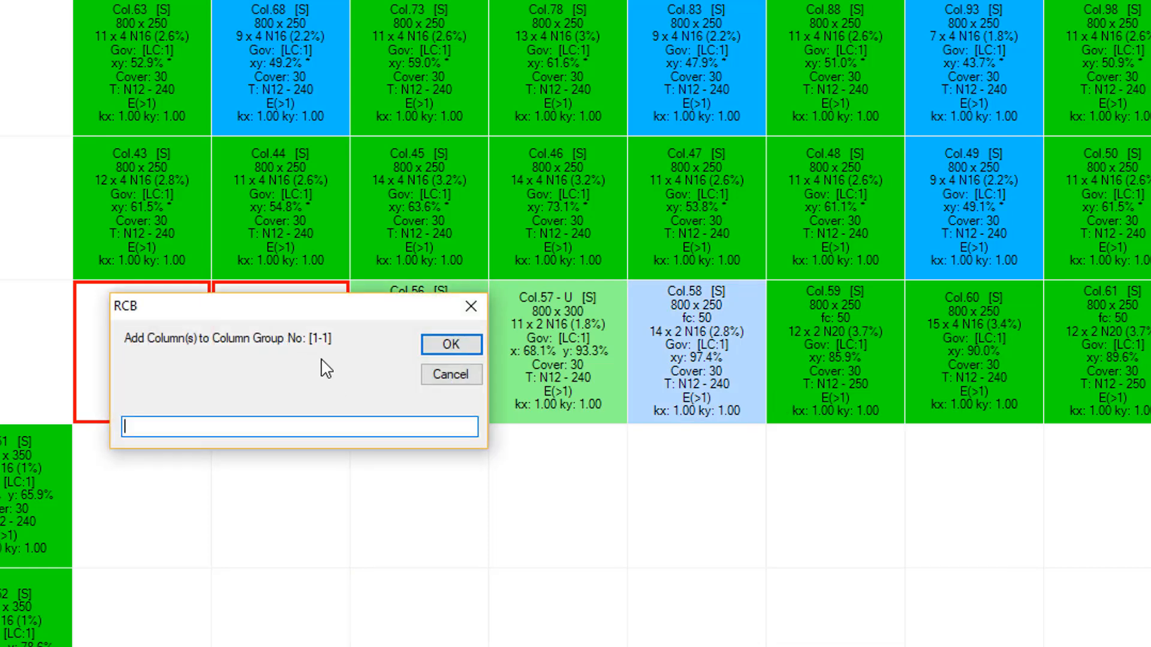
pyautogui.press('Return')
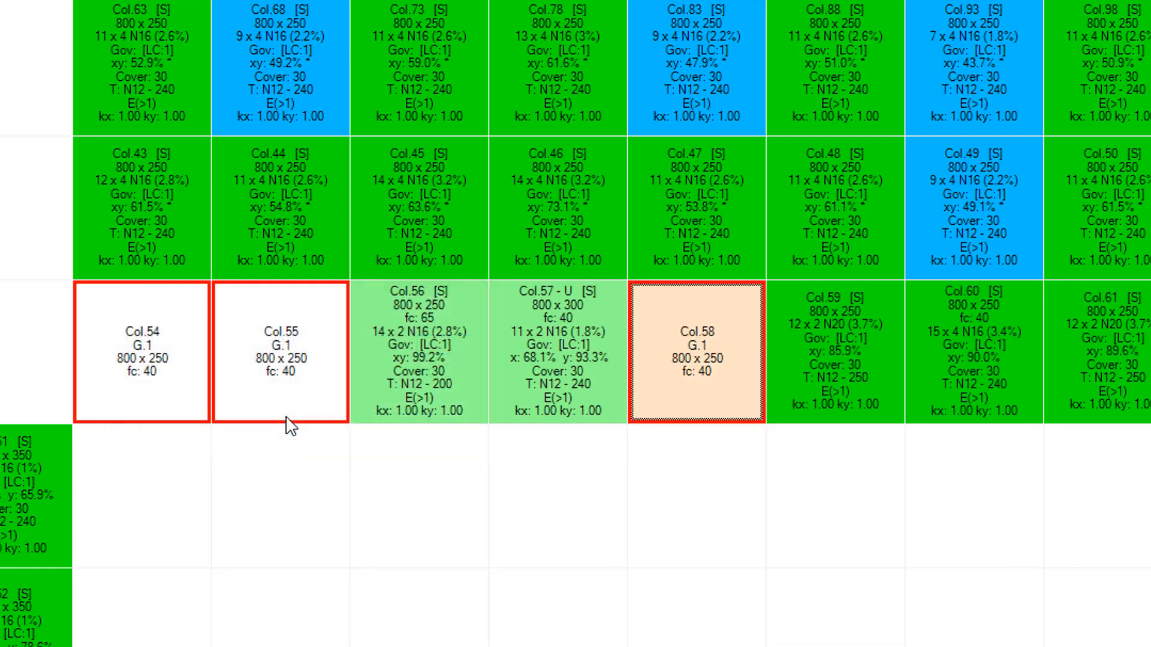
pyautogui.click(414, 361)
pyautogui.rightClick(415, 361)
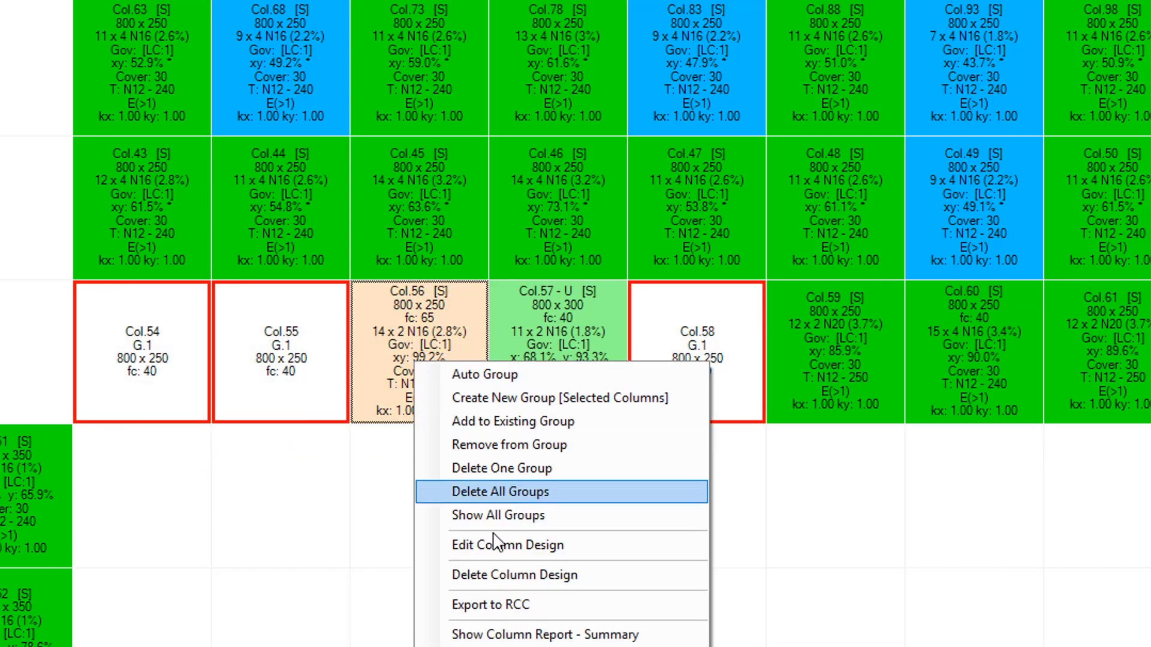
pyautogui.click(519, 422)
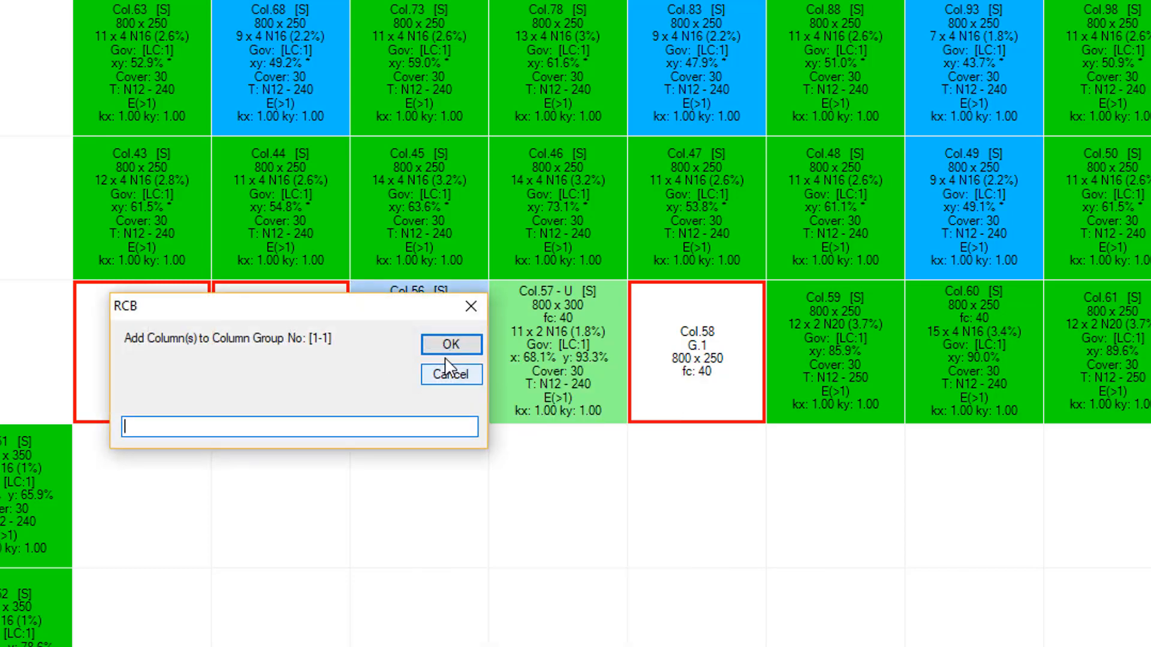
pyautogui.write('1')
pyautogui.click(446, 346)
# - Create a new column group from columns 63, 68, 73 and 78 on L2 and columns 43 to 46 on L1
pyautogui.scroll(3, 344, 557)
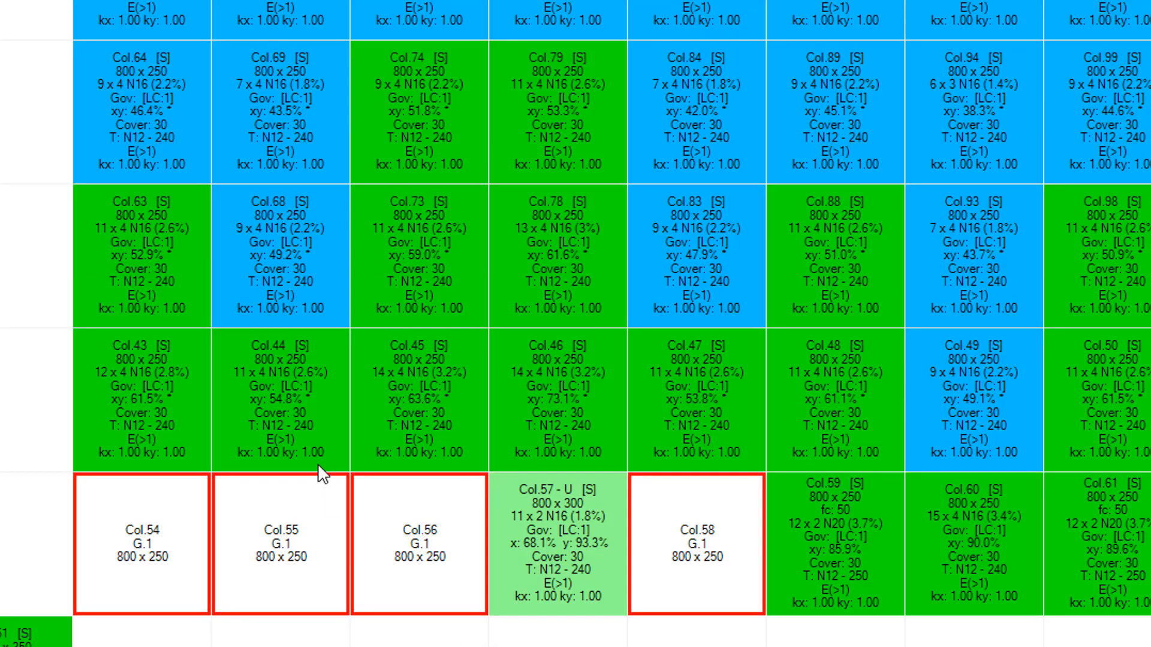
pyautogui.moveTo(123, 229); pyautogui.dragTo(564, 419)
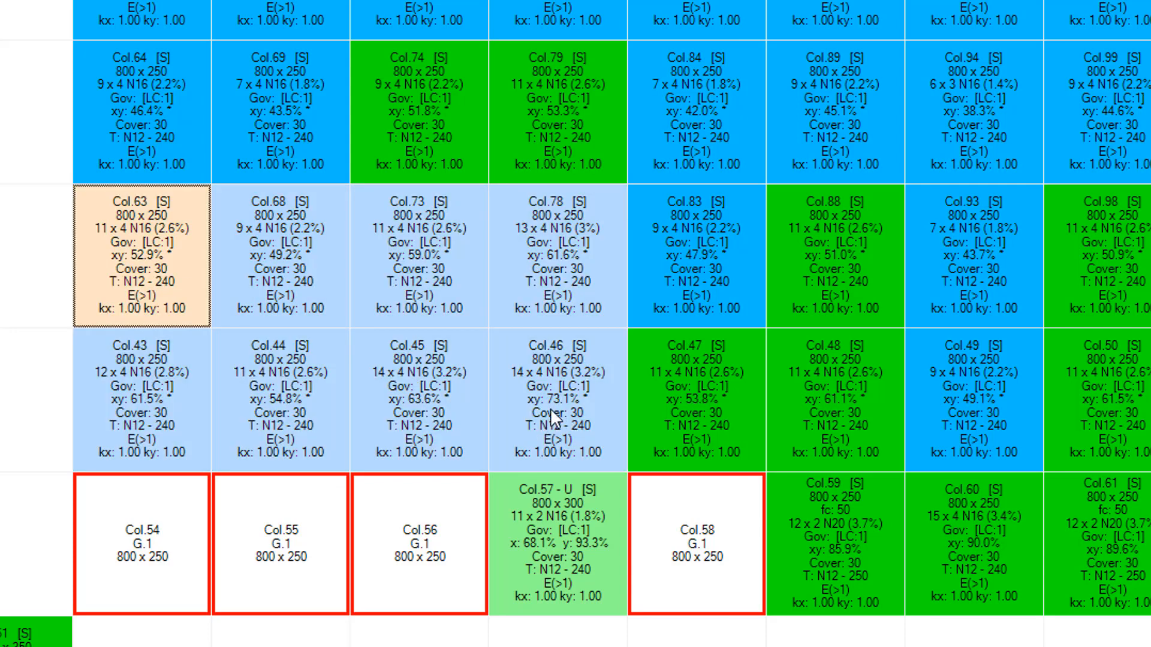
pyautogui.rightClick(552, 412)
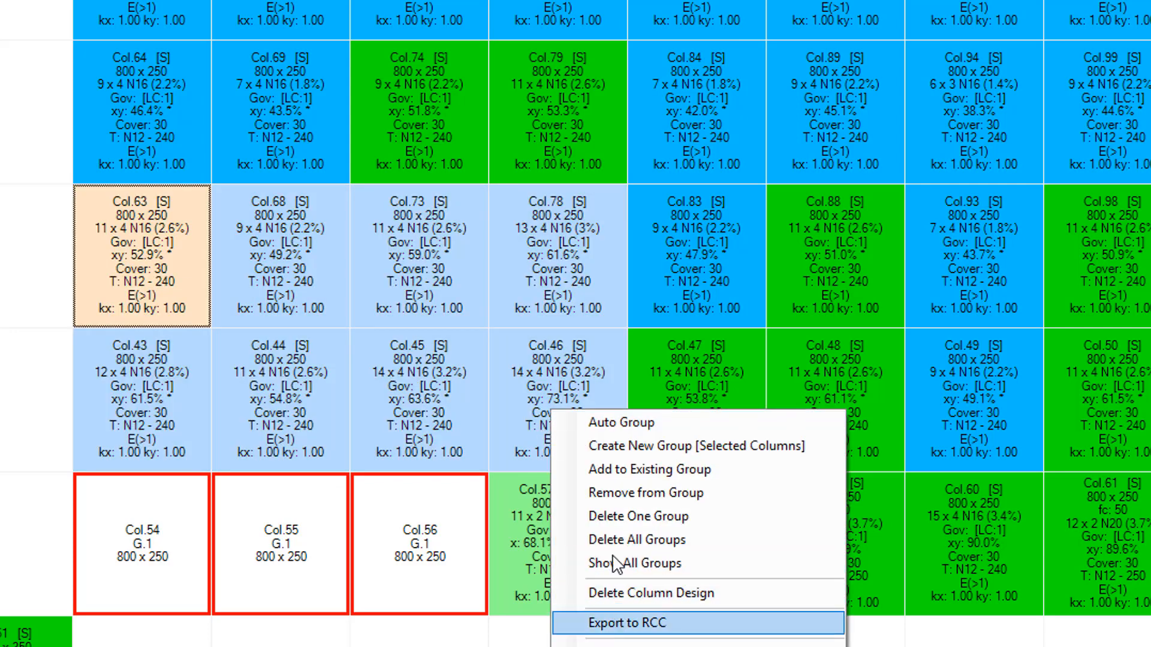
pyautogui.click(613, 441)
pyautogui.scroll(-3, 206, 354)
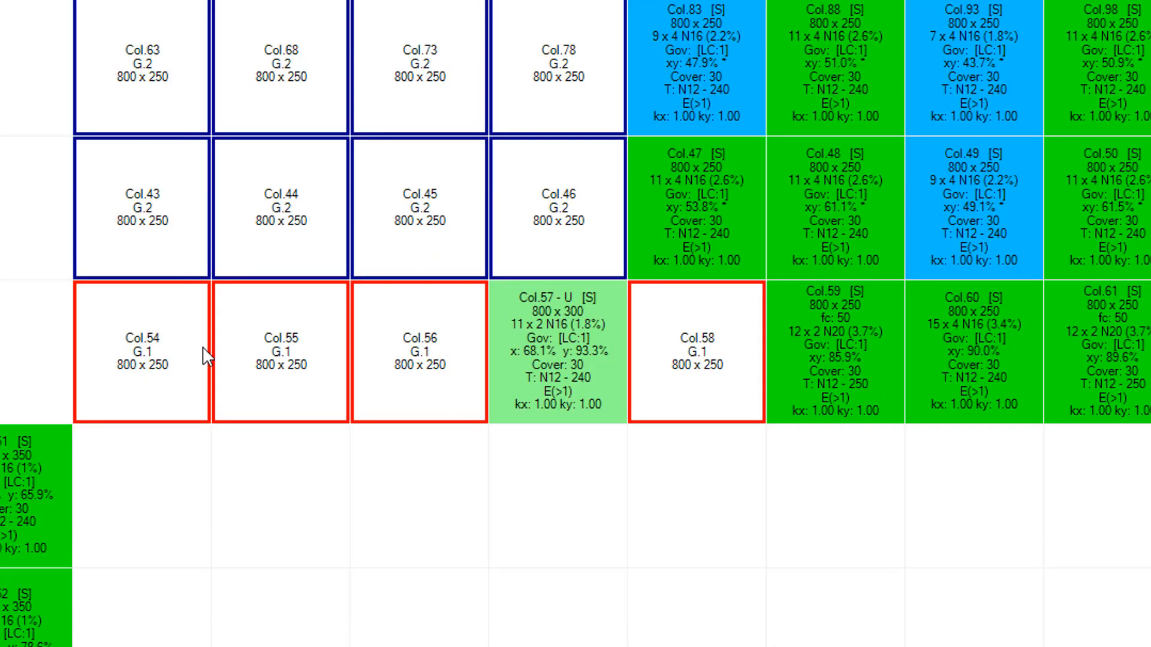
# - Redesign only column group 1
pyautogui.scroll(3, 249, 385)
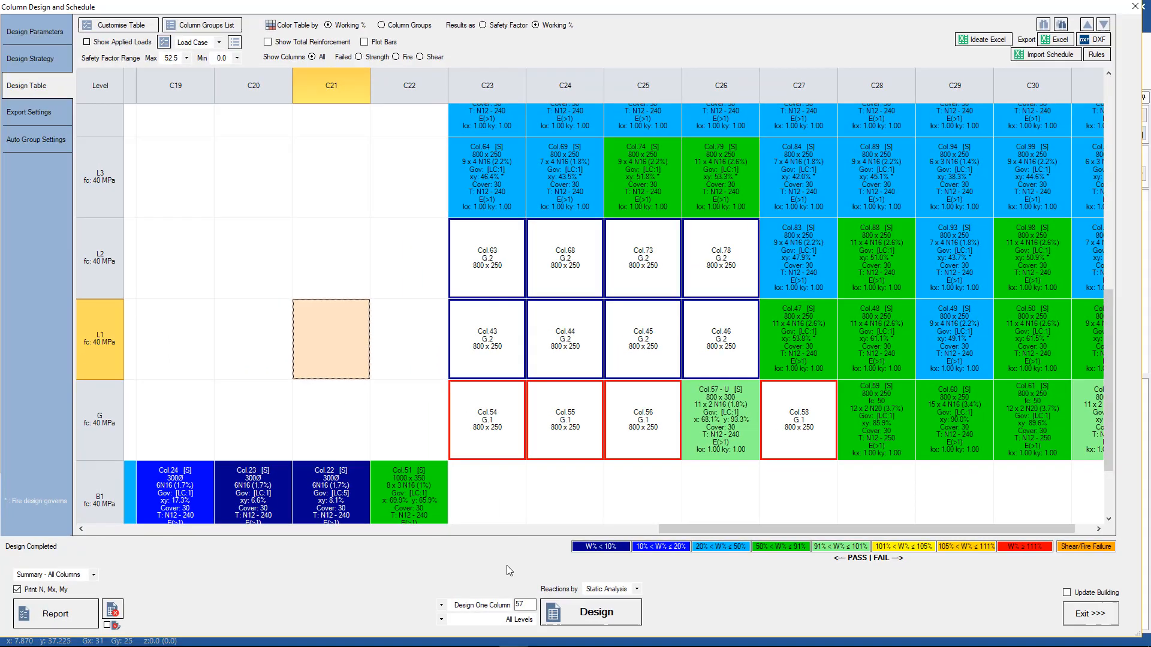
pyautogui.click(476, 606)
pyautogui.click(483, 624)
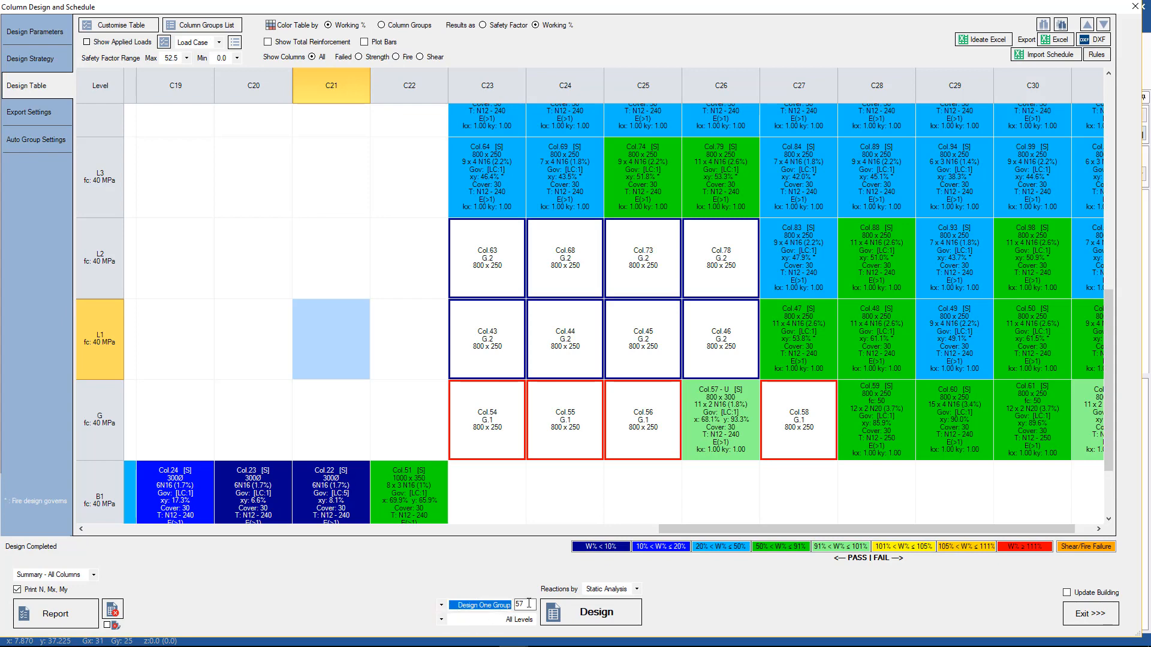
pyautogui.write('1')
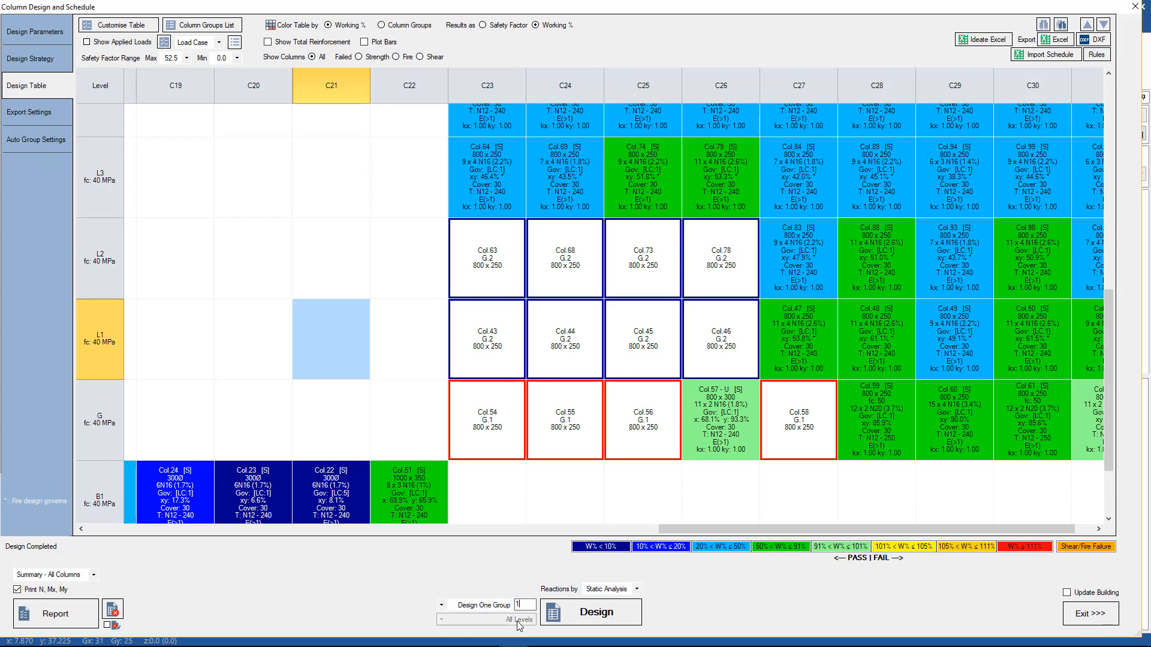
pyautogui.click(580, 614)
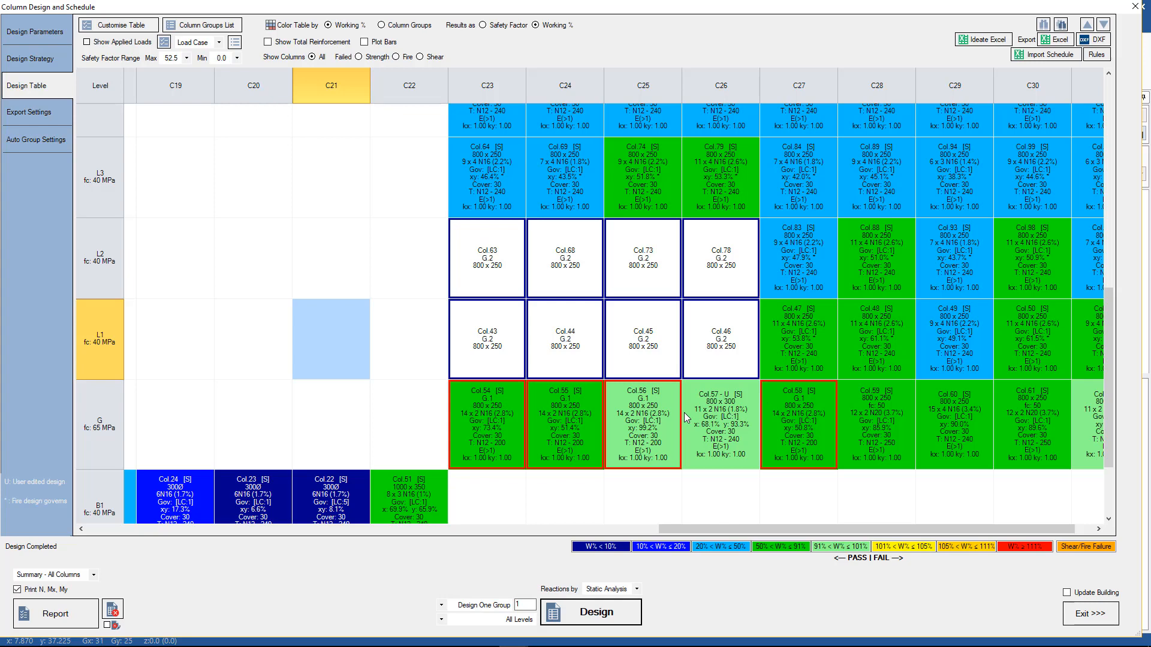
# - Redesign only column group 2
pyautogui.click(485, 607)
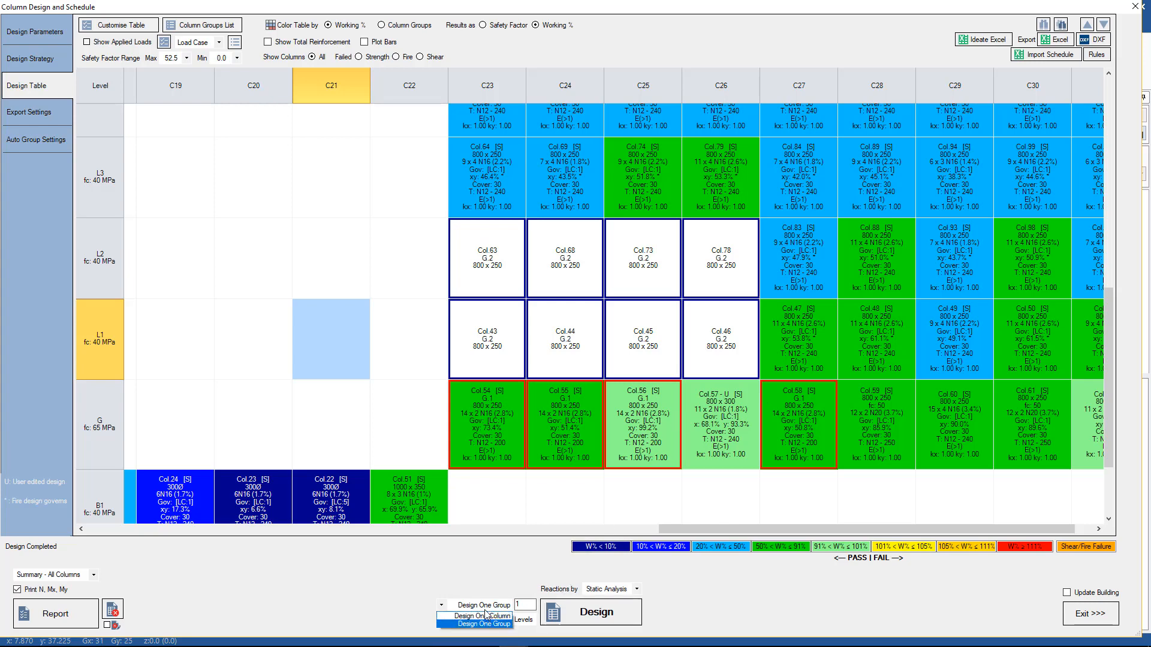
pyautogui.click(486, 623)
pyautogui.moveTo(523, 604); pyautogui.dragTo(501, 603)
pyautogui.write('2')
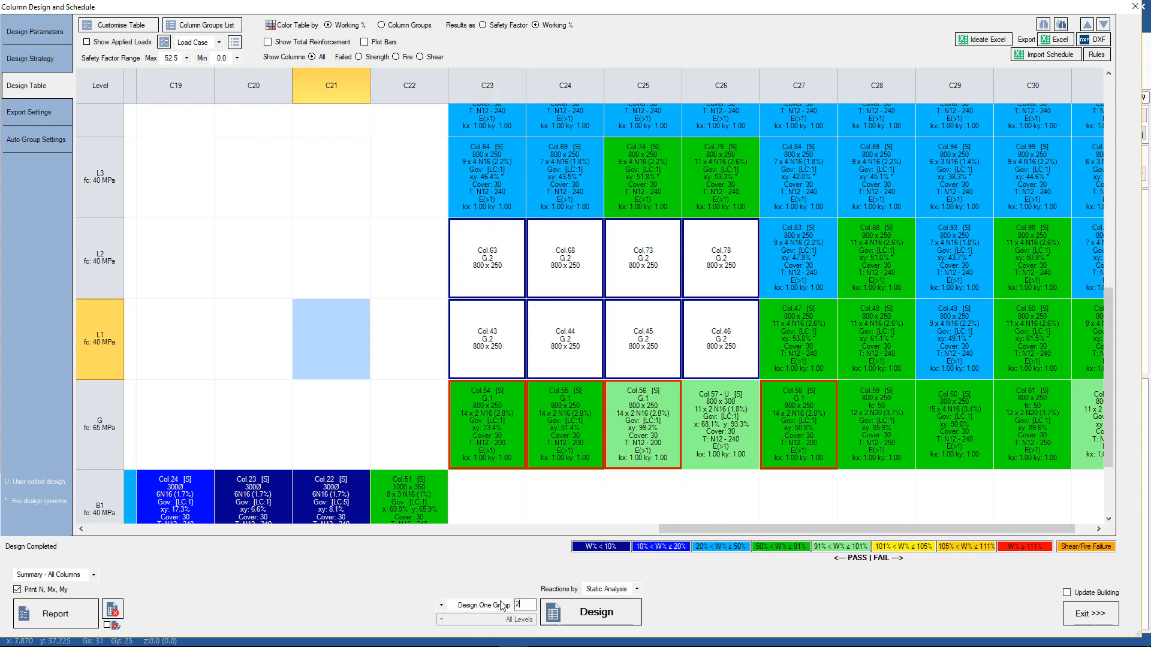
pyautogui.click(595, 606)
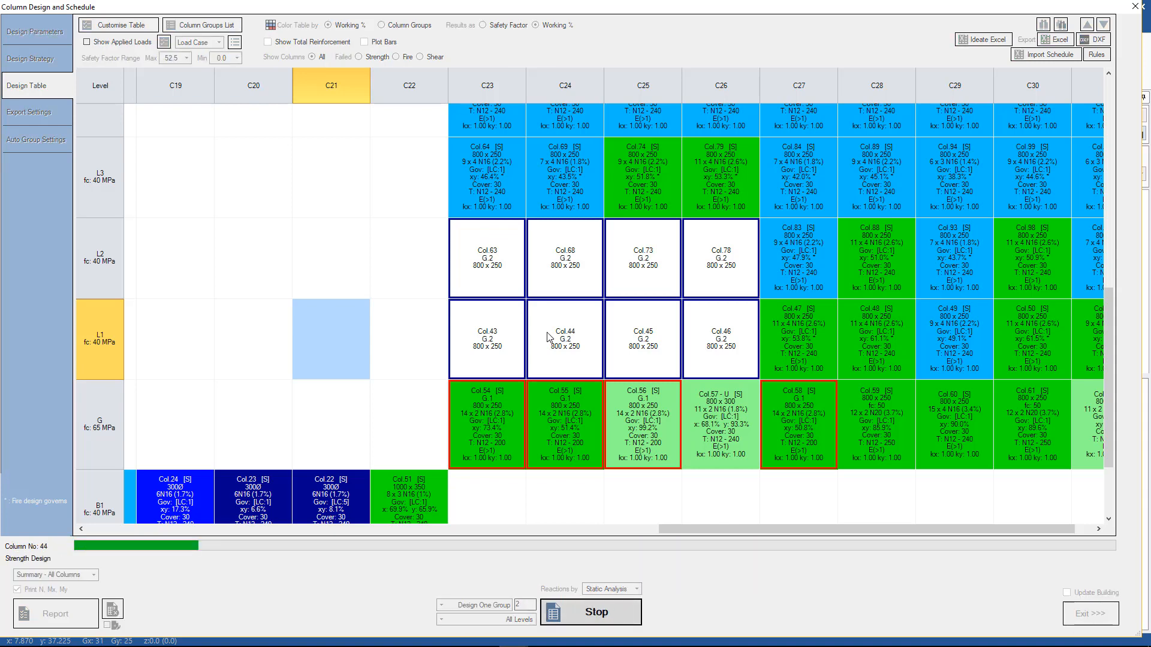
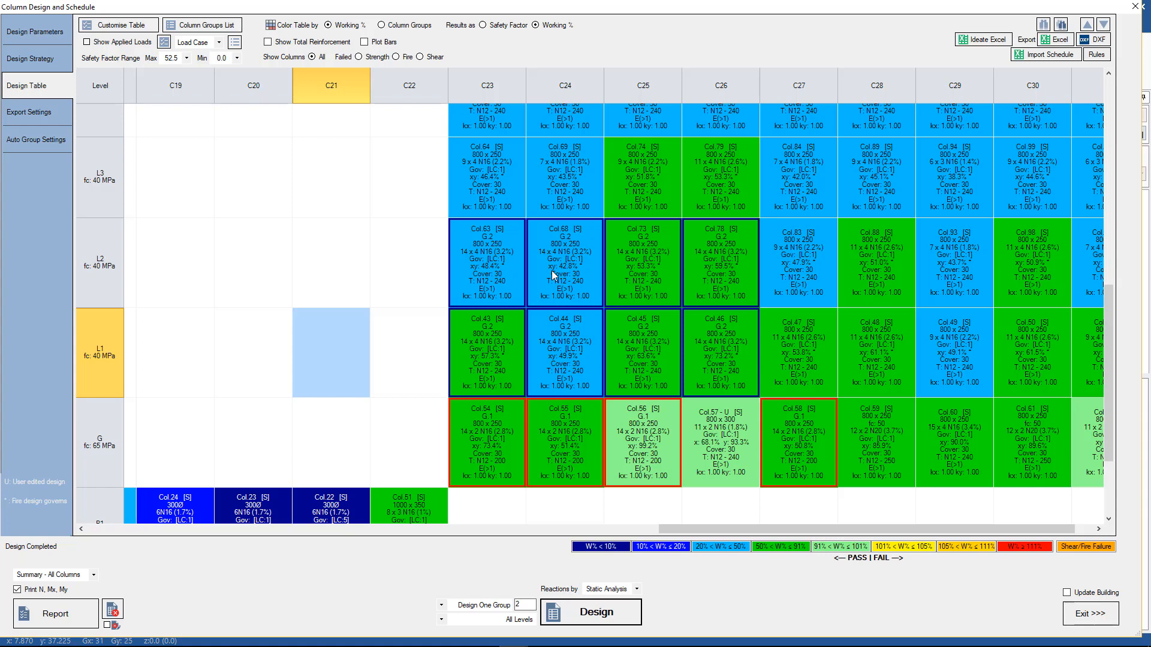
# - Fix group 2's design parameters: concrete strength 40 MPa, 14 x 4 bars, bar size 16 mm, cover 30 mm and tie size 12 mm
pyautogui.click(502, 250)
pyautogui.rightClick(502, 251)
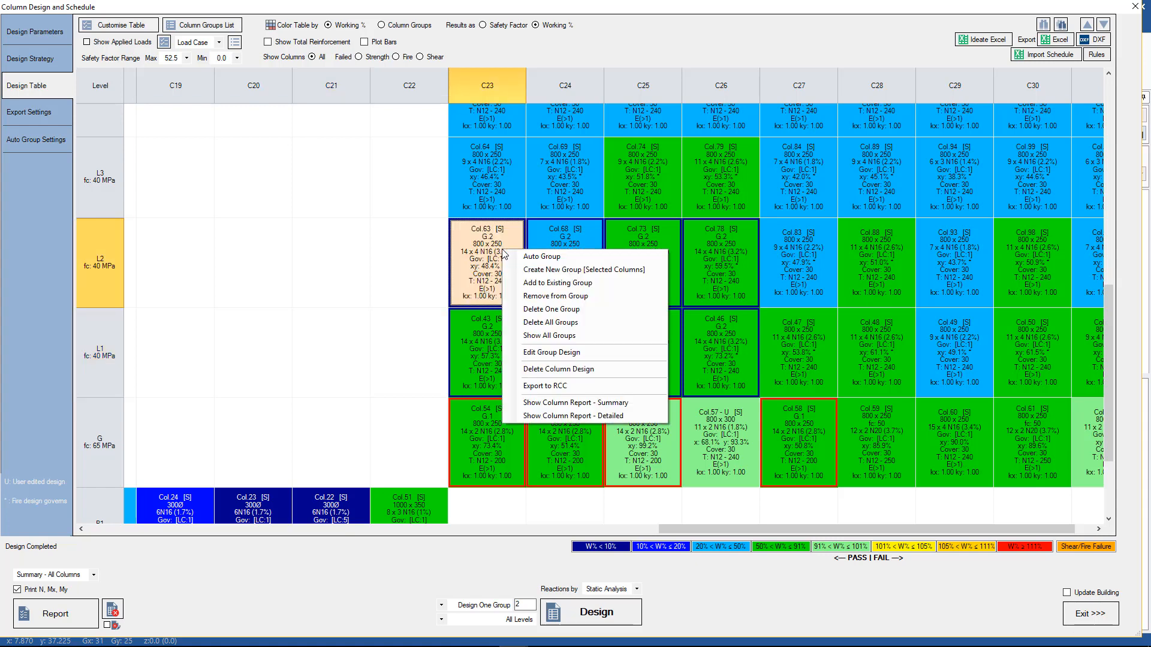
pyautogui.click(535, 353)
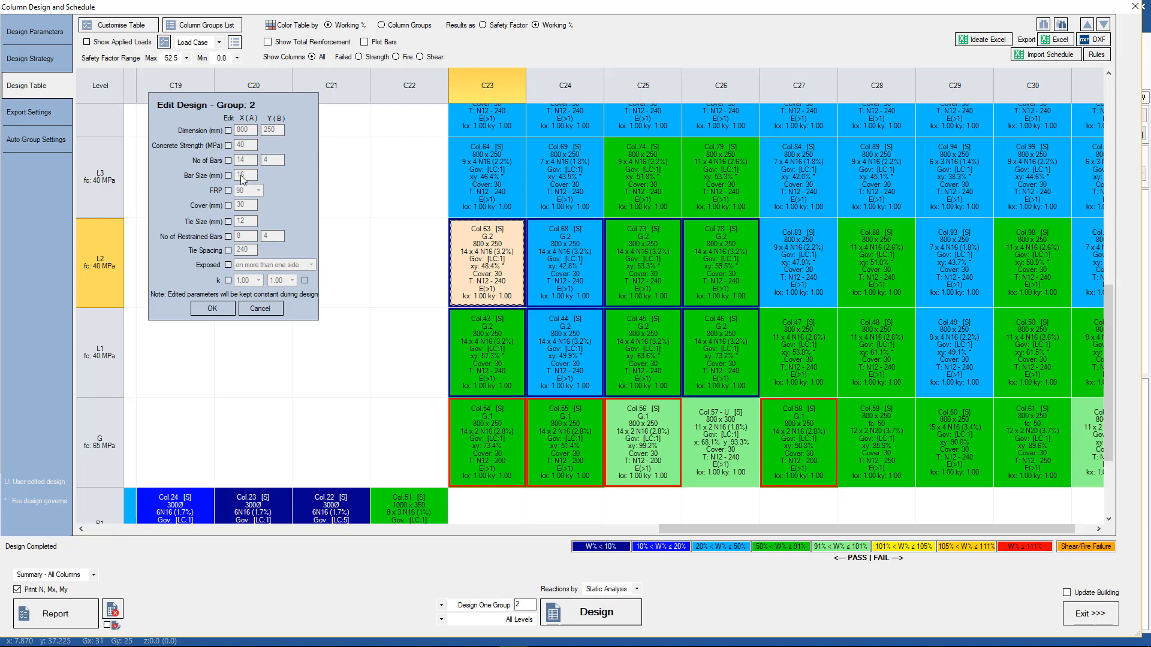
pyautogui.click(228, 176)
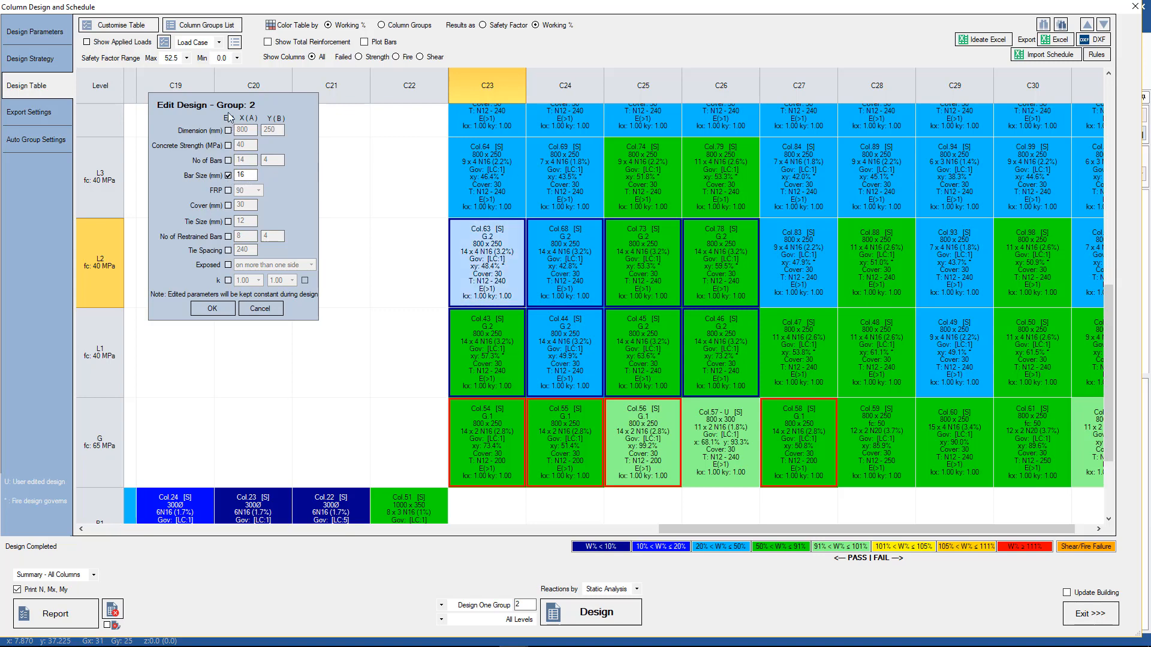
pyautogui.click(227, 205)
pyautogui.click(228, 221)
pyautogui.click(229, 160)
pyautogui.click(238, 145)
pyautogui.click(205, 311)
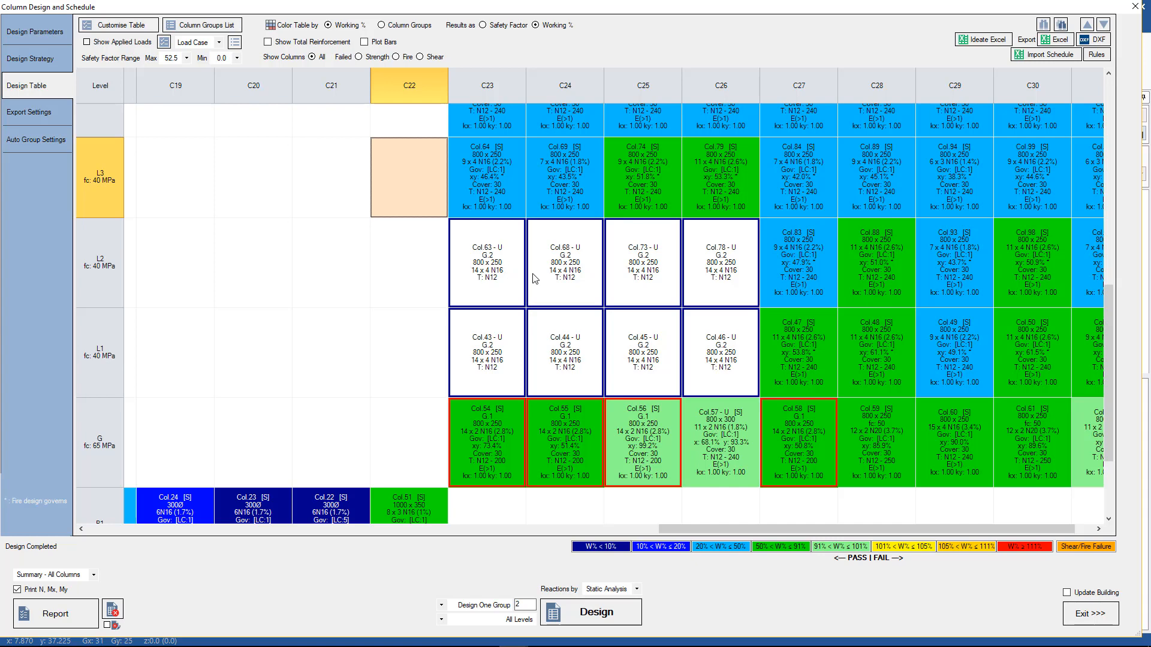
# - Delete the design results and reports for all columns
pyautogui.click(401, 269)
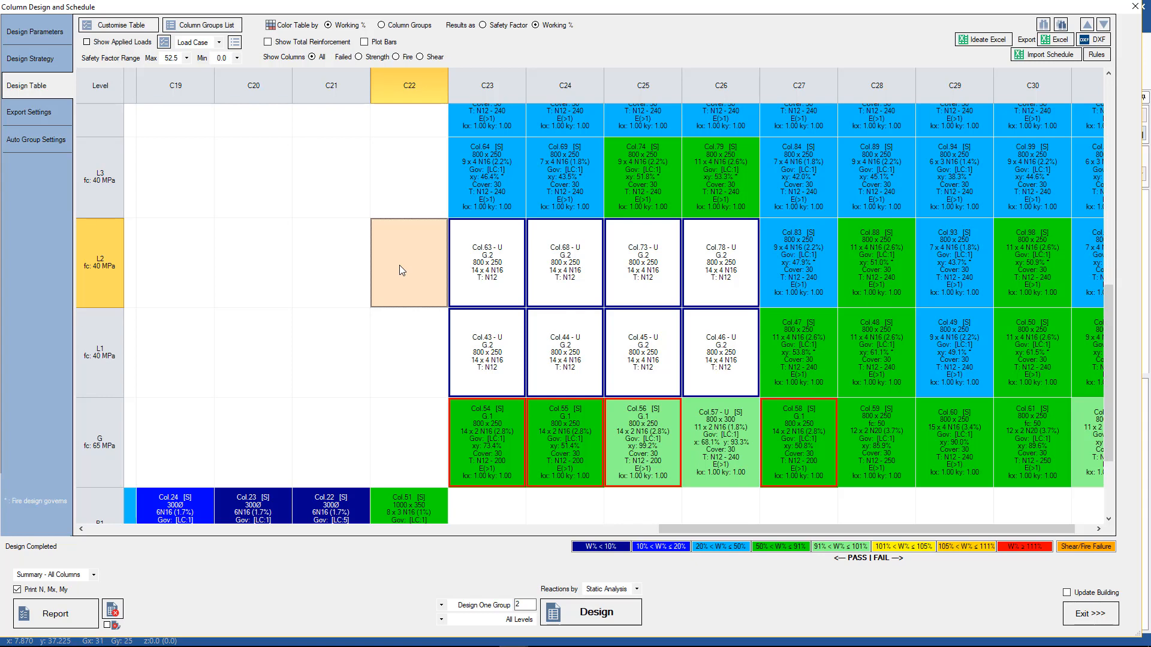
pyautogui.click(117, 617)
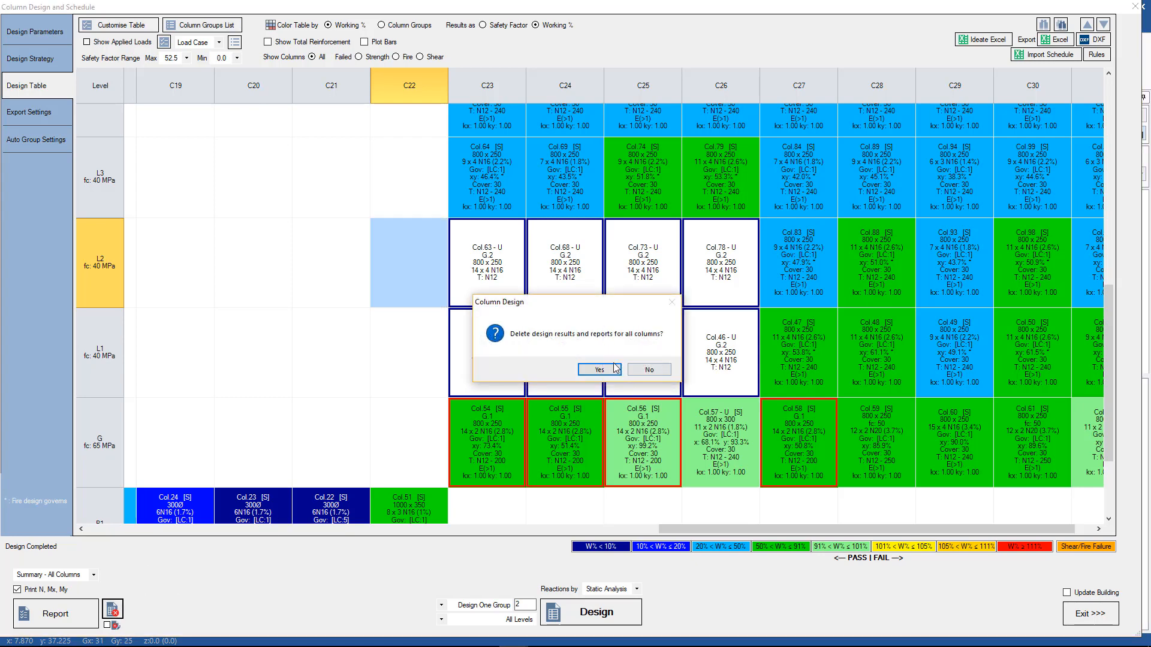
pyautogui.click(618, 372)
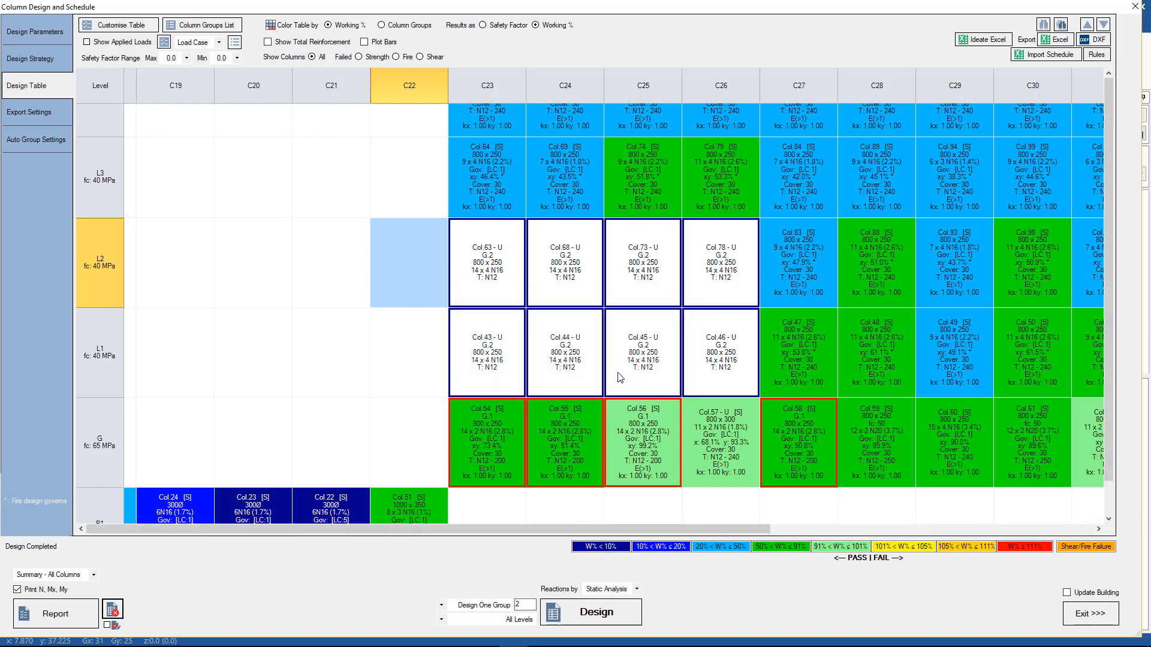
# - Inspect the columns and groups left in the design table, and review group 2's edited design parameters without changing them
pyautogui.moveTo(494, 530); pyautogui.dragTo(895, 530)
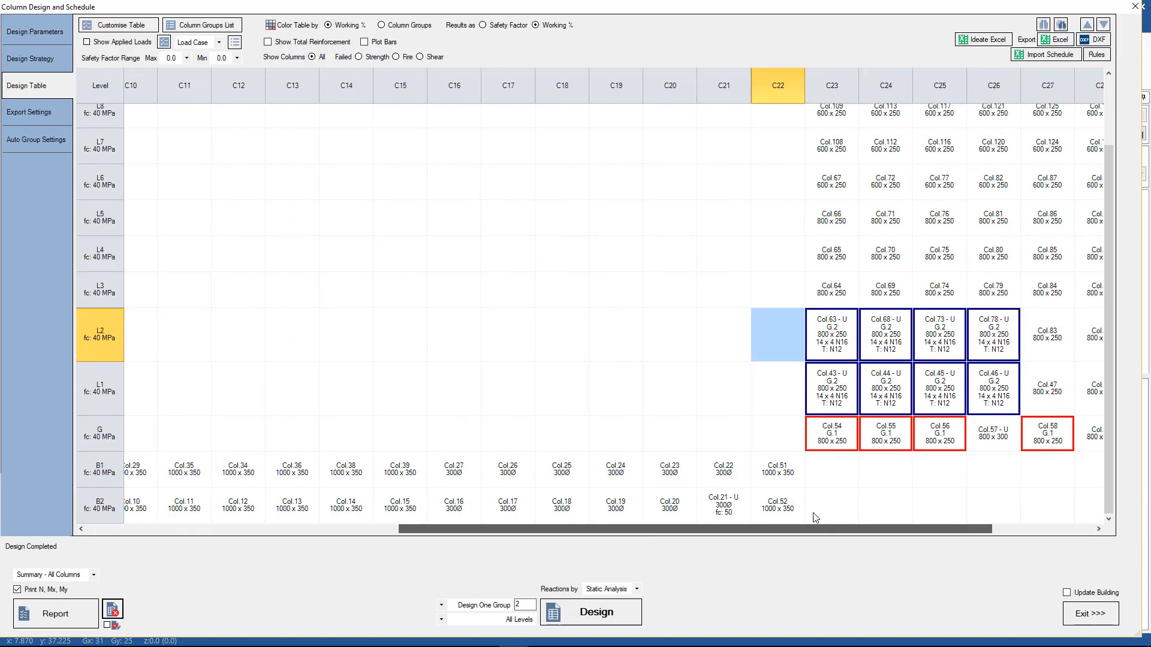
pyautogui.moveTo(656, 148); pyautogui.dragTo(980, 234)
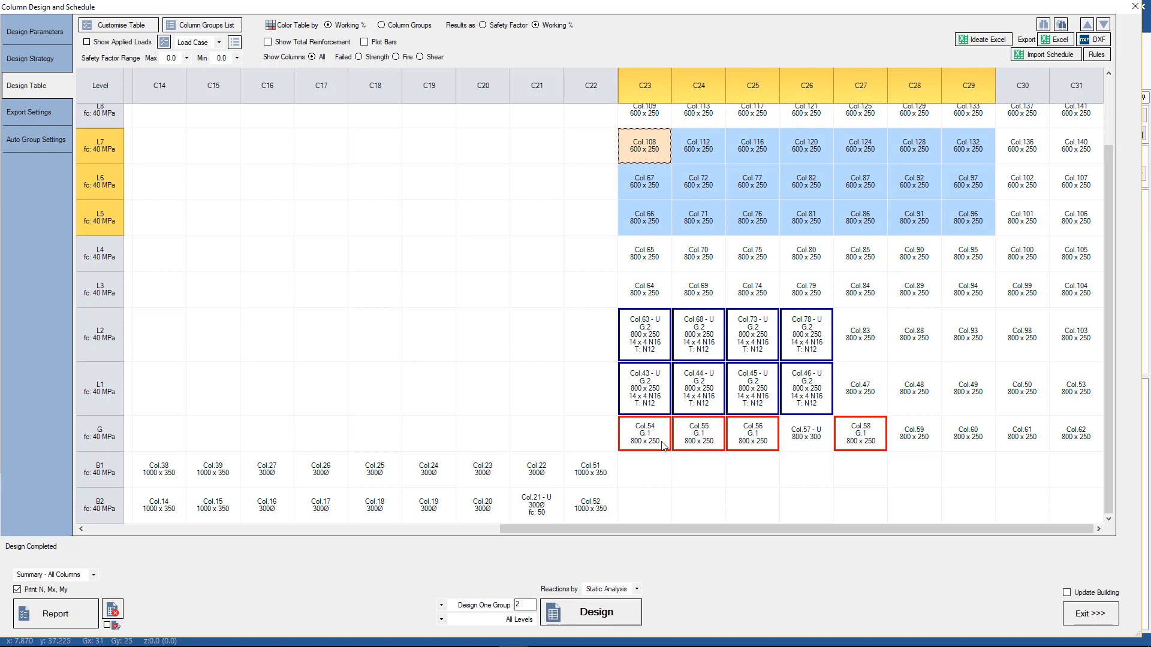
pyautogui.moveTo(650, 439); pyautogui.dragTo(850, 444)
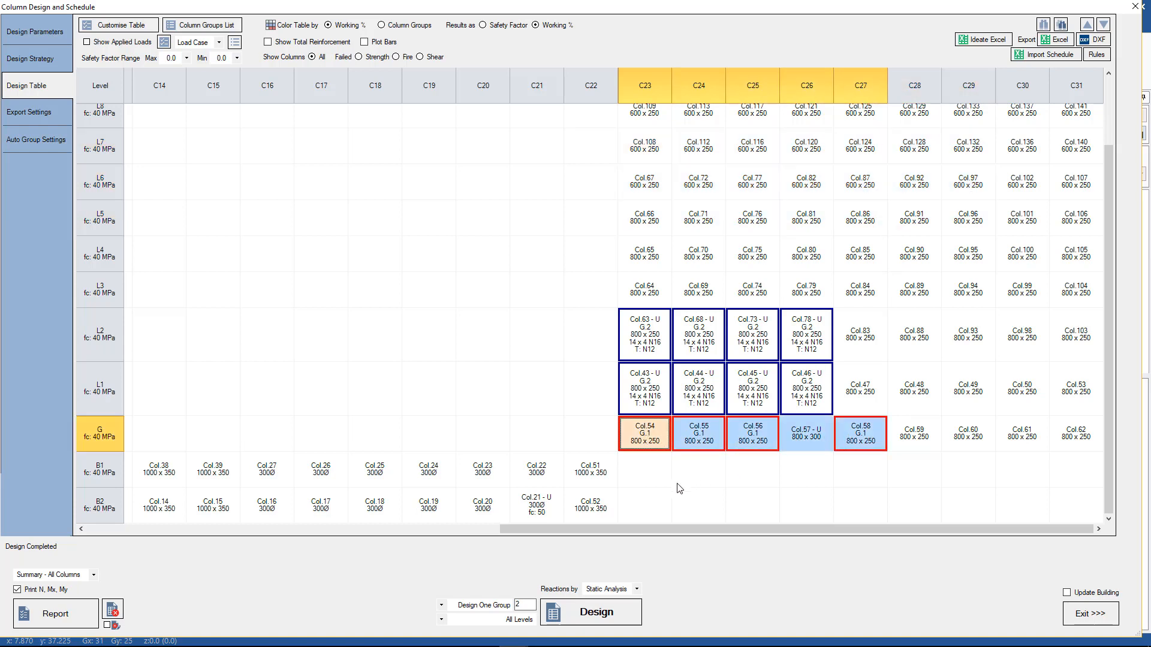
pyautogui.click(656, 330)
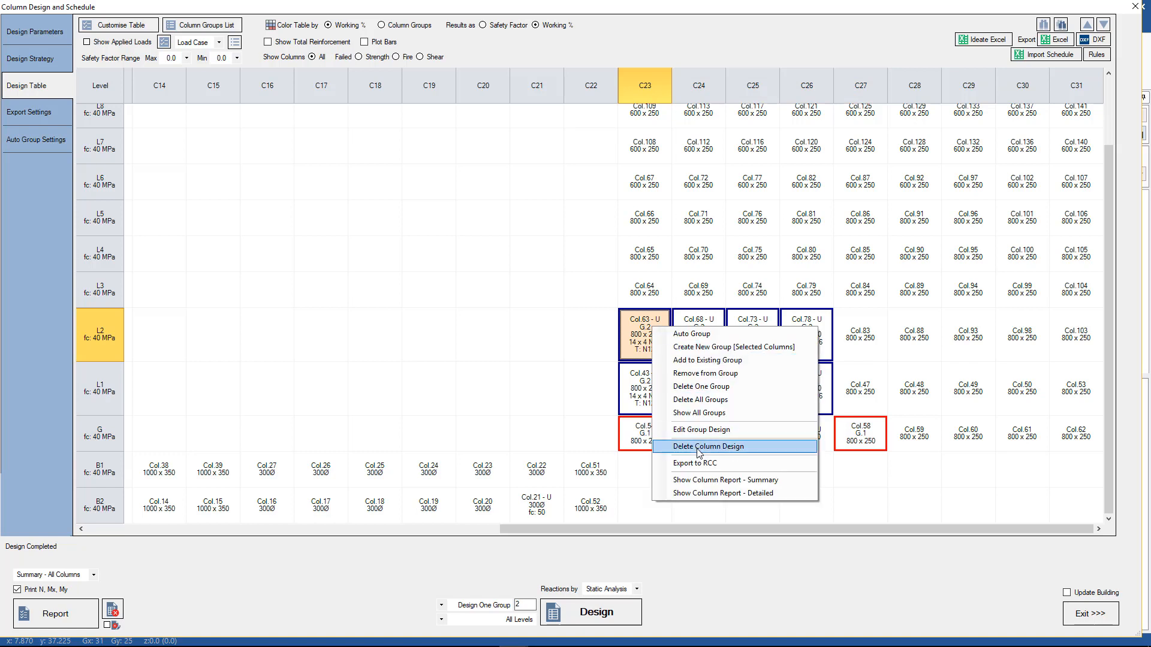
pyautogui.click(691, 430)
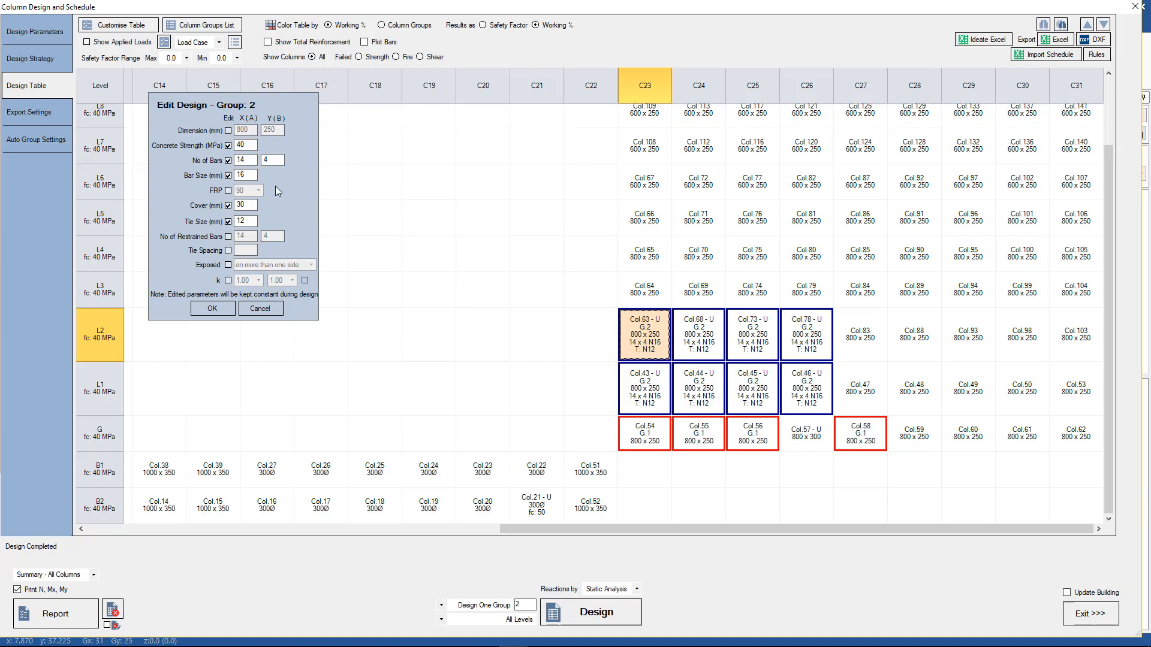
pyautogui.click(267, 308)
pyautogui.click(527, 298)
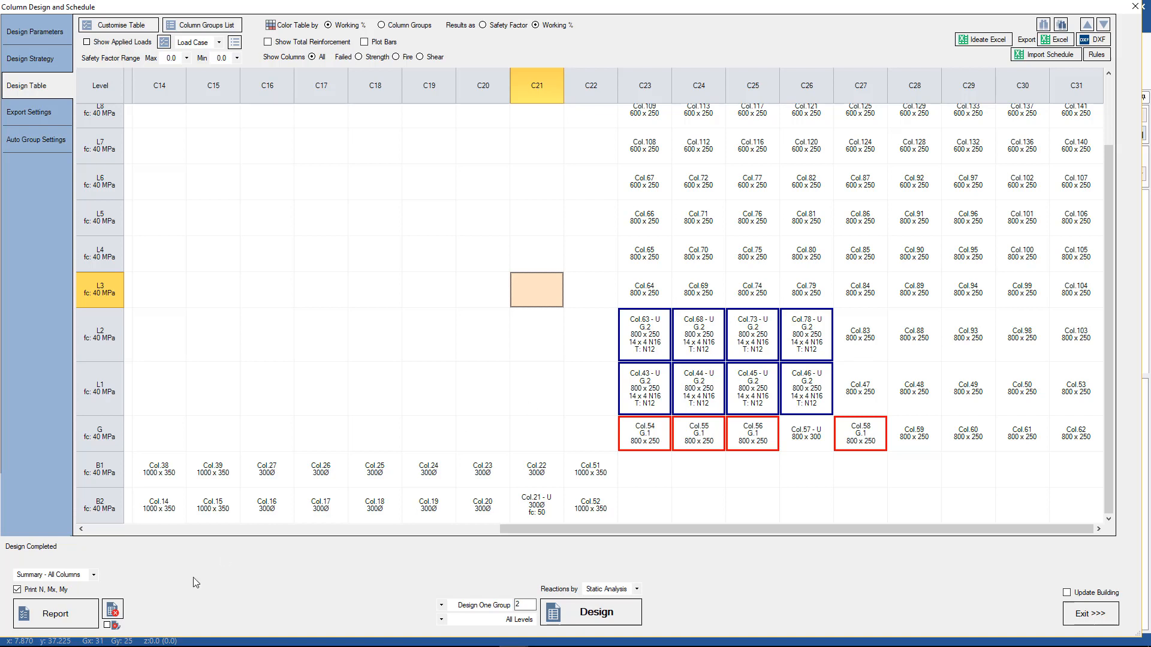
pyautogui.click(107, 626)
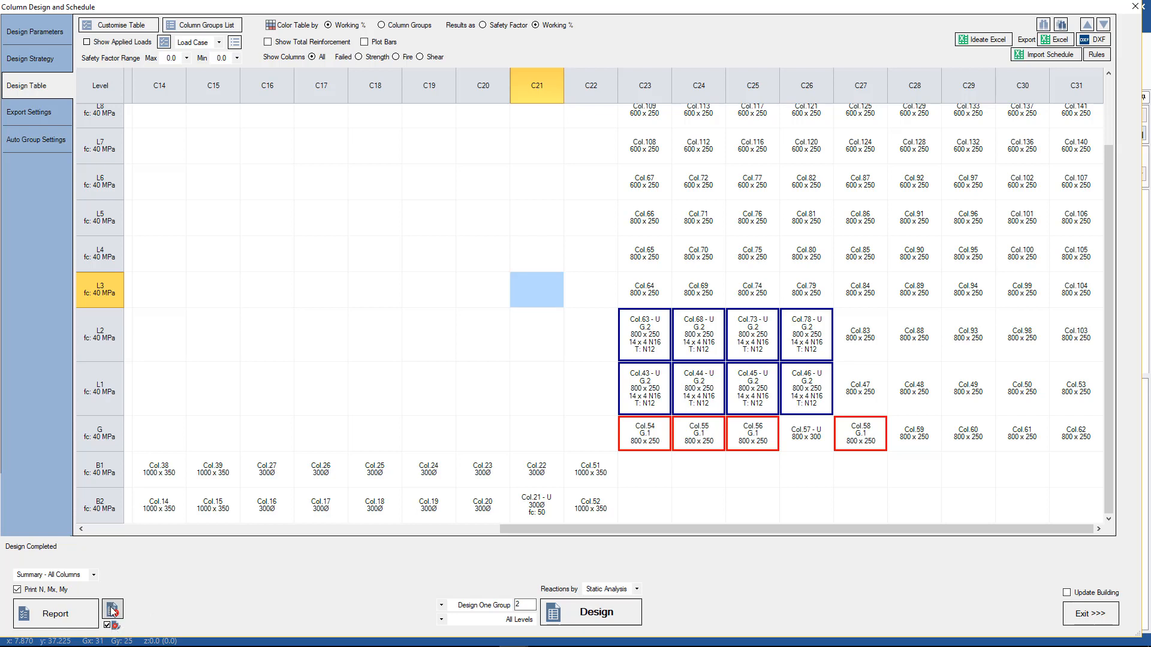
pyautogui.click(107, 625)
pyautogui.click(632, 425)
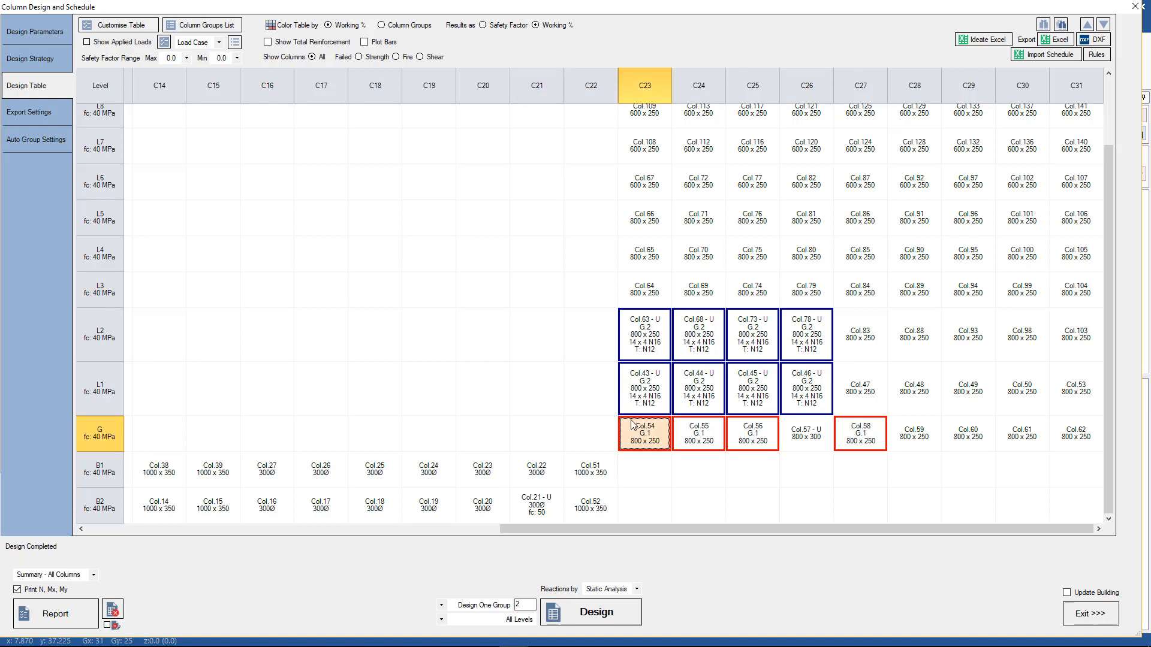
pyautogui.rightClick(631, 424)
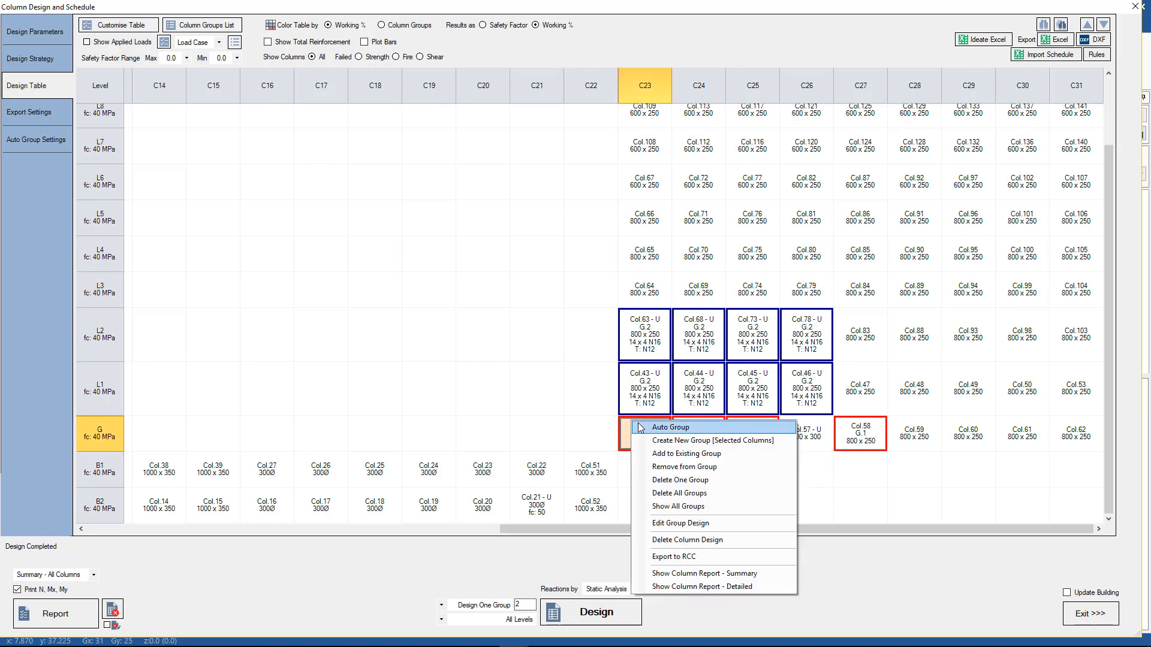
pyautogui.click(698, 493)
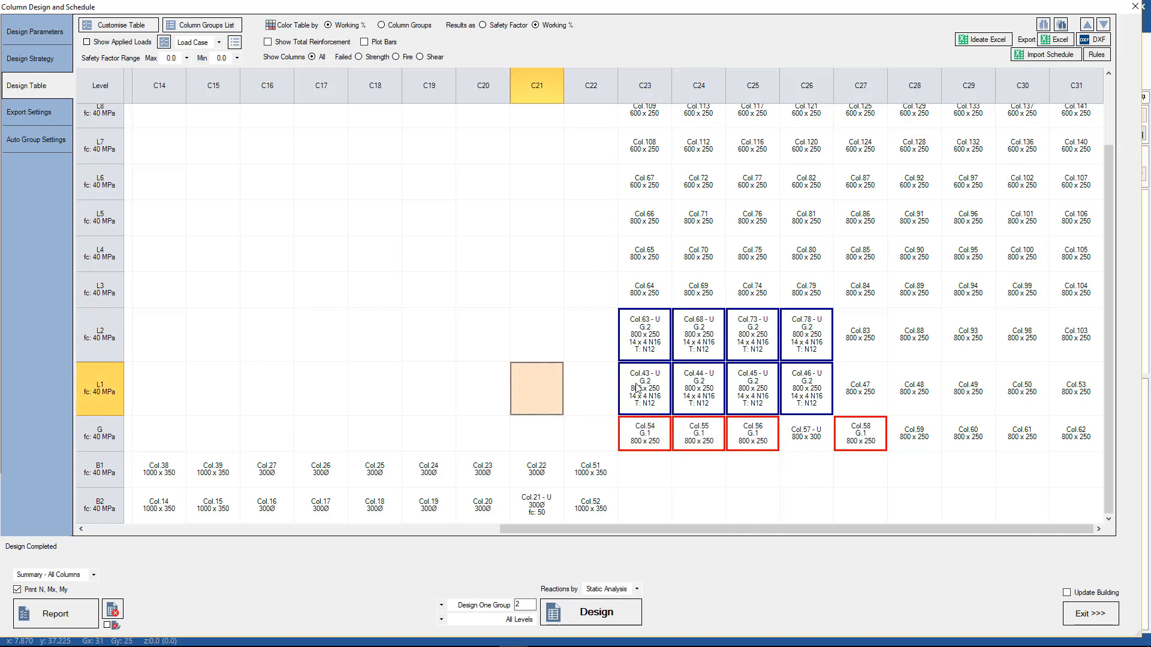
pyautogui.click(812, 434)
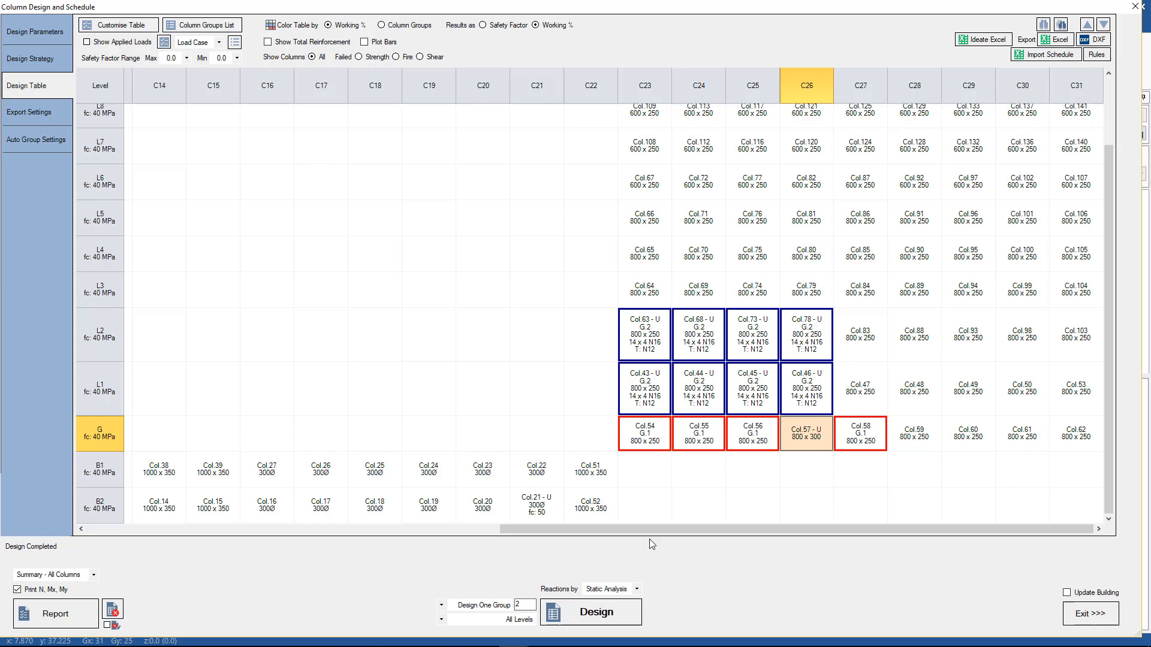
# - Clear the group number restricting the design, redesign all columns on all levels, and review the ground-level results in the table
pyautogui.moveTo(526, 607); pyautogui.dragTo(506, 607)
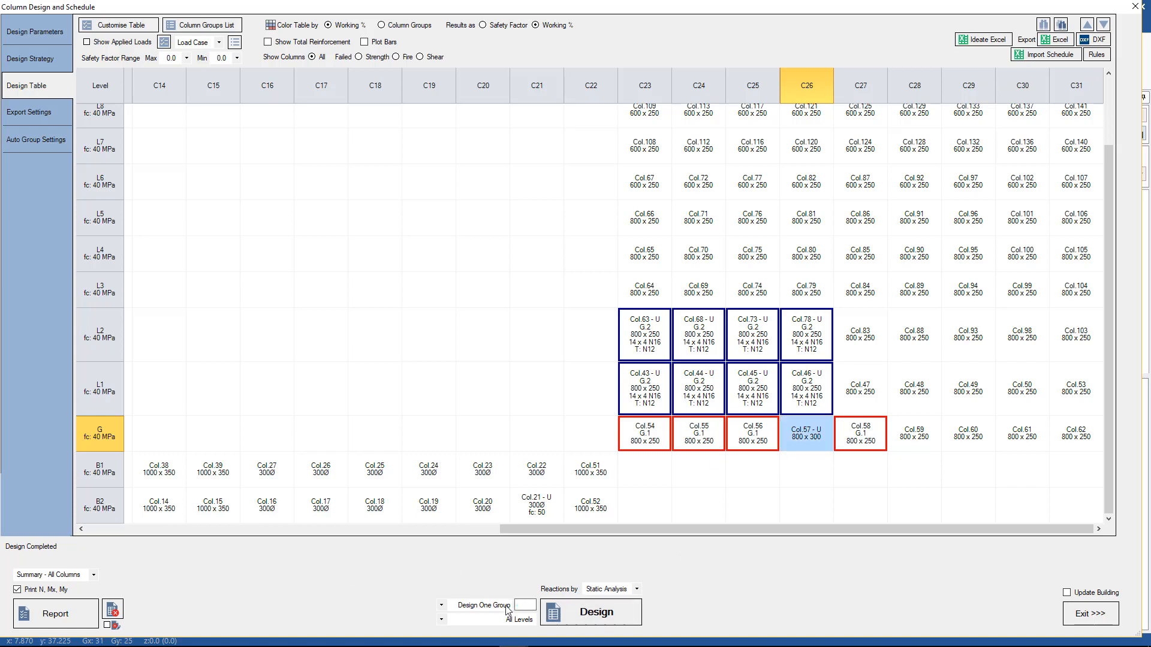
pyautogui.click(581, 611)
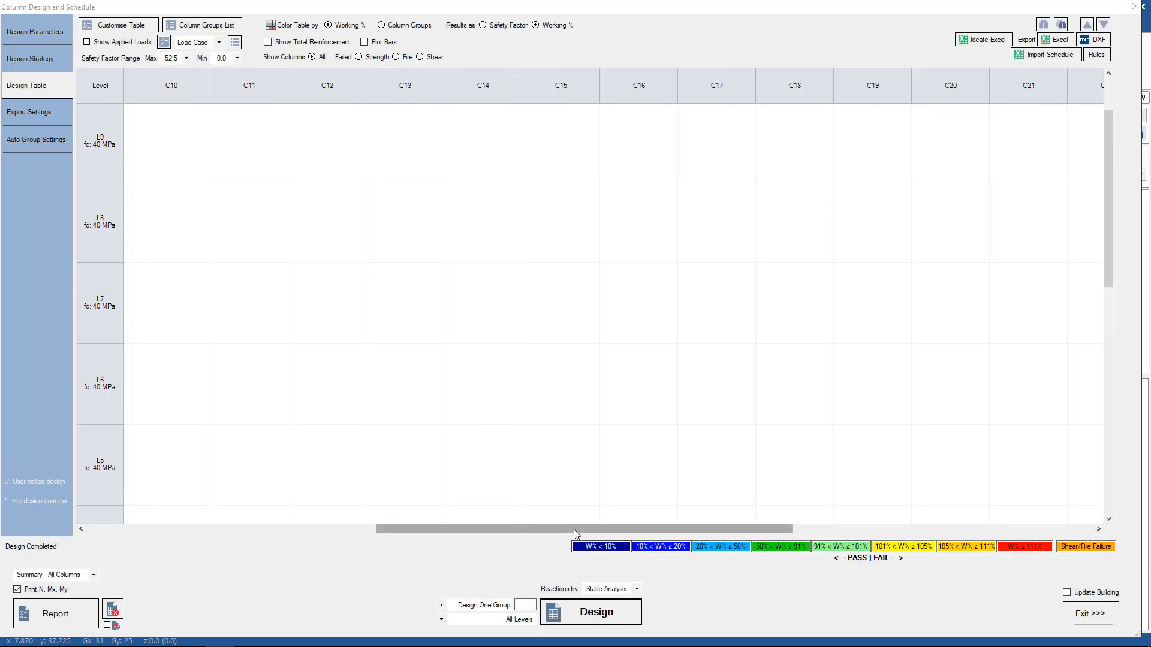
pyautogui.moveTo(573, 530); pyautogui.dragTo(870, 530)
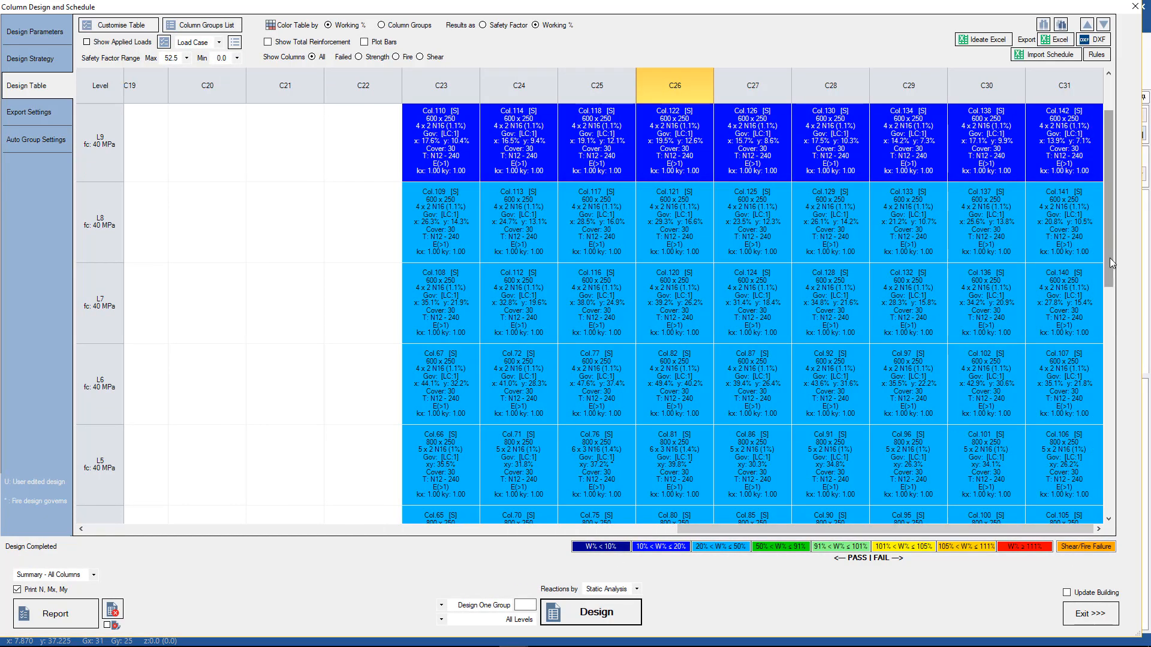
pyautogui.moveTo(1110, 258); pyautogui.dragTo(1109, 484)
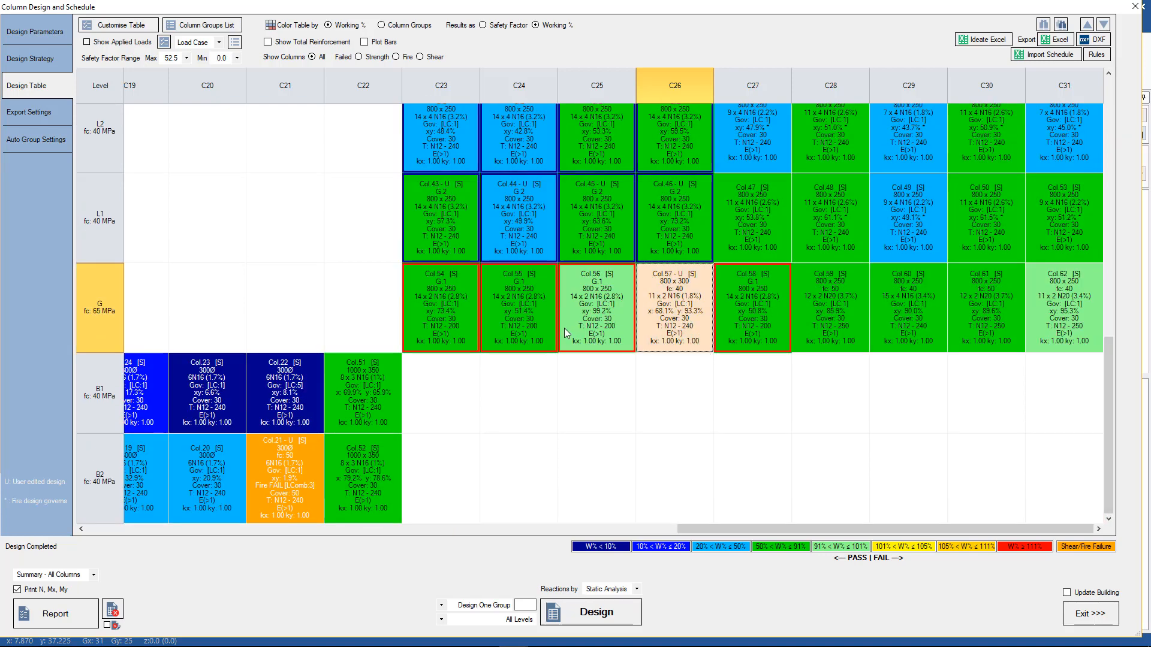
pyautogui.click(604, 318)
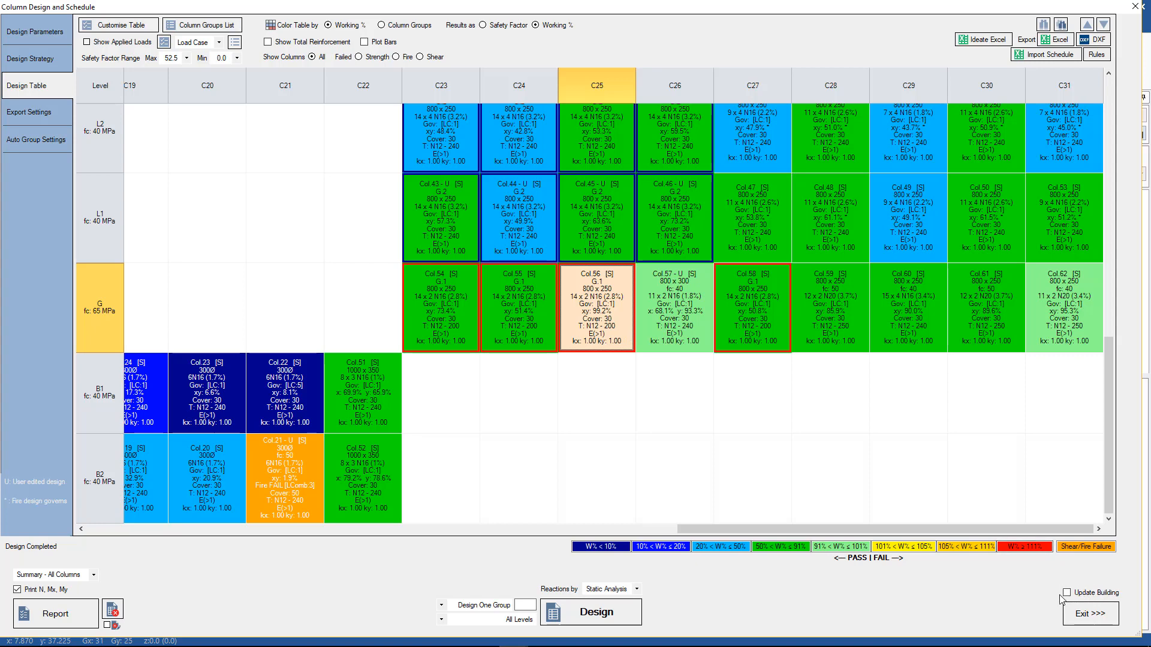
# - Exit column design without updating the building, then reopen its design table to check the stored results for the grouped columns
pyautogui.click(1083, 616)
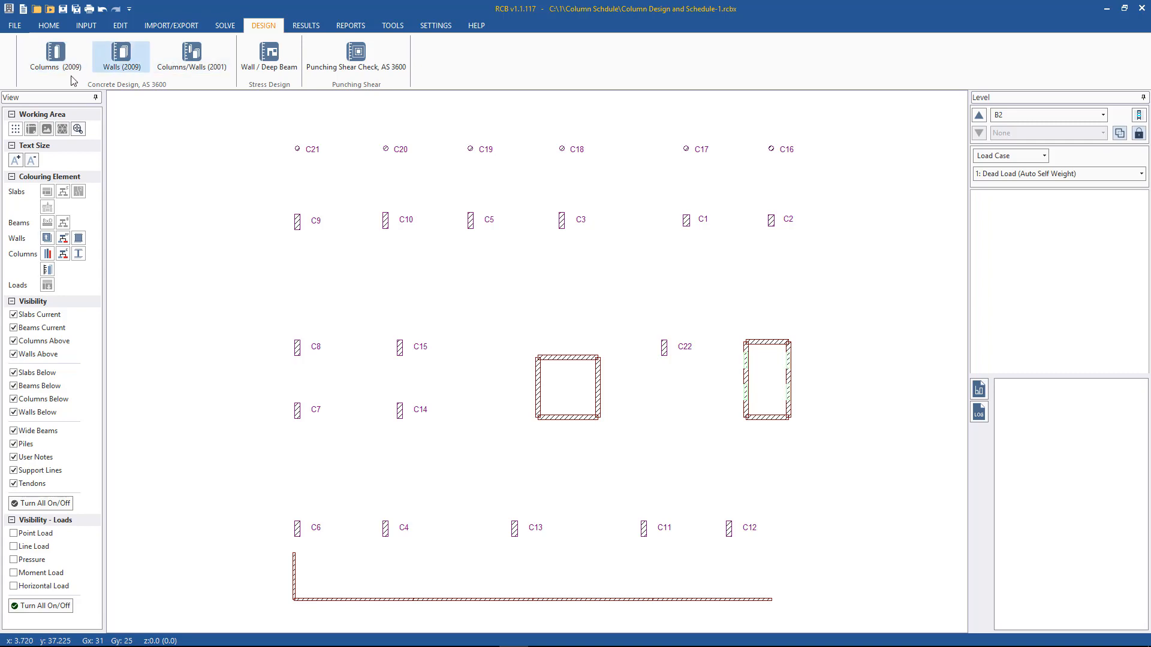
pyautogui.click(61, 59)
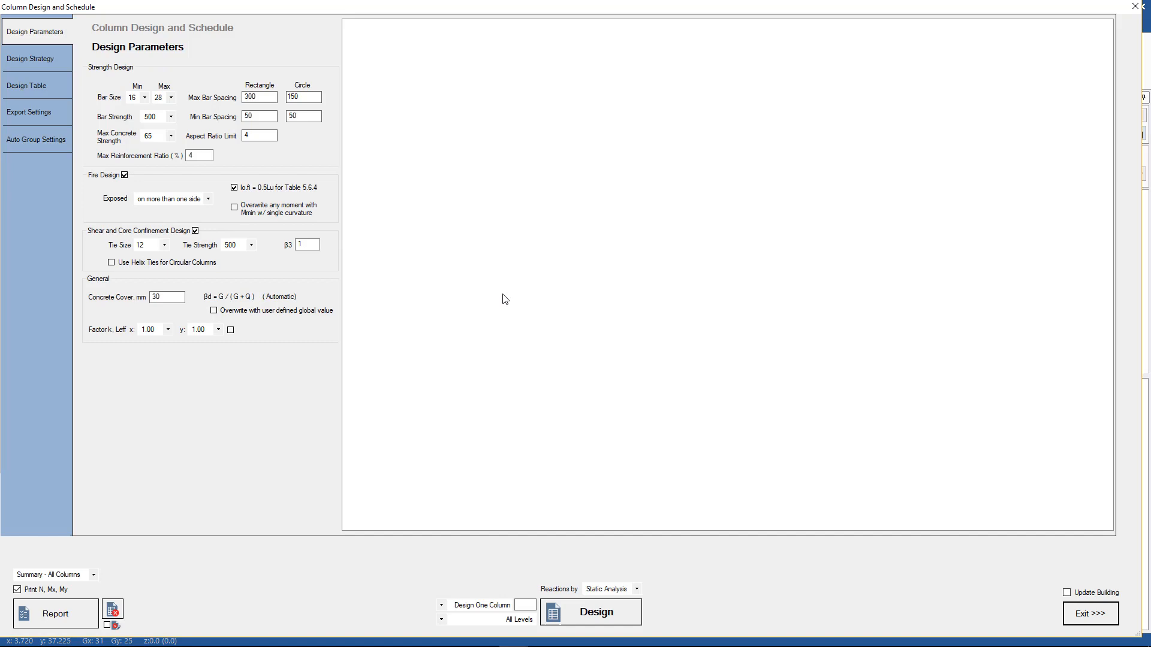
pyautogui.click(44, 84)
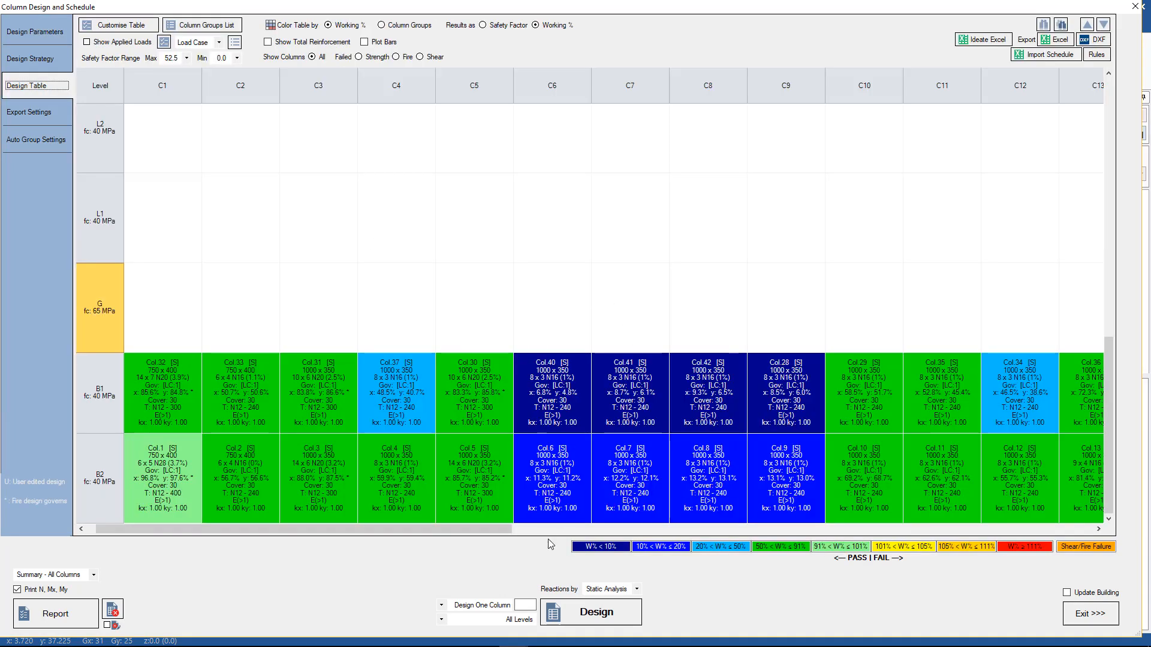
pyautogui.moveTo(496, 529); pyautogui.dragTo(1012, 522)
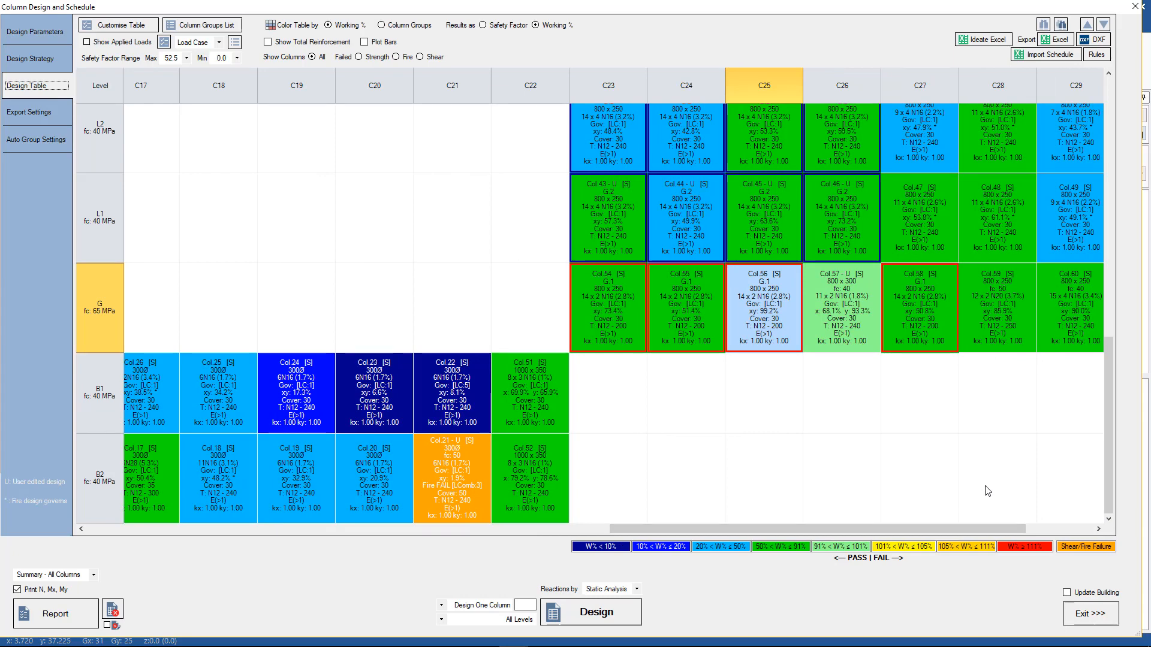
# - Enable Update Building and decline to write the column sizes and concrete grades to the model
pyautogui.click(1085, 593)
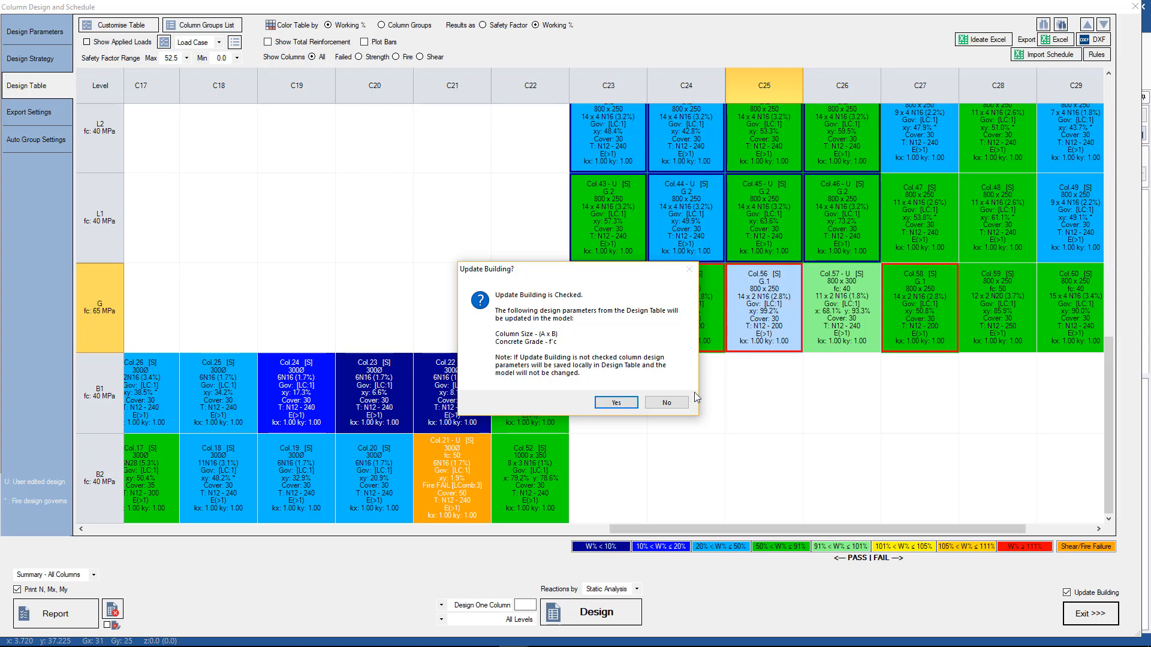
pyautogui.click(666, 403)
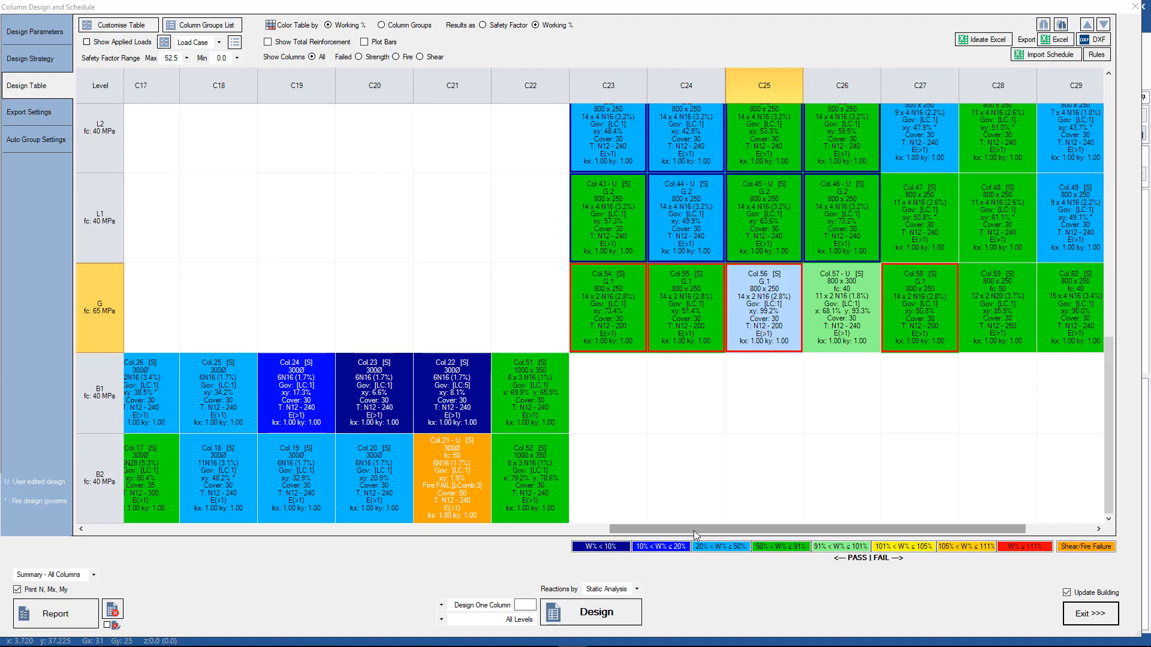
# - Customise the design table cells to hide the group number, column number, working percentage, exposure and k values
pyautogui.moveTo(1107, 374); pyautogui.dragTo(1105, 105)
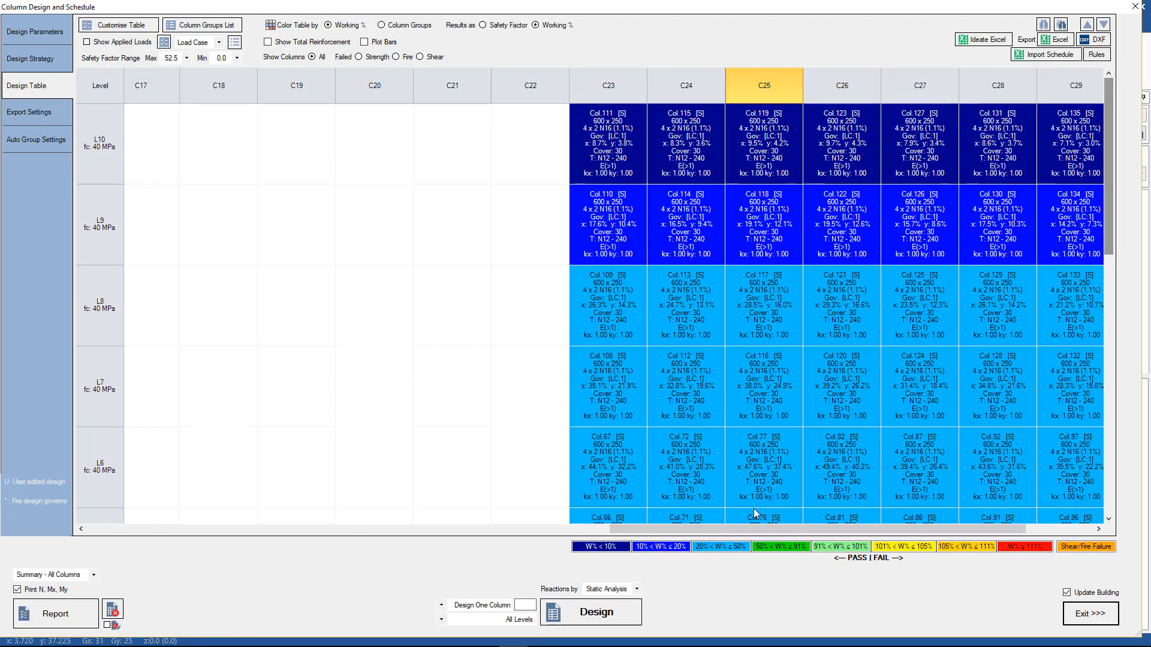
pyautogui.moveTo(754, 532); pyautogui.dragTo(822, 531)
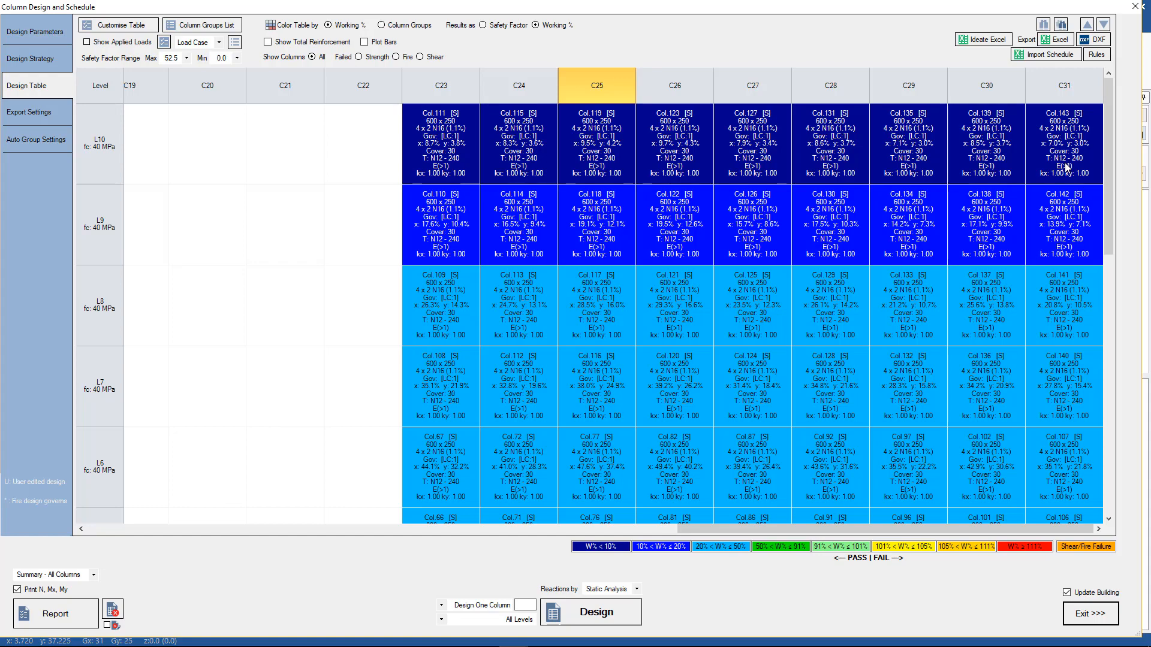
pyautogui.scroll(-1, 1111, 232)
pyautogui.moveTo(1110, 232); pyautogui.dragTo(1142, 385)
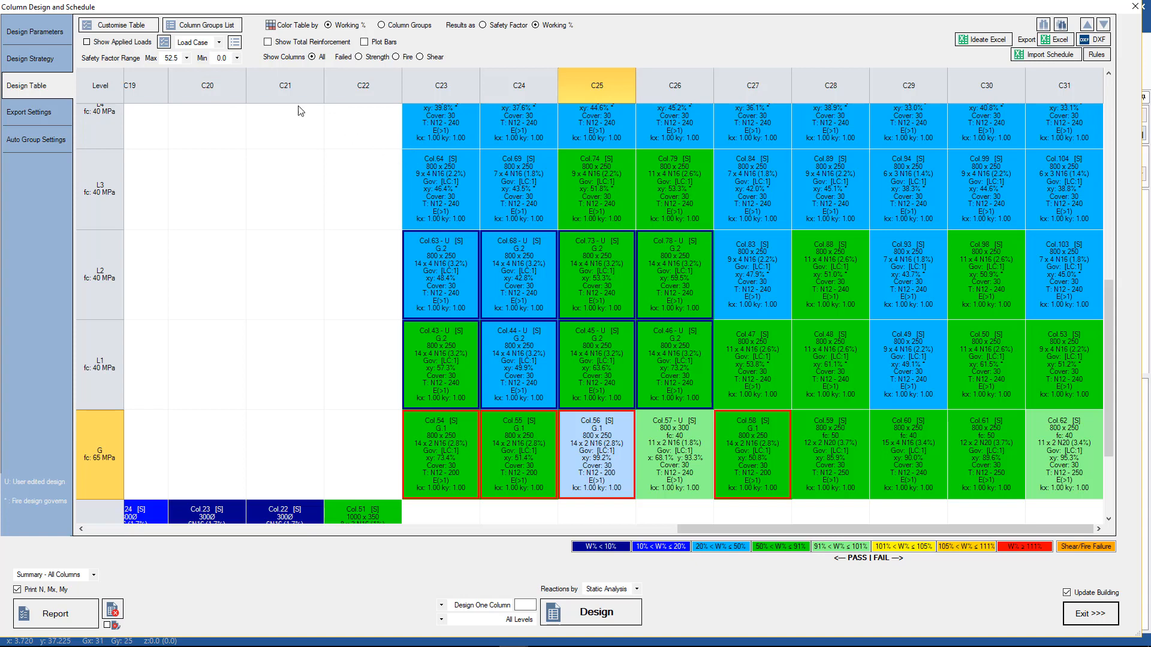
pyautogui.click(141, 29)
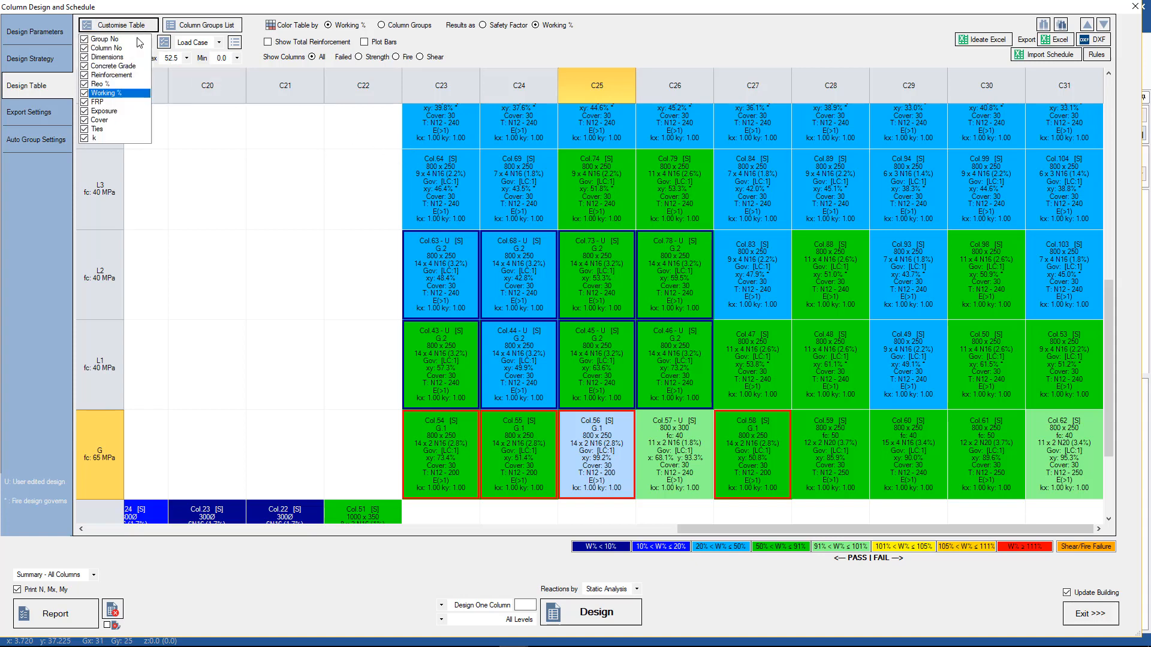
pyautogui.click(84, 40)
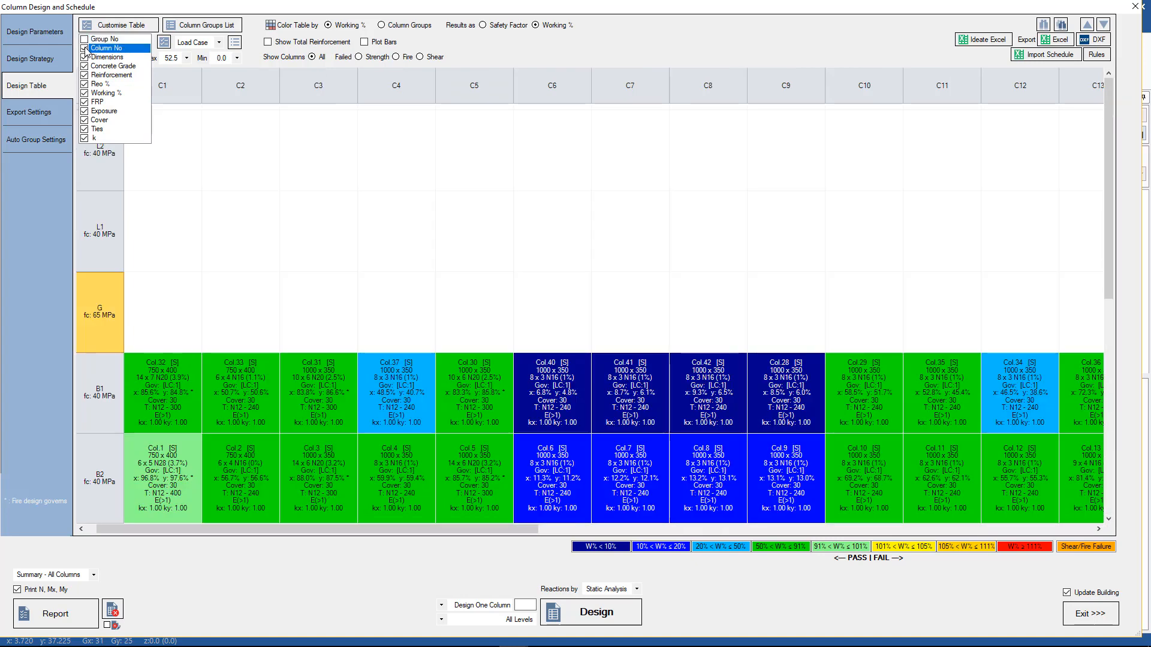
pyautogui.click(85, 48)
pyautogui.click(84, 93)
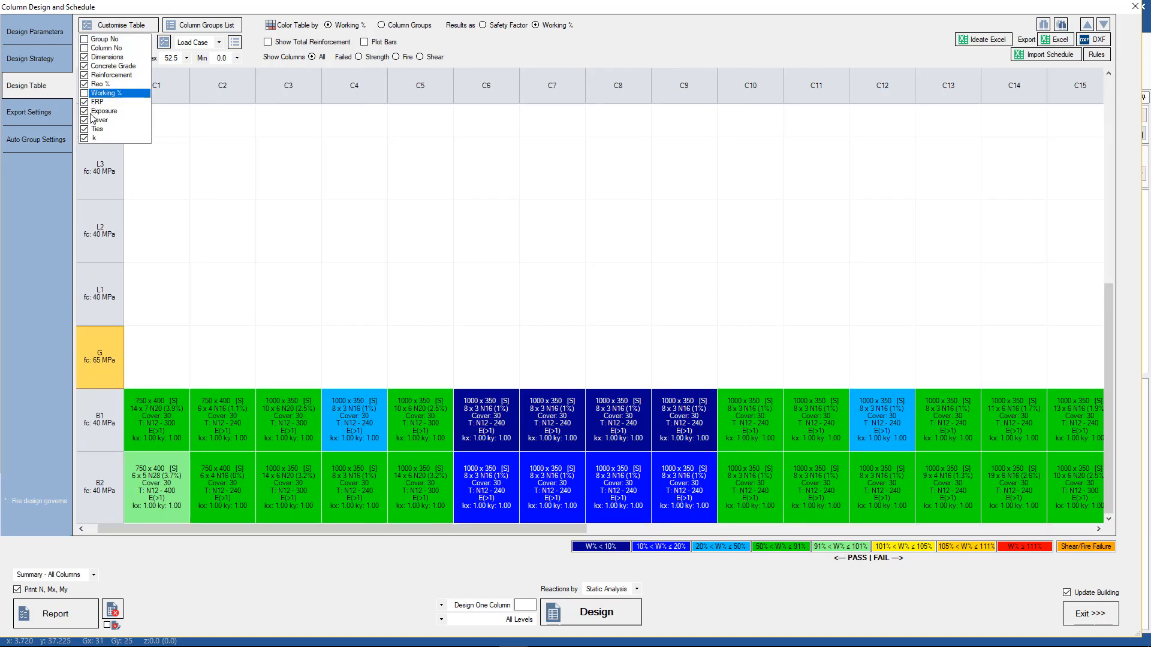
pyautogui.click(86, 111)
pyautogui.click(85, 112)
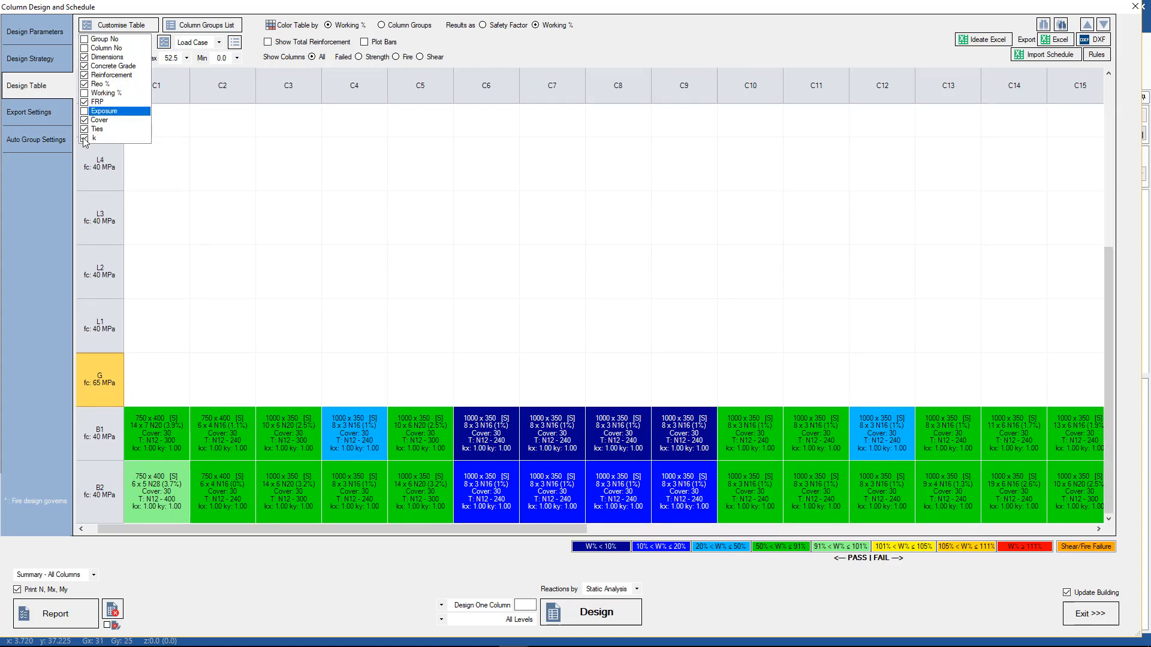
pyautogui.click(84, 139)
pyautogui.click(478, 209)
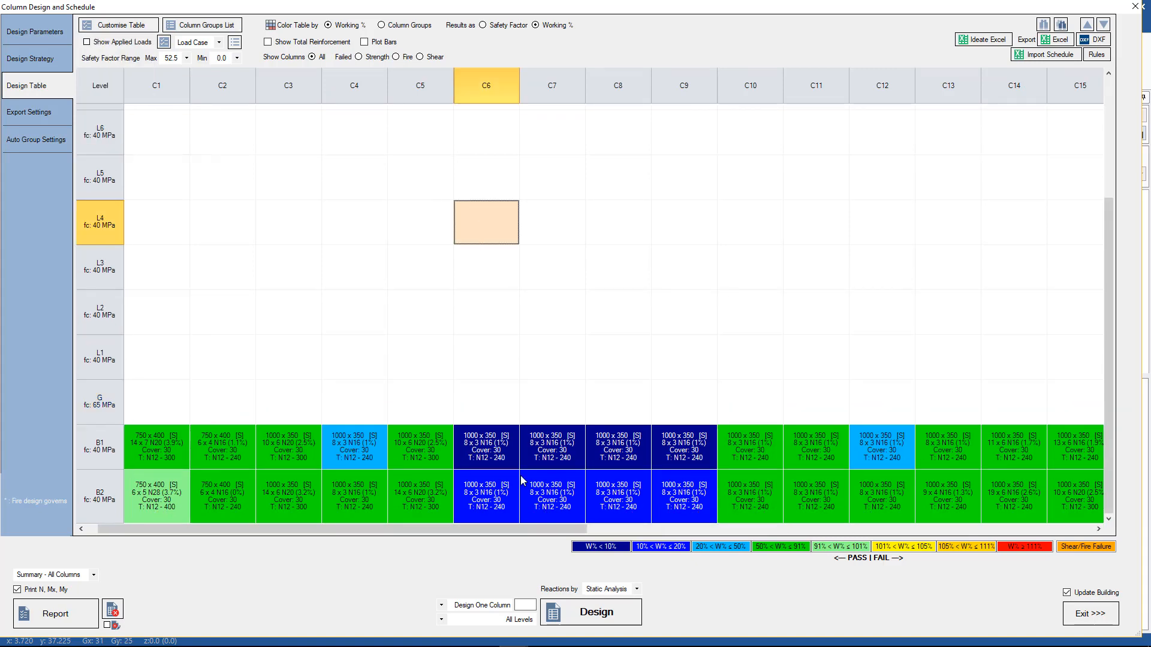
# - Export the customised design table to Excel and look over the column schedule in the maximised workbook
pyautogui.moveTo(514, 529); pyautogui.dragTo(960, 529)
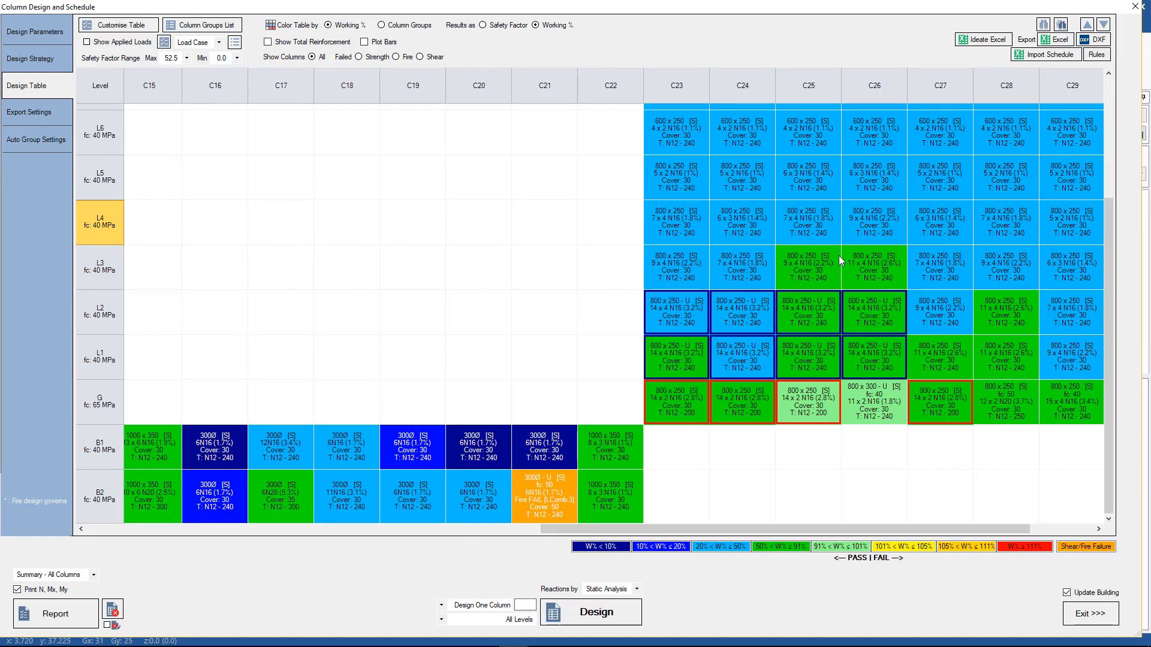
pyautogui.click(114, 27)
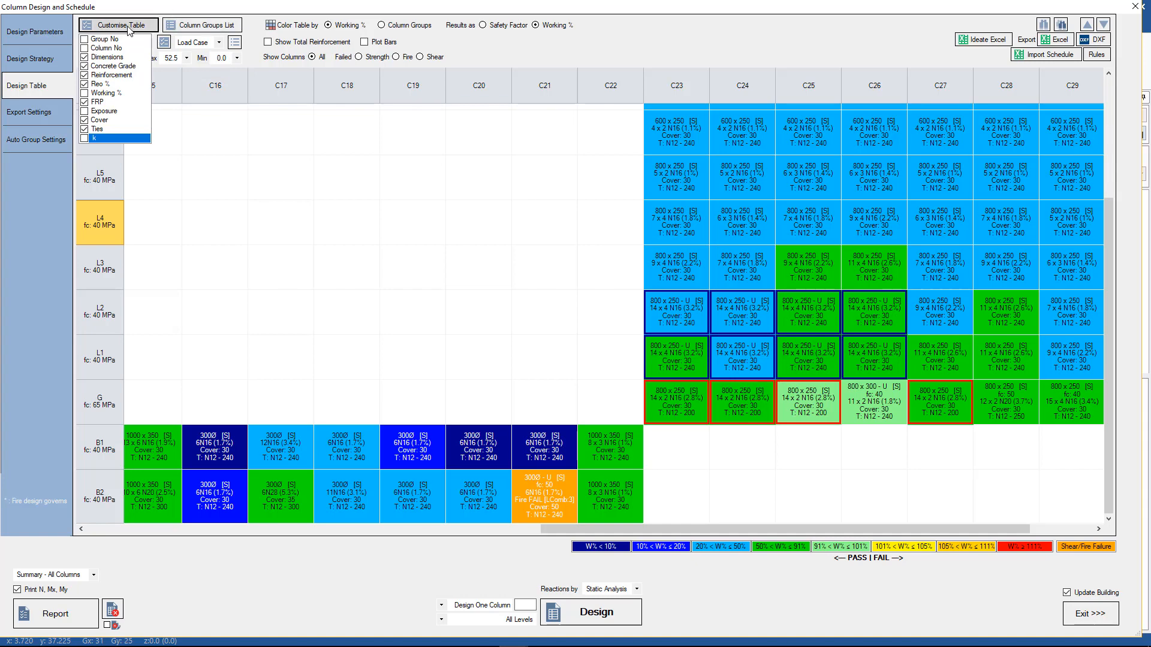
pyautogui.click(223, 182)
pyautogui.scroll(3, 896, 256)
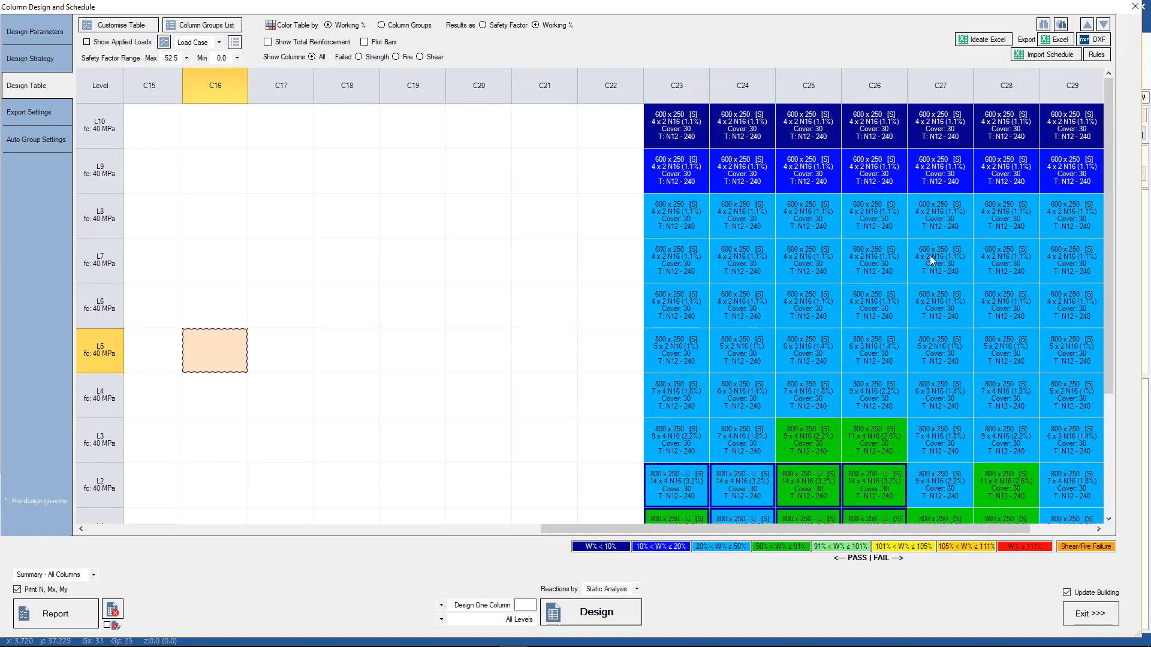
pyautogui.moveTo(745, 529); pyautogui.dragTo(833, 530)
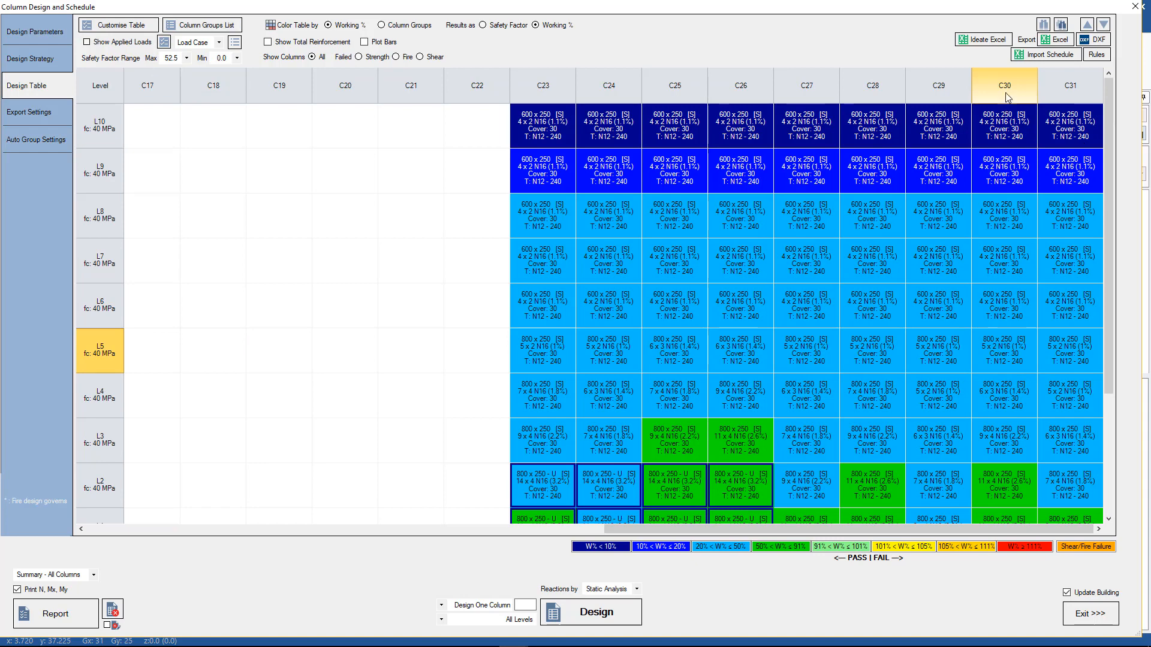
pyautogui.click(1056, 41)
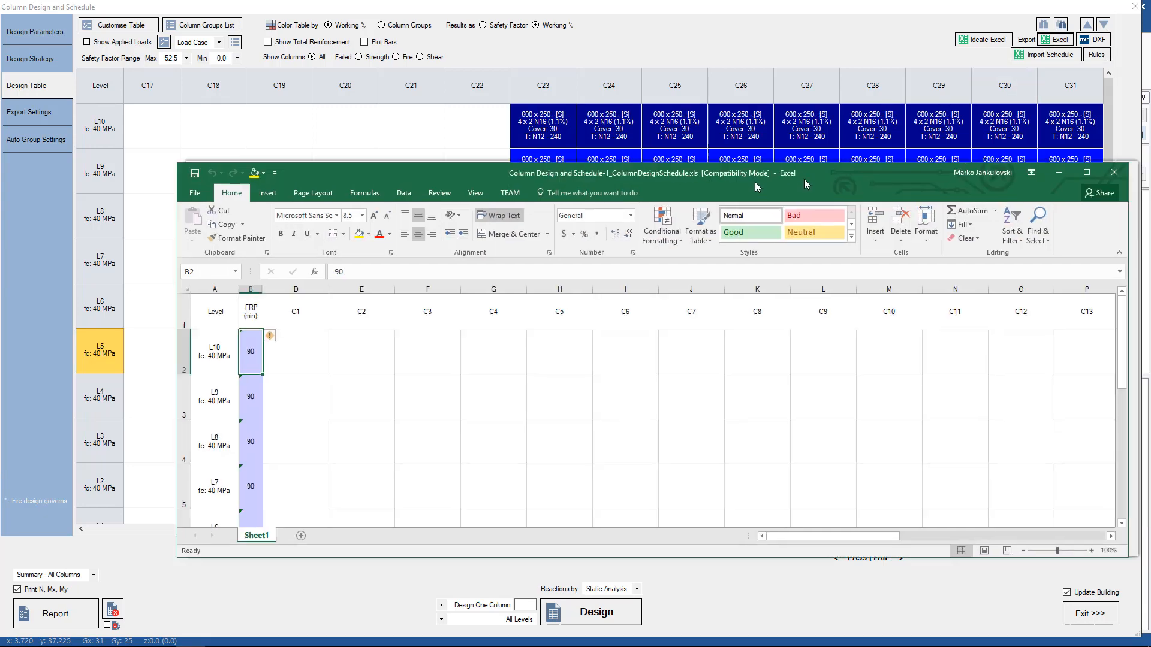
pyautogui.doubleClick(754, 181)
pyautogui.scroll(-3, 780, 527)
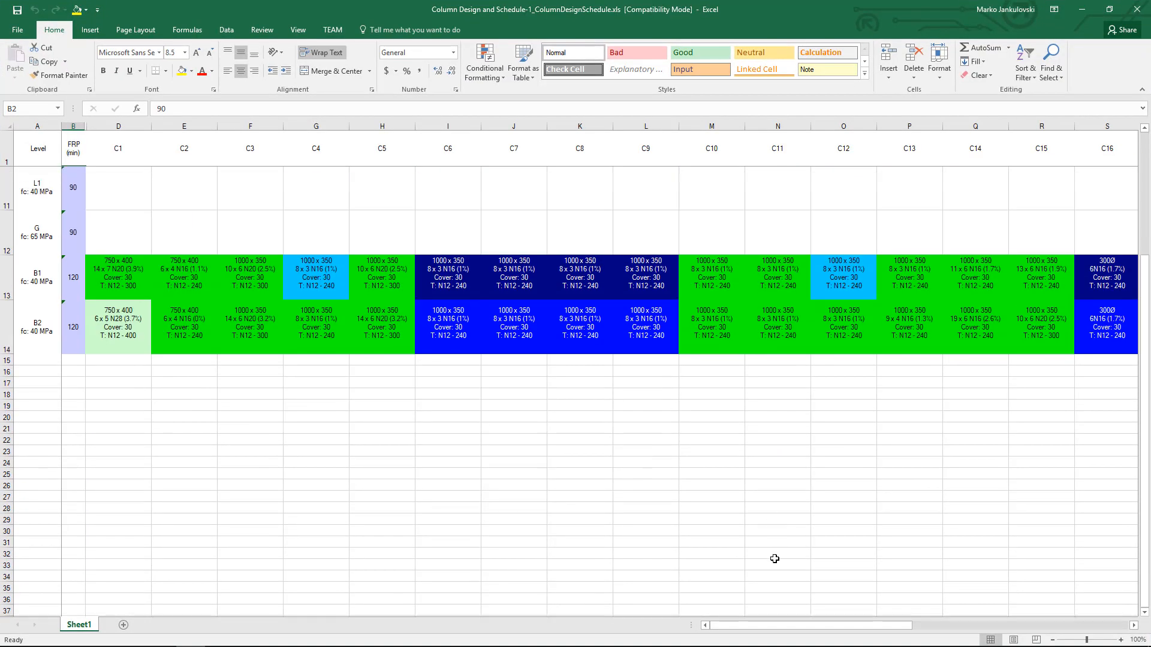
pyautogui.moveTo(778, 627); pyautogui.dragTo(1013, 628)
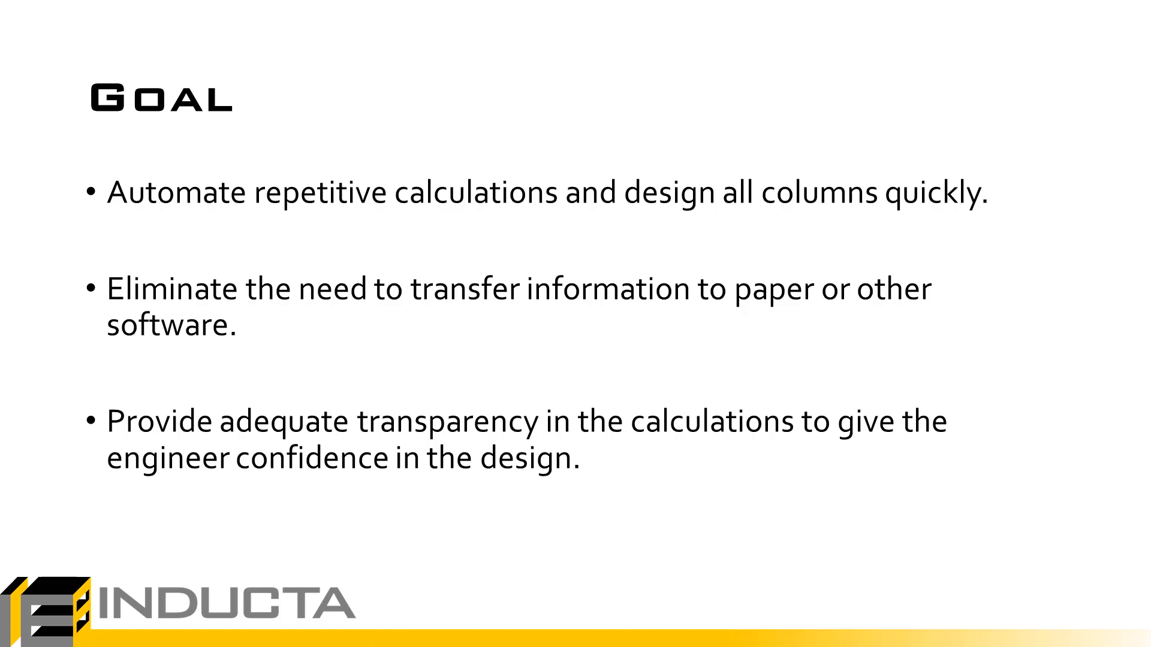
pyautogui.press('Right')
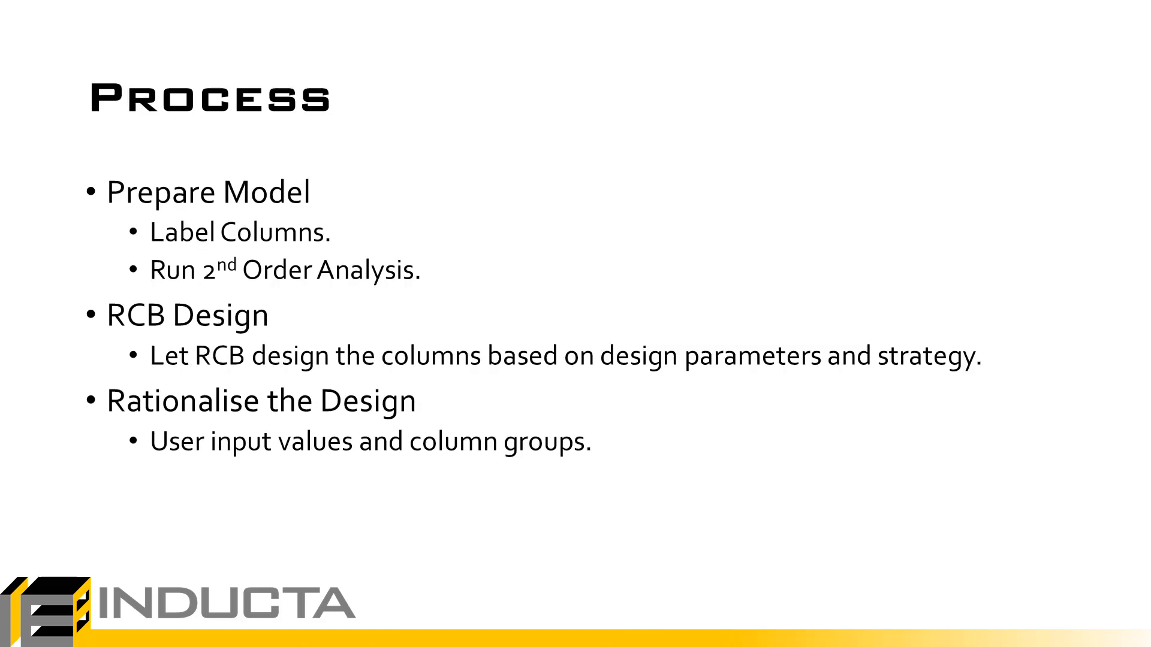